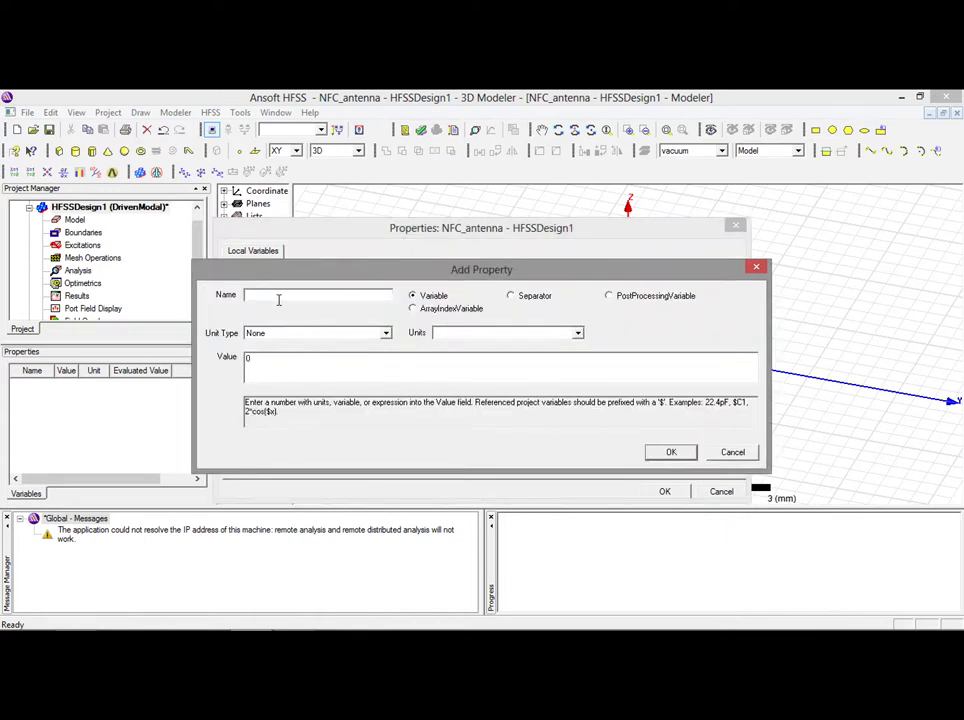
Add the substrate thickness design variable st with a value of 1mm.
{"action": "type", "text": "st"}
{"action": "left_click_drag", "start_coordinate": [262, 358], "coordinate": [226, 372]}
{"action": "type", "text": "1mm"}
{"action": "left_click", "coordinate": [669, 453]}
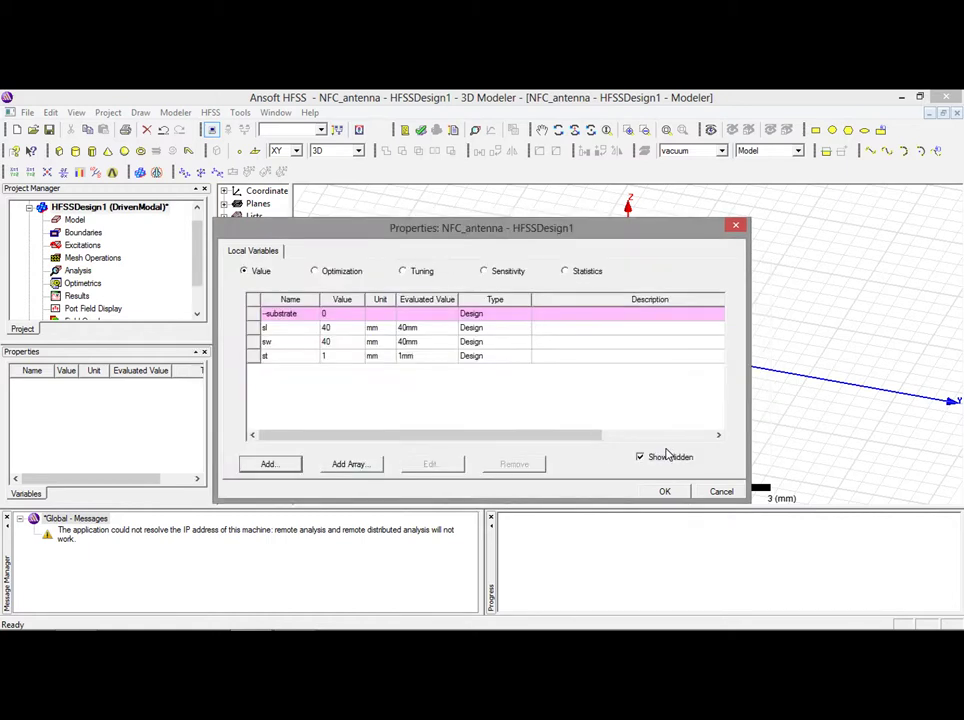
Add a separator named square_coil to the design's local variables.
{"action": "left_click", "coordinate": [268, 465]}
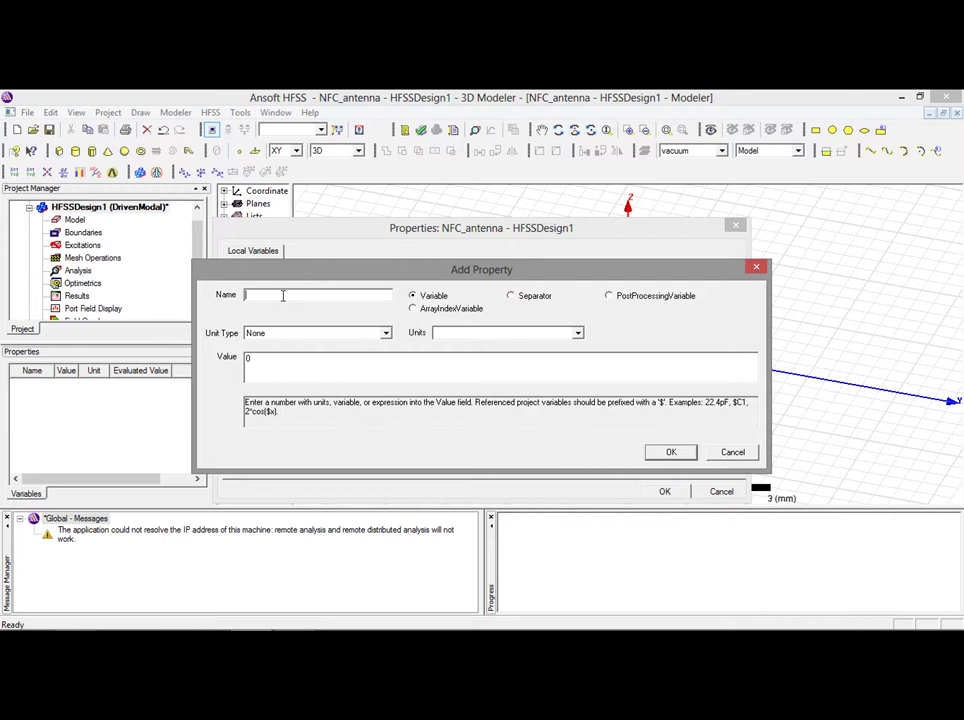
{"action": "left_click", "coordinate": [513, 296]}
{"action": "left_click", "coordinate": [340, 298]}
{"action": "type", "text": "squre"}
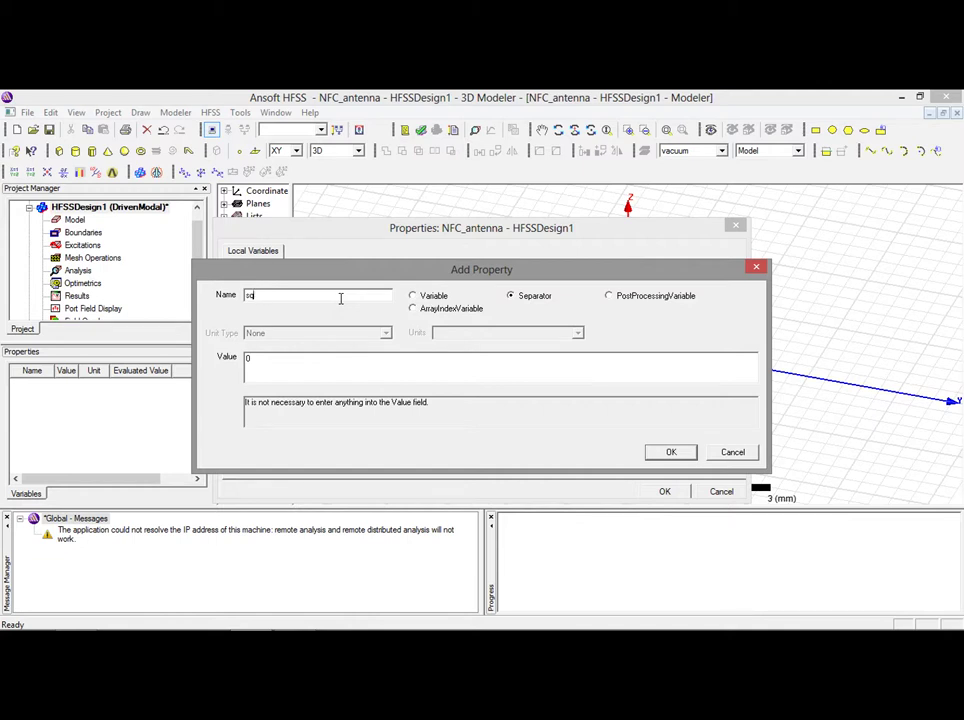
{"action": "type", "text": "are c"}
{"action": "left_click", "coordinate": [652, 454]}
{"action": "left_click", "coordinate": [600, 406]}
{"action": "left_click", "coordinate": [273, 294]}
{"action": "key", "text": "BackSpace"}
{"action": "type", "text": "_"}
{"action": "left_click", "coordinate": [673, 455]}
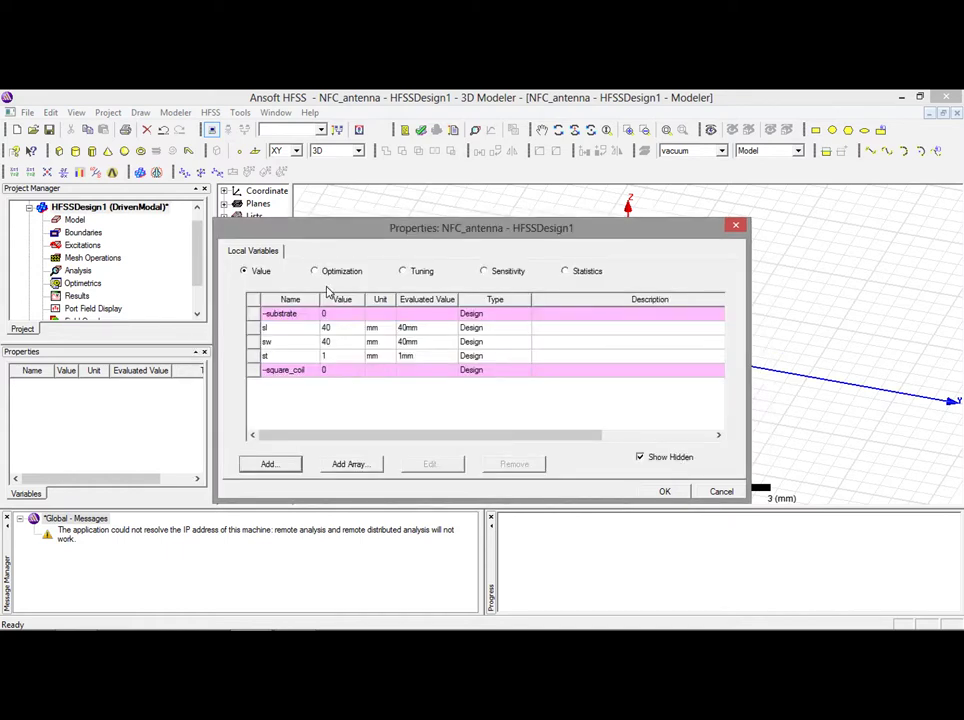
Add a design variable named cl with a value of 31mm under the square_coil separator.
{"action": "left_click", "coordinate": [275, 465]}
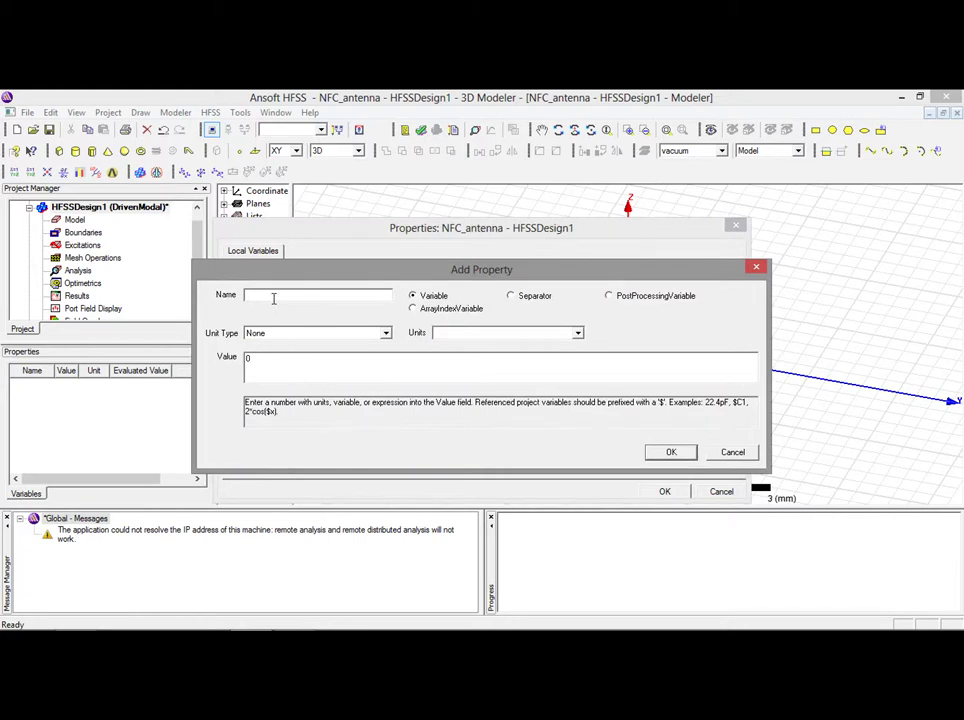
{"action": "type", "text": "cb"}
{"action": "left_click_drag", "start_coordinate": [313, 273], "coordinate": [364, 386]}
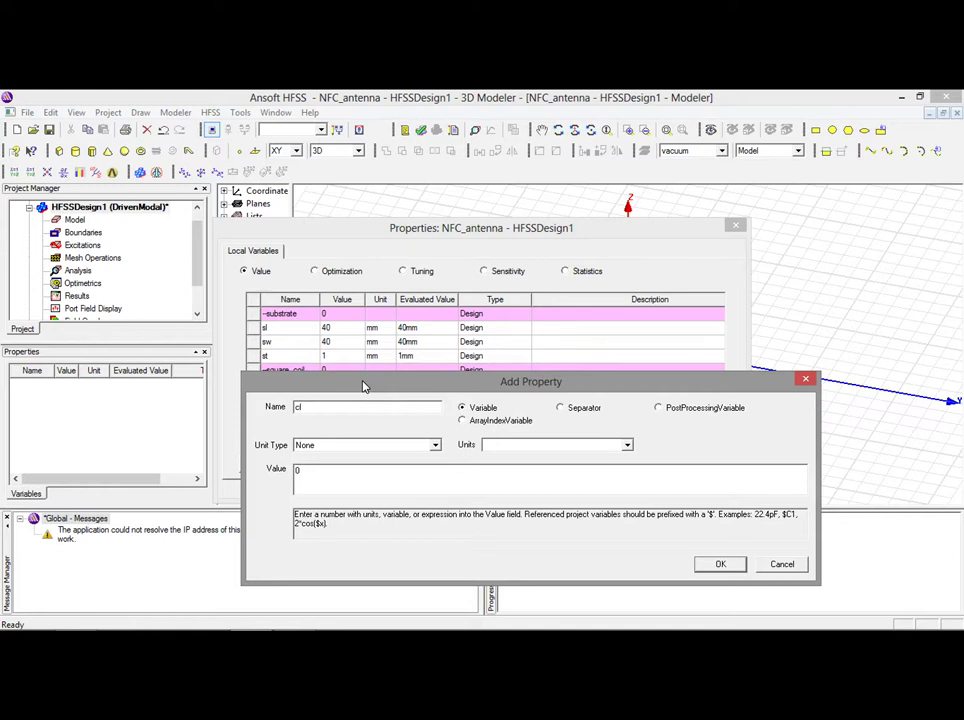
{"action": "type", "text": "l"}
{"action": "key", "text": "BackSpace"}
{"action": "type", "text": "34mm"}
{"action": "key", "text": "BackSpace"}
{"action": "key", "text": "BackSpace"}
{"action": "key", "text": "BackSpace"}
{"action": "type", "text": "1mm"}
{"action": "left_click", "coordinate": [720, 566]}
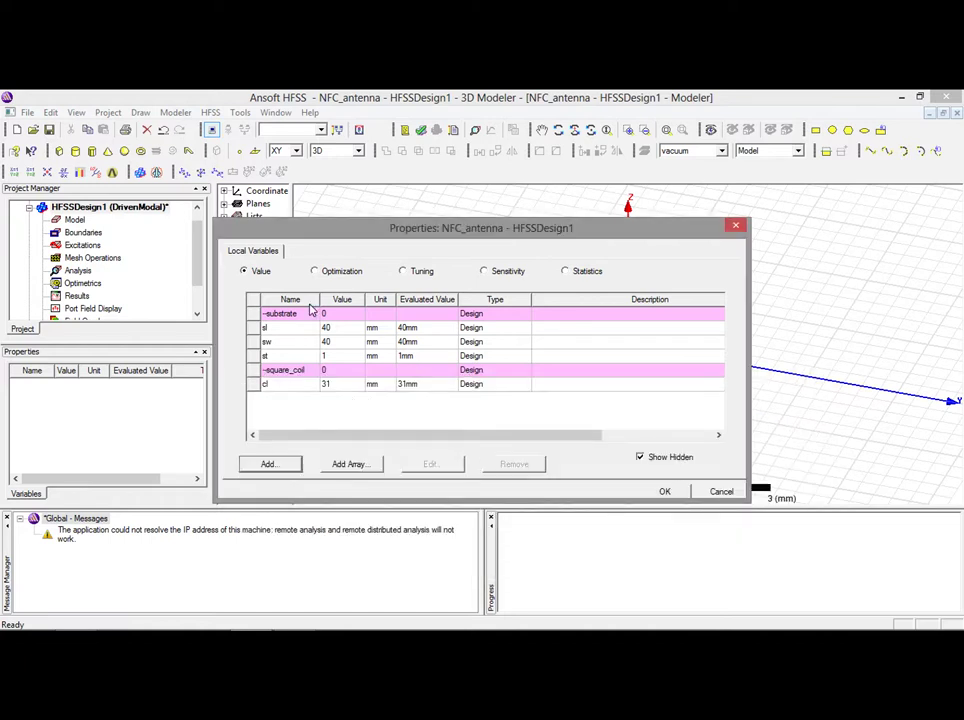
Add a design variable named cw with a value of 34mm.
{"action": "left_click", "coordinate": [272, 465]}
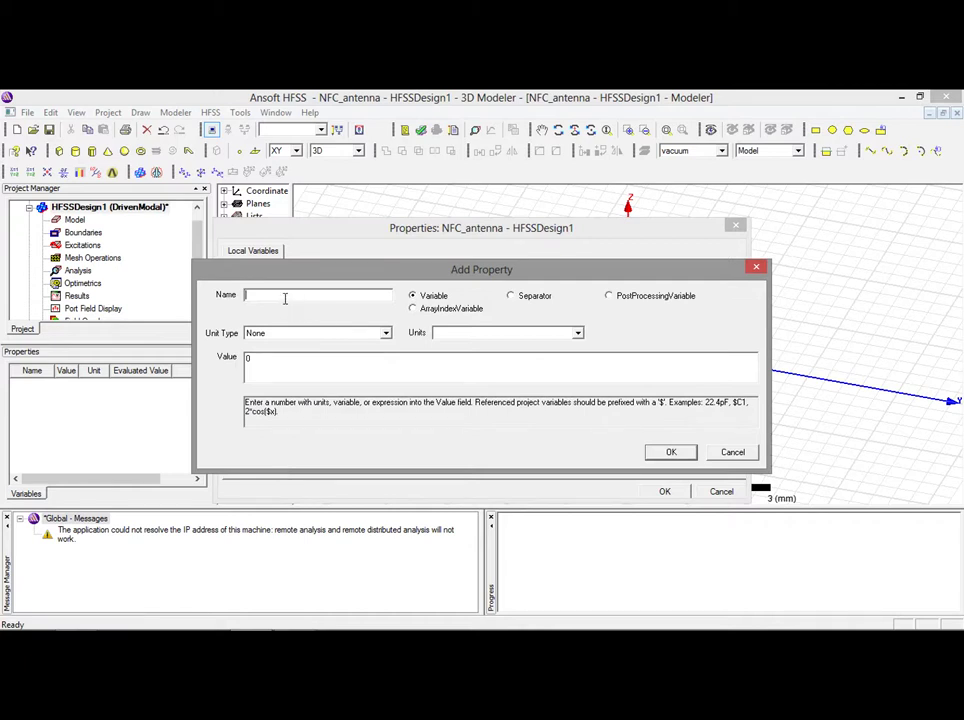
{"action": "type", "text": "cw"}
{"action": "key", "text": "Tab"}
{"action": "type", "text": "34mm"}
{"action": "left_click", "coordinate": [672, 453]}
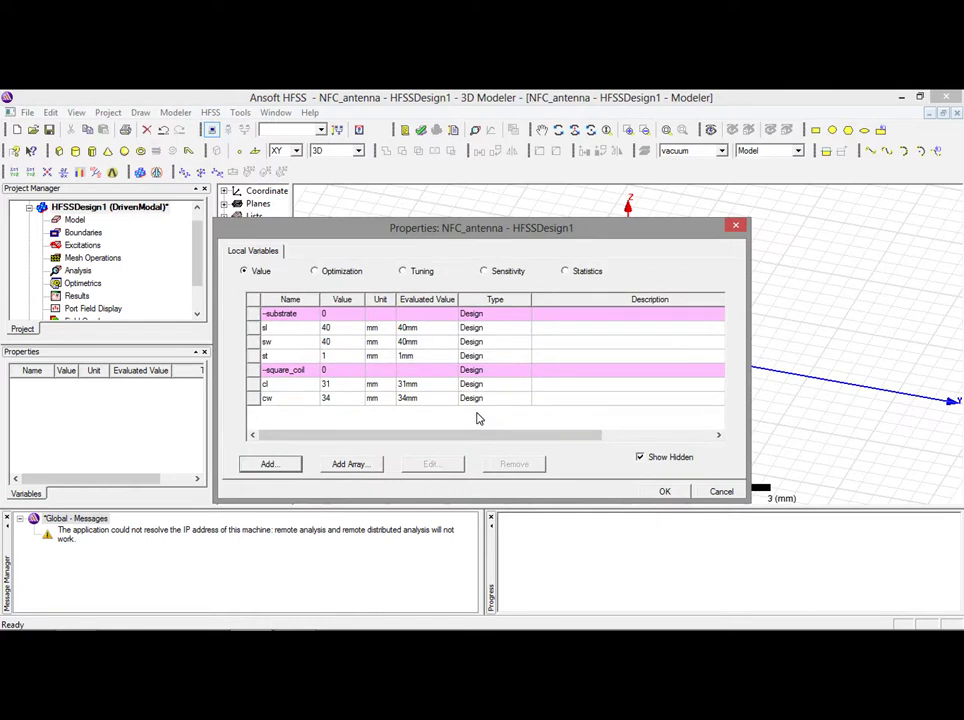
Add a design variable named ud with a value of 1mm.
{"action": "left_click", "coordinate": [280, 467]}
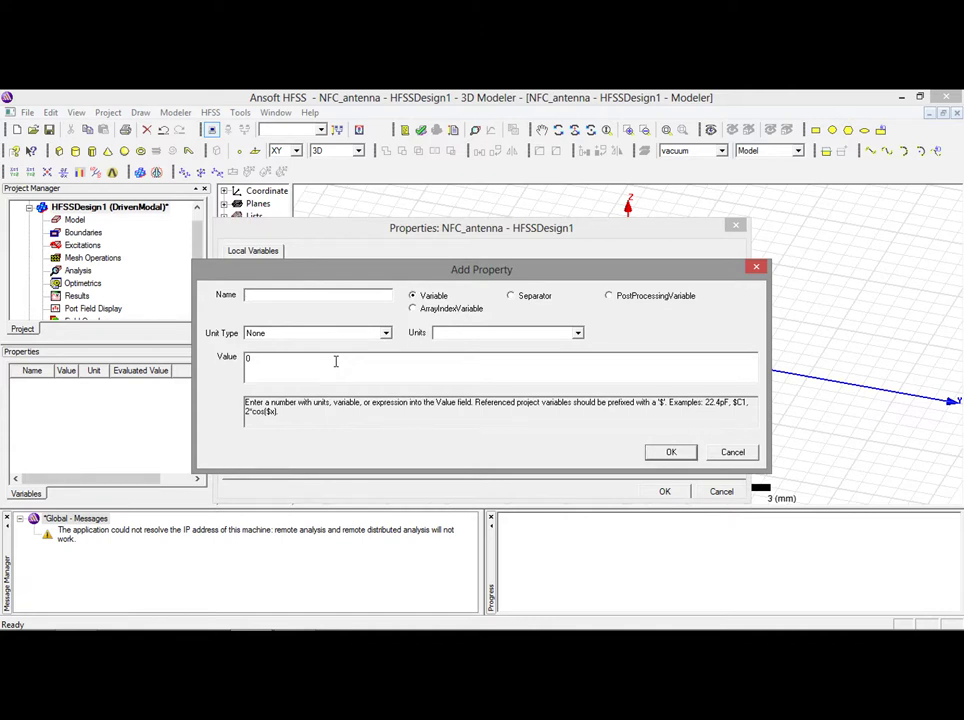
{"action": "type", "text": "ud"}
{"action": "left_click", "coordinate": [299, 359]}
{"action": "key", "text": "BackSpace"}
{"action": "type", "text": "1mm"}
{"action": "left_click", "coordinate": [670, 452]}
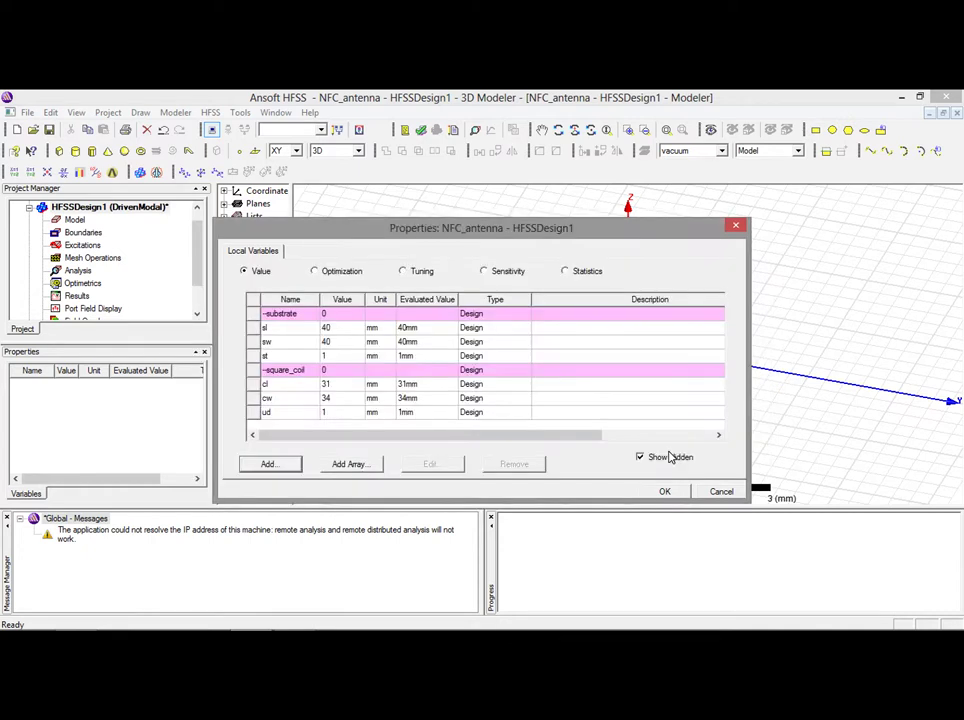
Add a design variable named ct with a value of 0.5mm and accept the list of local variables.
{"action": "left_click", "coordinate": [283, 475]}
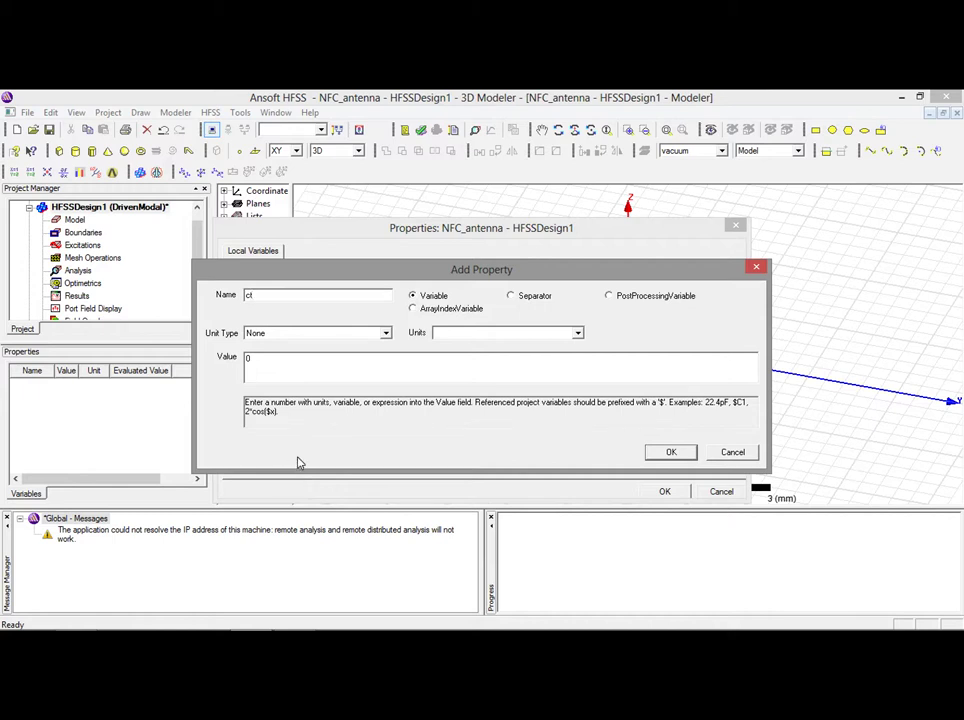
{"action": "double_click", "coordinate": [241, 366]}
{"action": "type", "text": "0.5mm"}
{"action": "left_click", "coordinate": [673, 452]}
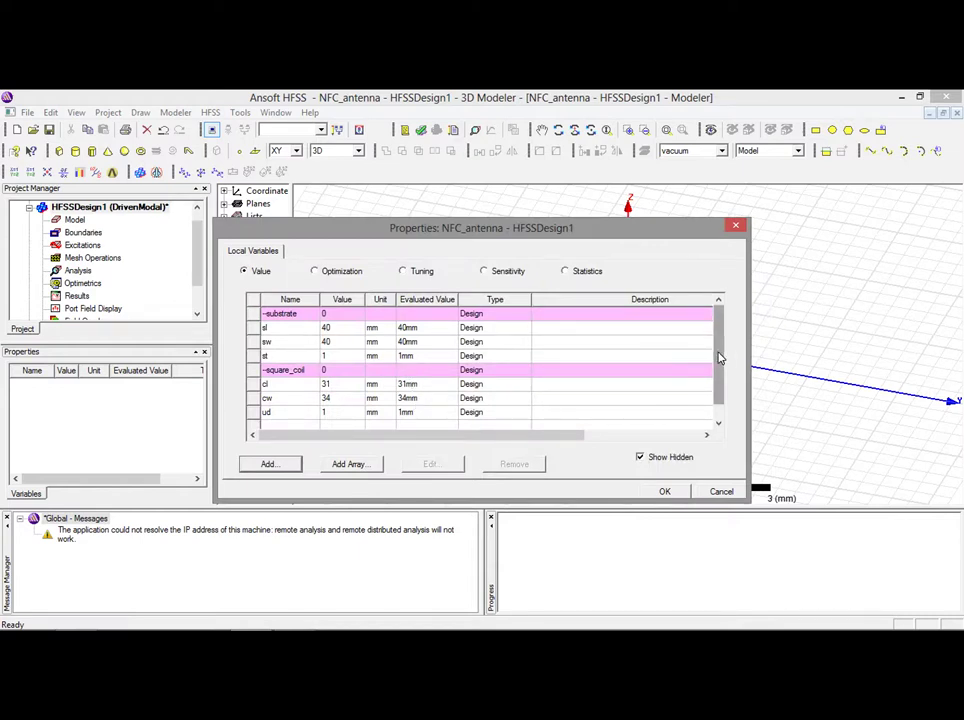
{"action": "left_click_drag", "start_coordinate": [718, 357], "coordinate": [720, 372]}
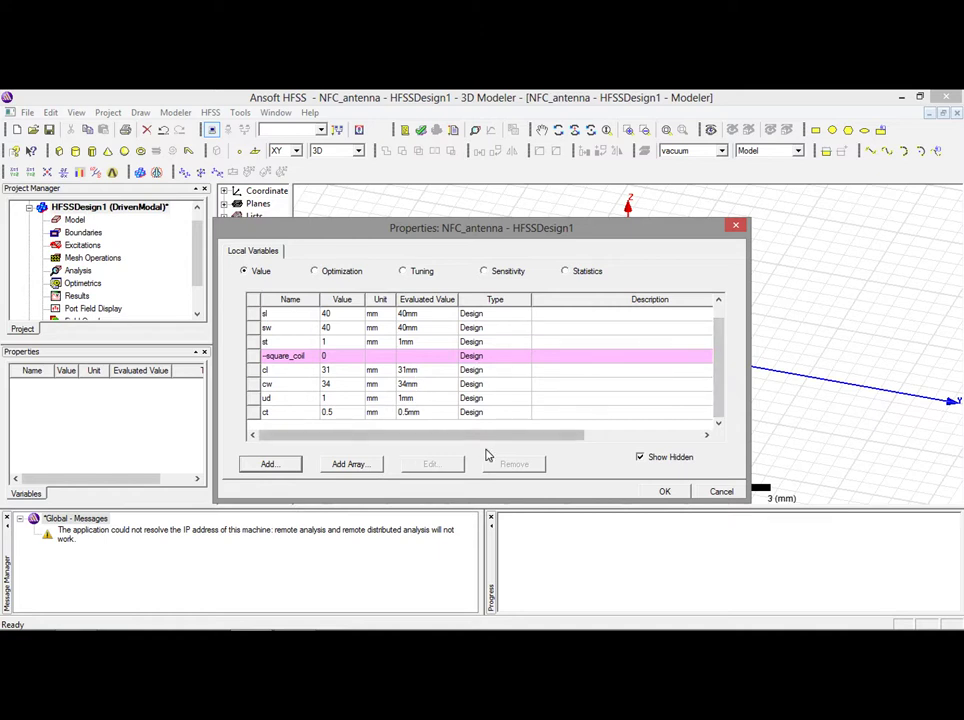
{"action": "left_click", "coordinate": [665, 493]}
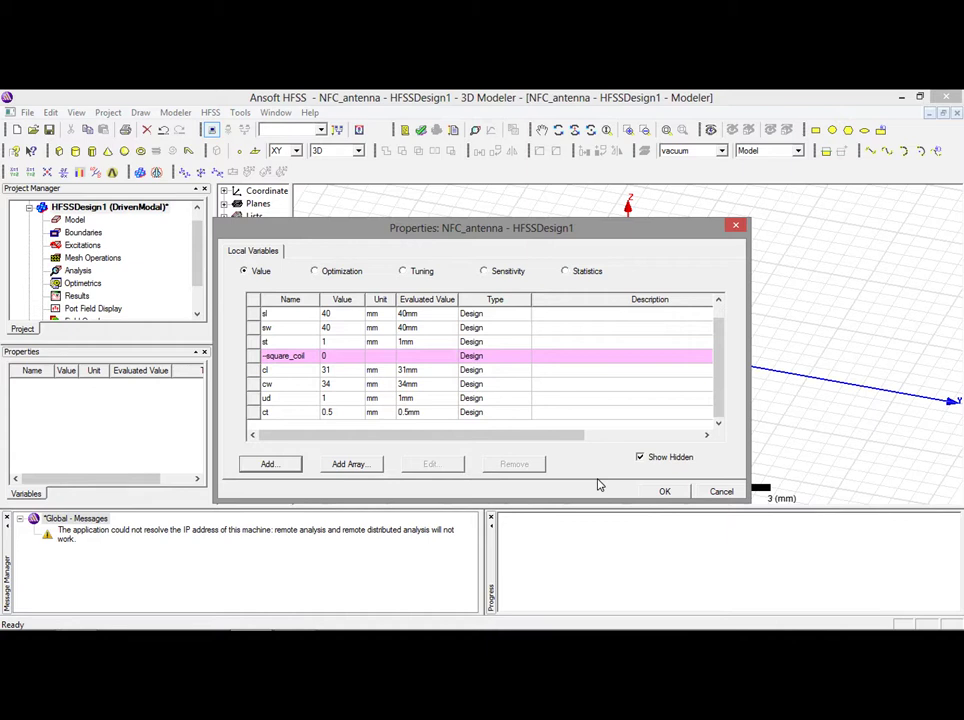
{"action": "left_click", "coordinate": [665, 492]}
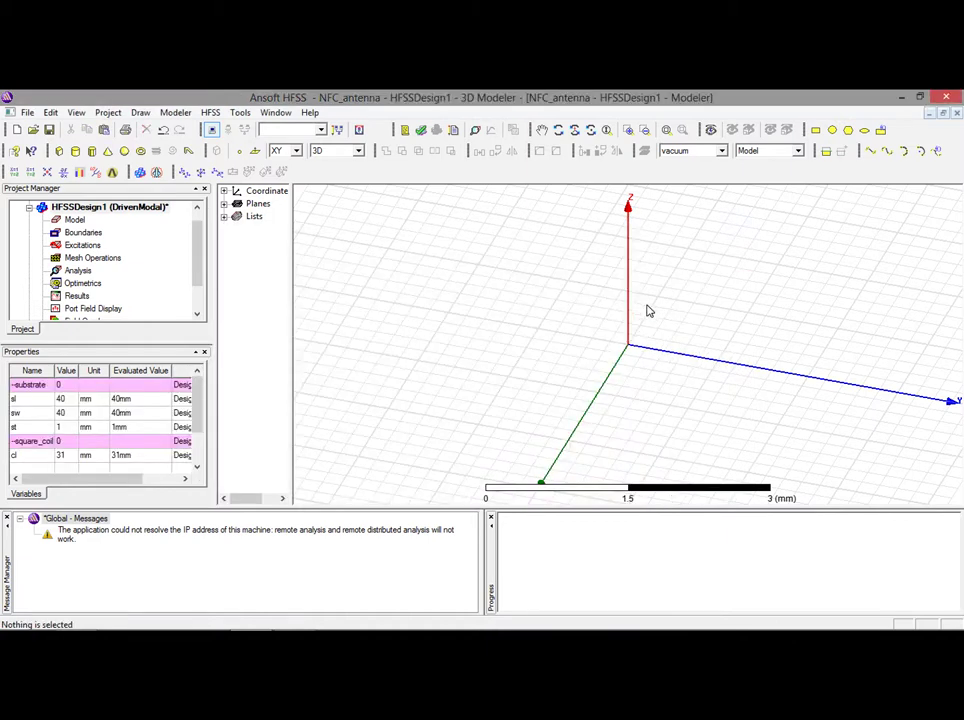
Set the drawing plane to ZX.
{"action": "left_click", "coordinate": [572, 140]}
{"action": "left_click_drag", "start_coordinate": [605, 275], "coordinate": [643, 286]}
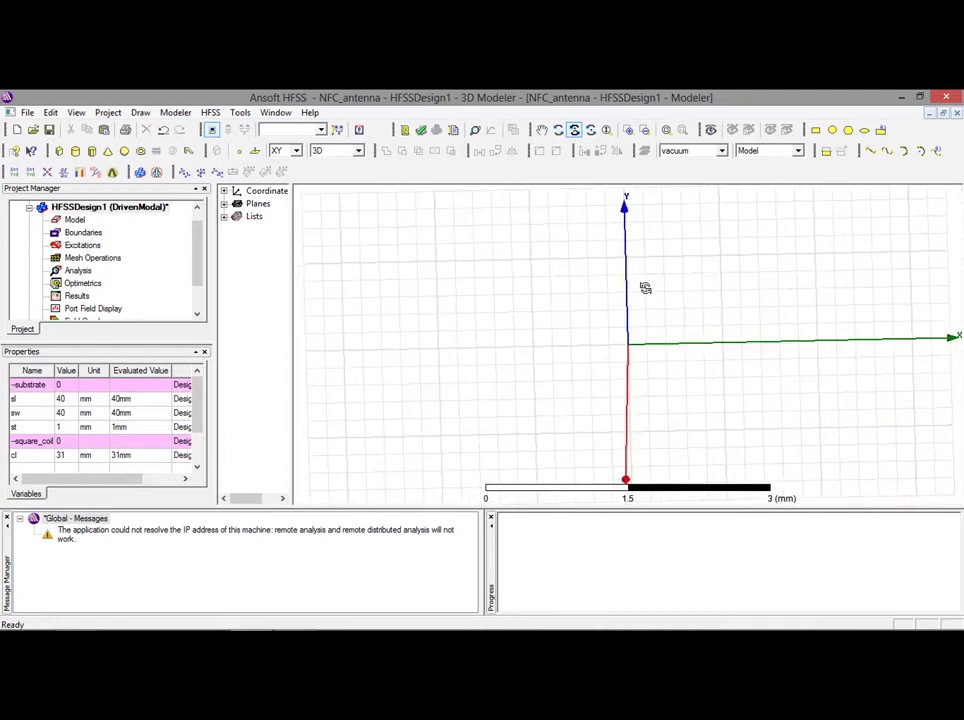
{"action": "left_click", "coordinate": [295, 151]}
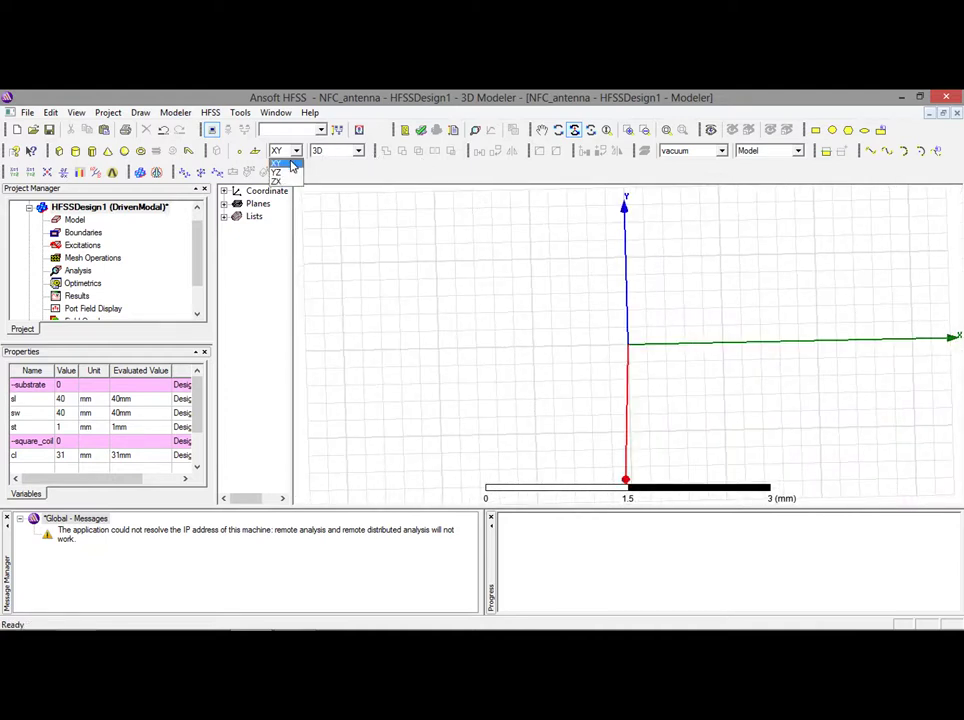
{"action": "left_click", "coordinate": [278, 181]}
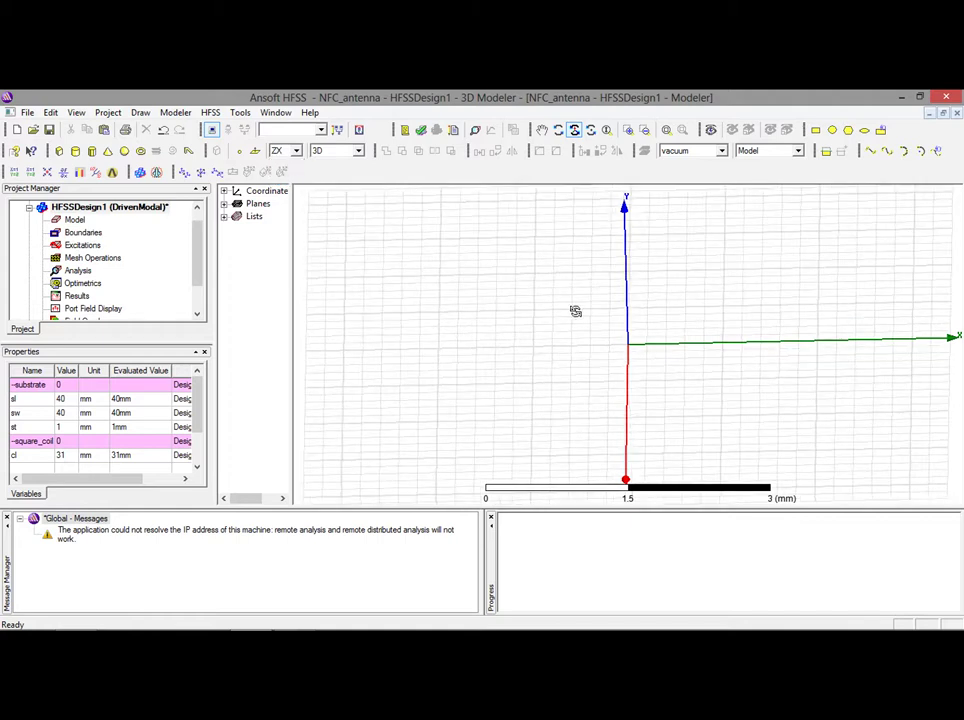
{"action": "left_click_drag", "start_coordinate": [575, 311], "coordinate": [548, 361]}
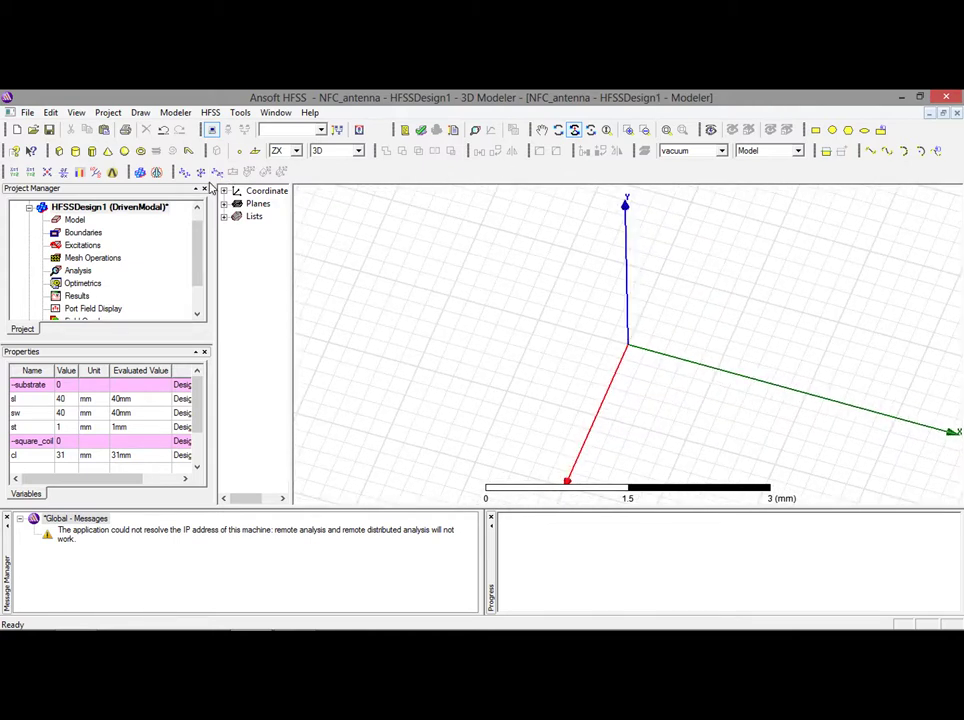
Draw a flat box on the ZX plane with a base about 2 mm by 2 mm centred on the origin.
{"action": "left_click", "coordinate": [59, 152]}
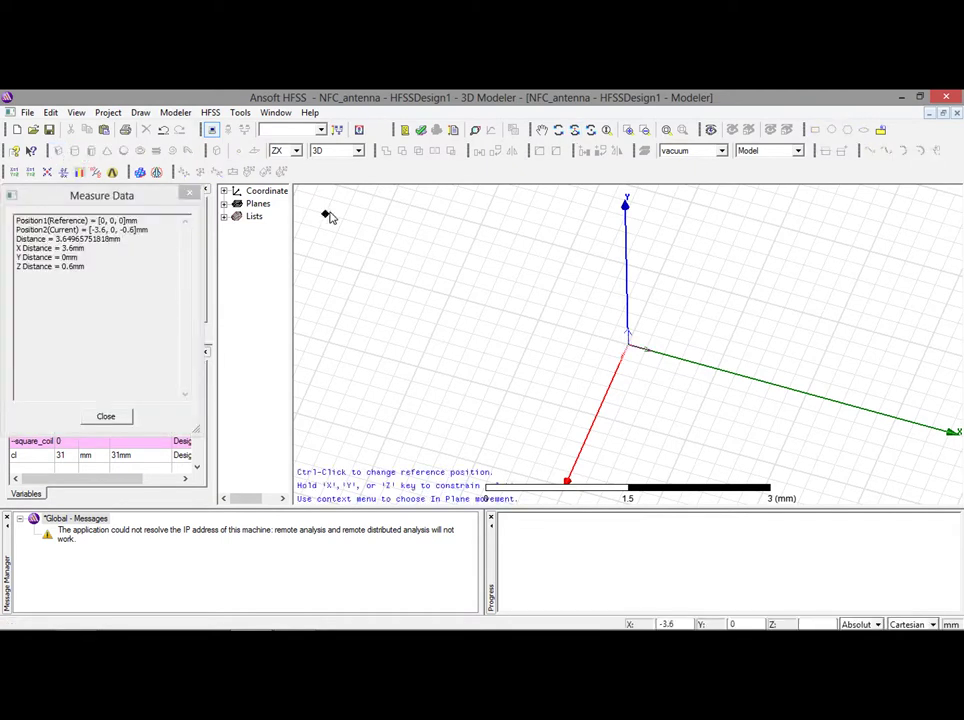
{"action": "left_click", "coordinate": [569, 253]}
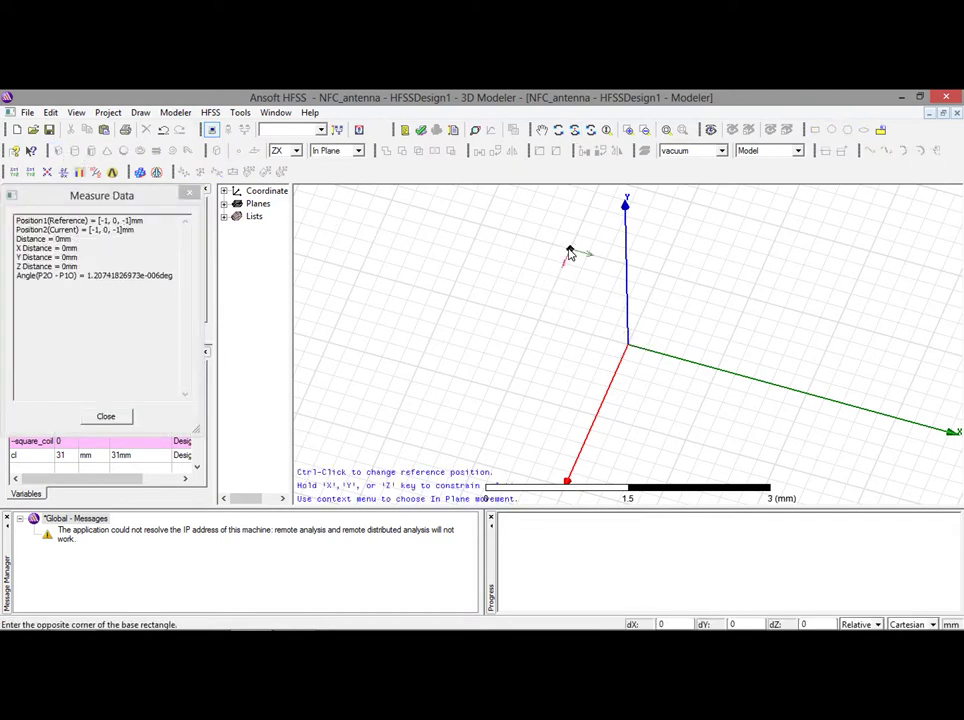
{"action": "left_click", "coordinate": [687, 442]}
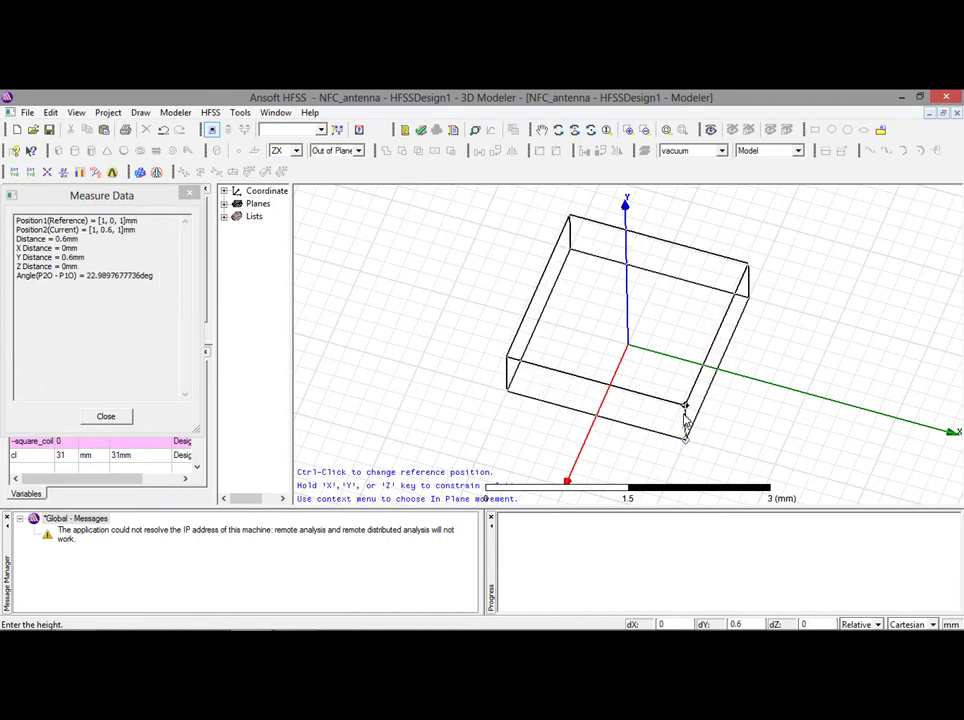
{"action": "left_click", "coordinate": [686, 432]}
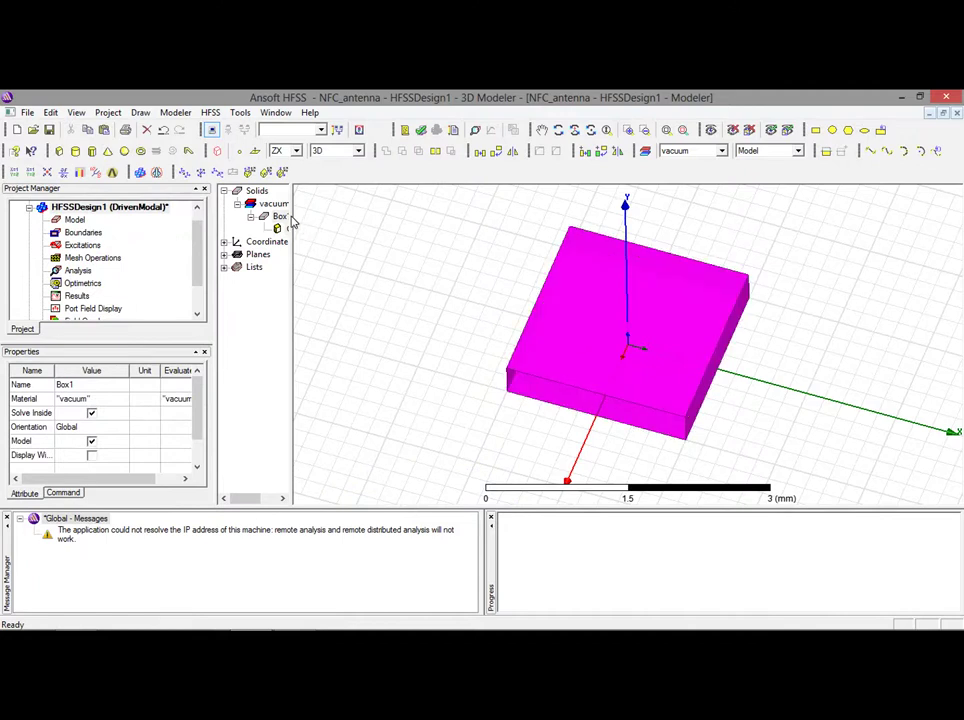
Rename the new box as substrate in its attribute properties.
{"action": "left_click_drag", "start_coordinate": [294, 215], "coordinate": [336, 215]}
{"action": "double_click", "coordinate": [278, 217]}
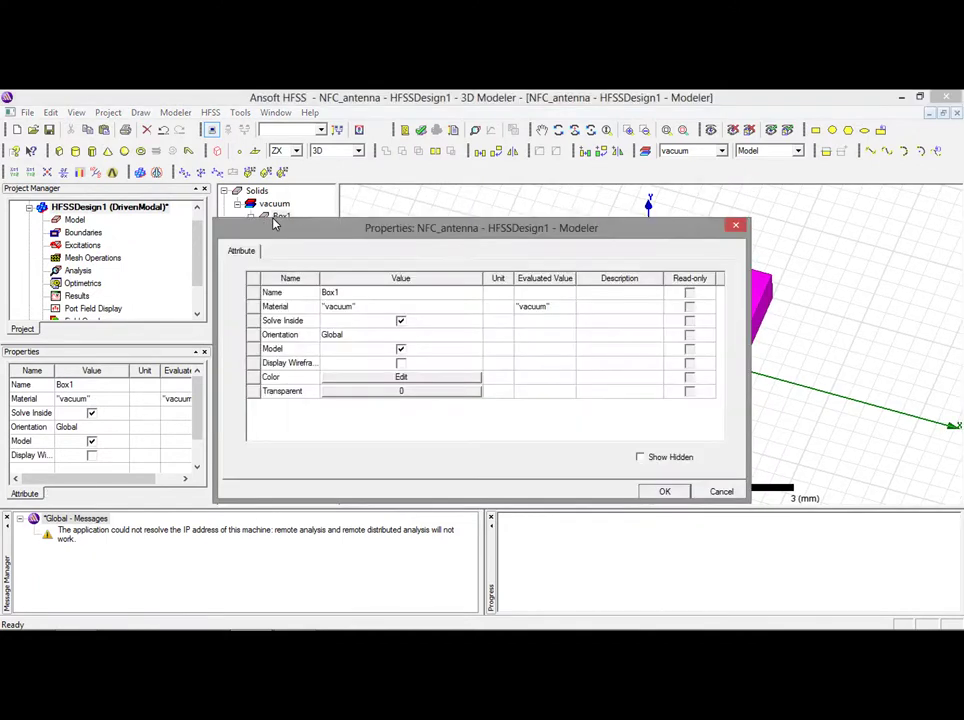
{"action": "left_click", "coordinate": [343, 293]}
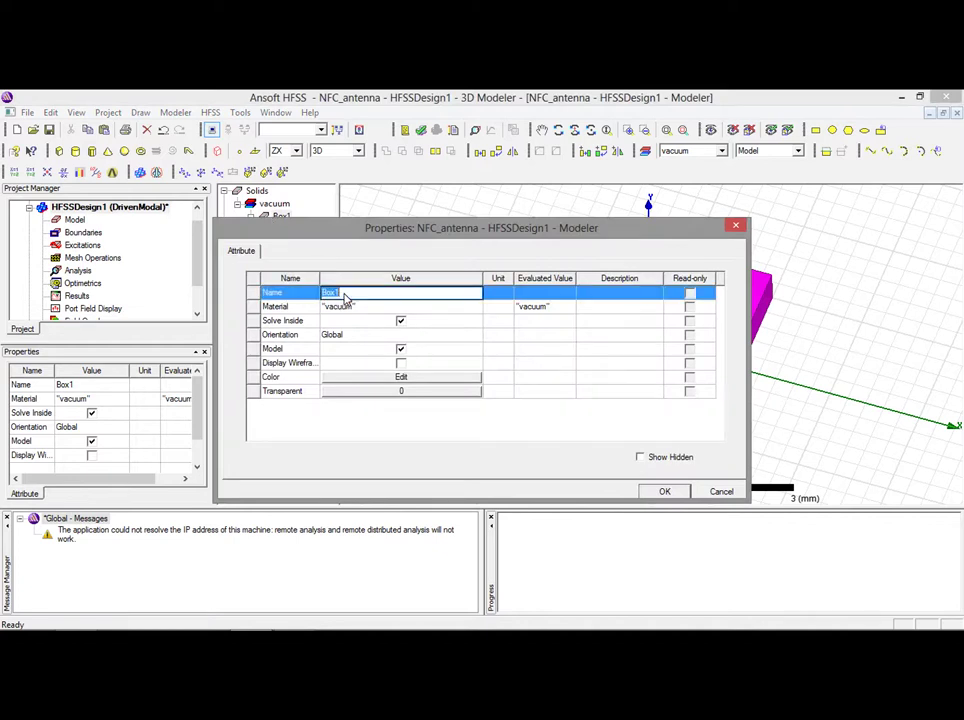
{"action": "type", "text": "substra"}
{"action": "type", "text": "te"}
Assign the FR4_epoxy material from the system library to the substrate.
{"action": "left_click", "coordinate": [344, 308]}
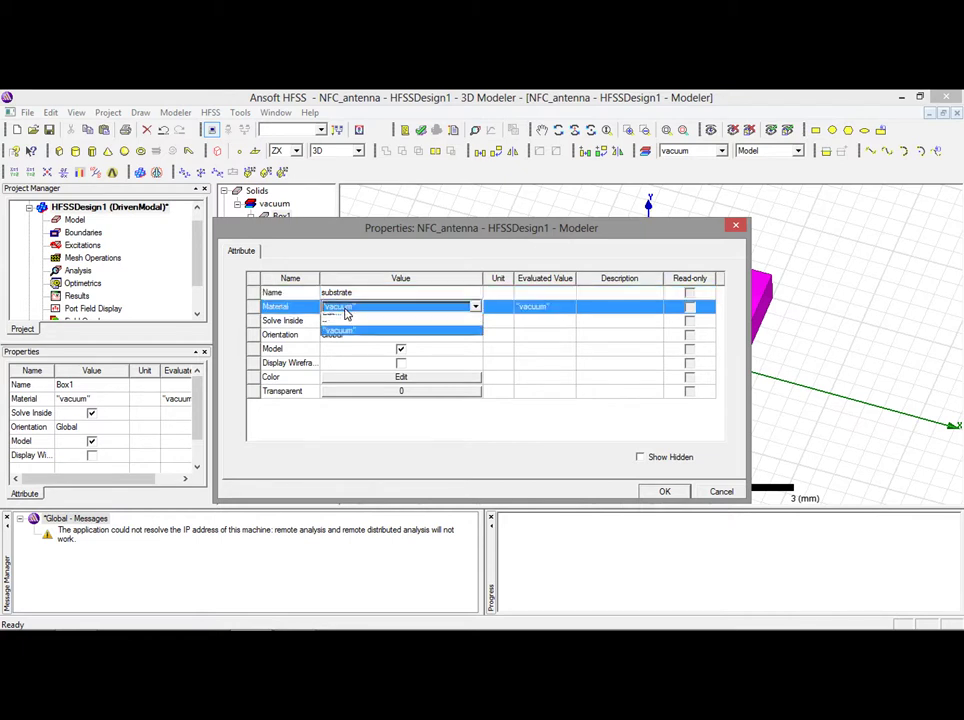
{"action": "left_click", "coordinate": [348, 321]}
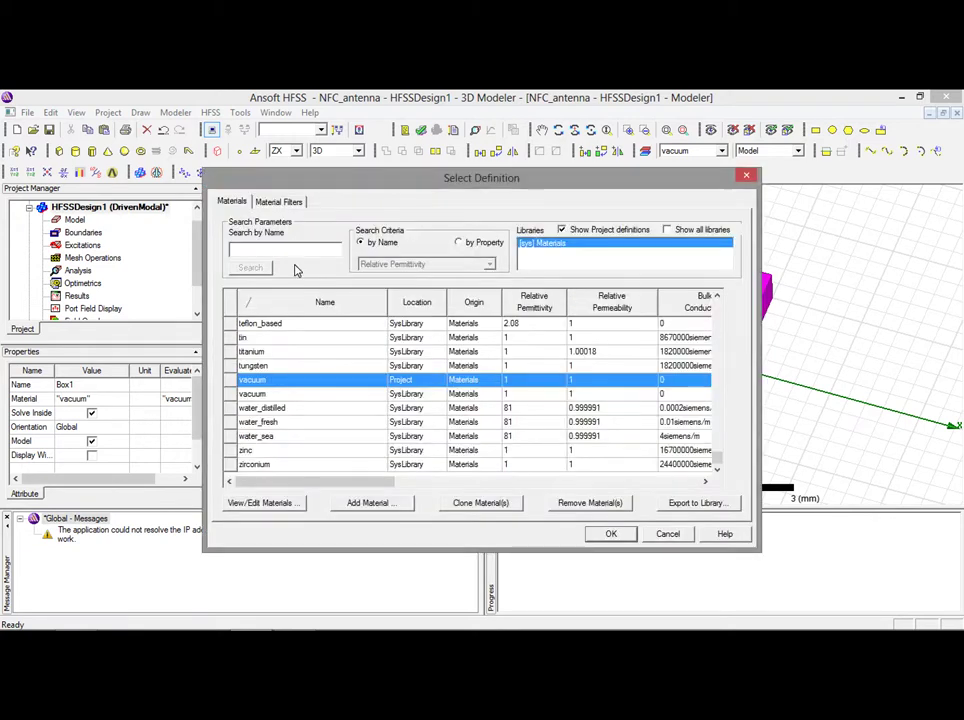
{"action": "type", "text": "FR"}
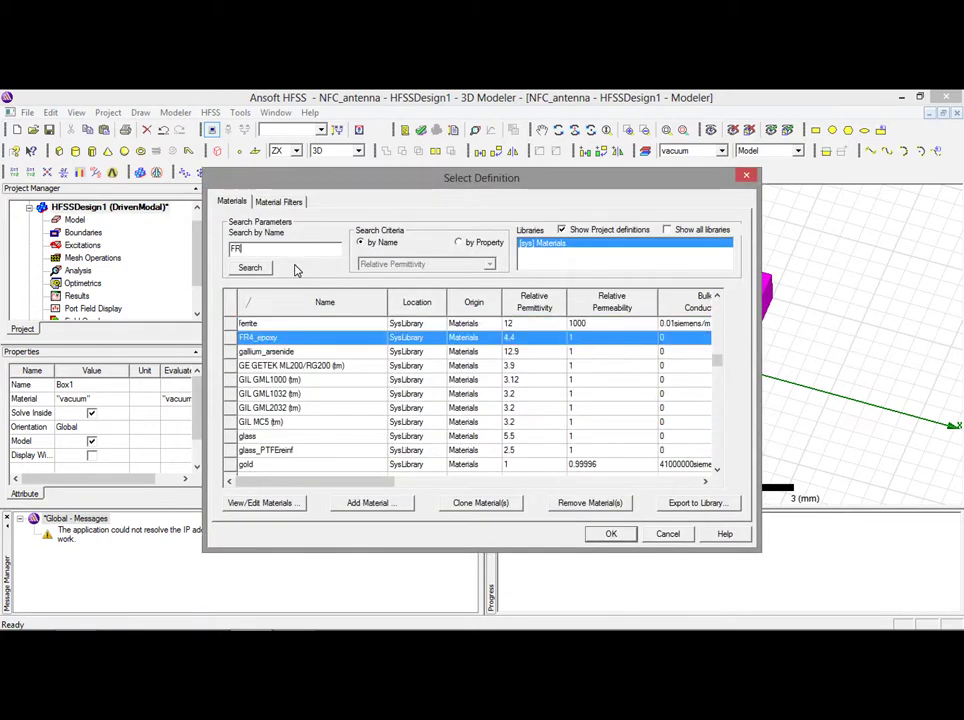
{"action": "double_click", "coordinate": [343, 337]}
{"action": "left_click", "coordinate": [343, 336]}
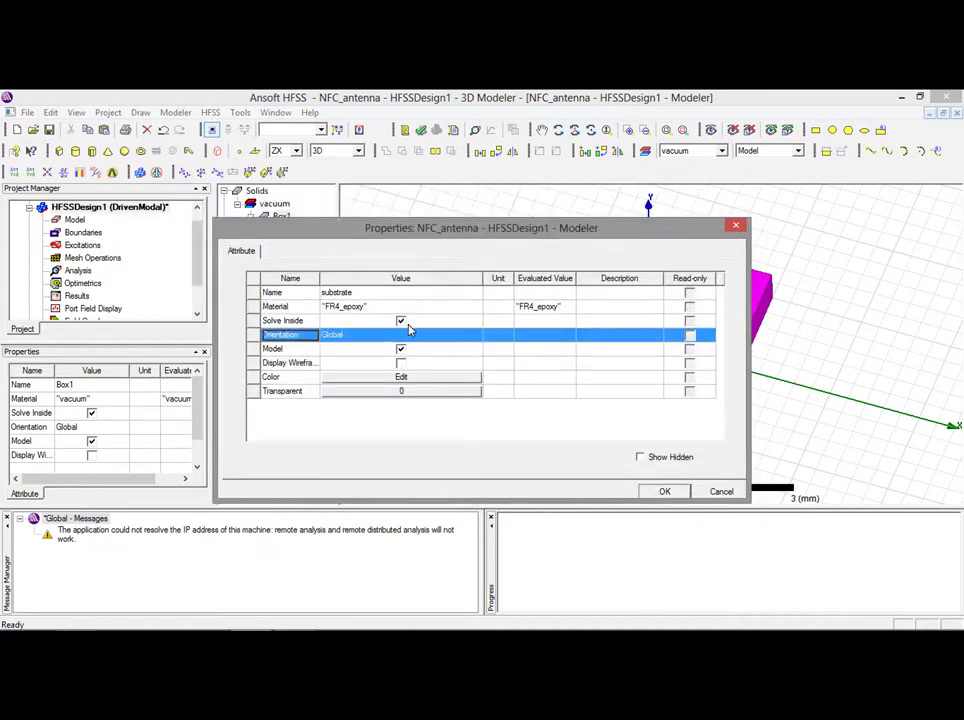
Set the substrate's colour to light yellow (red 255, green 255, blue 128).
{"action": "left_click", "coordinate": [419, 380]}
{"action": "left_click", "coordinate": [419, 380]}
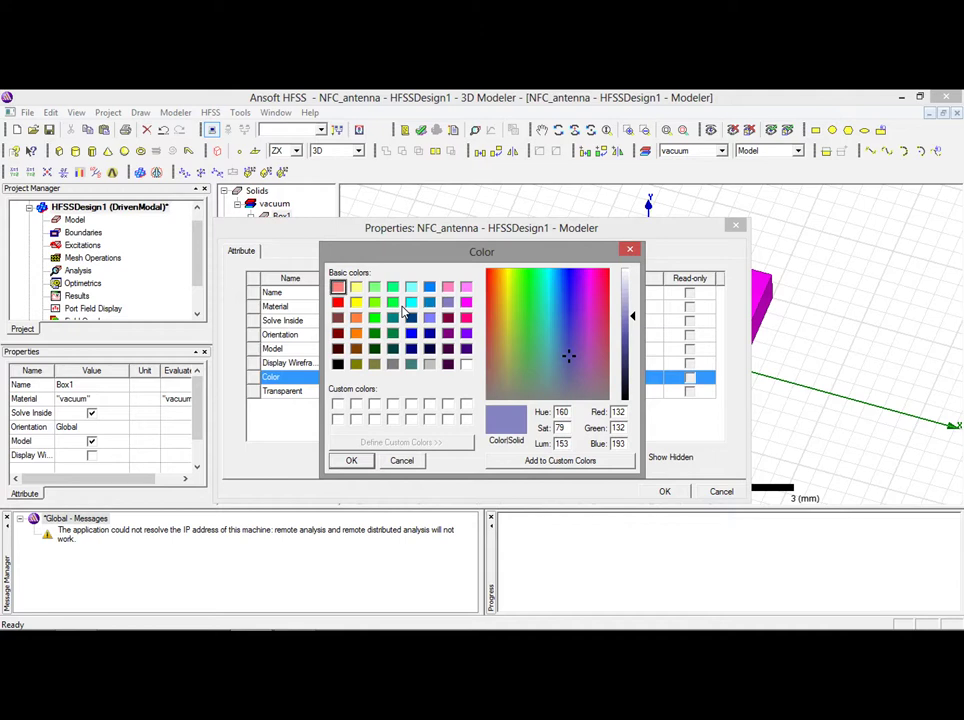
{"action": "left_click", "coordinate": [356, 287]}
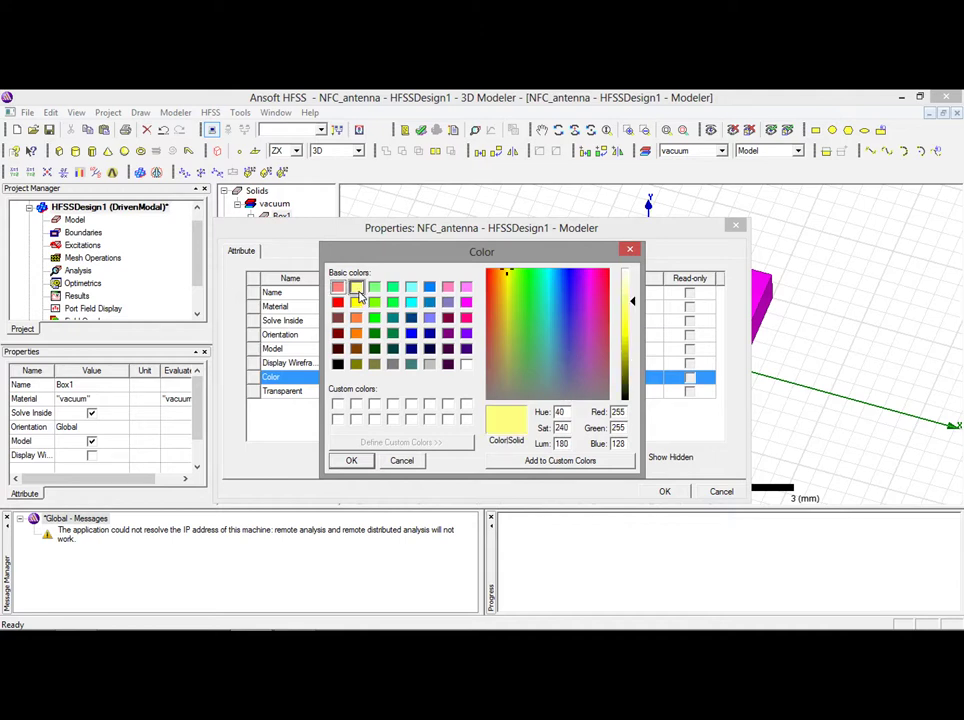
{"action": "left_click", "coordinate": [351, 460]}
Set the substrate's transparency to 0.4 and accept its attribute properties.
{"action": "left_click", "coordinate": [410, 392]}
{"action": "left_click", "coordinate": [410, 392]}
{"action": "left_click", "coordinate": [436, 357]}
{"action": "left_click", "coordinate": [436, 357]}
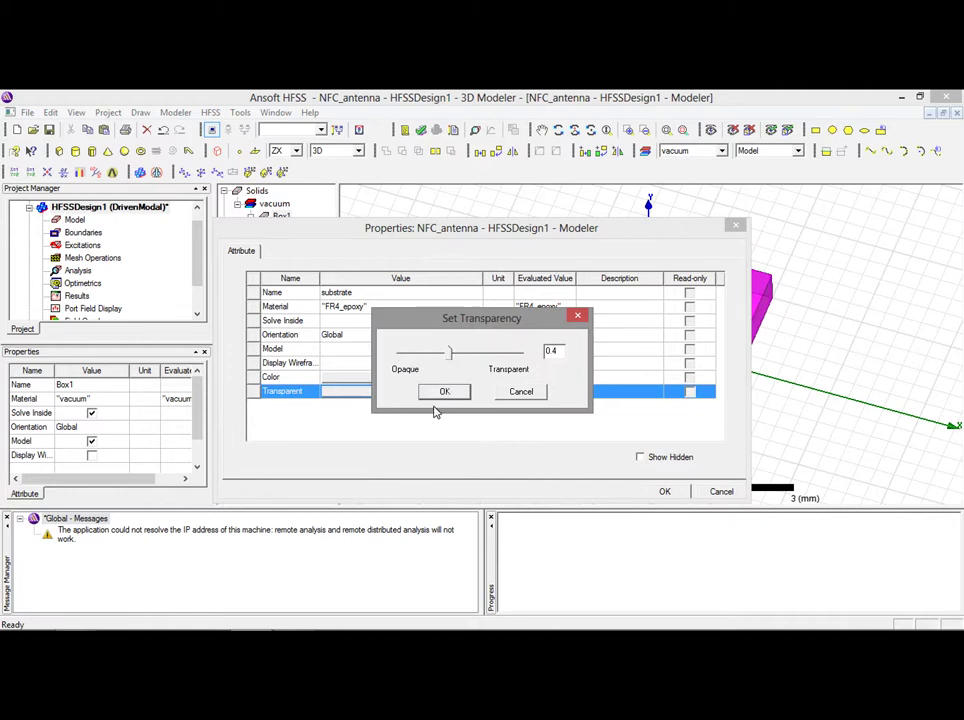
{"action": "left_click", "coordinate": [437, 394]}
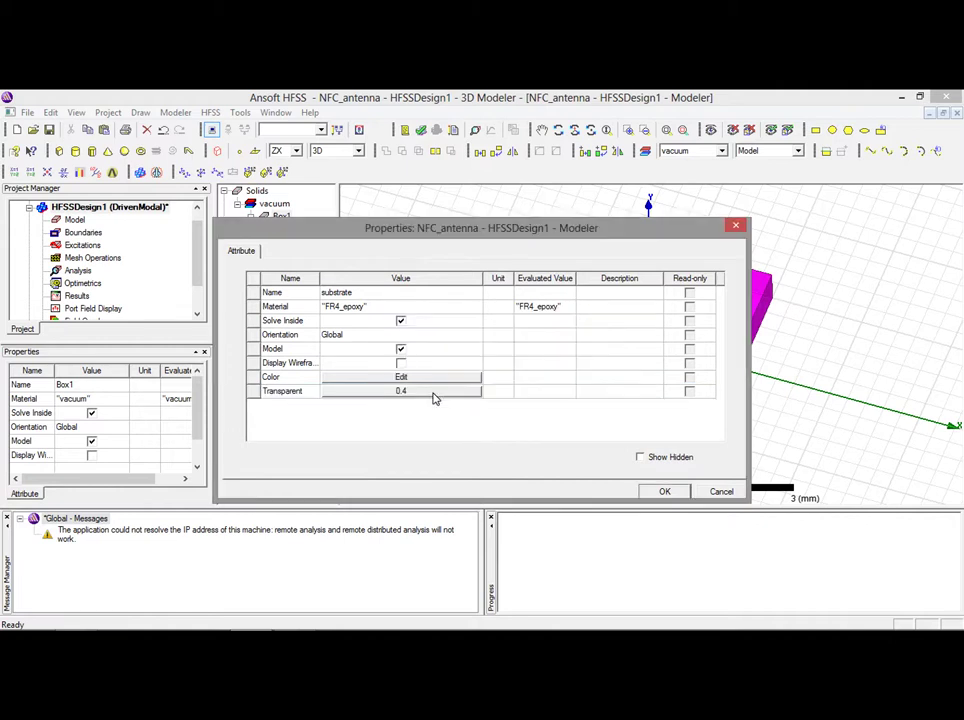
{"action": "left_click", "coordinate": [663, 491]}
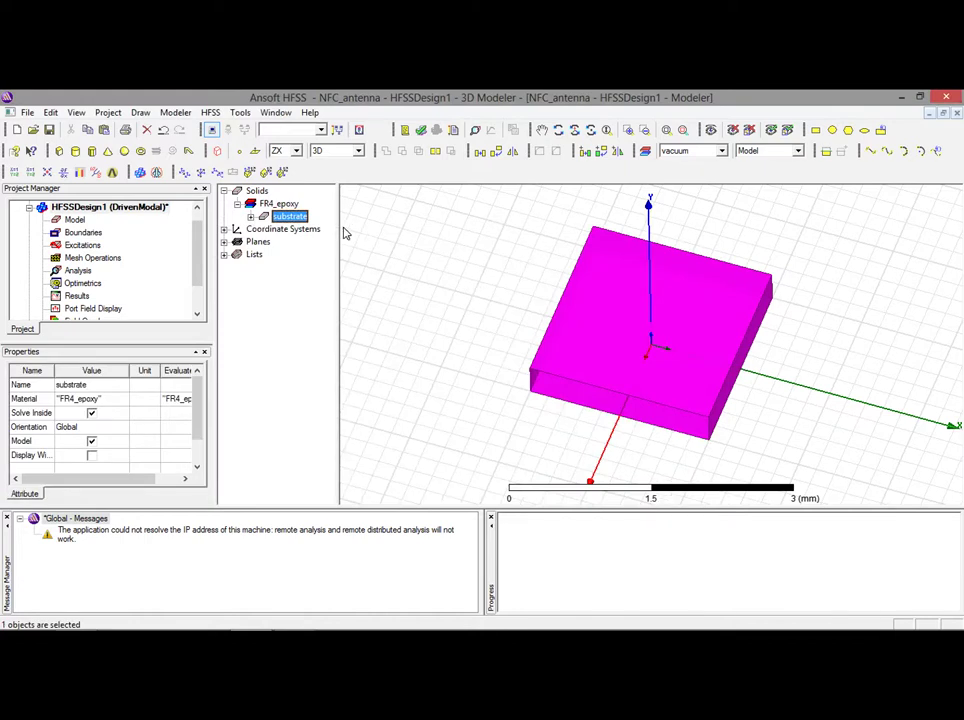
Set the substrate box's position to -sl/2, 0, -sw/2 in its creation properties.
{"action": "left_click", "coordinate": [251, 218]}
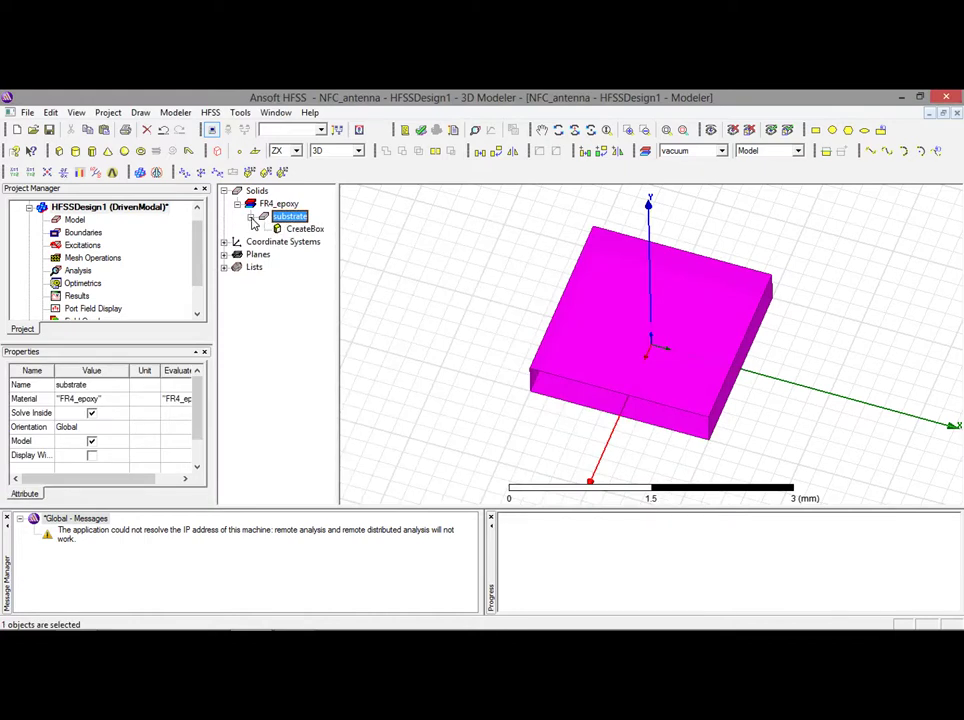
{"action": "double_click", "coordinate": [293, 230]}
{"action": "left_click_drag", "start_coordinate": [409, 239], "coordinate": [418, 387]}
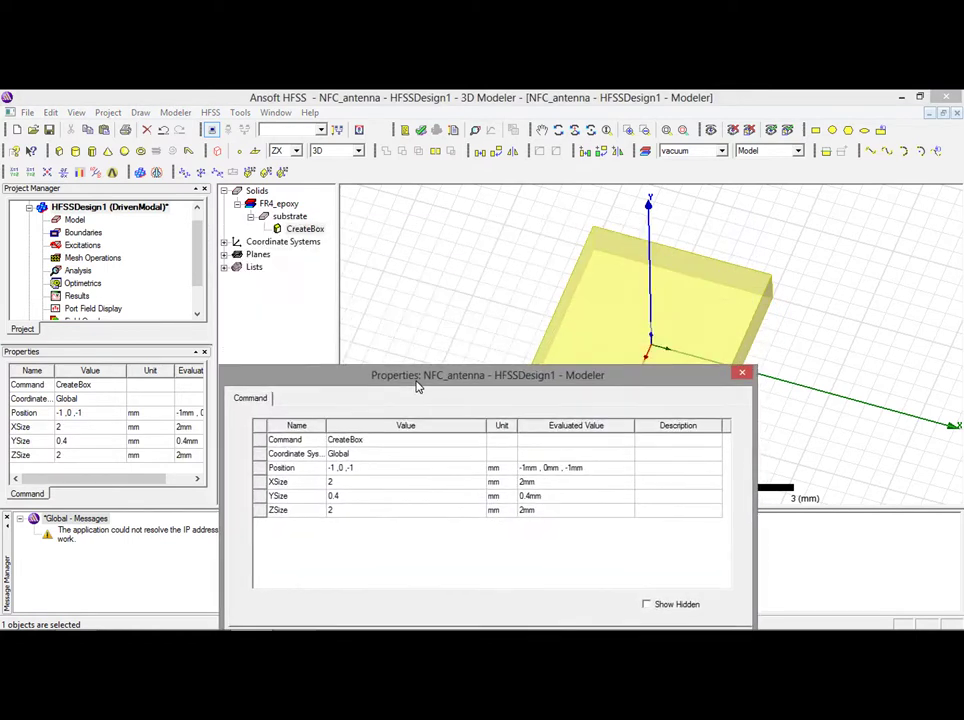
{"action": "left_click", "coordinate": [353, 468]}
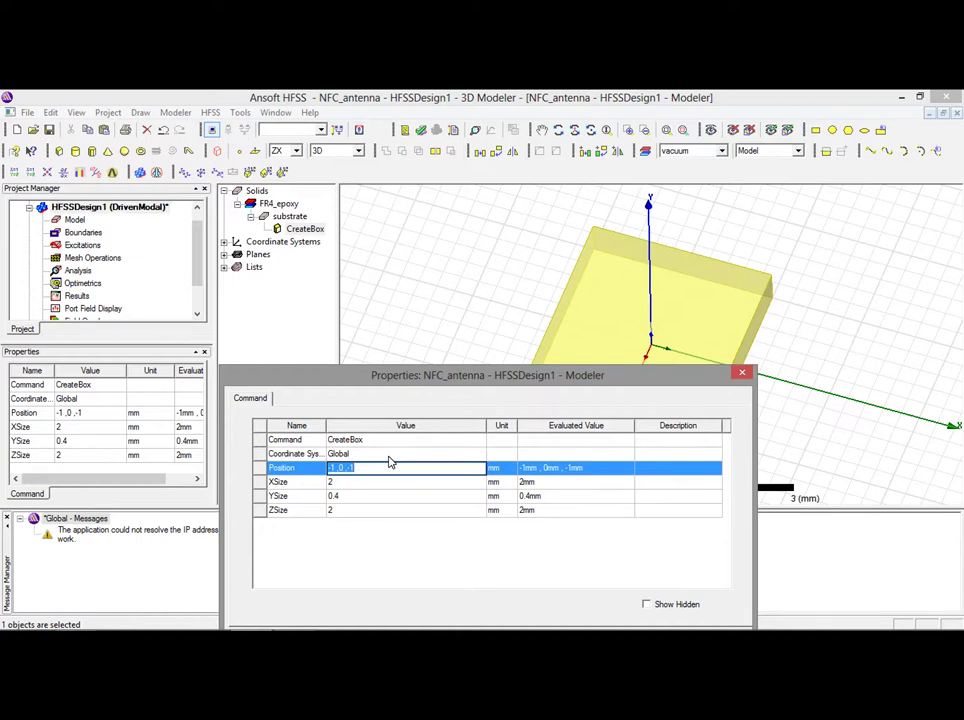
{"action": "key", "text": "BackSpace"}
{"action": "type", "text": "-s"}
{"action": "type", "text": "u"}
{"action": "type", "text": "/"}
{"action": "type", "text": "2"}
{"action": "type", "text": ",0"}
{"action": "type", "text": ","}
{"action": "type", "text": "-sw"}
{"action": "type", "text": "/2"}
Set the substrate box's XSize to sl and its YSize to st.
{"action": "left_click", "coordinate": [365, 485]}
{"action": "type", "text": "sl"}
{"action": "left_click", "coordinate": [352, 497]}
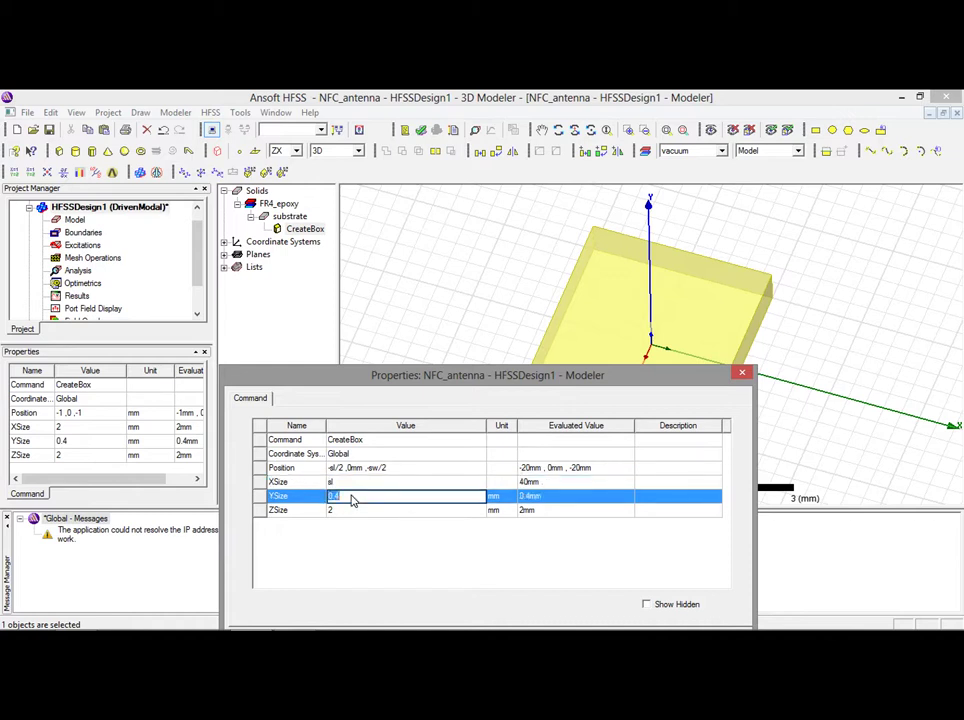
{"action": "type", "text": "st"}
Change the Y coordinate of the substrate box's position to -st.
{"action": "left_click", "coordinate": [355, 470]}
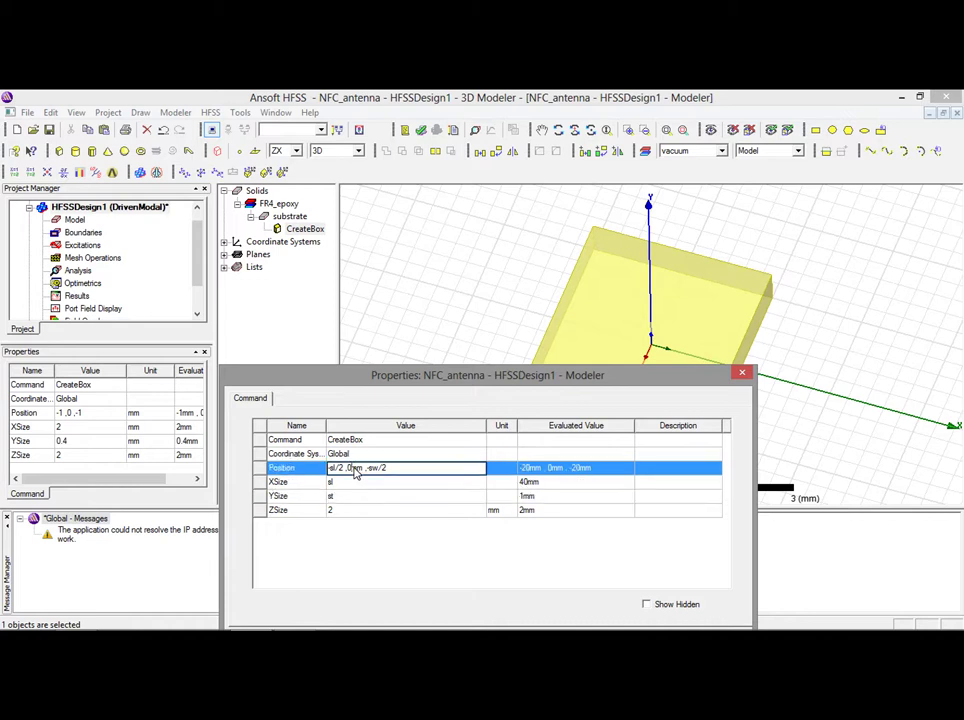
{"action": "key", "text": "BackSpace"}
{"action": "key", "text": "BackSpace"}
{"action": "key", "text": "BackSpace"}
{"action": "key", "text": "BackSpace"}
{"action": "type", "text": "-st"}
Set the substrate box's ZSize to sw and accept the creation properties.
{"action": "left_click", "coordinate": [343, 497]}
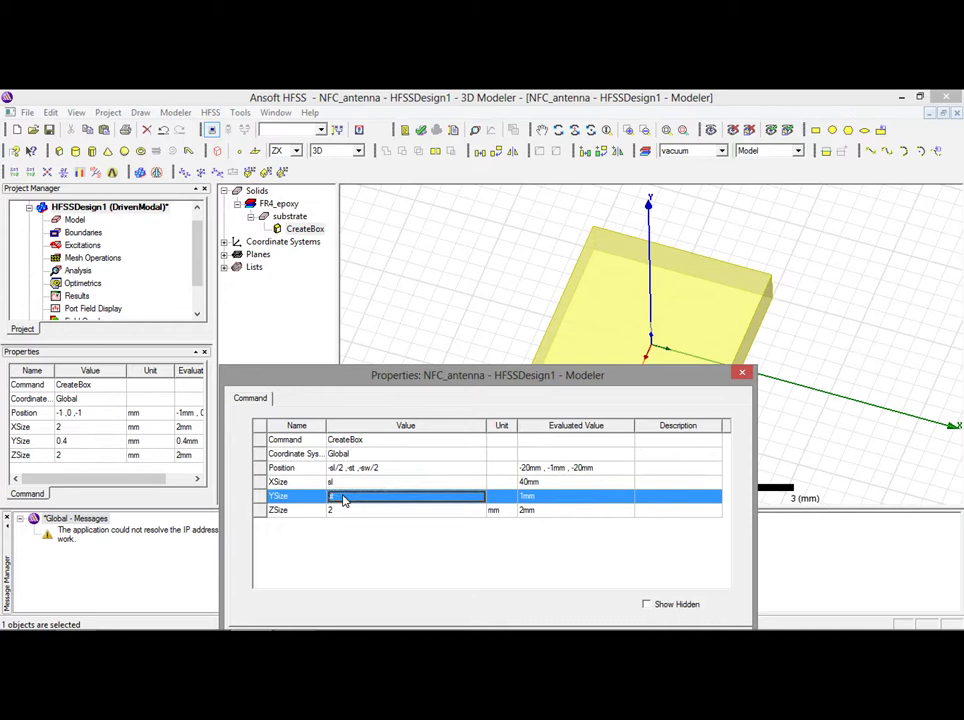
{"action": "left_click", "coordinate": [343, 514]}
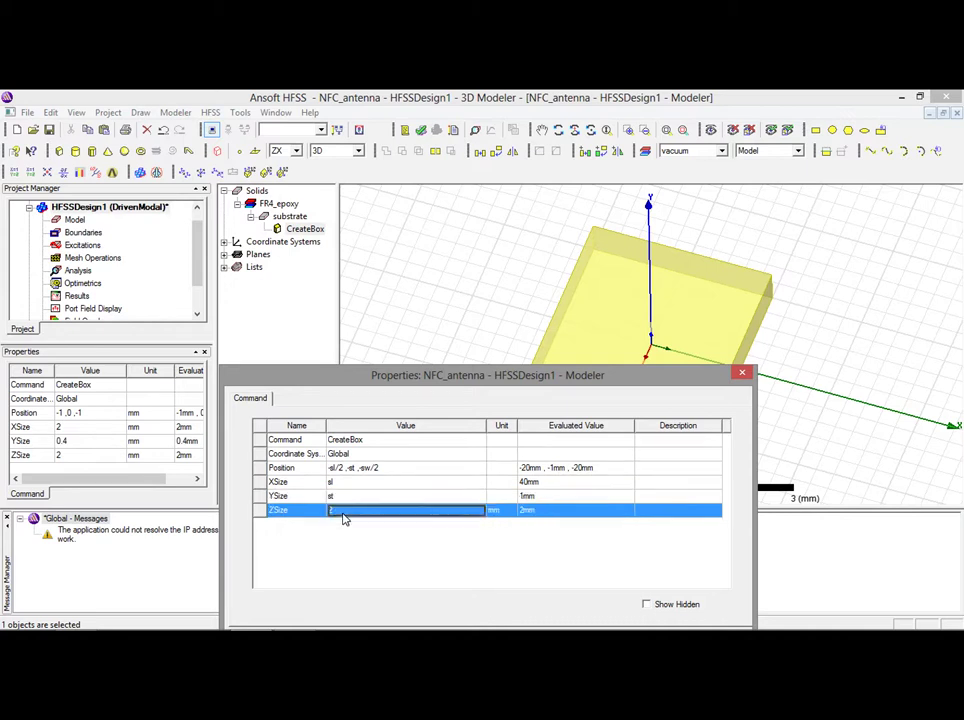
{"action": "type", "text": "sw"}
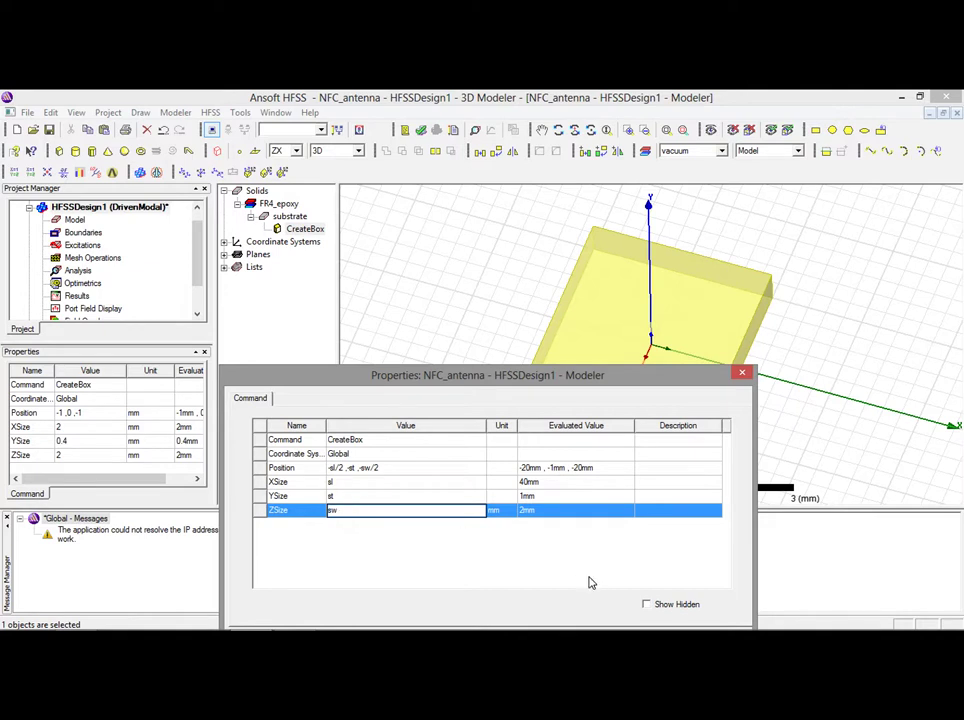
{"action": "left_click_drag", "start_coordinate": [650, 385], "coordinate": [625, 306]}
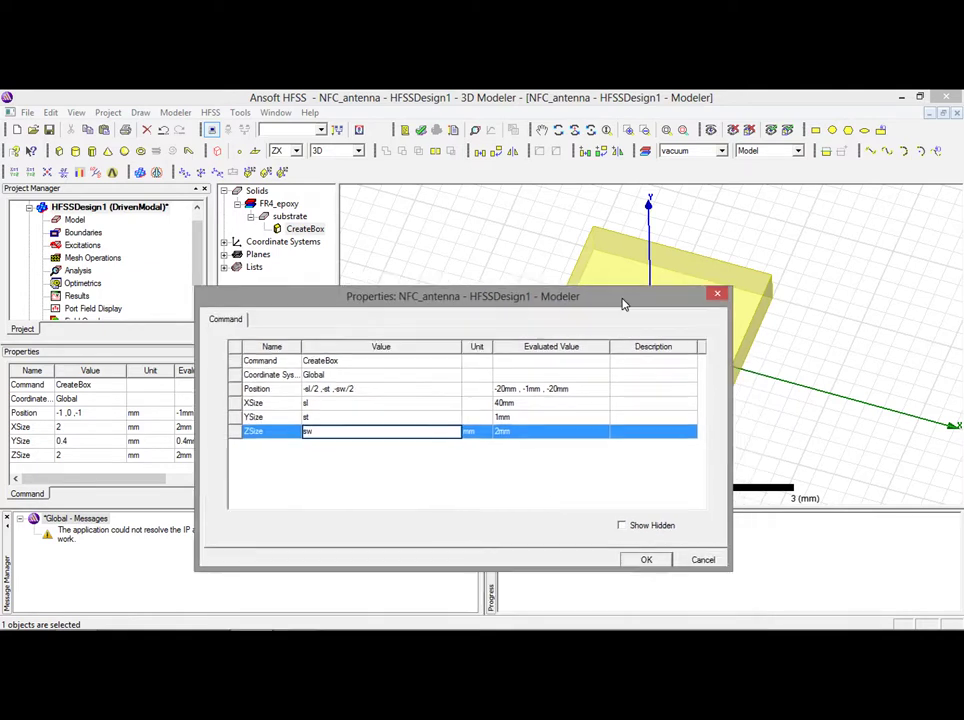
{"action": "left_click", "coordinate": [648, 561]}
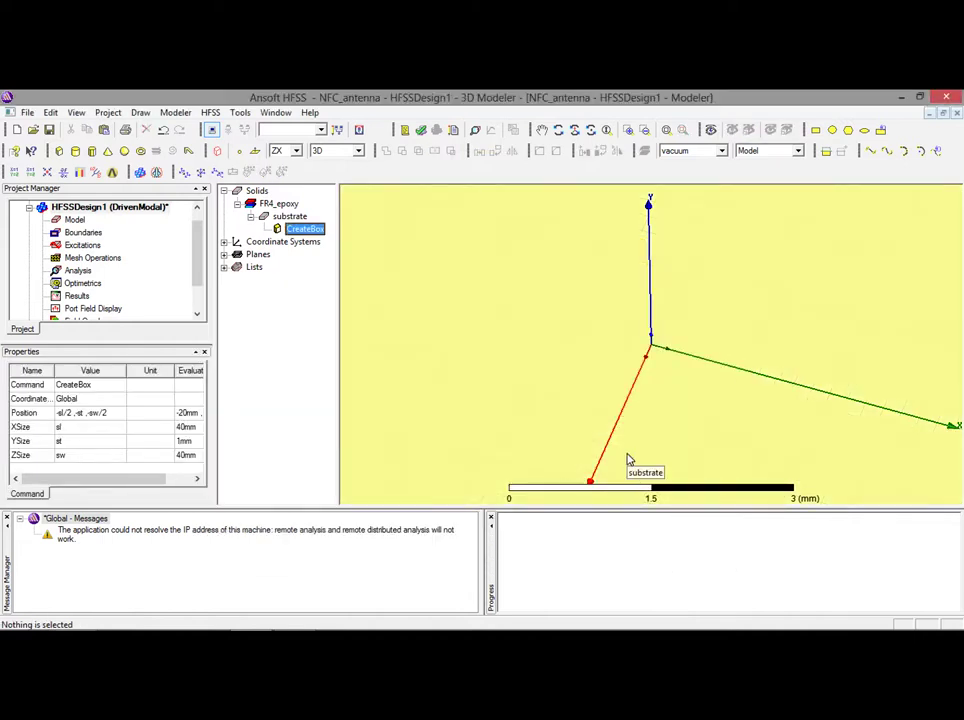
Delete the existing sheets Coil1 and Rectangle1 from the NFC_antenna_1 model.
{"action": "key", "text": "ctrl+d"}
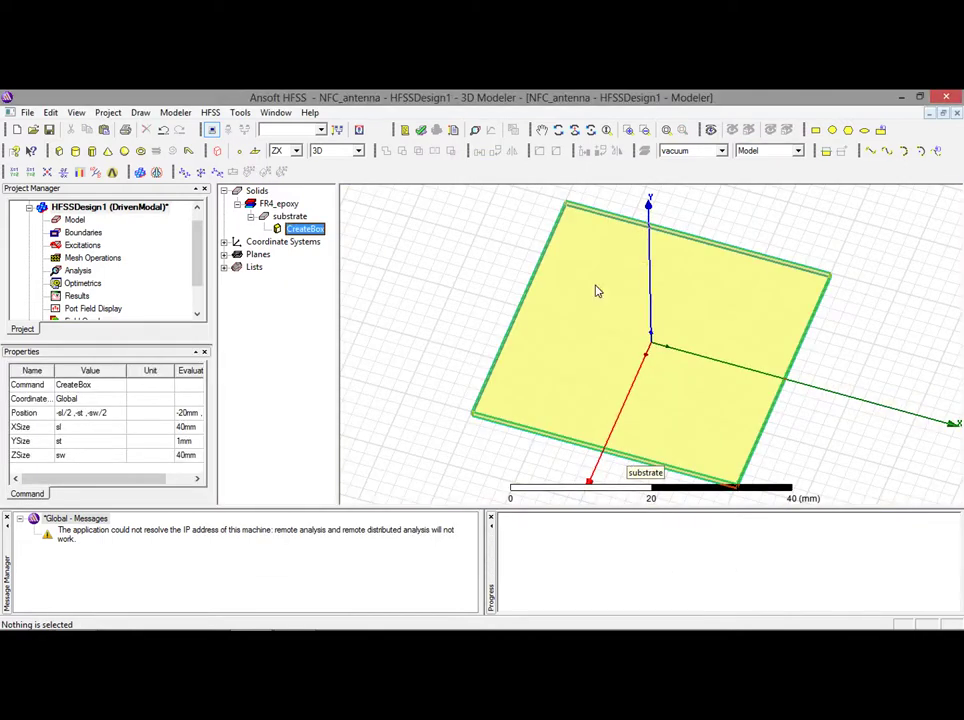
{"action": "left_click", "coordinate": [558, 130]}
{"action": "mouse_move", "coordinate": [577, 357]}
{"action": "left_mouse_down"}
{"action": "mouse_move", "coordinate": [671, 335]}
{"action": "mouse_move", "coordinate": [628, 341]}
{"action": "mouse_move", "coordinate": [585, 421]}
{"action": "mouse_move", "coordinate": [577, 344]}
{"action": "mouse_move", "coordinate": [592, 336]}
{"action": "mouse_move", "coordinate": [571, 346]}
{"action": "mouse_move", "coordinate": [622, 357]}
{"action": "mouse_move", "coordinate": [600, 349]}
{"action": "mouse_move", "coordinate": [582, 369]}
{"action": "mouse_move", "coordinate": [630, 366]}
{"action": "mouse_move", "coordinate": [620, 349]}
{"action": "mouse_move", "coordinate": [582, 367]}
{"action": "left_mouse_up"}
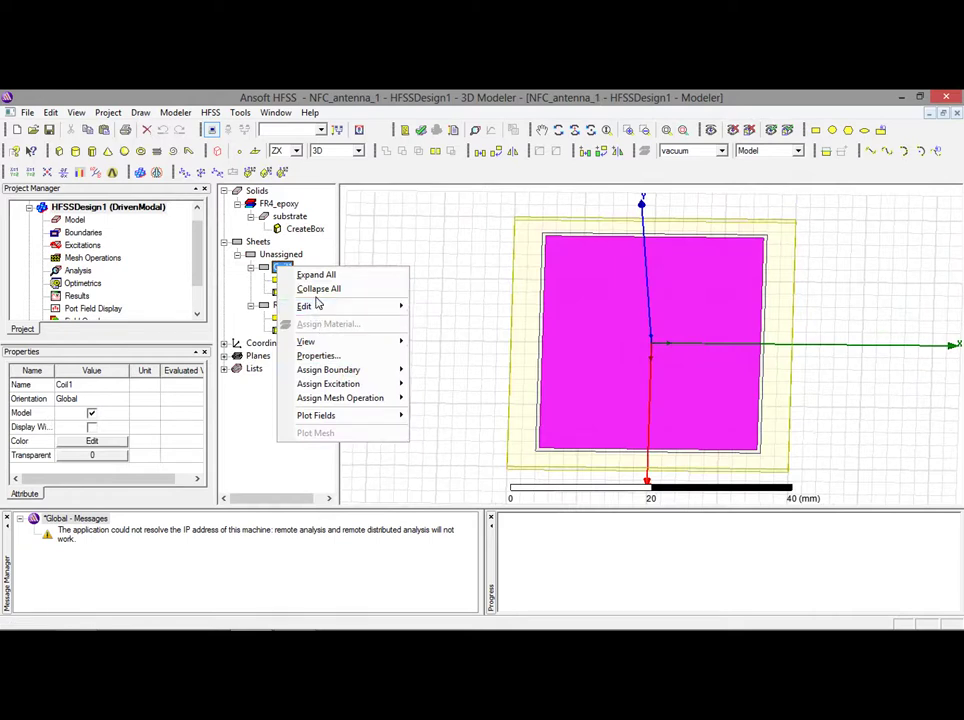
{"action": "left_click", "coordinate": [316, 288]}
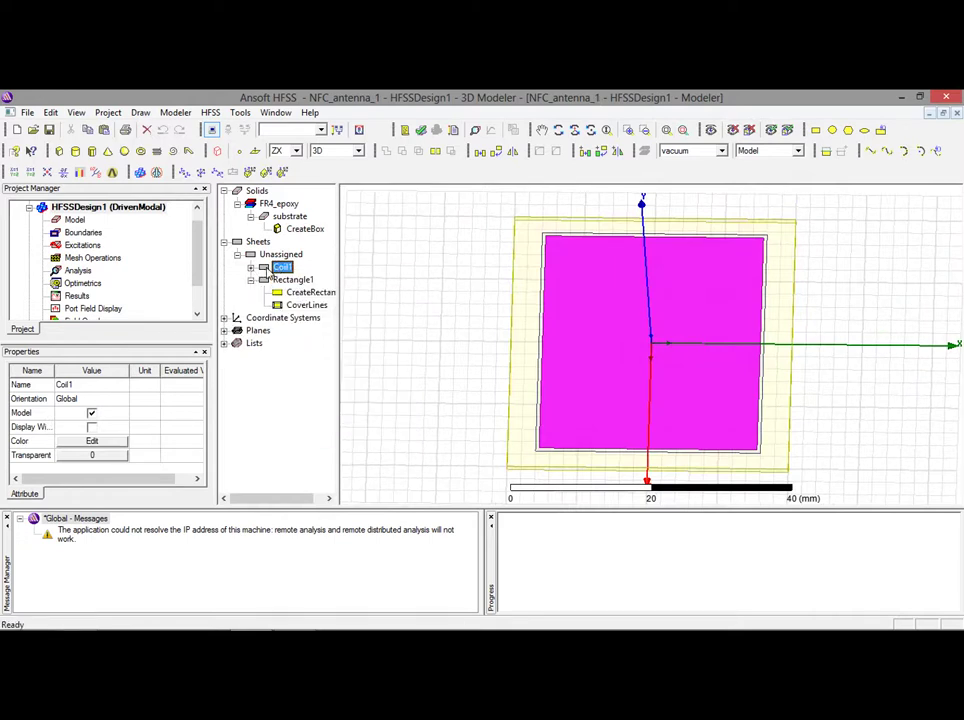
{"action": "left_click", "coordinate": [251, 267]}
{"action": "key", "text": "Delete"}
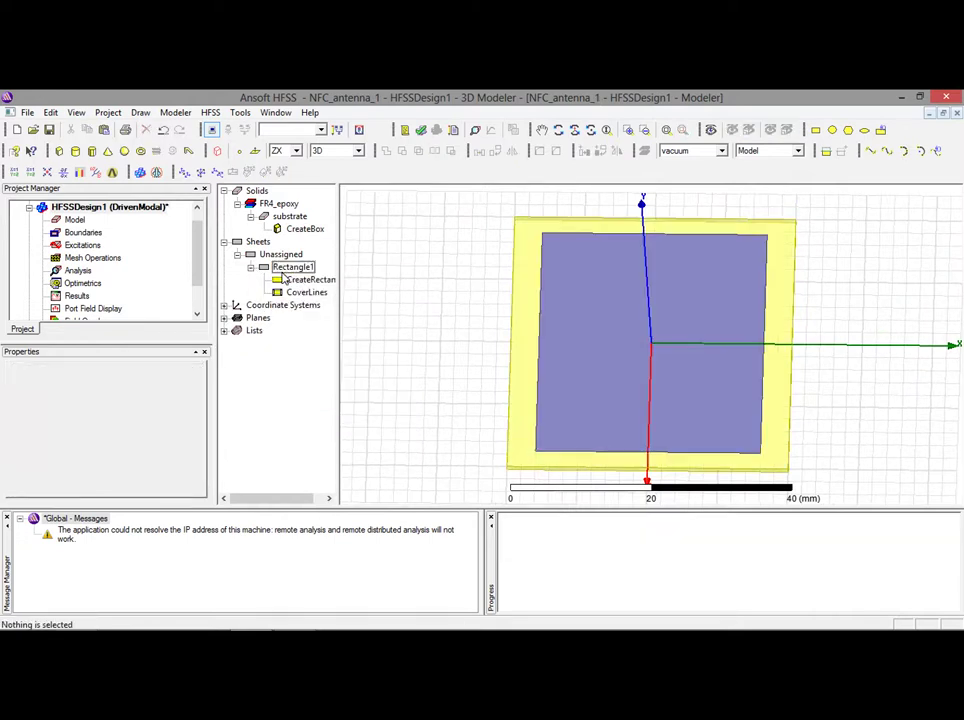
{"action": "left_click", "coordinate": [288, 268]}
{"action": "key", "text": "Delete"}
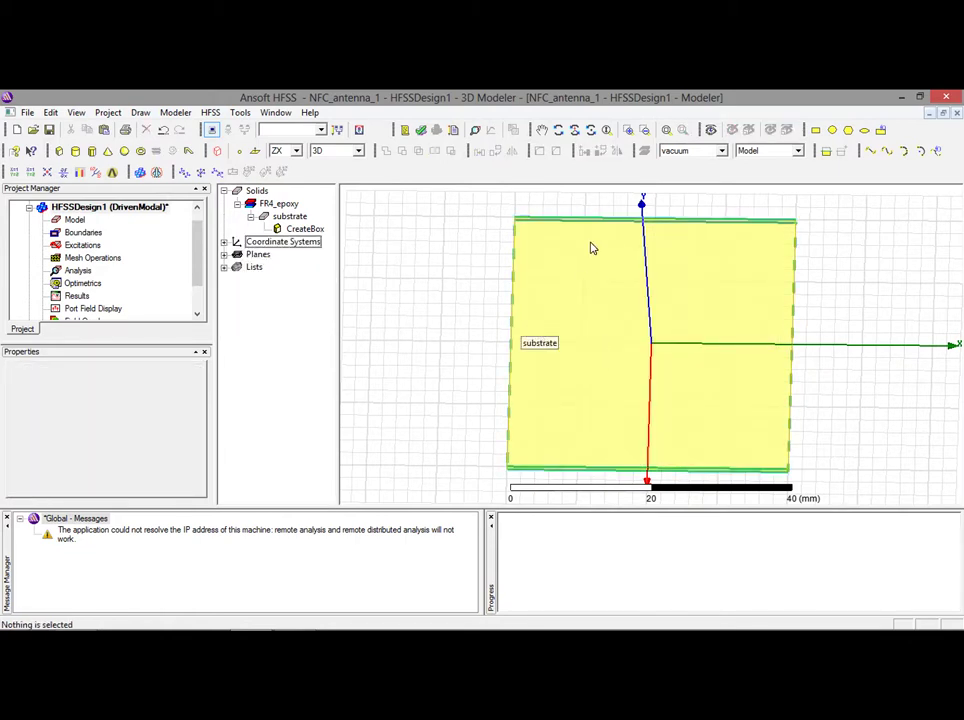
Draw a rectangle about 32 mm by 2 mm on the substrate from corner -16, 0, -16, along its negative-Z edge.
{"action": "left_click", "coordinate": [817, 130]}
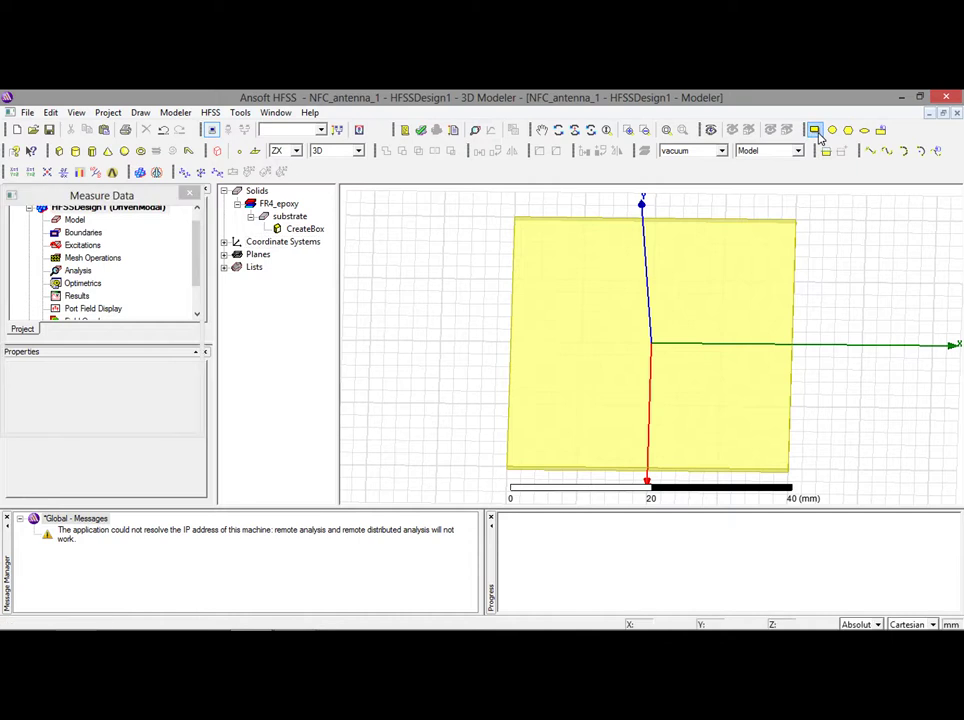
{"action": "left_click", "coordinate": [540, 244]}
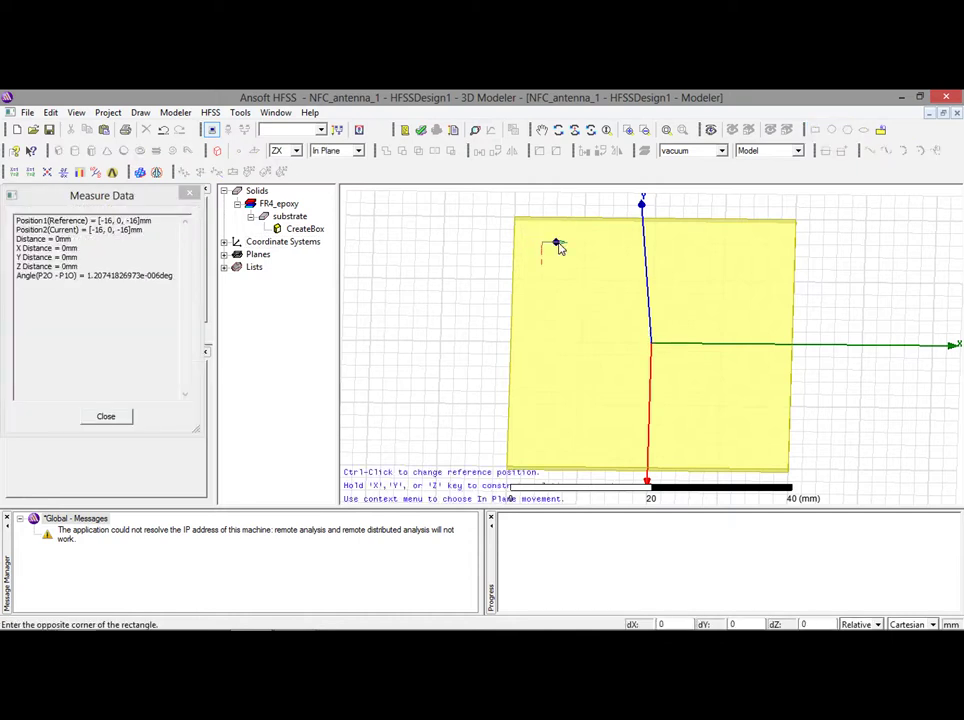
{"action": "left_click", "coordinate": [766, 258]}
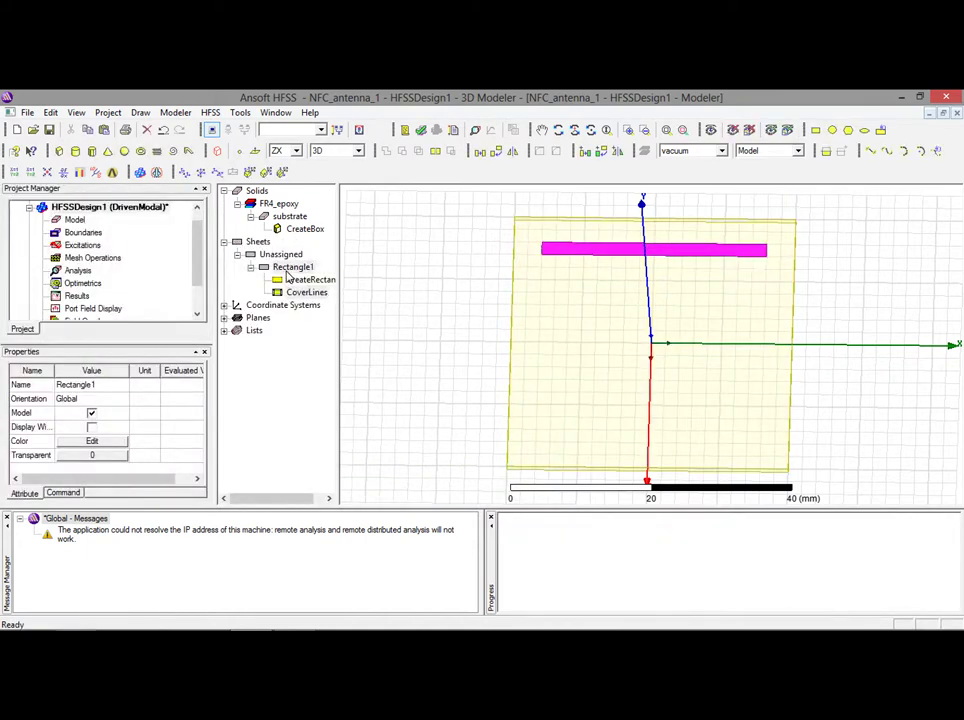
Rename the new rectangle as Coil_1 in its attribute properties.
{"action": "double_click", "coordinate": [288, 279]}
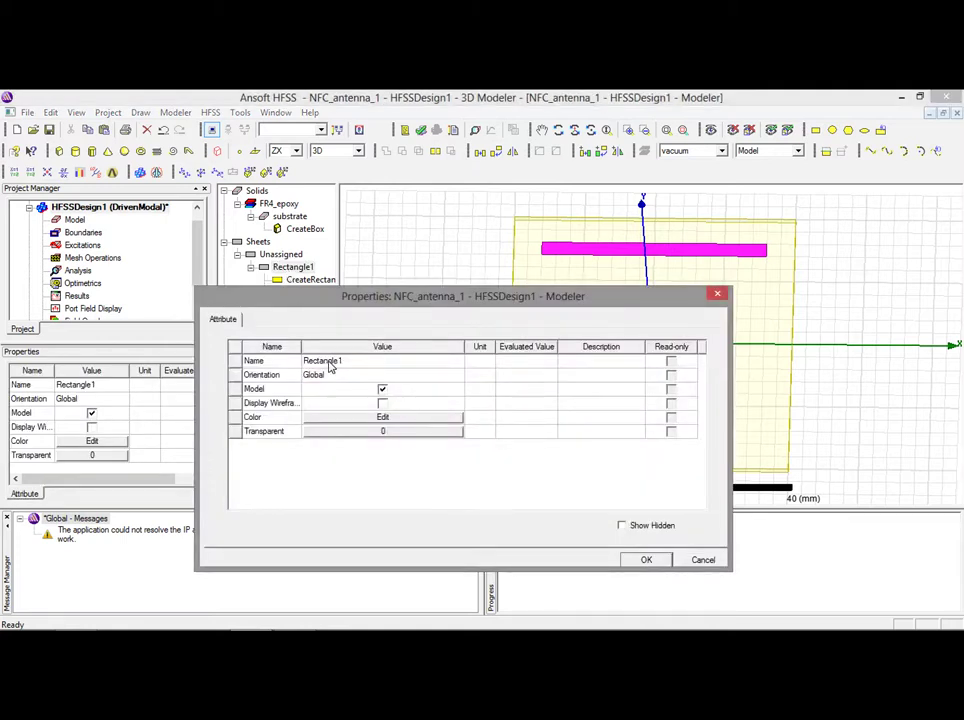
{"action": "left_click", "coordinate": [330, 363]}
{"action": "type", "text": "Coi"}
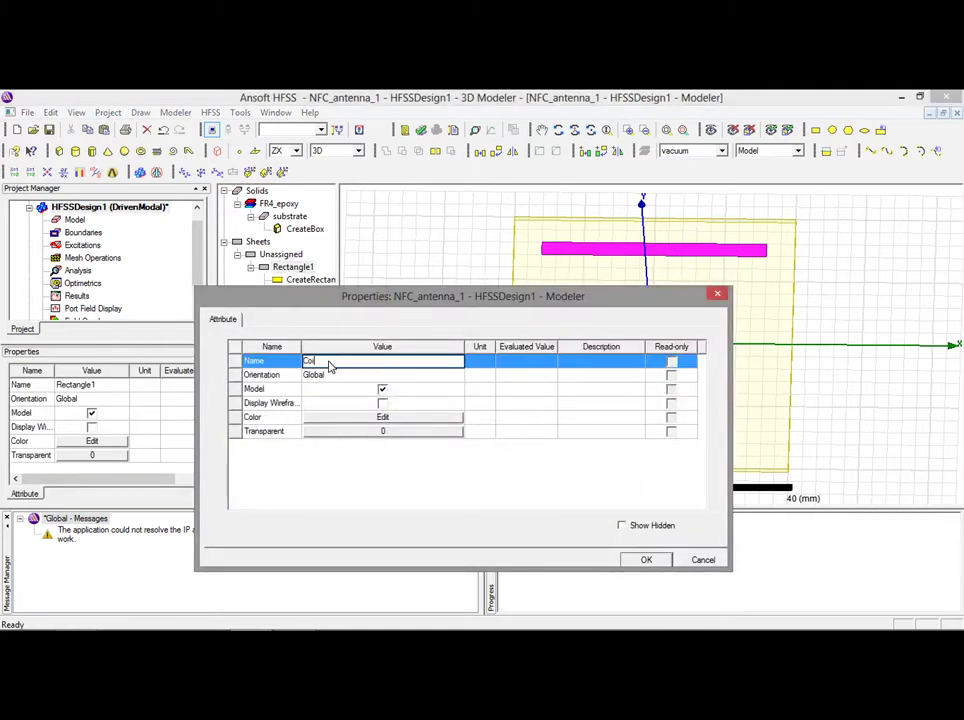
{"action": "type", "text": "l_1"}
{"action": "left_click", "coordinate": [646, 560]}
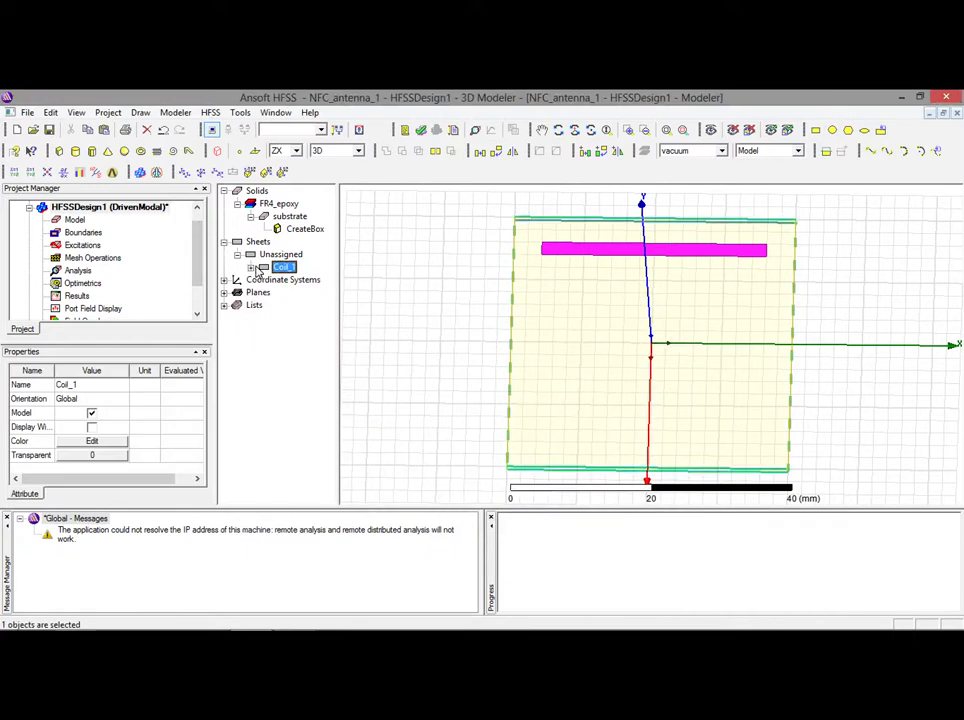
Open the Coil_1 rectangle's creation properties with its position ready for editing.
{"action": "left_click", "coordinate": [250, 267]}
{"action": "double_click", "coordinate": [303, 281]}
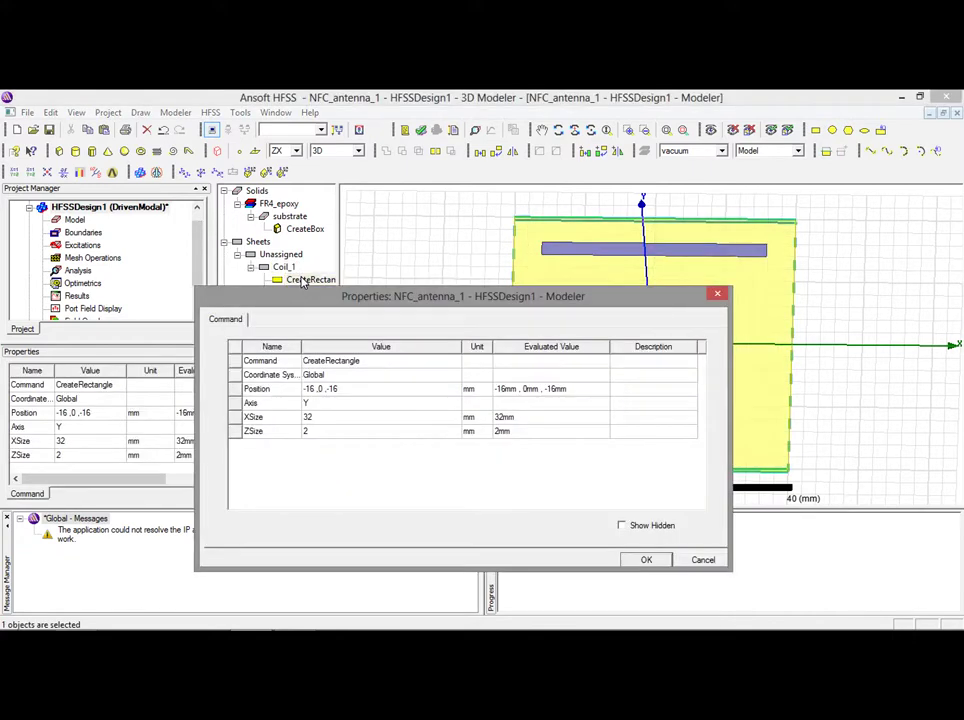
{"action": "double_click", "coordinate": [312, 389]}
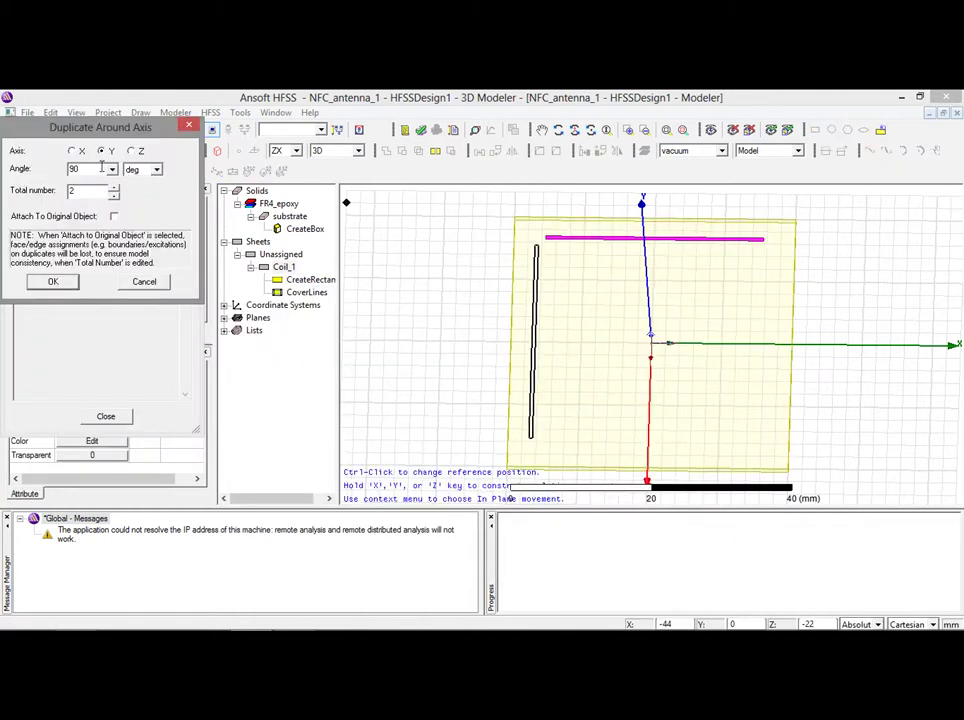
Duplicate Coil_1 around the Y axis at an angle of 180 degrees with a total number of 2.
{"action": "left_click_drag", "start_coordinate": [91, 169], "coordinate": [46, 176]}
{"action": "type", "text": "180"}
{"action": "left_click", "coordinate": [53, 282]}
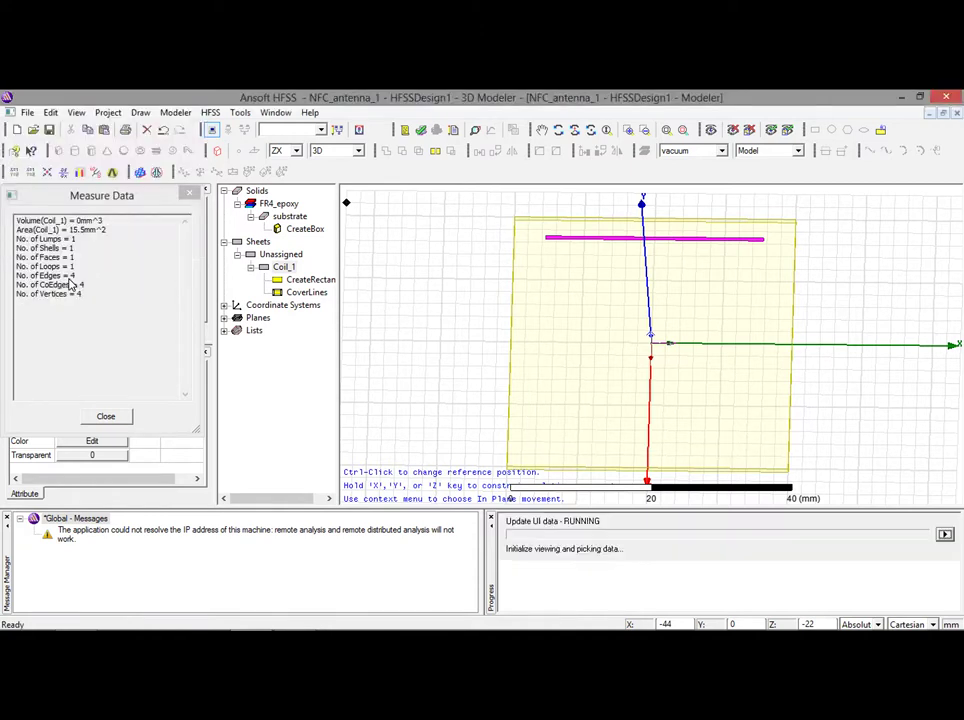
Set the Coil_1 rectangle's position to -cw/2, 0mm, -cl/2 in its creation properties.
{"action": "double_click", "coordinate": [285, 269]}
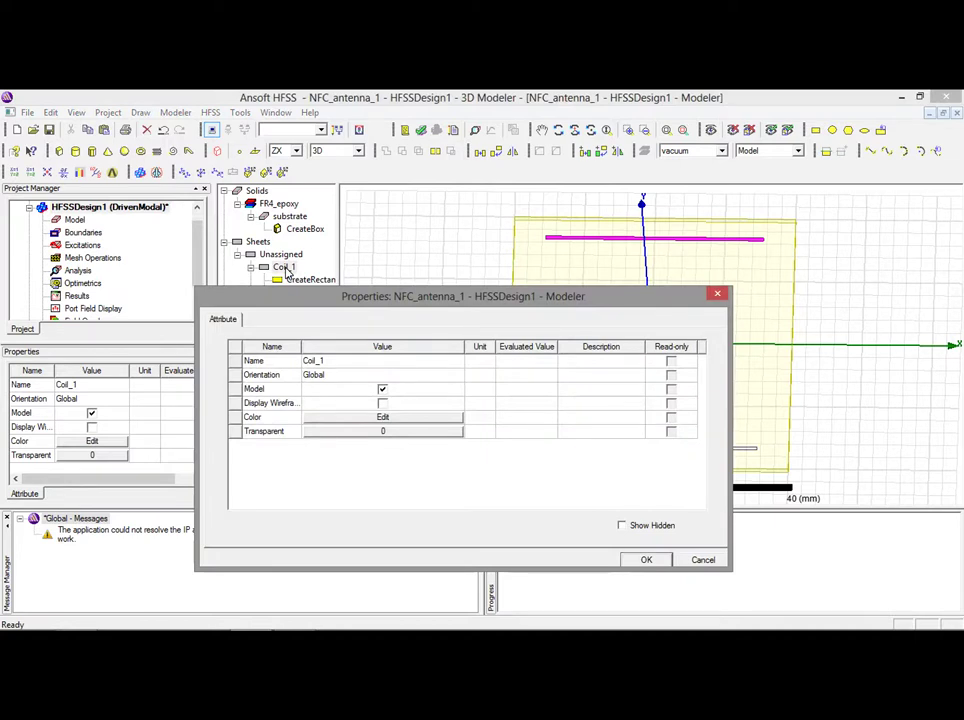
{"action": "left_click", "coordinate": [703, 558]}
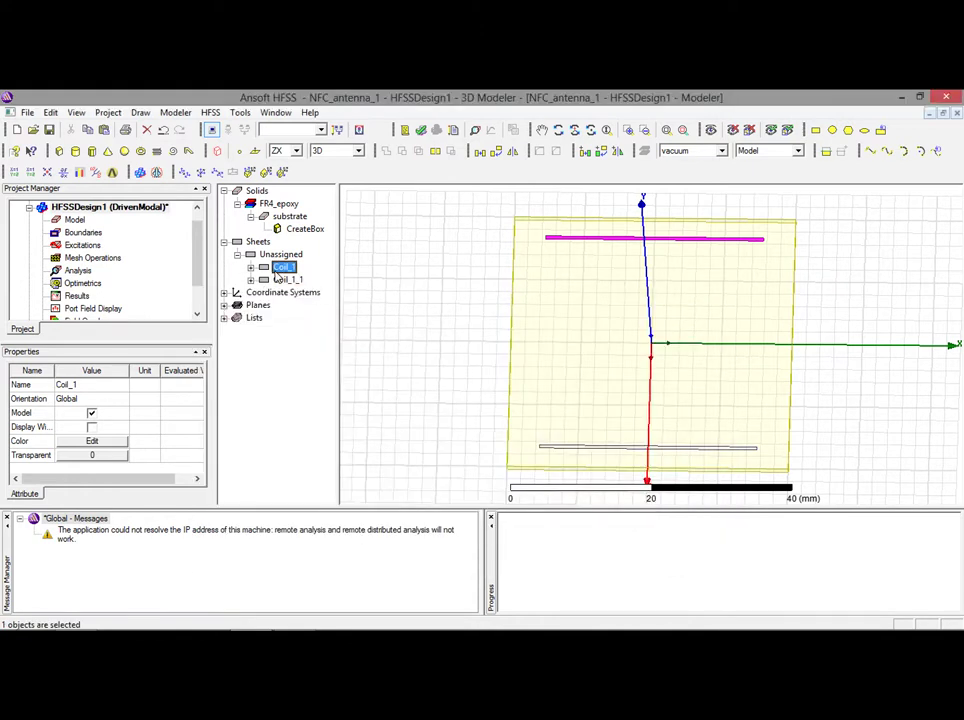
{"action": "left_click", "coordinate": [251, 267]}
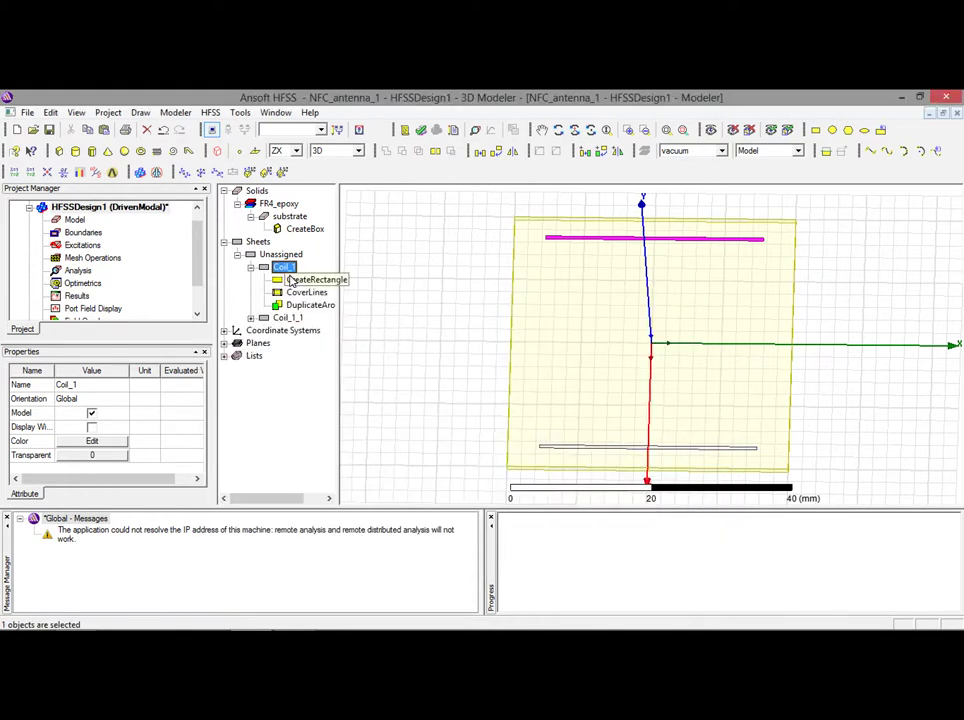
{"action": "double_click", "coordinate": [291, 281]}
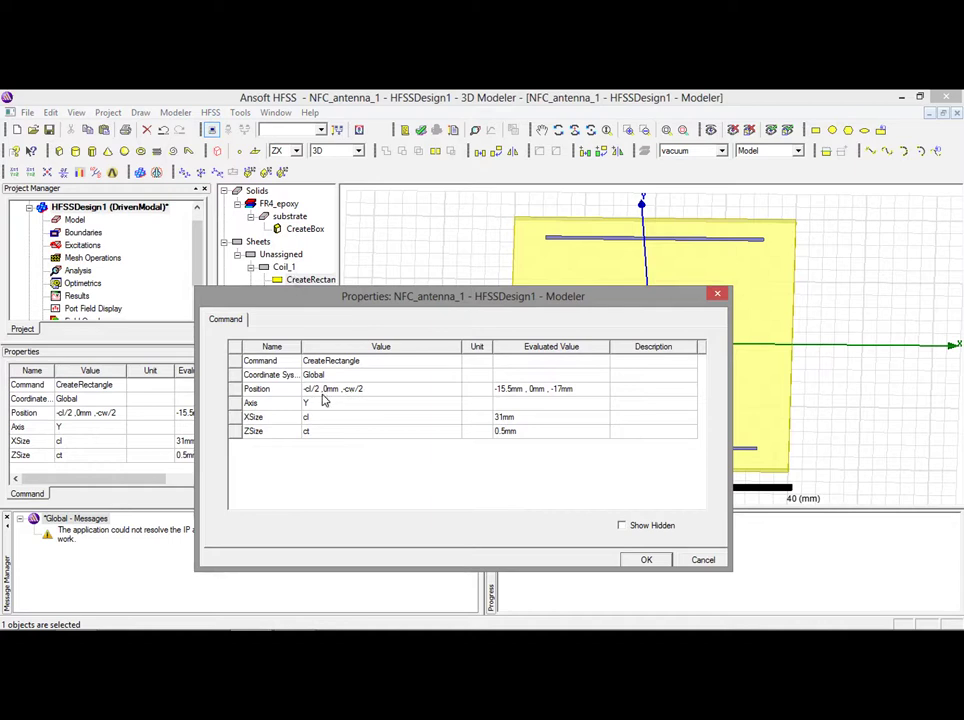
{"action": "left_click", "coordinate": [313, 390]}
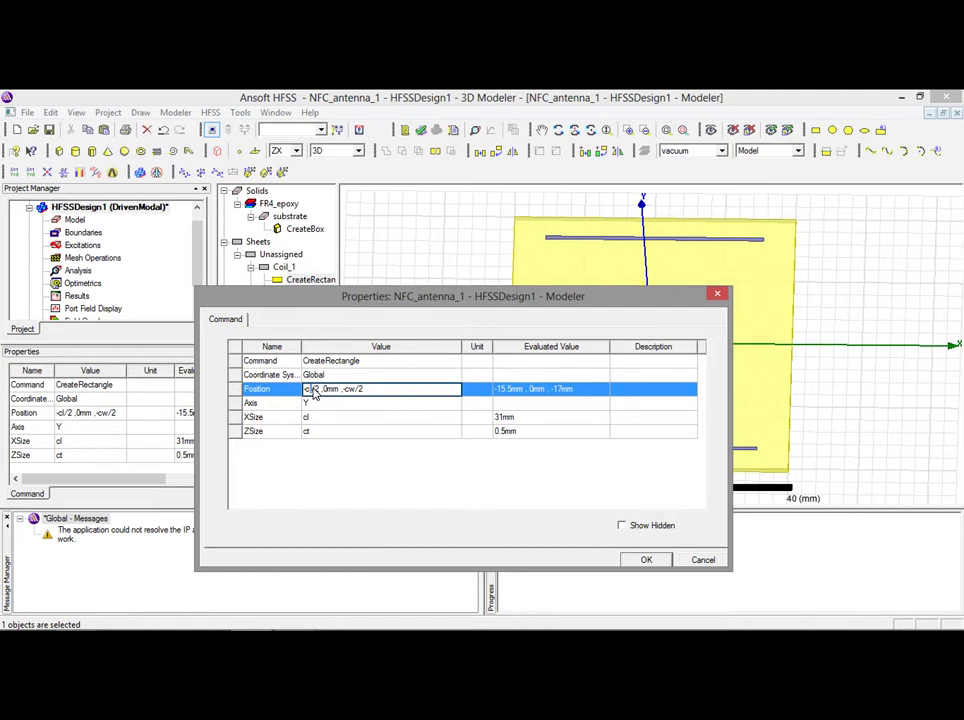
{"action": "type", "text": "w"}
{"action": "key", "text": "Right"}
{"action": "key", "text": "Right"}
{"action": "key", "text": "Right"}
{"action": "key", "text": "Right"}
{"action": "key", "text": "Right"}
{"action": "key", "text": "Right"}
{"action": "key", "text": "Right"}
{"action": "key", "text": "Right"}
{"action": "key", "text": "Right"}
{"action": "key", "text": "Right"}
{"action": "key", "text": "Right"}
{"action": "key", "text": "shift+Right"}
{"action": "type", "text": "l"}
Set the Coil_1 rectangle's XSize to cw and accept the creation properties.
{"action": "left_click", "coordinate": [322, 421]}
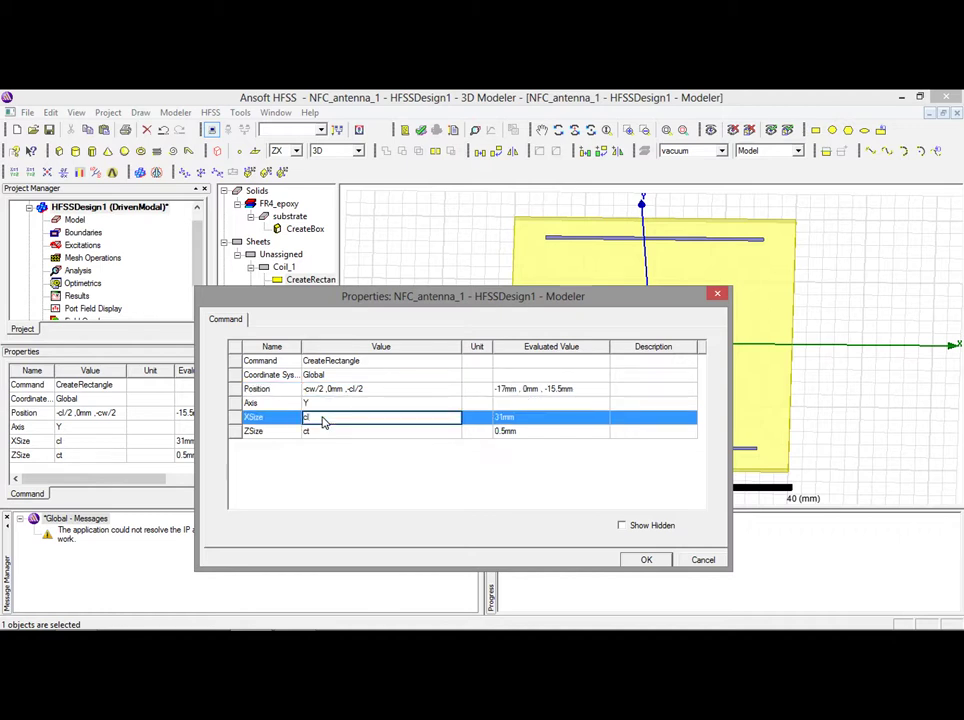
{"action": "type", "text": "w"}
{"action": "left_click", "coordinate": [648, 561]}
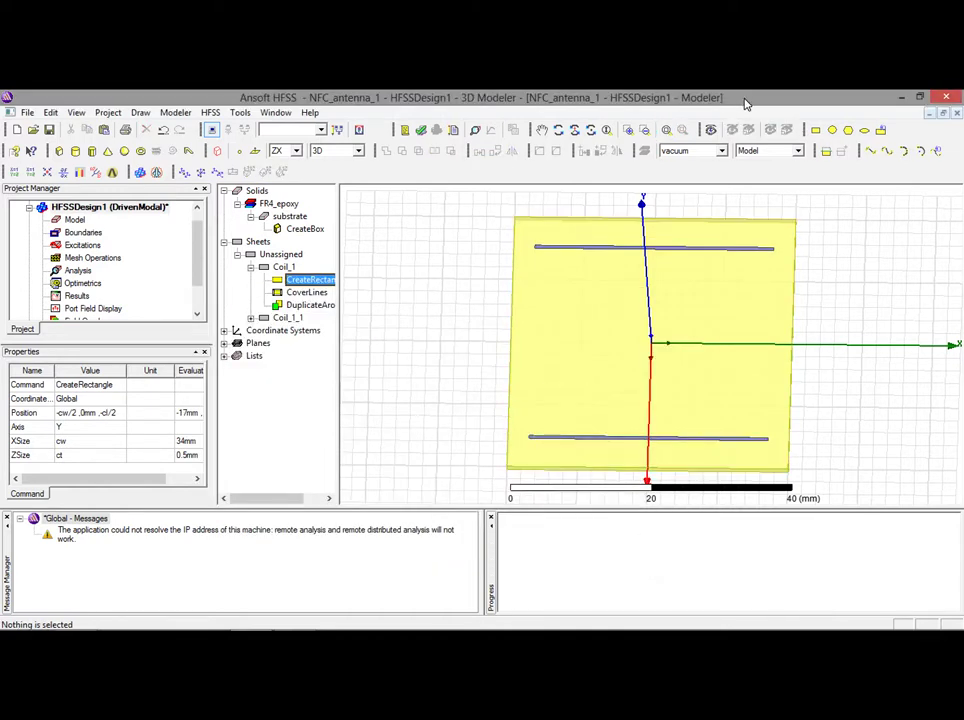
Draw a rectangle about 3 mm by 31.5 mm from corner 14, 0, -16, spanning the positive-X ends of both coil strips.
{"action": "left_click", "coordinate": [816, 133]}
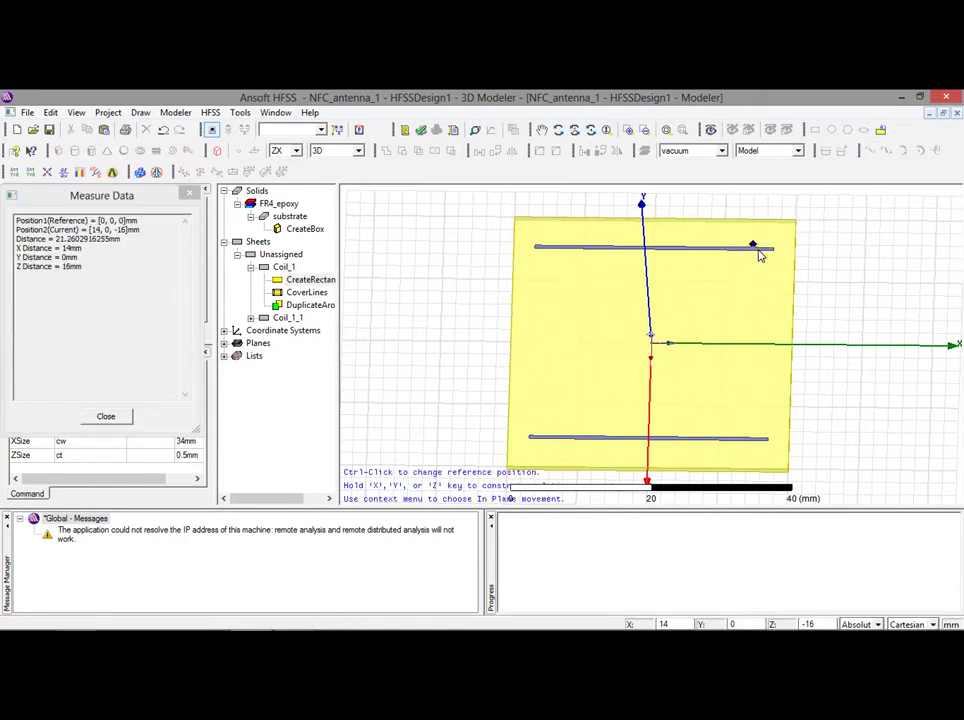
{"action": "left_click", "coordinate": [757, 253]}
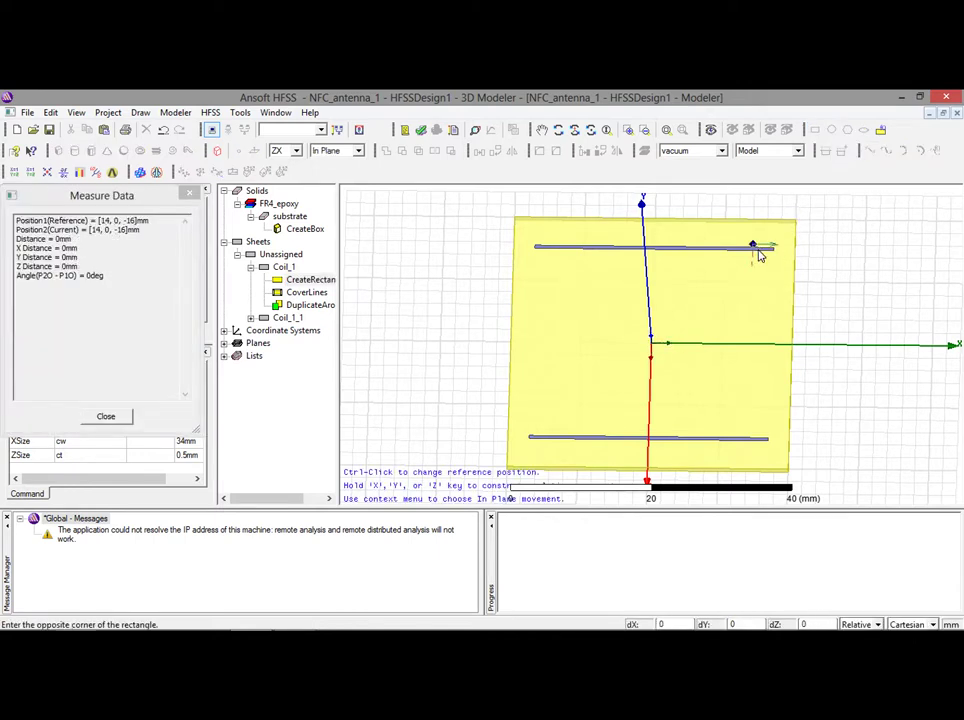
{"action": "left_click", "coordinate": [768, 441]}
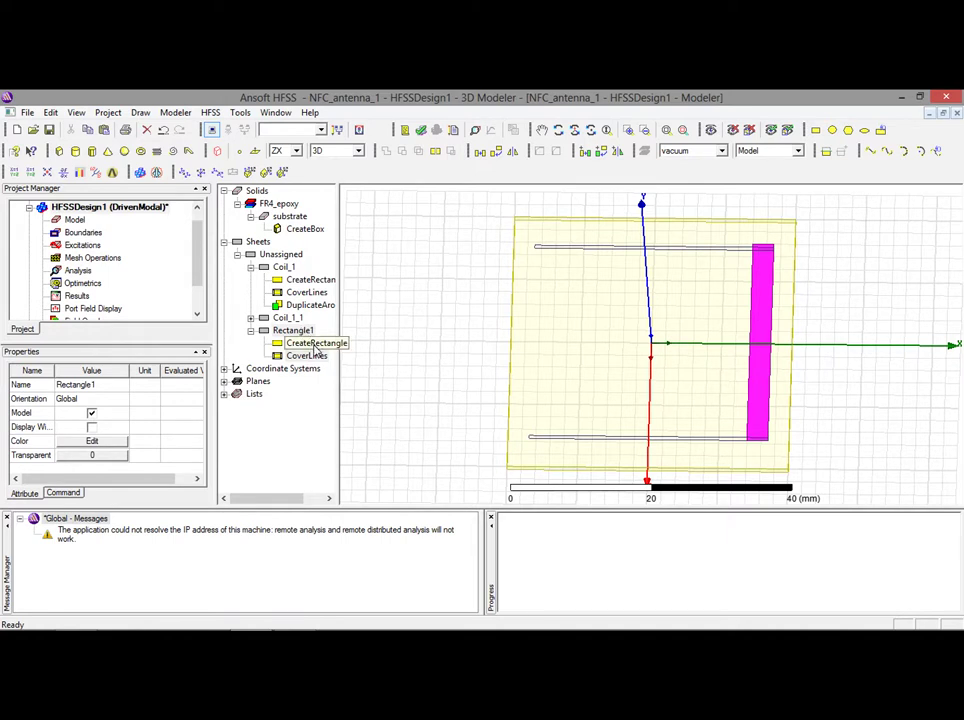
Copy the position expression from Coil_1's rectangle creation properties, leaving the properties unchanged.
{"action": "double_click", "coordinate": [303, 343]}
{"action": "left_click_drag", "start_coordinate": [473, 300], "coordinate": [458, 339]}
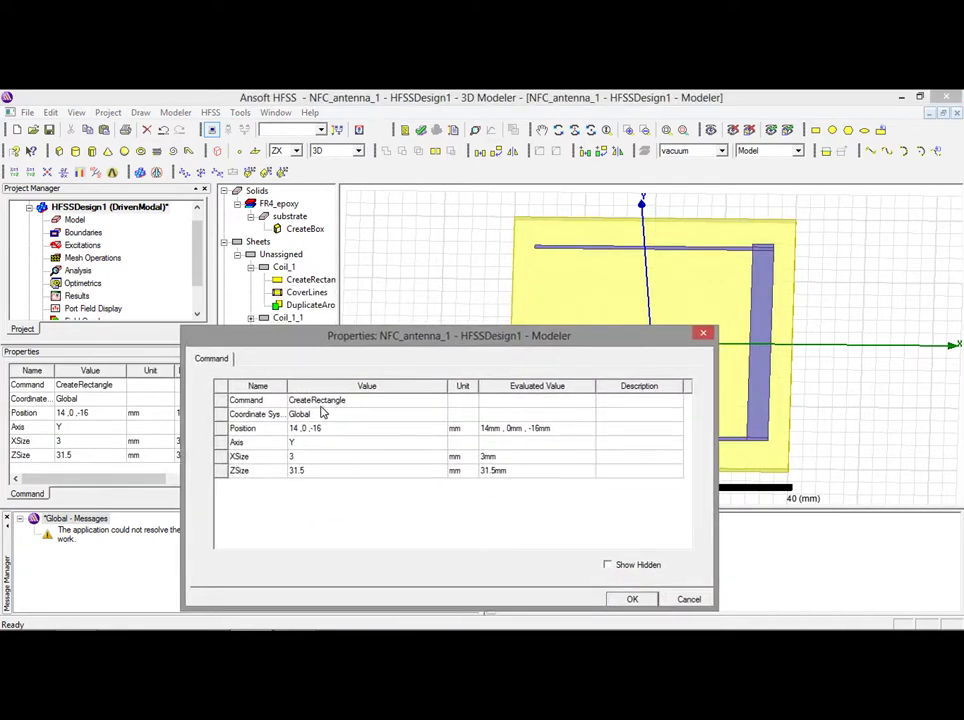
{"action": "left_click", "coordinate": [688, 599]}
{"action": "double_click", "coordinate": [292, 282]}
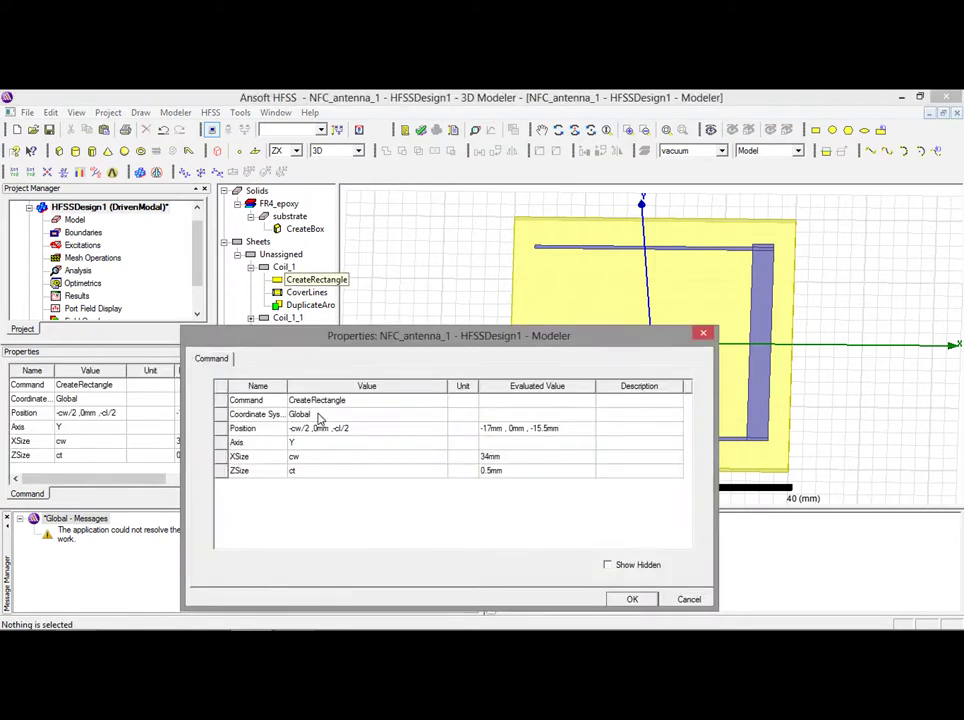
{"action": "left_click", "coordinate": [358, 430]}
{"action": "key", "text": "ctrl+c"}
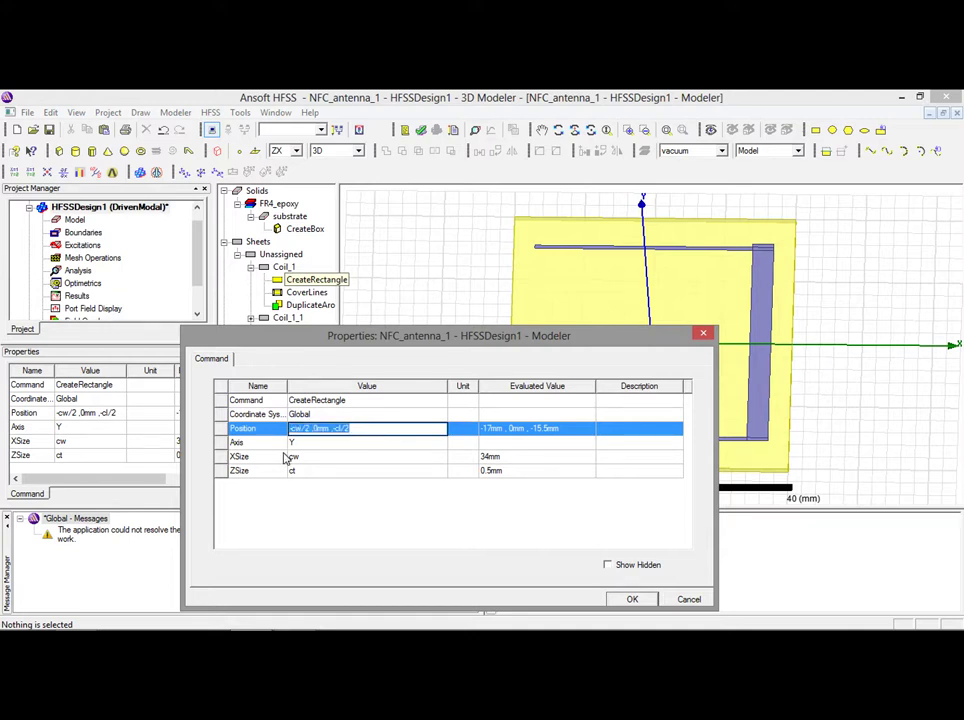
{"action": "left_click", "coordinate": [688, 599]}
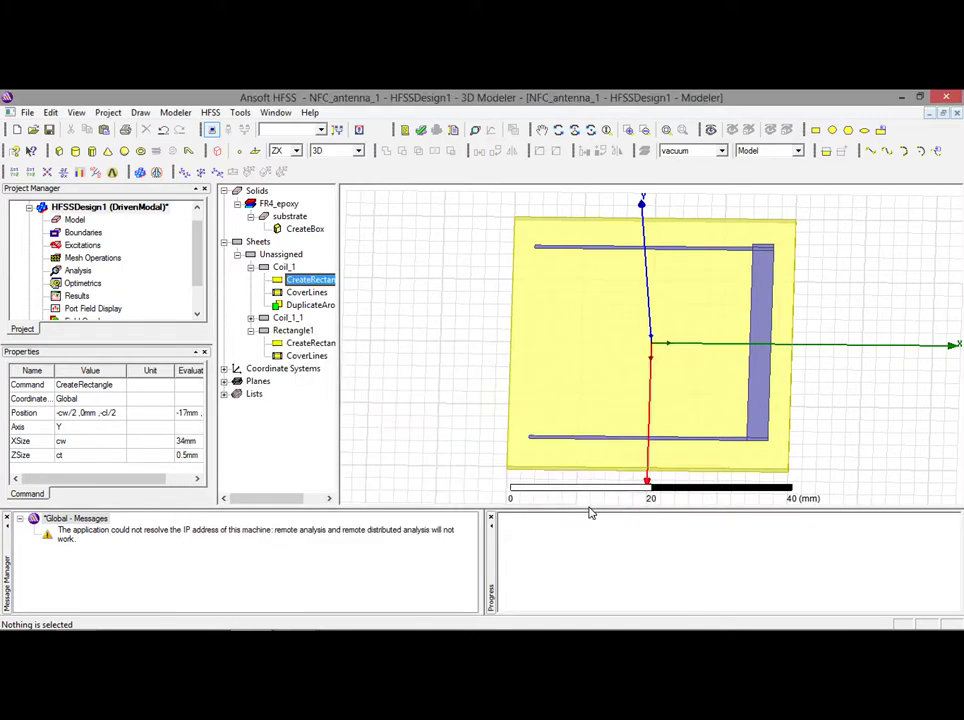
Set Rectangle1's position to -cl/2, 0mm, -cw/2 in its creation properties, reusing the copied expression.
{"action": "double_click", "coordinate": [300, 343]}
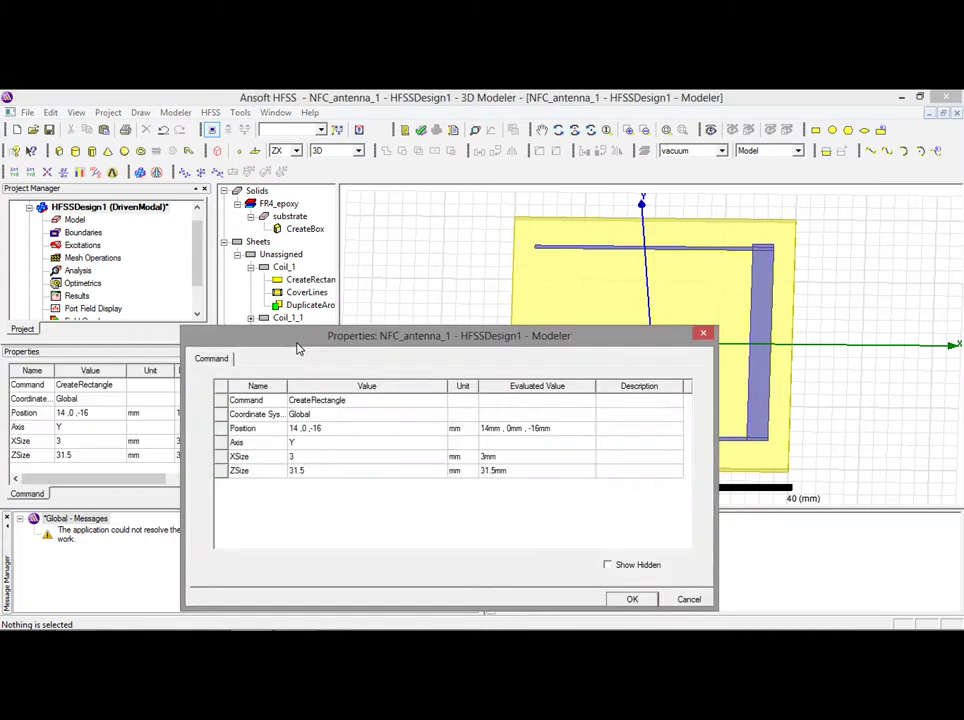
{"action": "left_click", "coordinate": [330, 430]}
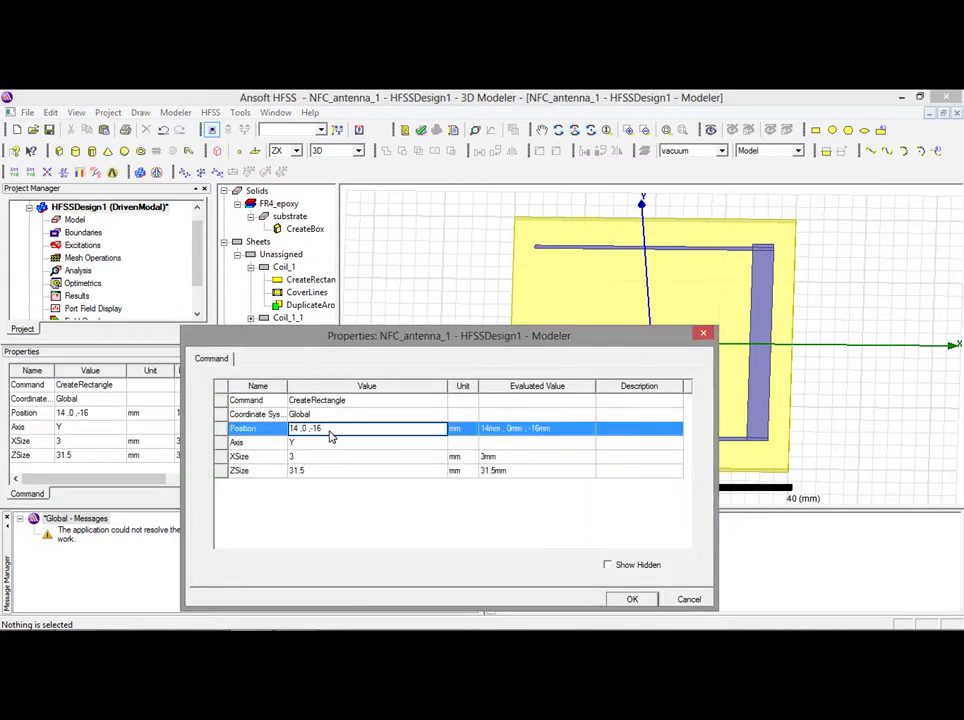
{"action": "double_click", "coordinate": [330, 430]}
{"action": "key", "text": "ctrl+v"}
{"action": "left_click", "coordinate": [297, 428]}
{"action": "key", "text": "BackSpace"}
{"action": "type", "text": "l"}
Set Rectangle1's XSize to cl and ZSize to ct and accept the creation properties.
{"action": "left_click", "coordinate": [292, 456]}
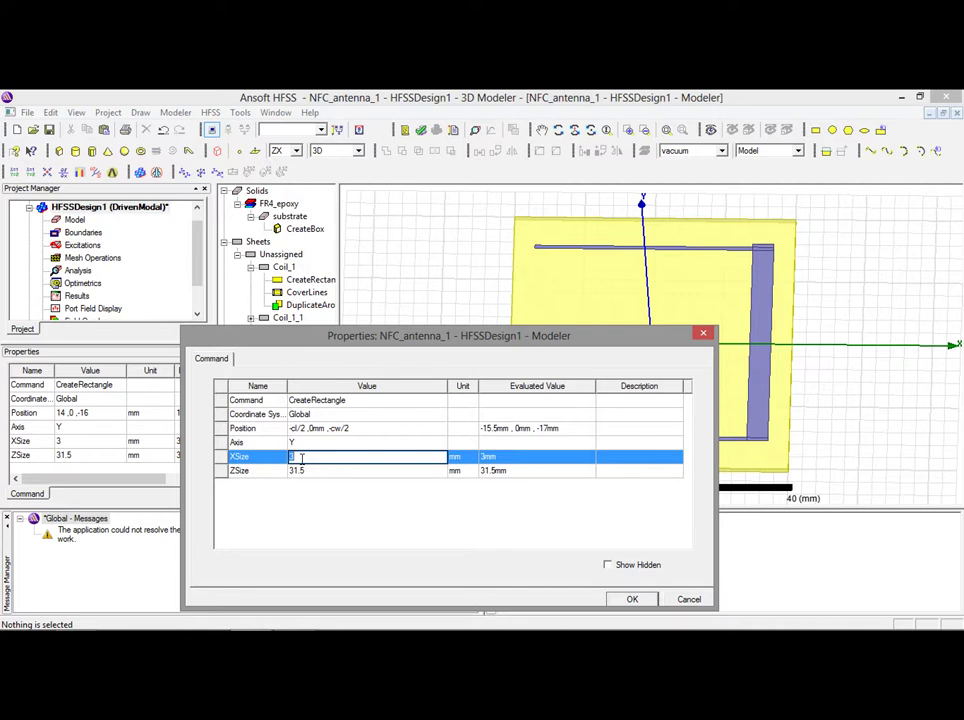
{"action": "type", "text": "cl"}
{"action": "left_click", "coordinate": [309, 473]}
{"action": "type", "text": "ct"}
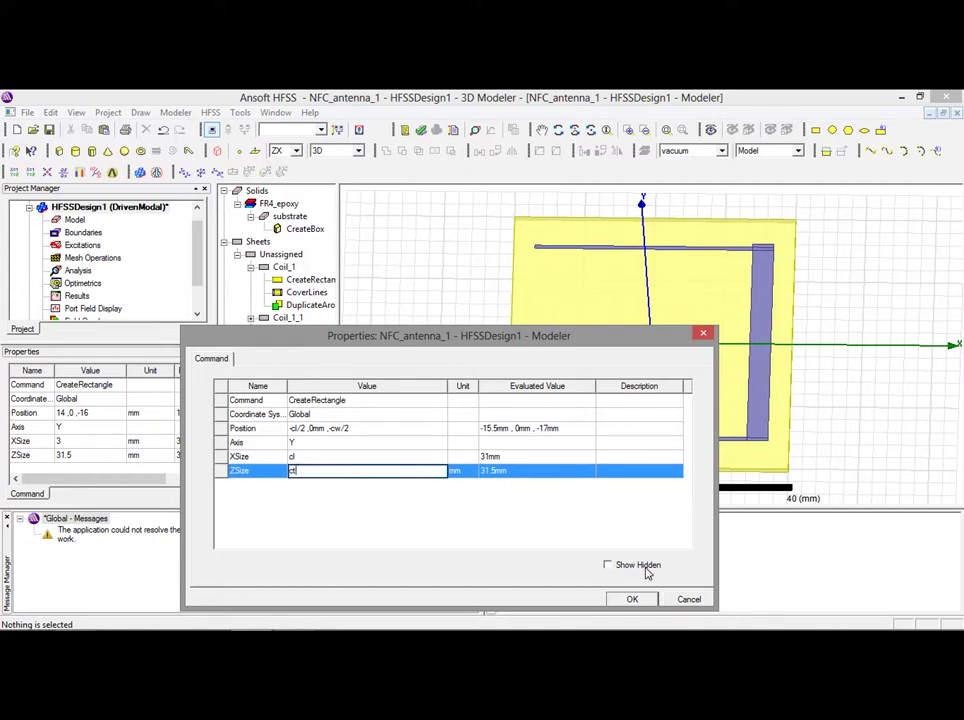
{"action": "left_click", "coordinate": [631, 600]}
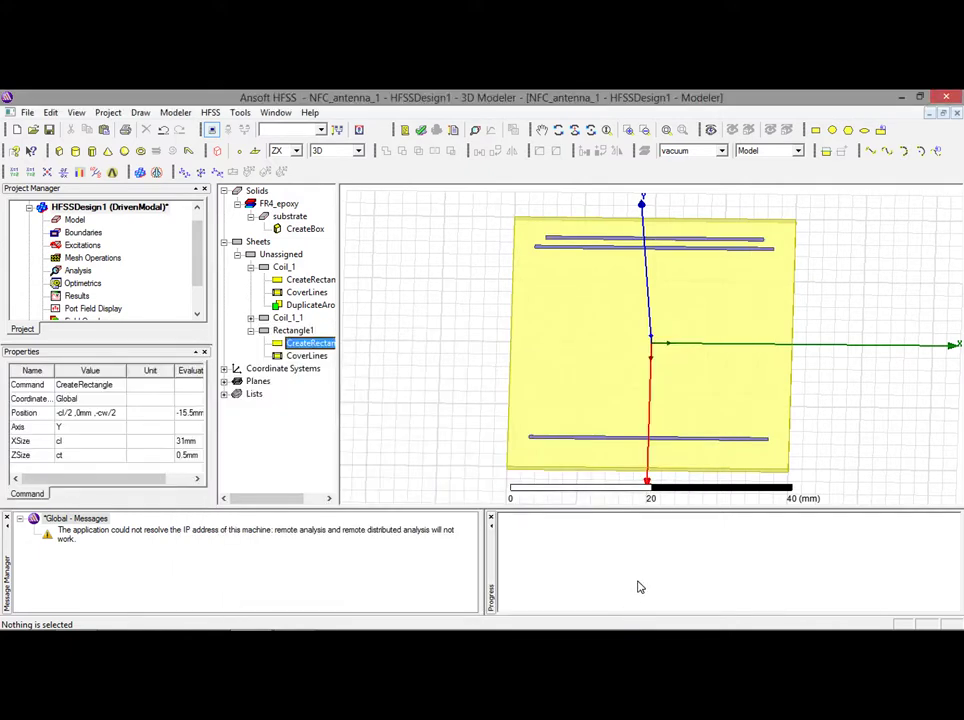
Set Rectangle1's ZSize to cl and XSize to ct in its creation properties.
{"action": "double_click", "coordinate": [306, 343]}
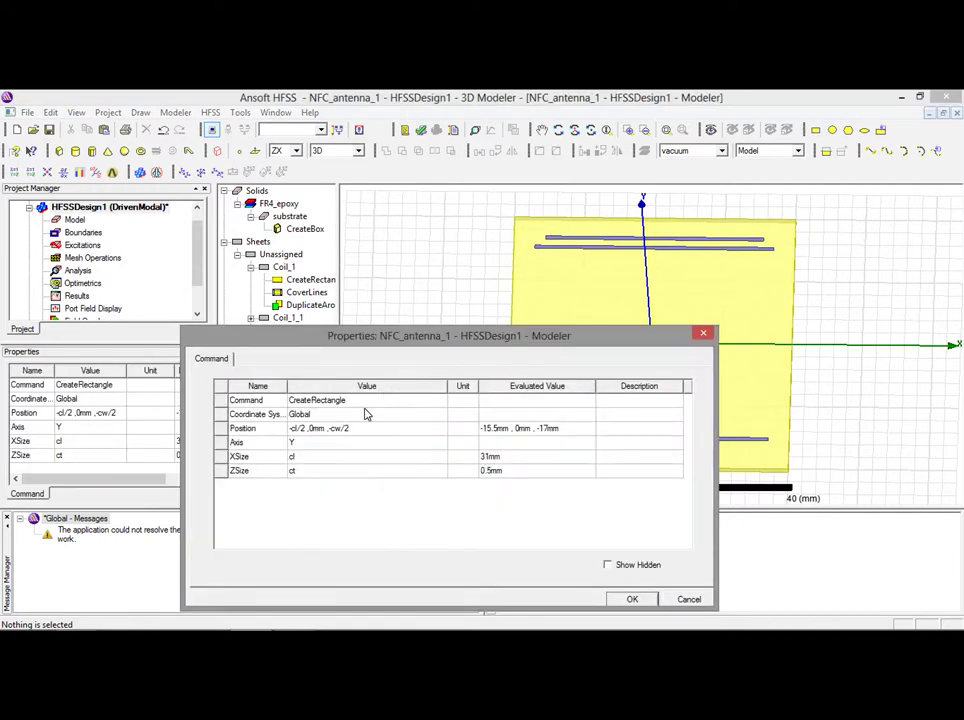
{"action": "left_click", "coordinate": [301, 474]}
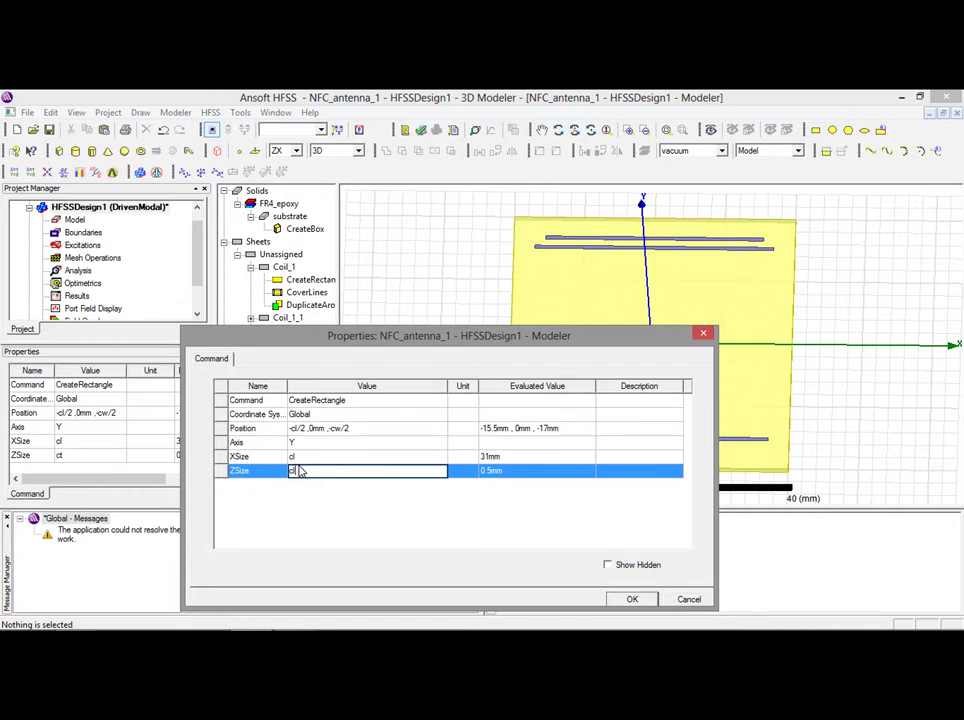
{"action": "left_click", "coordinate": [300, 457]}
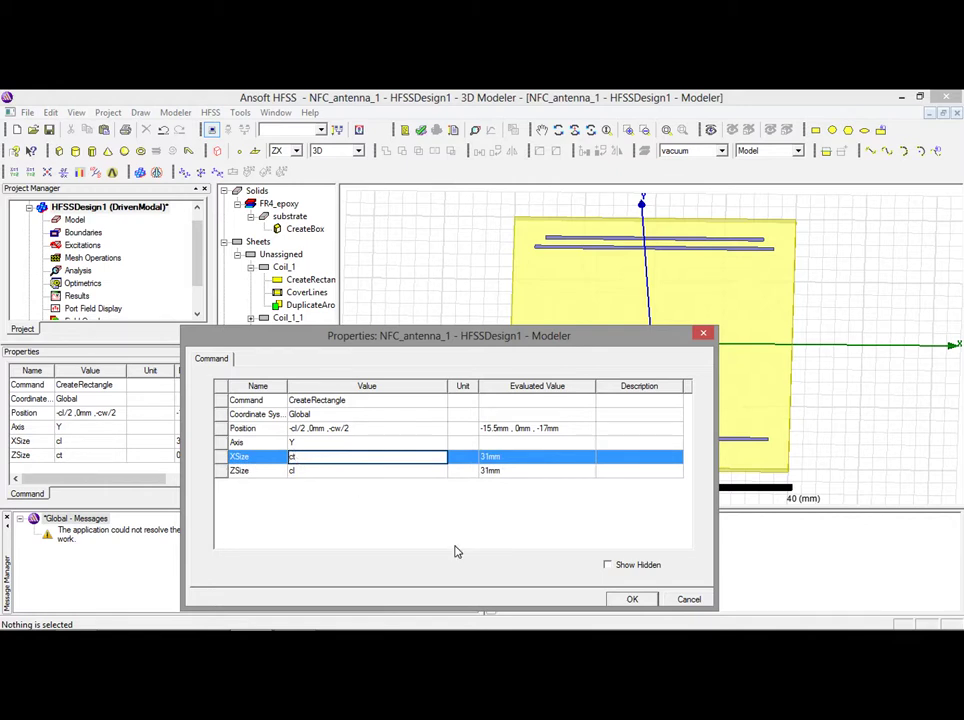
{"action": "left_click", "coordinate": [631, 599]}
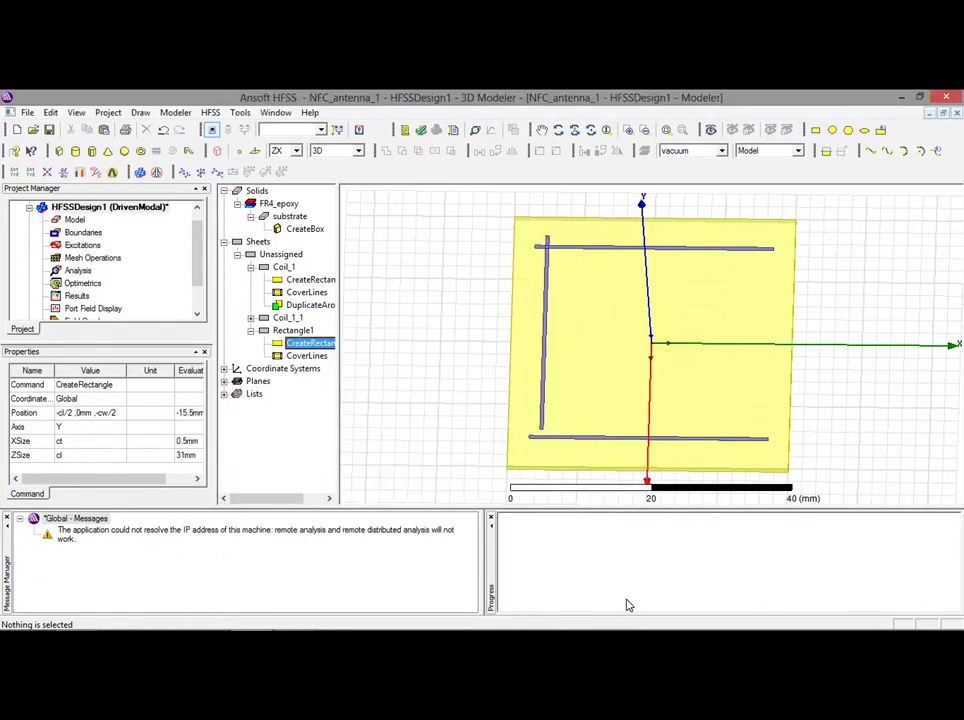
Set Rectangle1's position to -cw/2, 0mm, -cl/2 in its creation properties.
{"action": "double_click", "coordinate": [310, 344]}
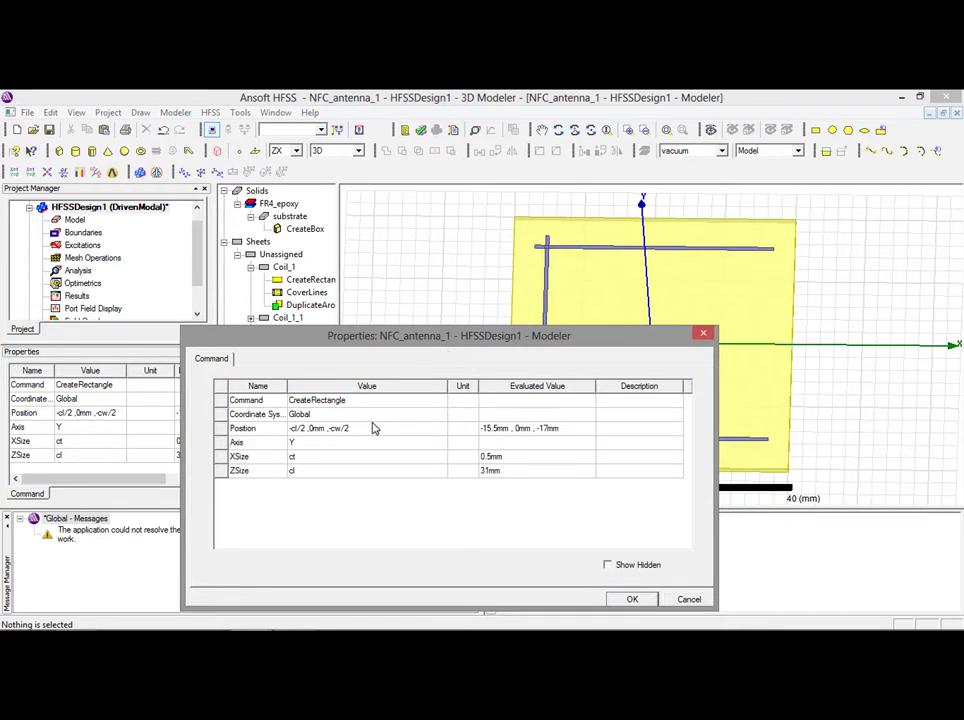
{"action": "left_click", "coordinate": [298, 430]}
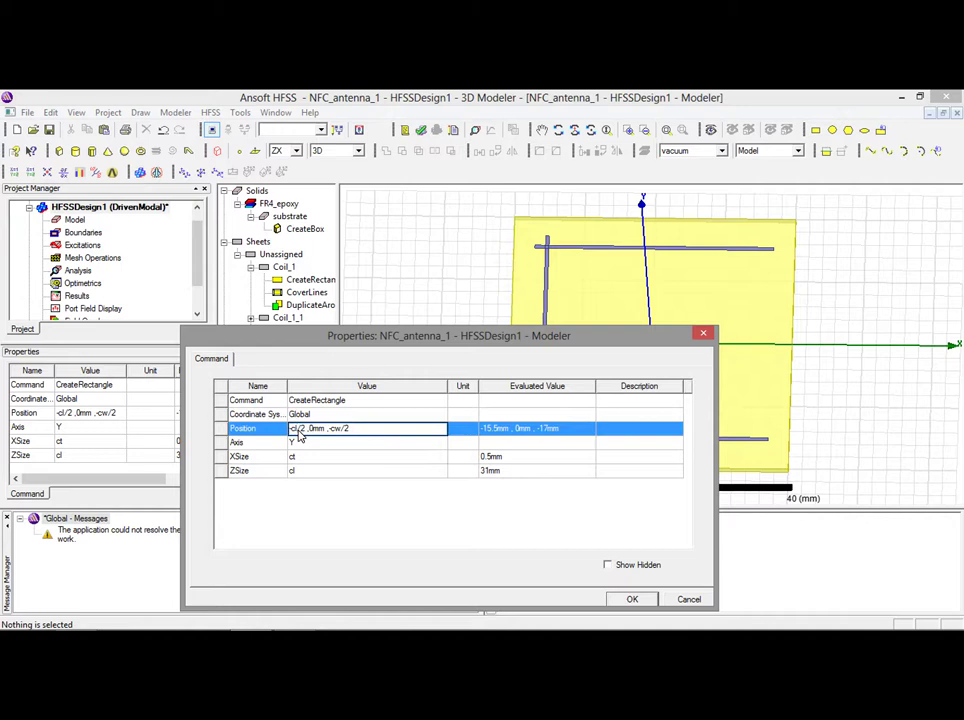
{"action": "type", "text": "w"}
{"action": "left_click", "coordinate": [633, 600]}
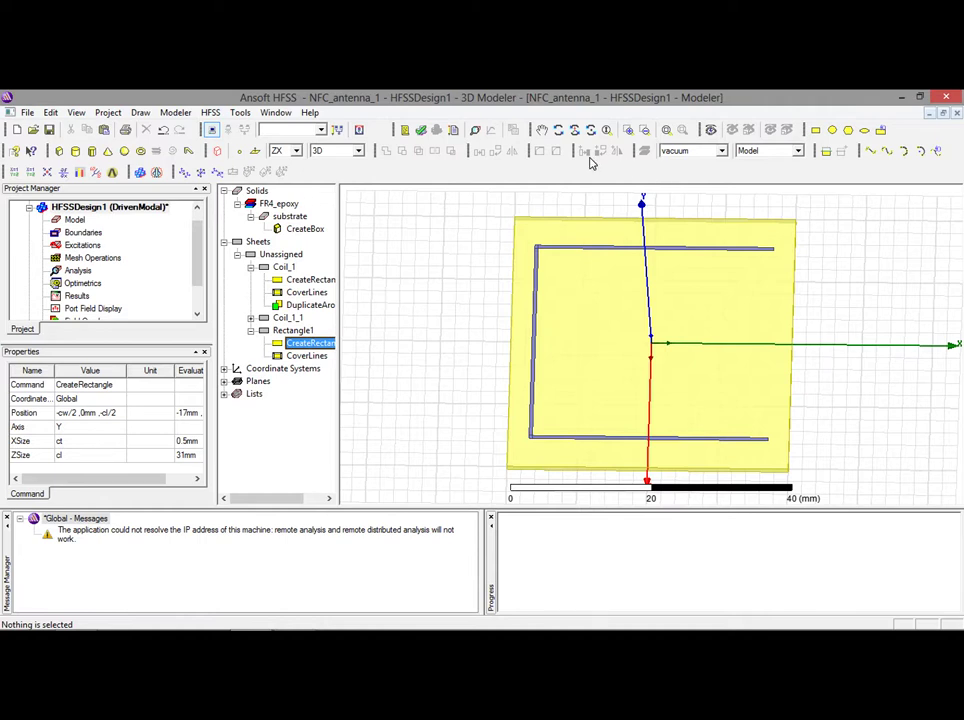
Duplicate Rectangle1 around the Y axis at an angle of 180 degrees with a total number of 2.
{"action": "left_click", "coordinate": [296, 331]}
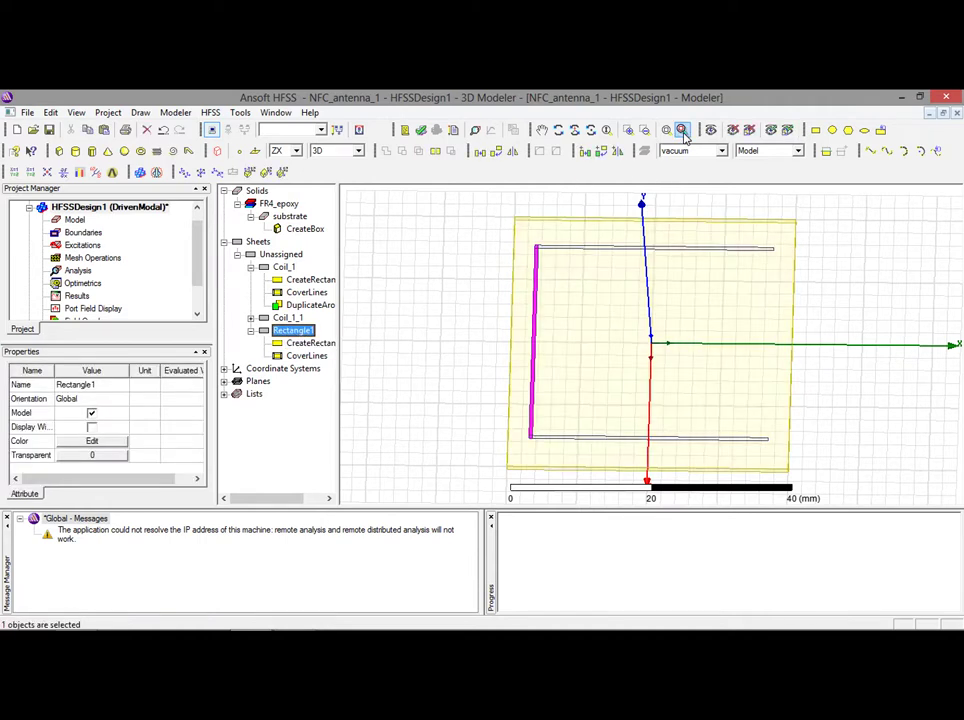
{"action": "left_click", "coordinate": [596, 153]}
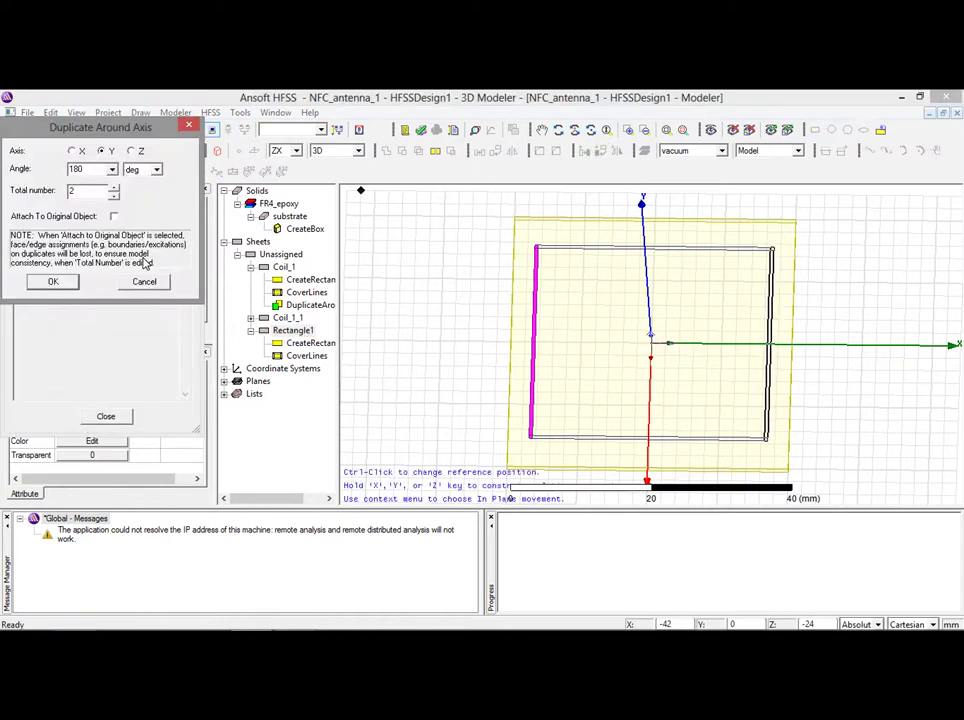
{"action": "left_click", "coordinate": [50, 283]}
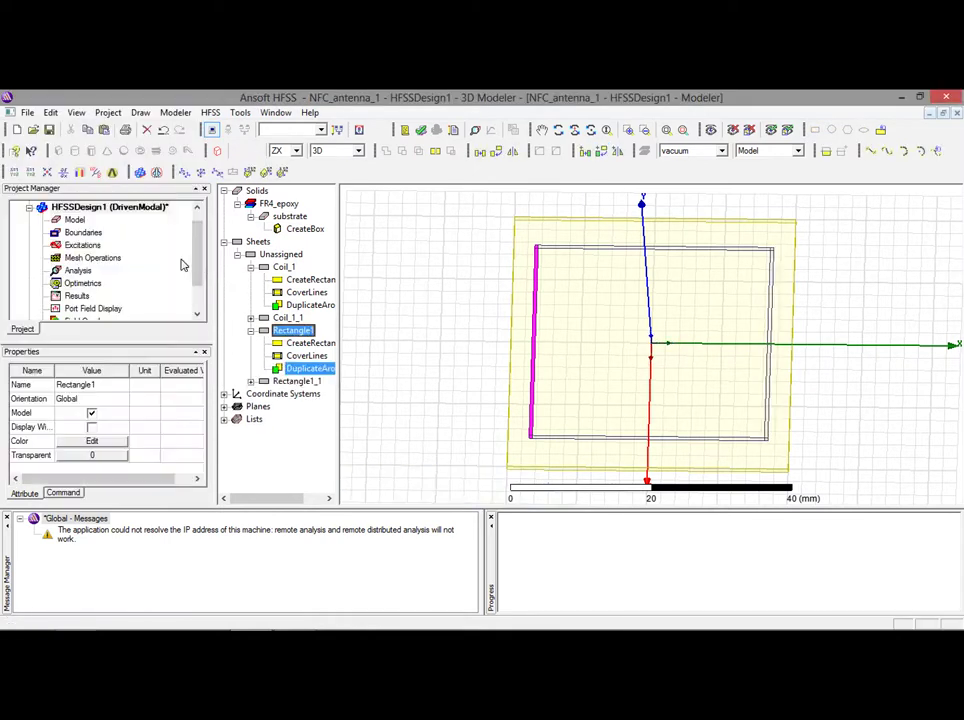
Unite Coil_1, Coil_1_1, Rectangle1 and Rectangle1_1 into one closed coil loop.
{"action": "left_click", "coordinate": [283, 268]}
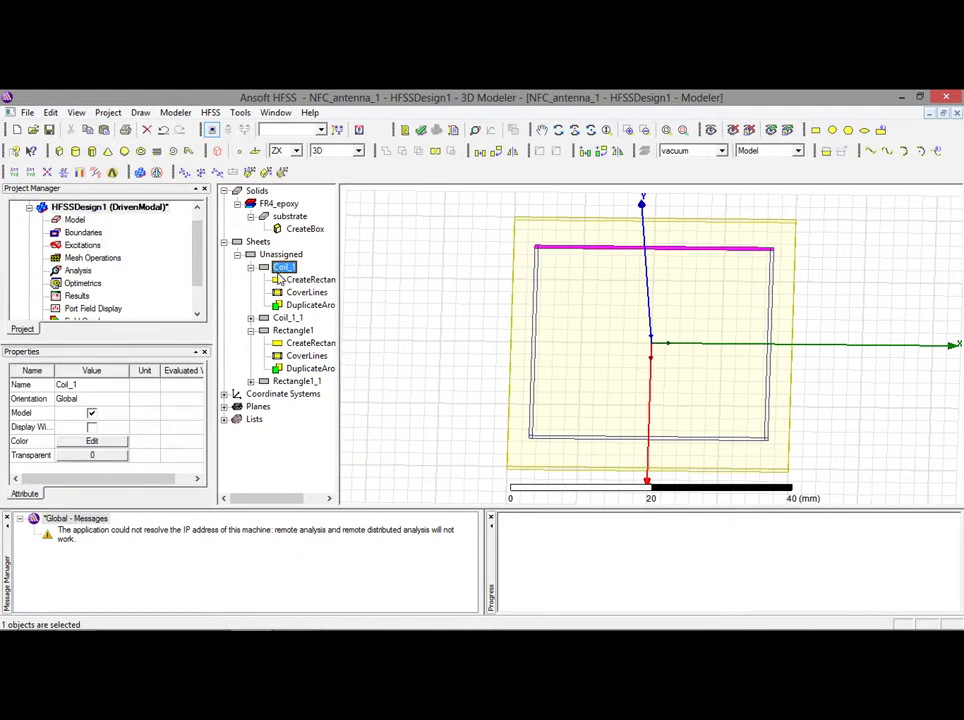
{"action": "left_click", "coordinate": [287, 318], "text": "ctrl"}
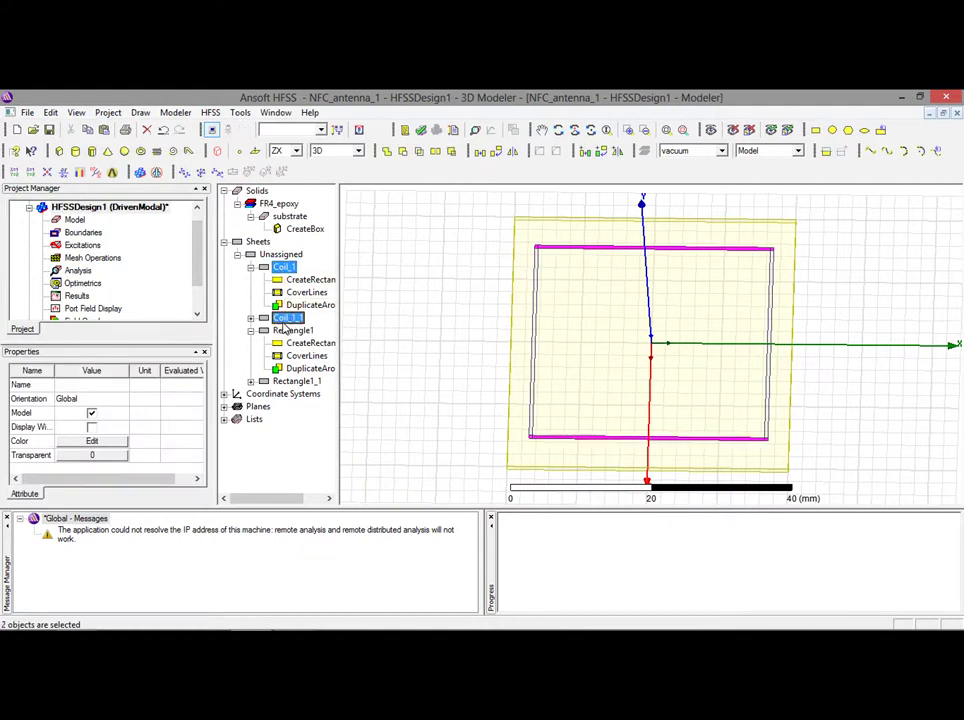
{"action": "left_click", "coordinate": [290, 331], "text": "ctrl"}
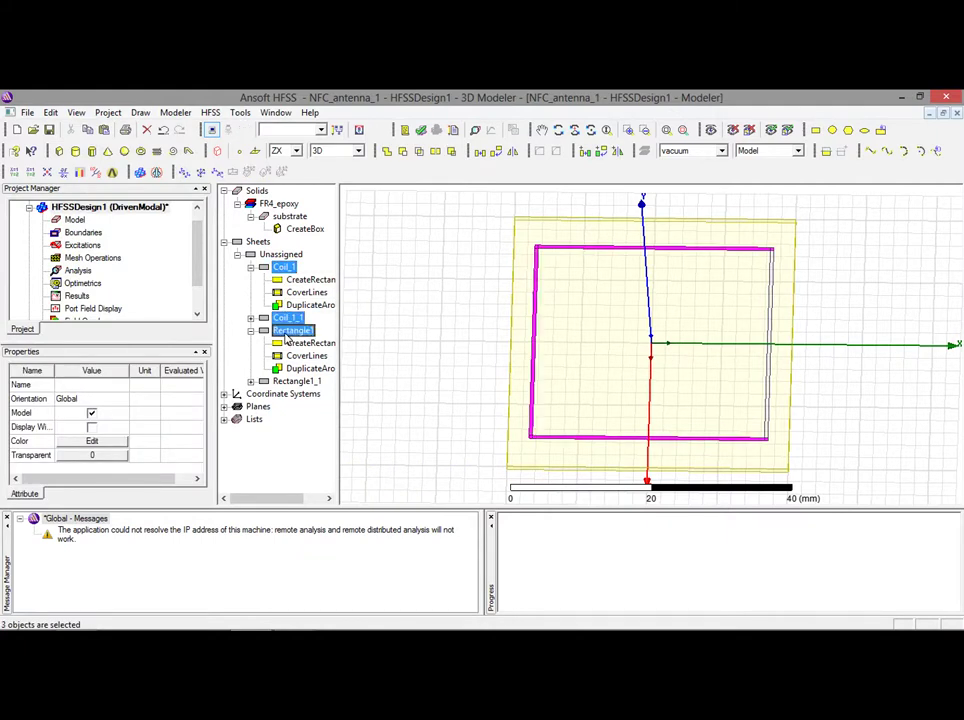
{"action": "left_click", "coordinate": [293, 384], "text": "ctrl"}
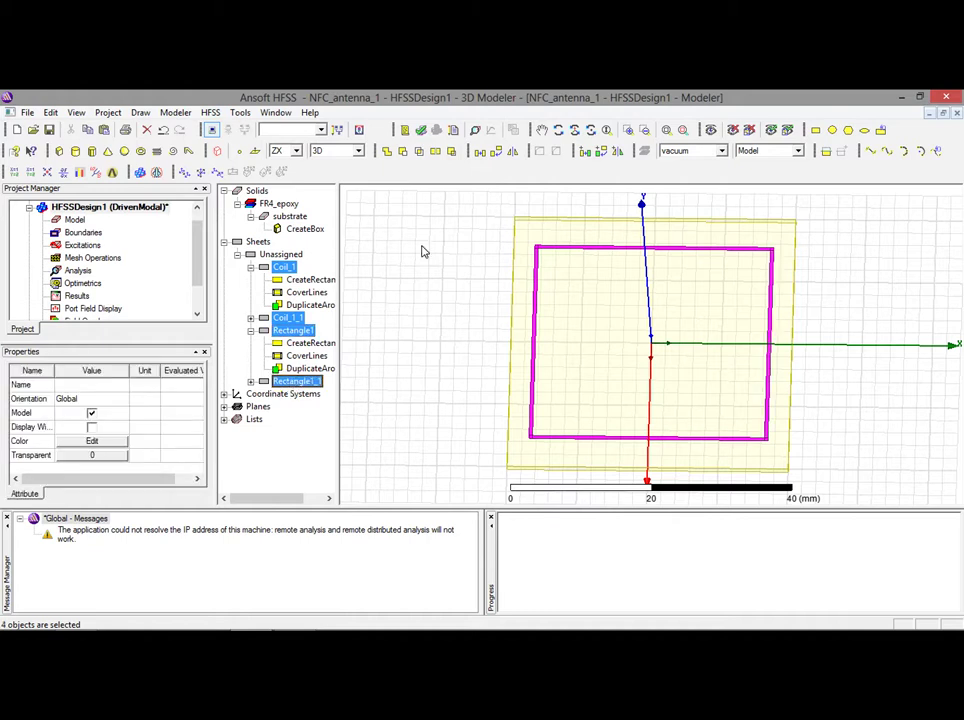
{"action": "left_click", "coordinate": [387, 151]}
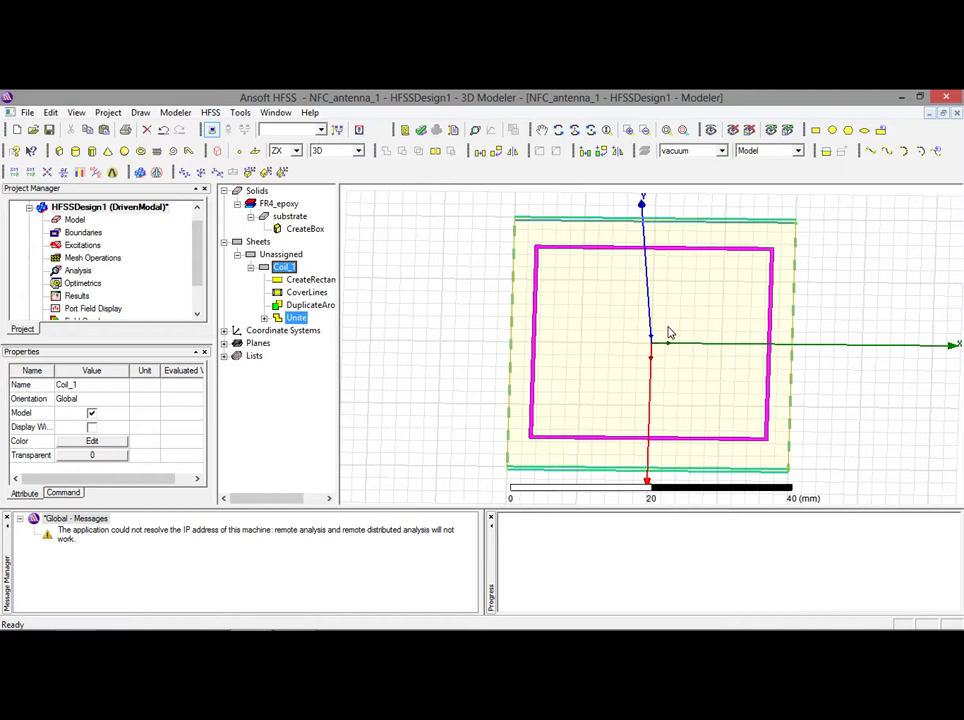
{"action": "scroll", "coordinate": [670, 332], "scroll_direction": "up", "scroll_amount": 1}
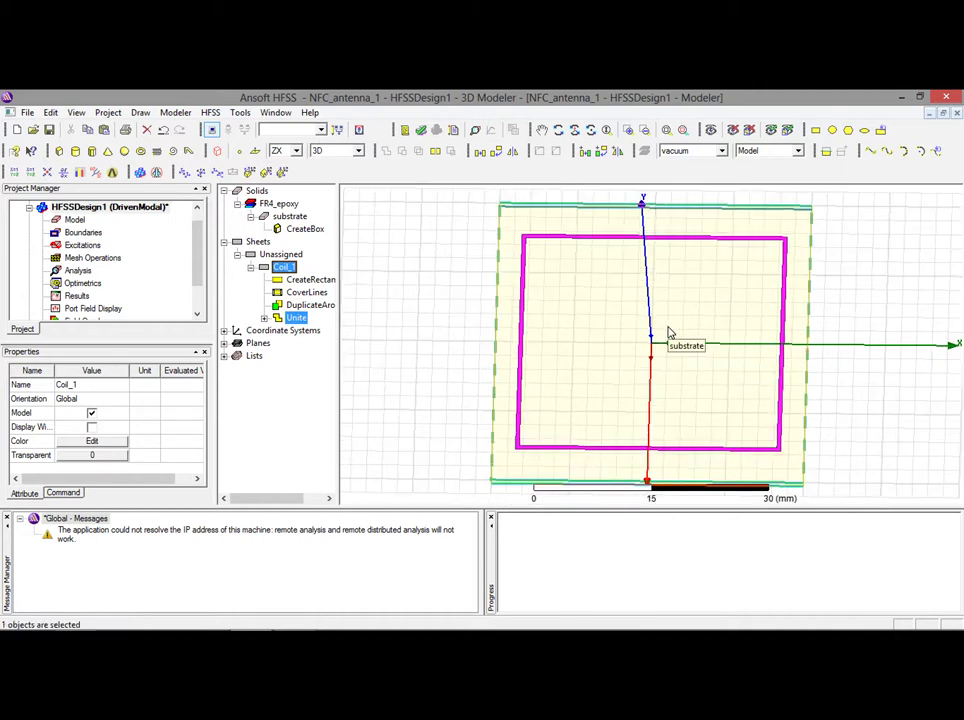
{"action": "left_click", "coordinate": [363, 329]}
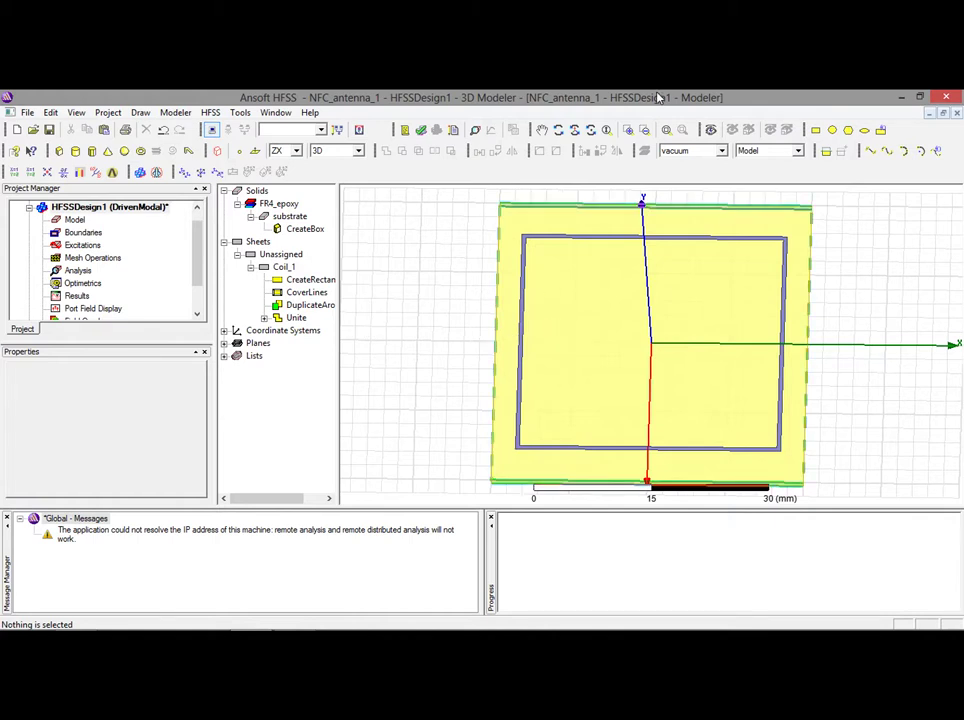
{"action": "left_click", "coordinate": [815, 130]}
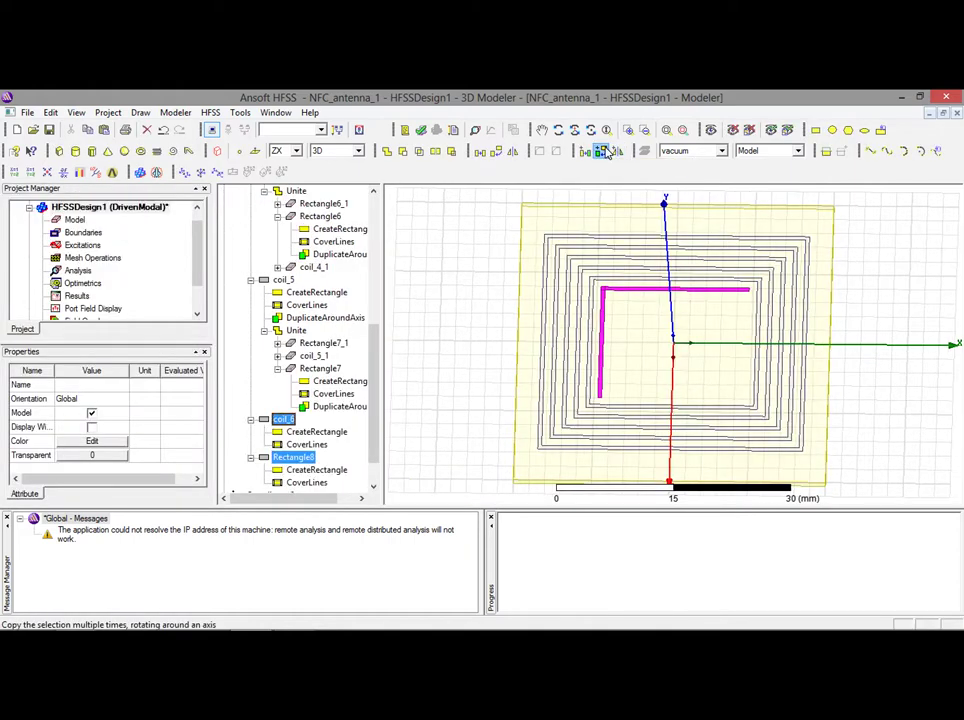
Duplicate coil_6 and Rectangle8 around the Y axis at 180 degrees with a total number of 2, and unite the four strips.
{"action": "left_click", "coordinate": [603, 150]}
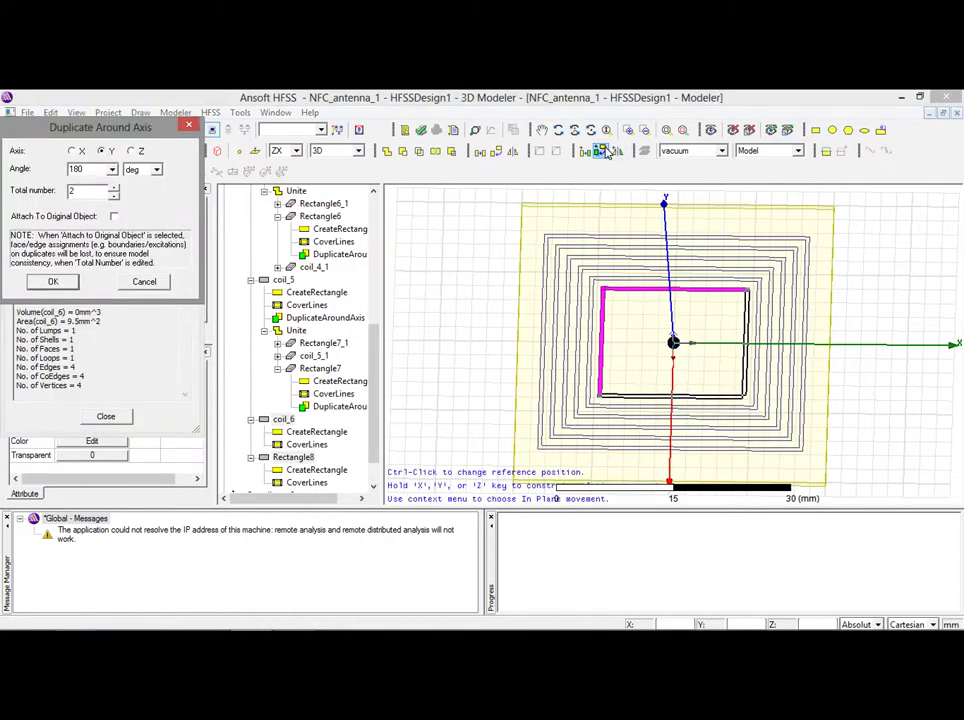
{"action": "left_click", "coordinate": [56, 283]}
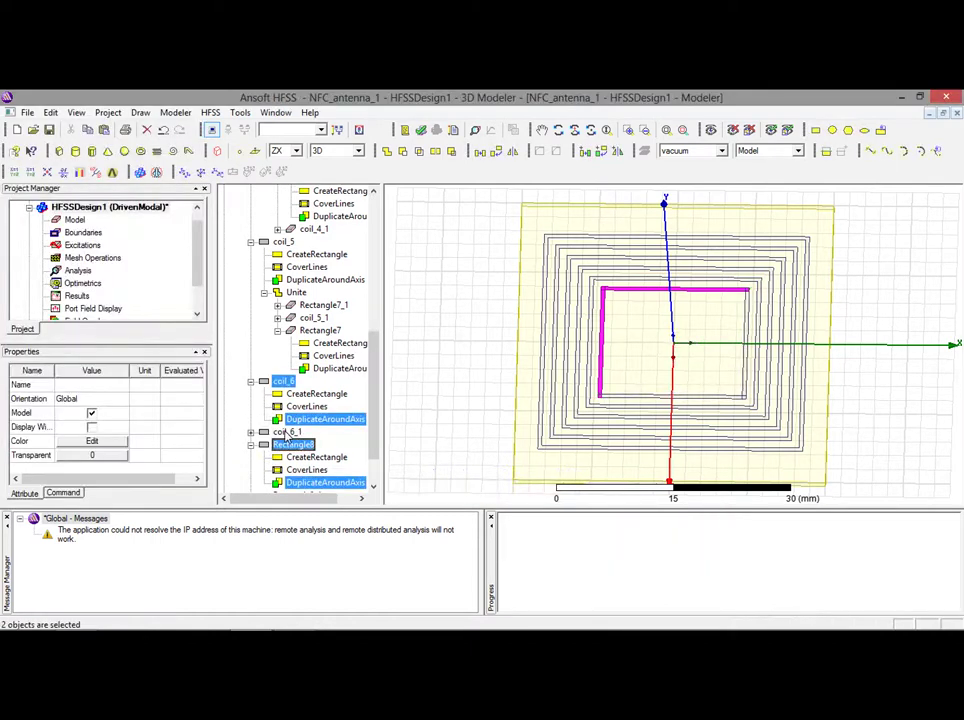
{"action": "left_click", "coordinate": [287, 433], "text": "ctrl"}
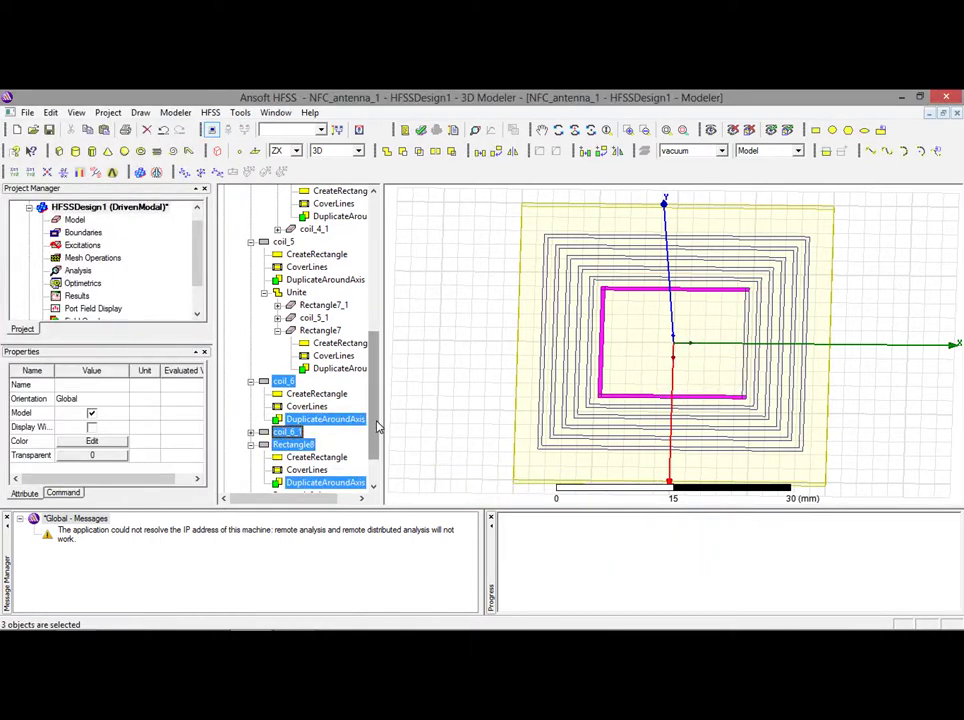
{"action": "scroll", "coordinate": [378, 427], "scroll_direction": "down", "scroll_amount": 2}
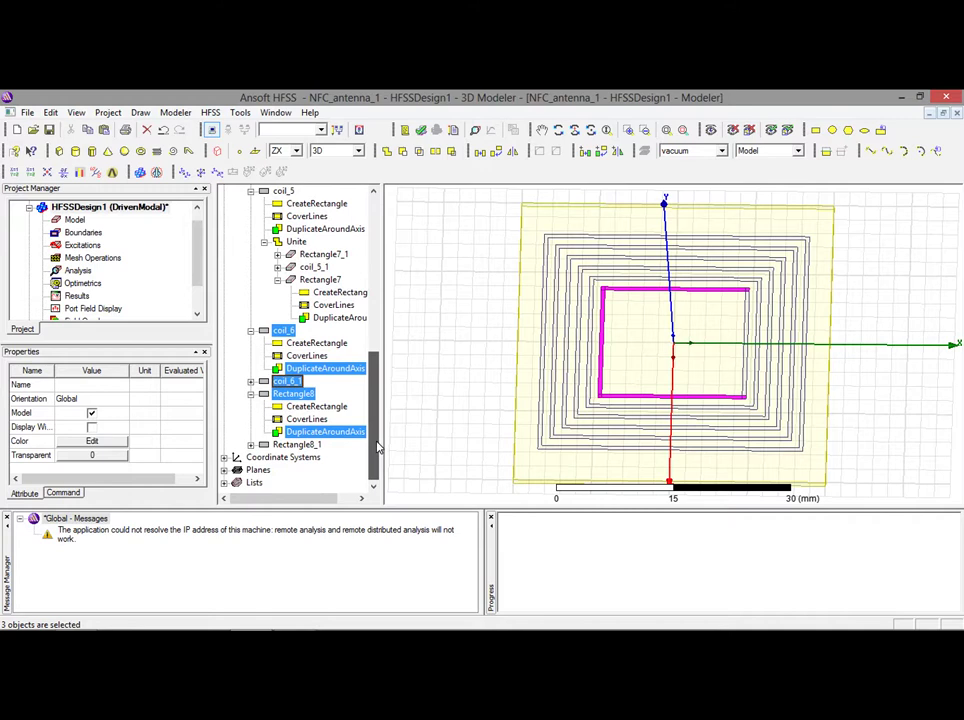
{"action": "left_click", "coordinate": [285, 445], "text": "ctrl"}
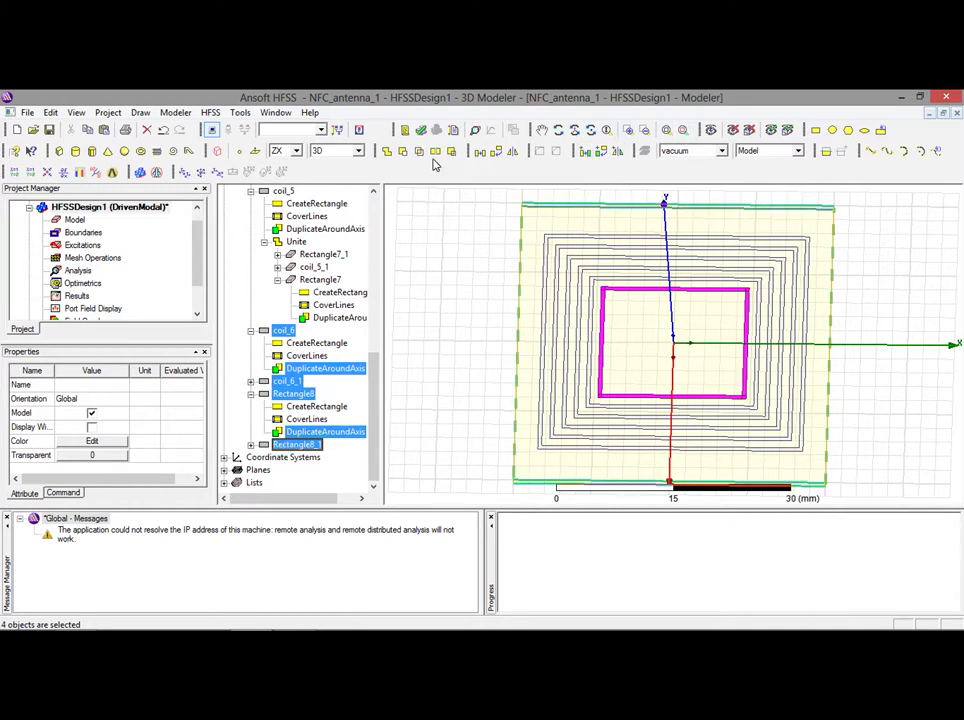
{"action": "left_click", "coordinate": [386, 152]}
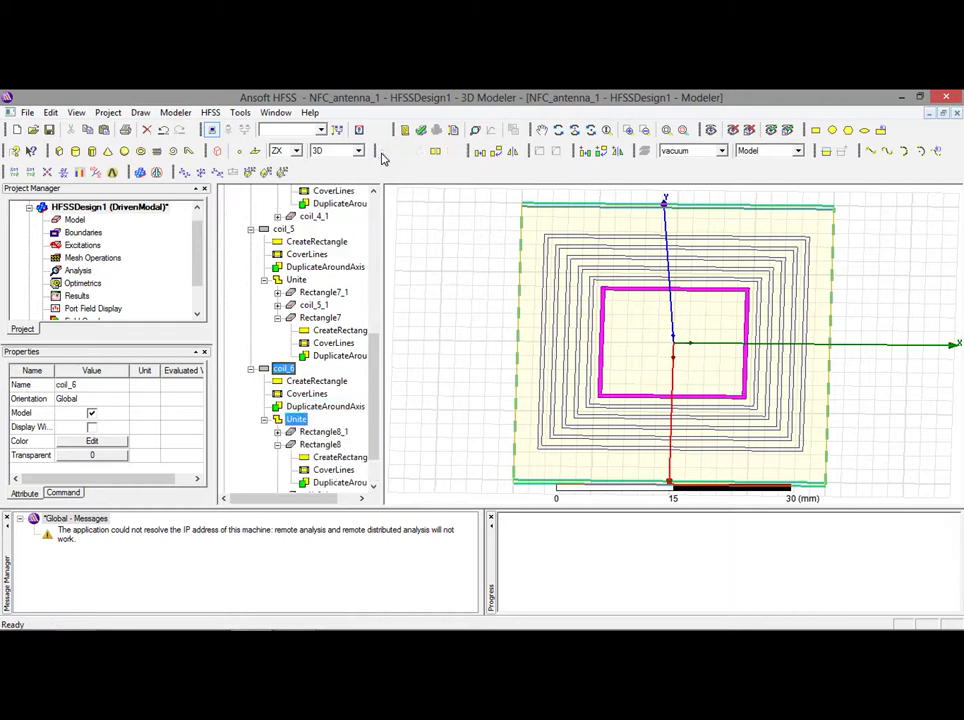
{"action": "left_click", "coordinate": [473, 297]}
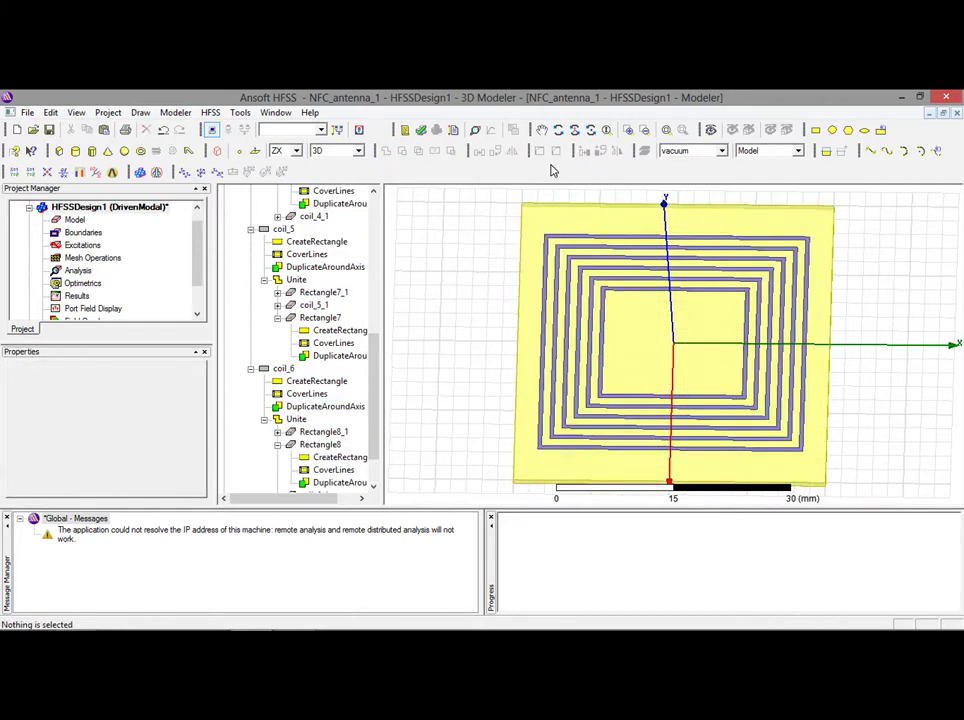
Rotate the view to examine the concentric coil loops on the substrate from almost directly above.
{"action": "left_click", "coordinate": [558, 130]}
{"action": "left_click_drag", "start_coordinate": [605, 390], "coordinate": [625, 422]}
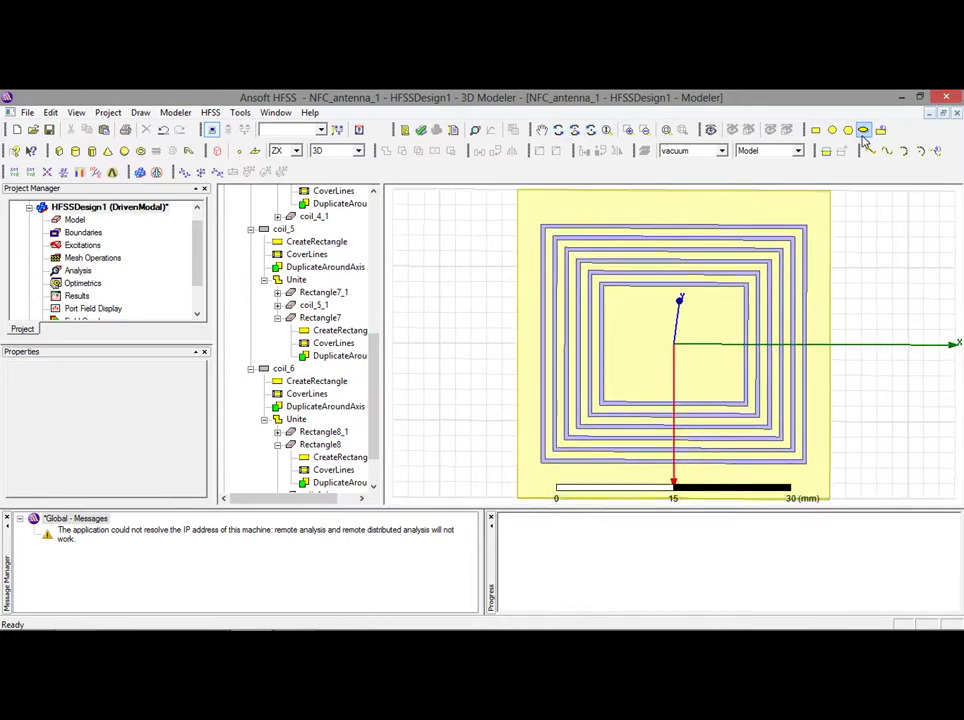
Draw a rectangle about 10 mm wide in X across the coil strips on the negative X side and name it port_cut.
{"action": "left_click", "coordinate": [815, 130]}
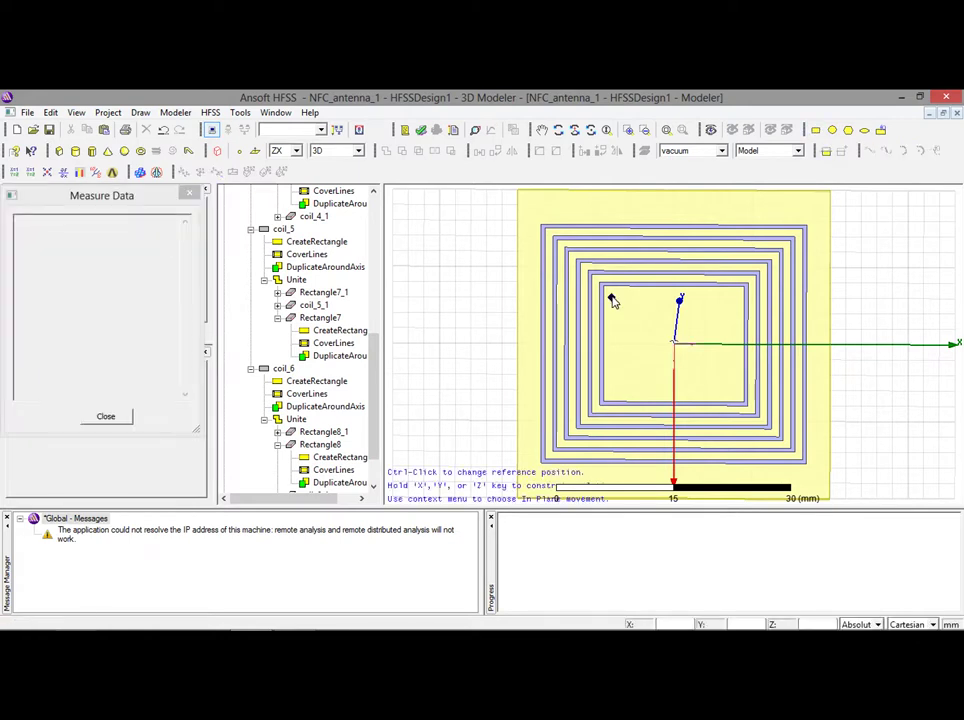
{"action": "left_click", "coordinate": [533, 313]}
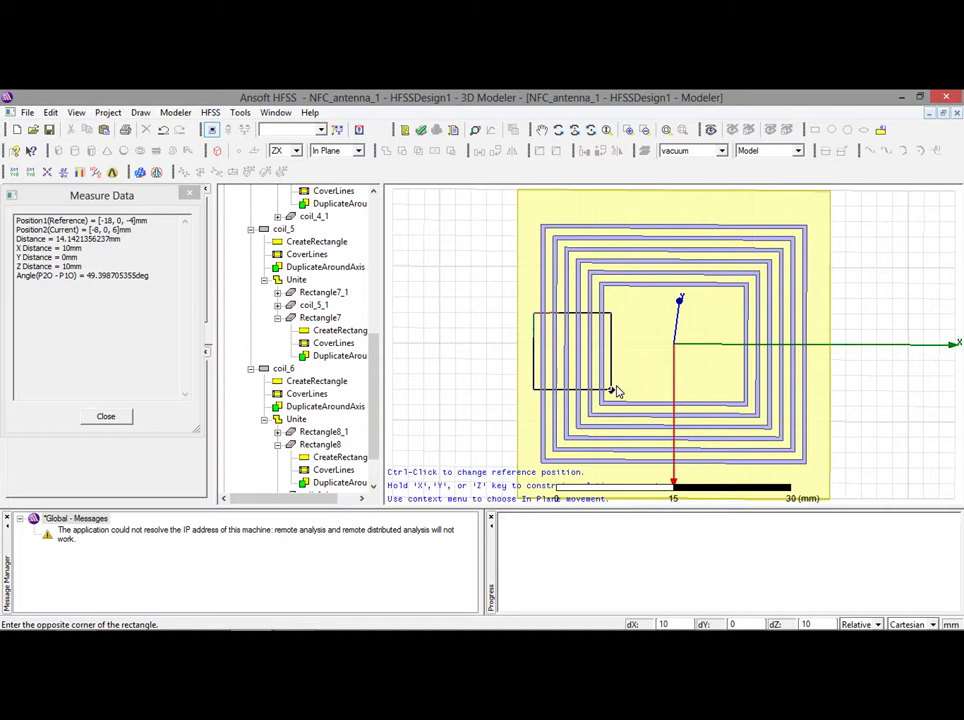
{"action": "left_click", "coordinate": [617, 384]}
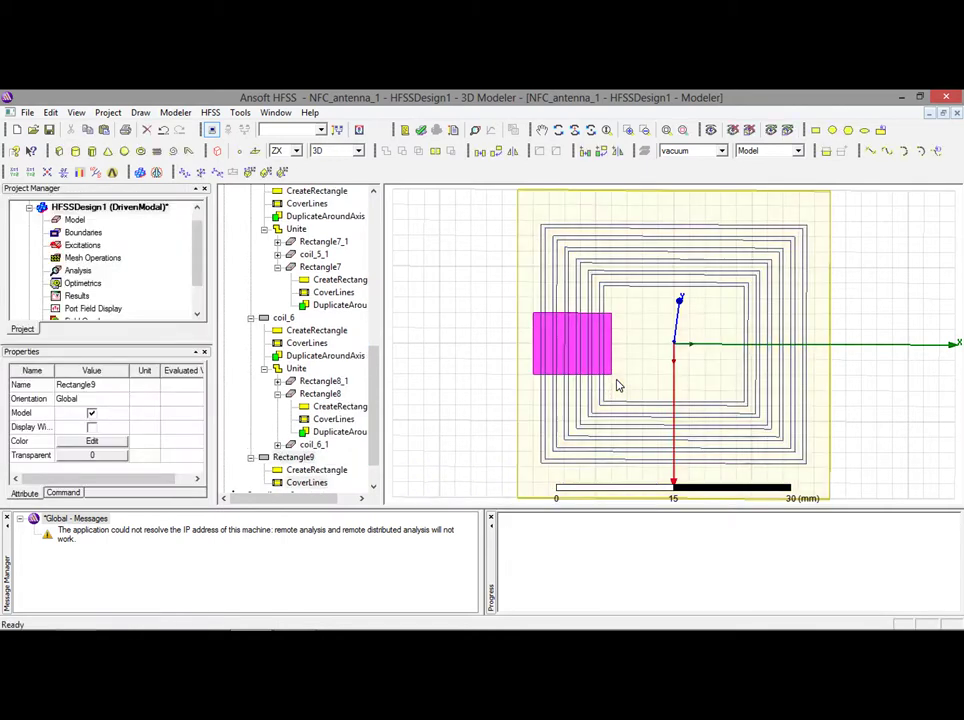
{"action": "left_click", "coordinate": [295, 458]}
{"action": "double_click", "coordinate": [295, 458]}
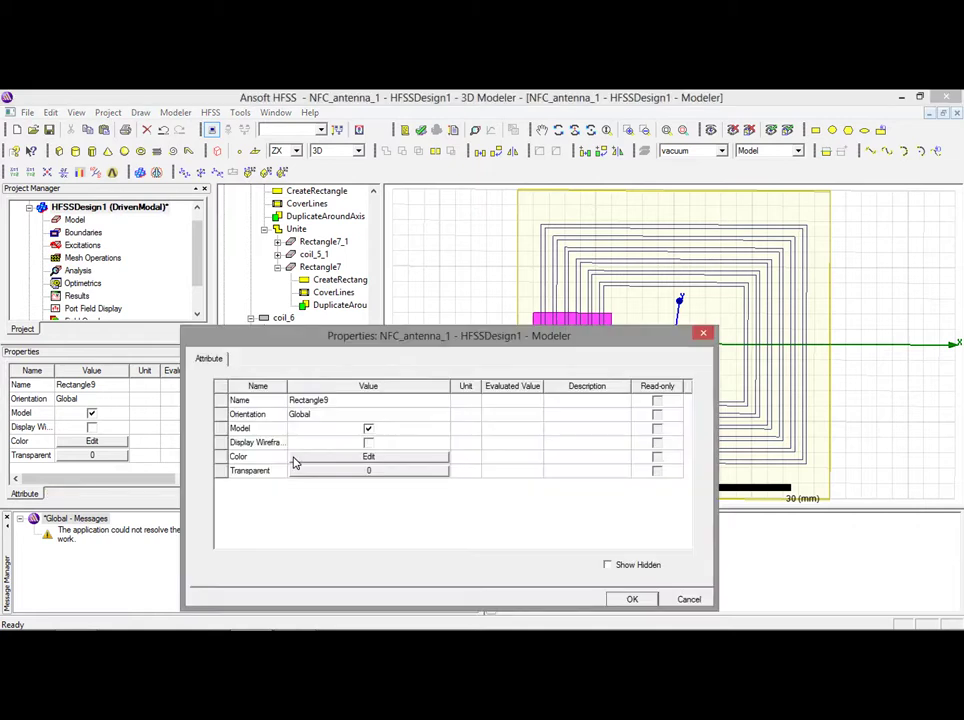
{"action": "left_click", "coordinate": [316, 401]}
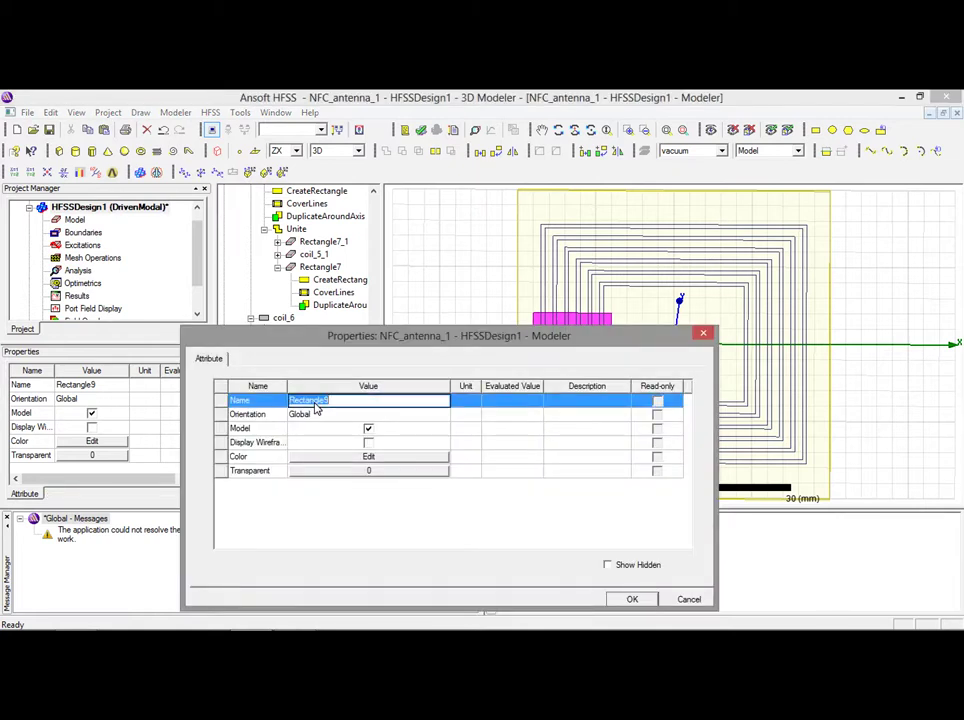
{"action": "type", "text": "port_cut"}
{"action": "left_click", "coordinate": [631, 600]}
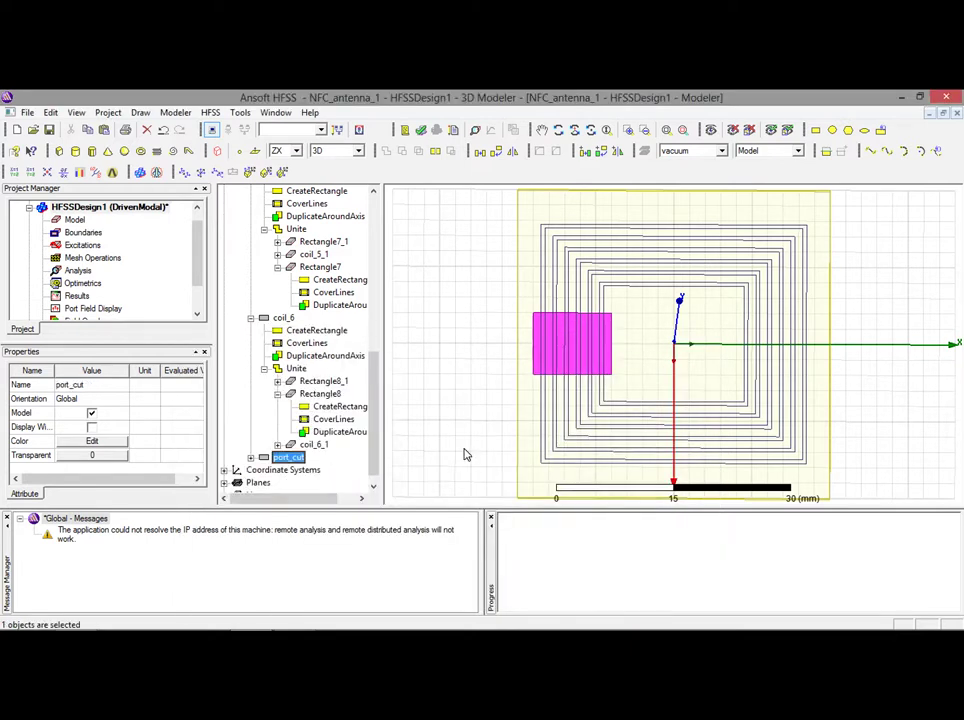
Set port_cut's position to 0, 0mm, (cl/2), its XSize to (cw/4) and ZSize to (6*(ct+ps)), and reopen its rectangle definition.
{"action": "left_click", "coordinate": [250, 458]}
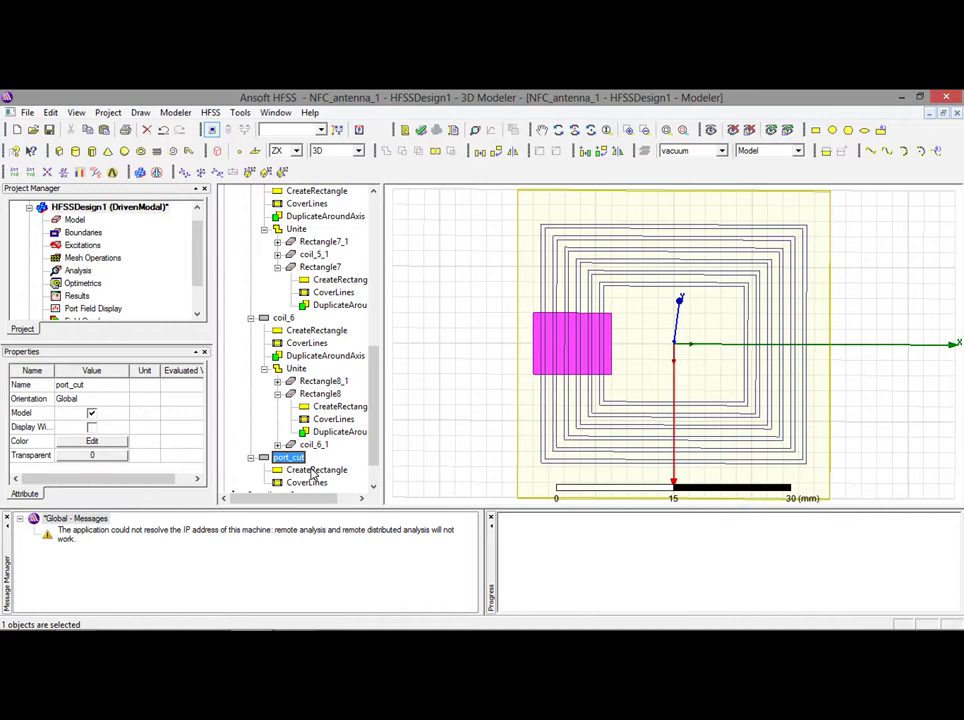
{"action": "double_click", "coordinate": [310, 469]}
{"action": "left_click", "coordinate": [323, 430]}
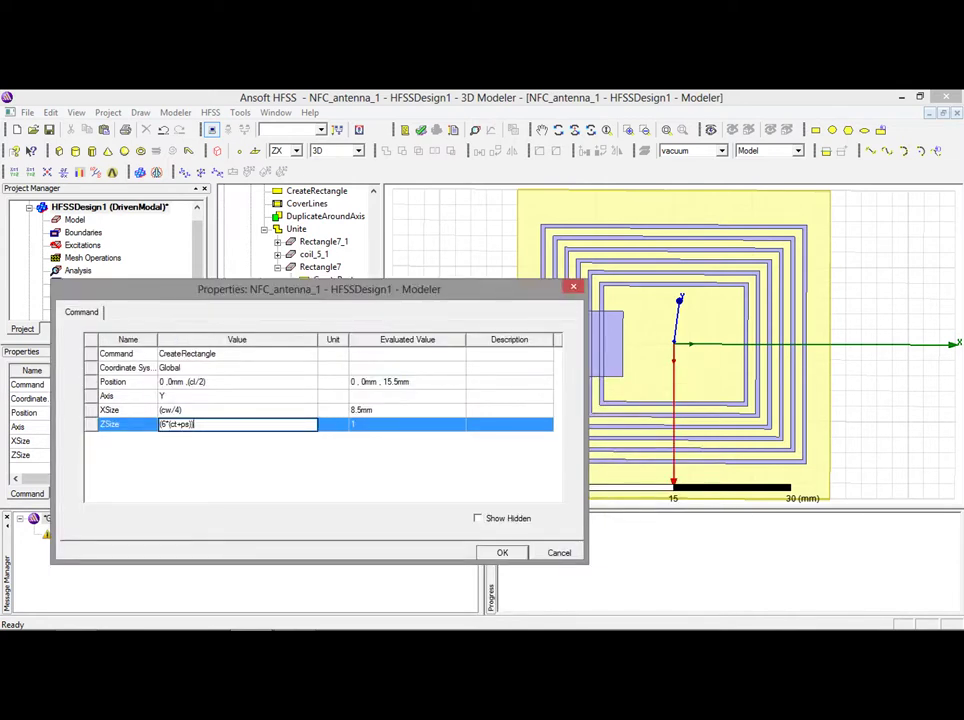
{"action": "key", "text": "Return"}
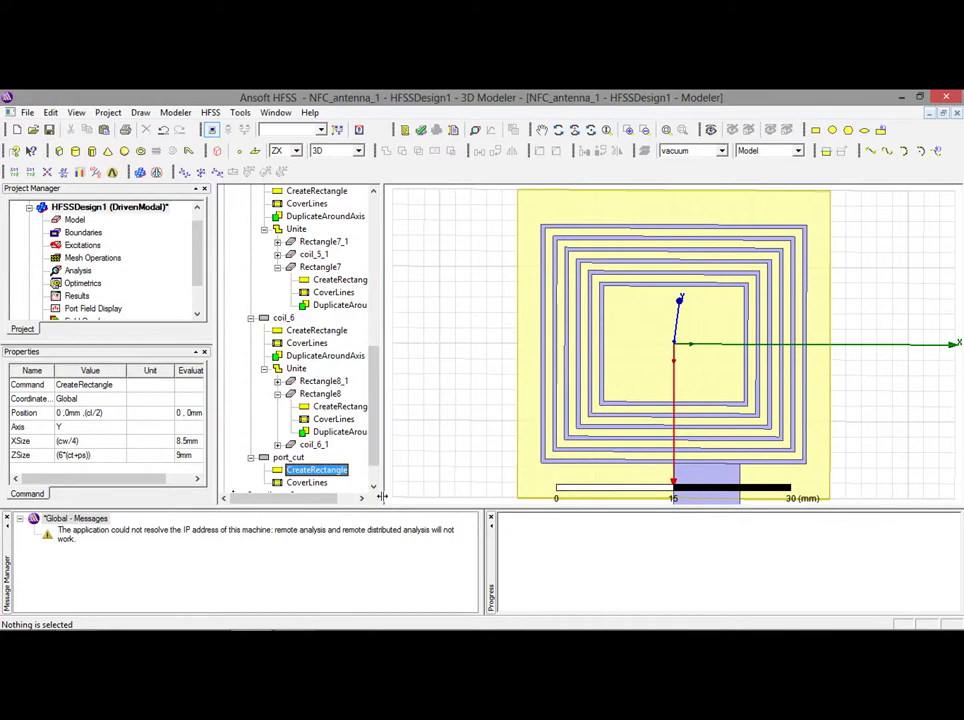
{"action": "double_click", "coordinate": [312, 470]}
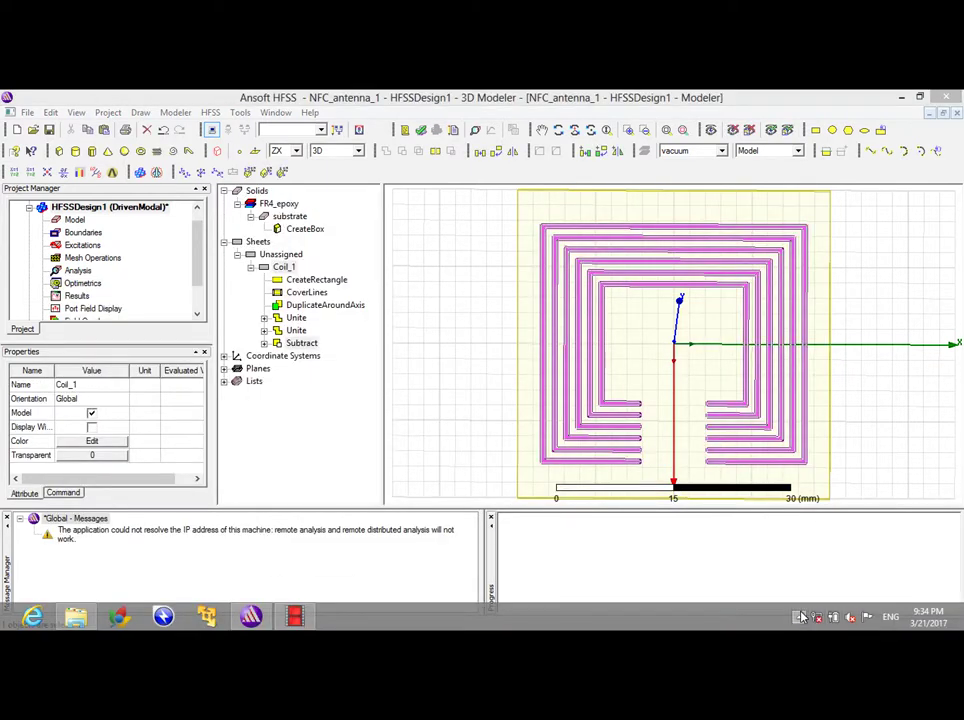
{"action": "left_click", "coordinate": [799, 617]}
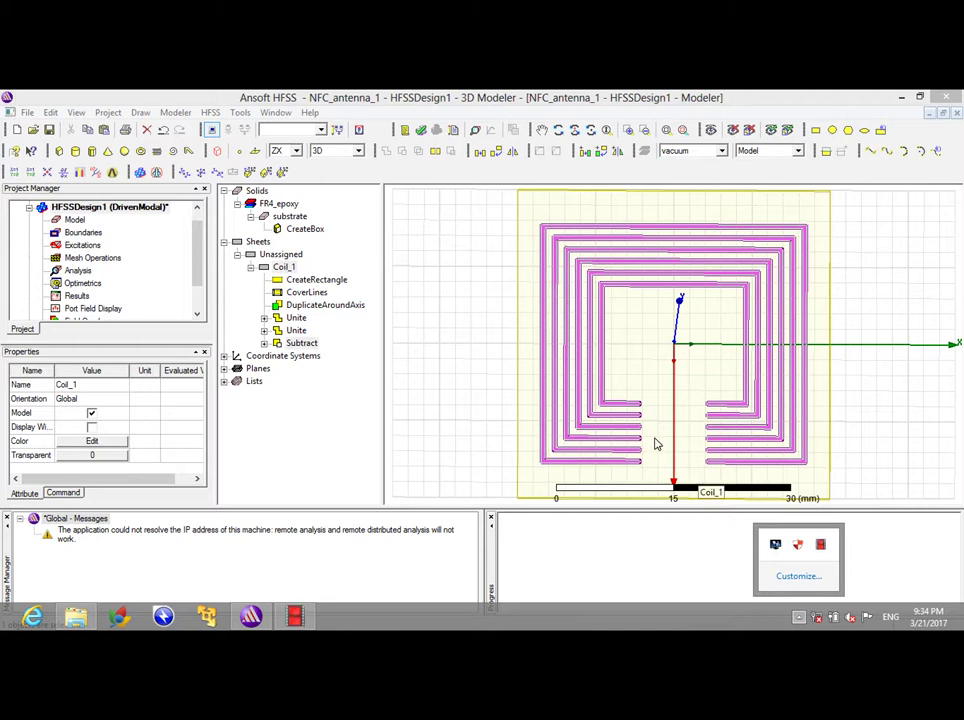
{"action": "left_click", "coordinate": [473, 409]}
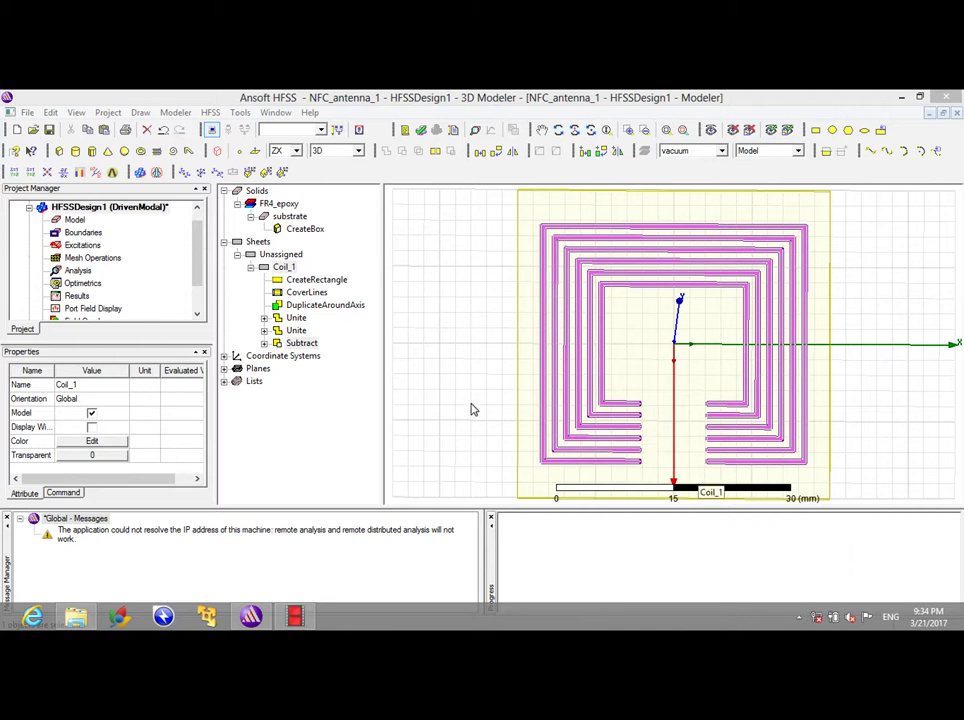
{"action": "left_click", "coordinate": [473, 409]}
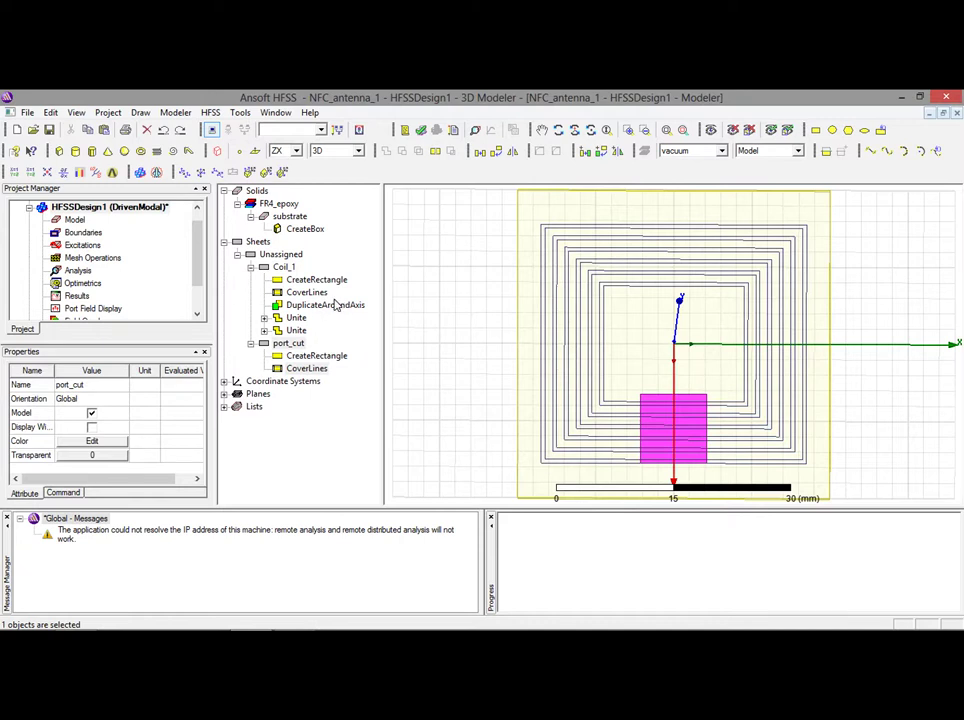
Subtract port_cut from Coil_1 without cloning the tool object, opening a gap through all the coil loops.
{"action": "left_click", "coordinate": [284, 267]}
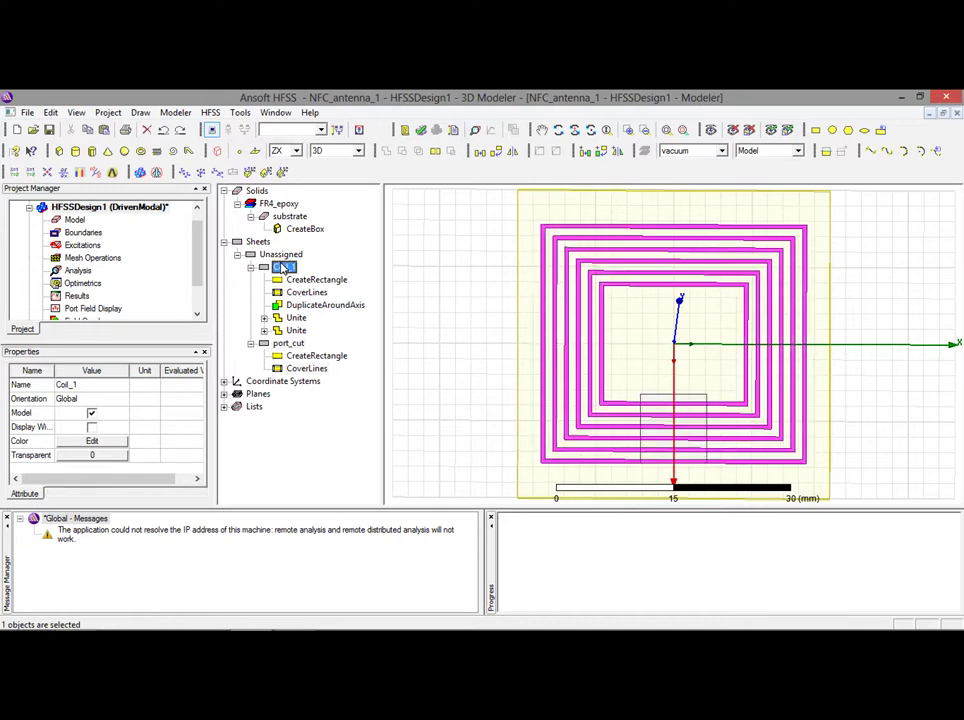
{"action": "left_click", "coordinate": [287, 343], "text": "ctrl"}
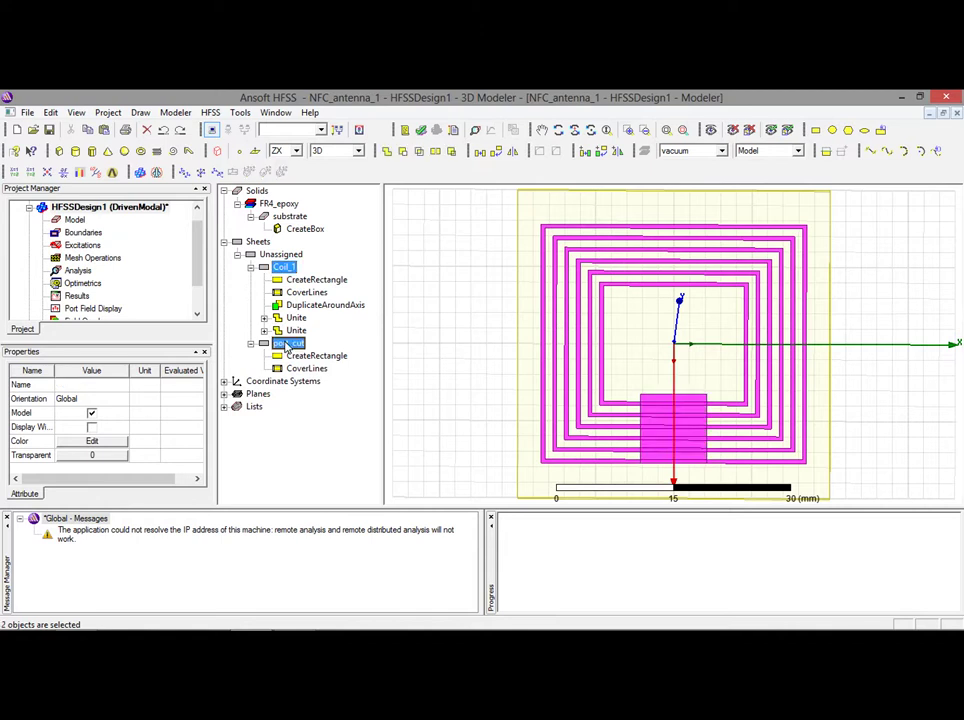
{"action": "left_click", "coordinate": [403, 154]}
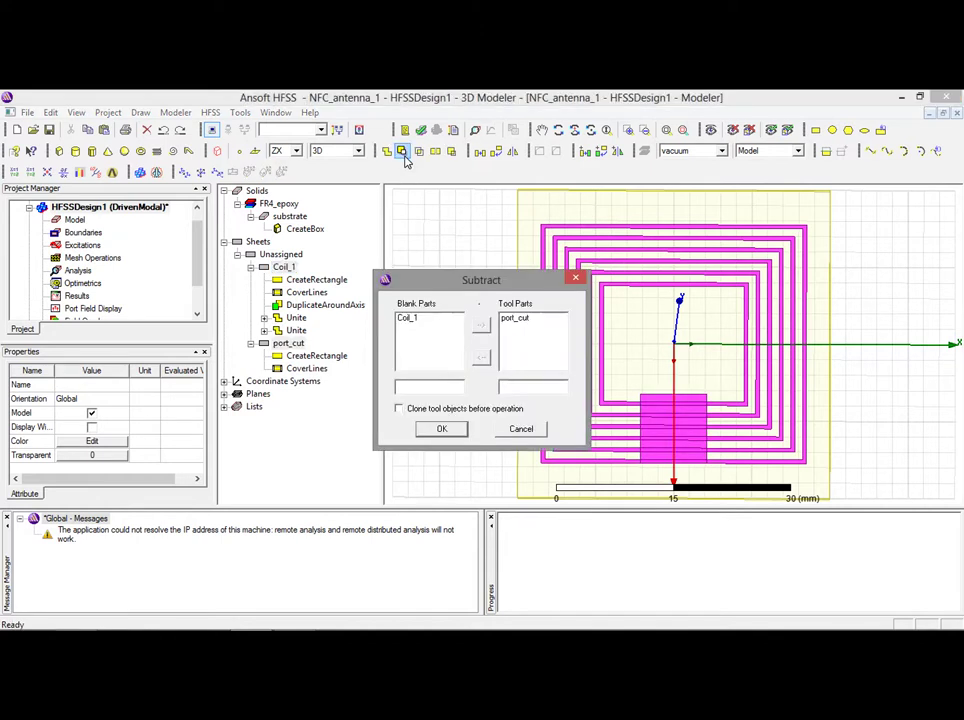
{"action": "left_click", "coordinate": [445, 429]}
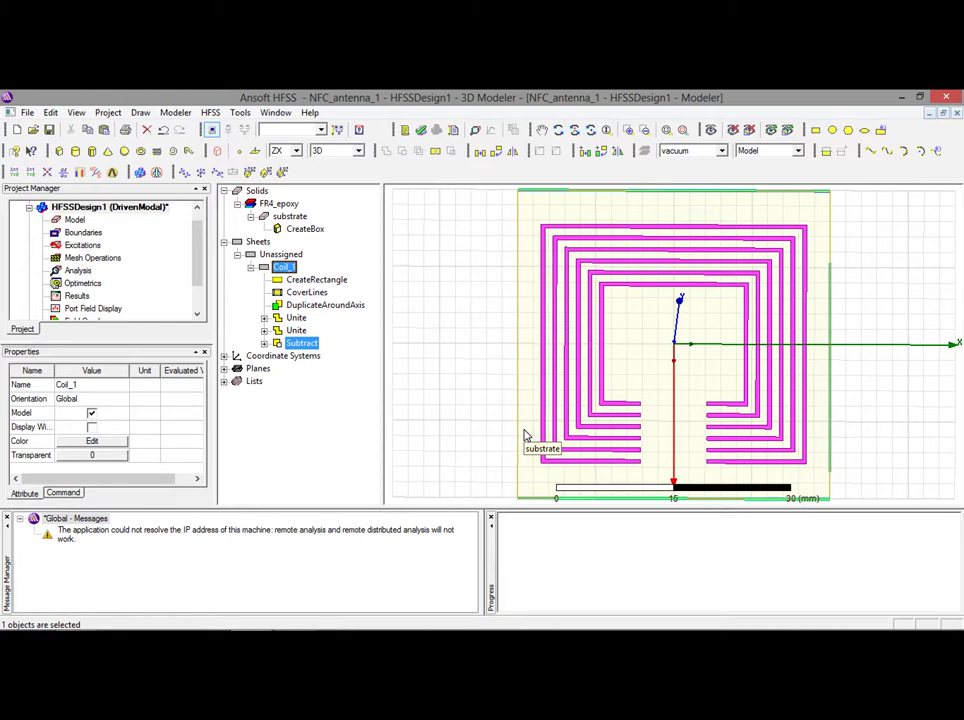
Examine the cut ends of the coil strips around the gap at close range.
{"action": "scroll", "coordinate": [546, 432], "scroll_direction": "up", "scroll_amount": 1}
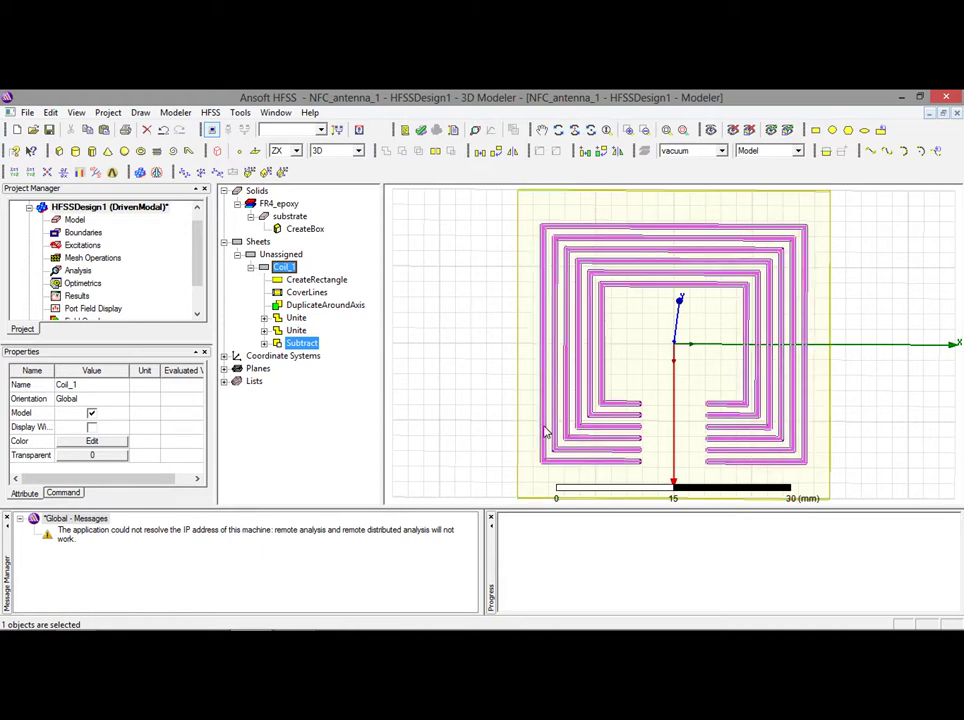
{"action": "scroll", "coordinate": [555, 428], "scroll_direction": "up", "scroll_amount": 1}
{"action": "scroll", "coordinate": [555, 428], "scroll_direction": "down", "scroll_amount": 1}
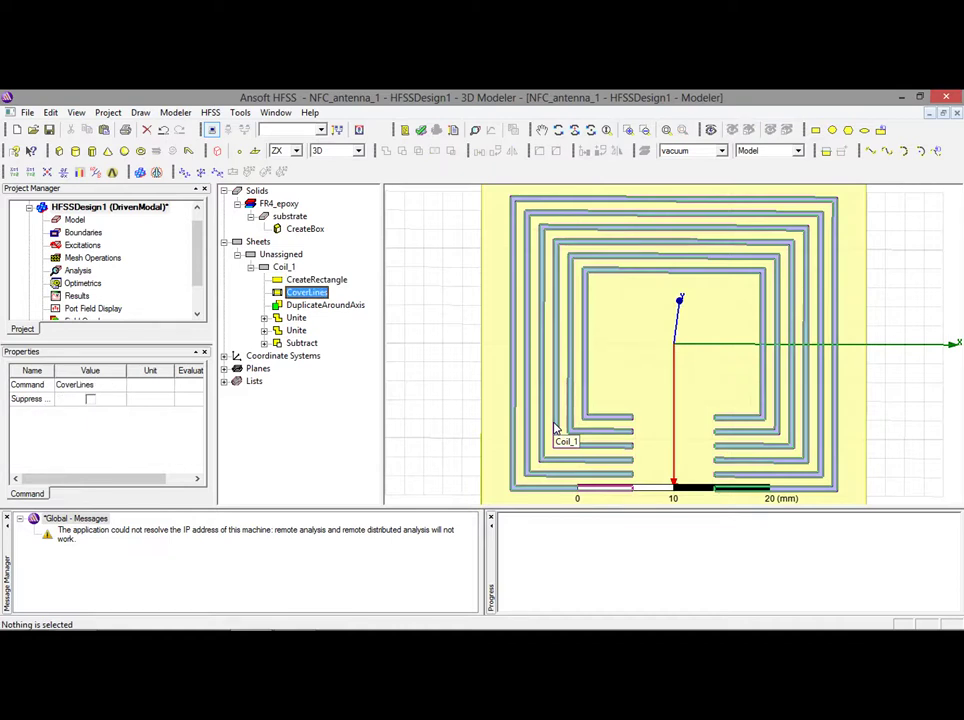
{"action": "left_click", "coordinate": [541, 130]}
{"action": "left_click_drag", "start_coordinate": [622, 452], "coordinate": [598, 355]}
{"action": "scroll", "coordinate": [598, 354], "scroll_direction": "up", "scroll_amount": 1}
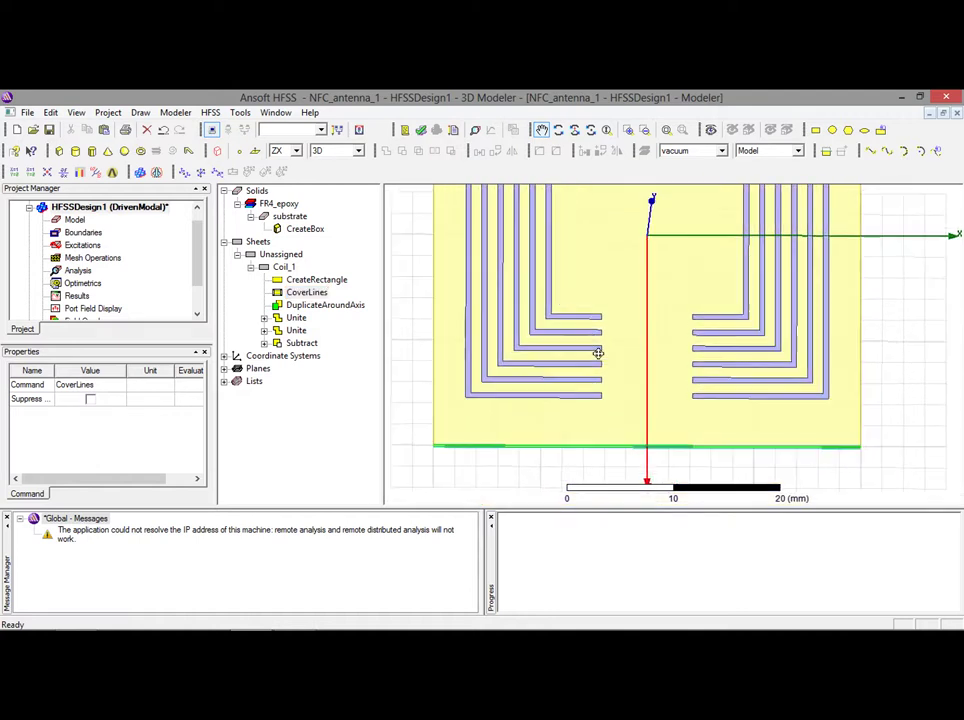
{"action": "scroll", "coordinate": [598, 354], "scroll_direction": "up", "scroll_amount": 1}
{"action": "scroll", "coordinate": [598, 354], "scroll_direction": "up", "scroll_amount": 1}
{"action": "scroll", "coordinate": [598, 354], "scroll_direction": "up", "scroll_amount": 1}
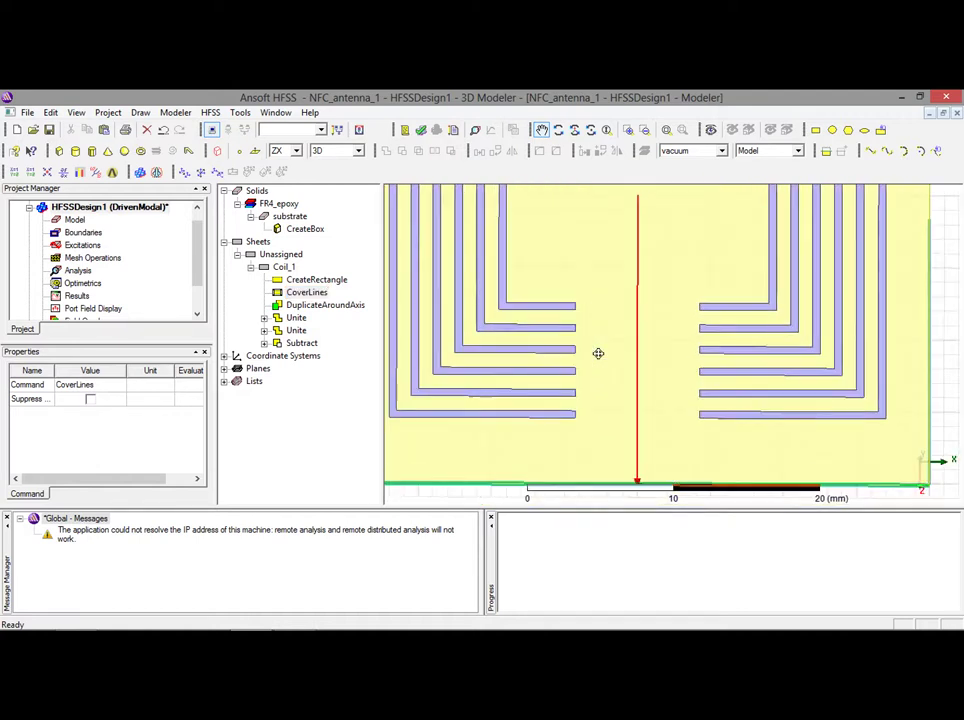
{"action": "scroll", "coordinate": [598, 353], "scroll_direction": "up", "scroll_amount": 1}
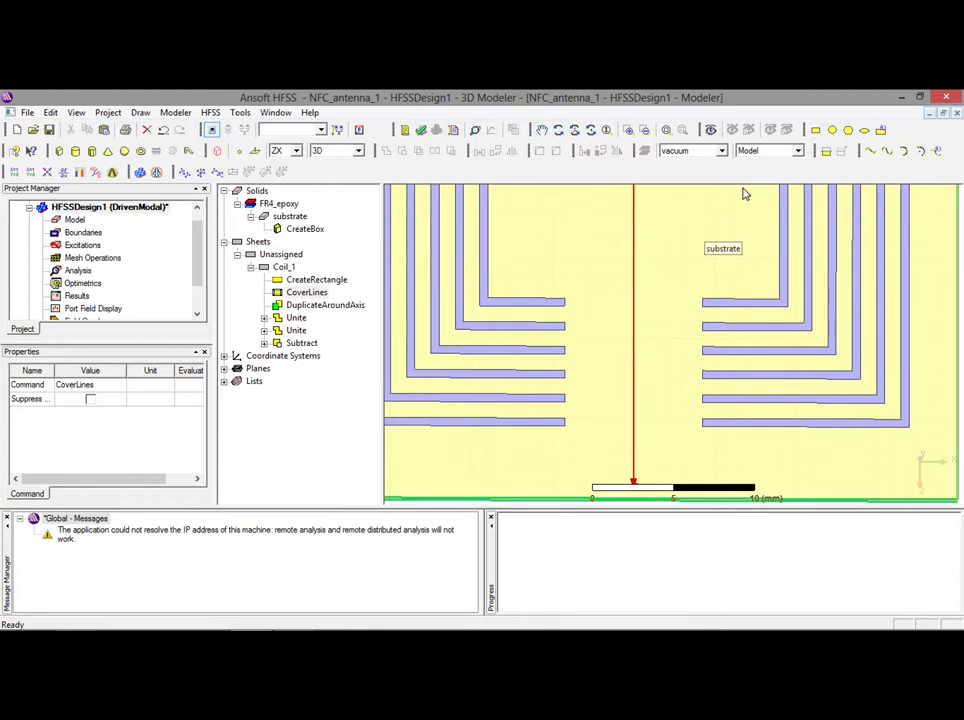
Try to bridge the innermost coil's gap with a rectangle, and check port_cut's rectangle definition without changing it.
{"action": "left_click", "coordinate": [815, 129]}
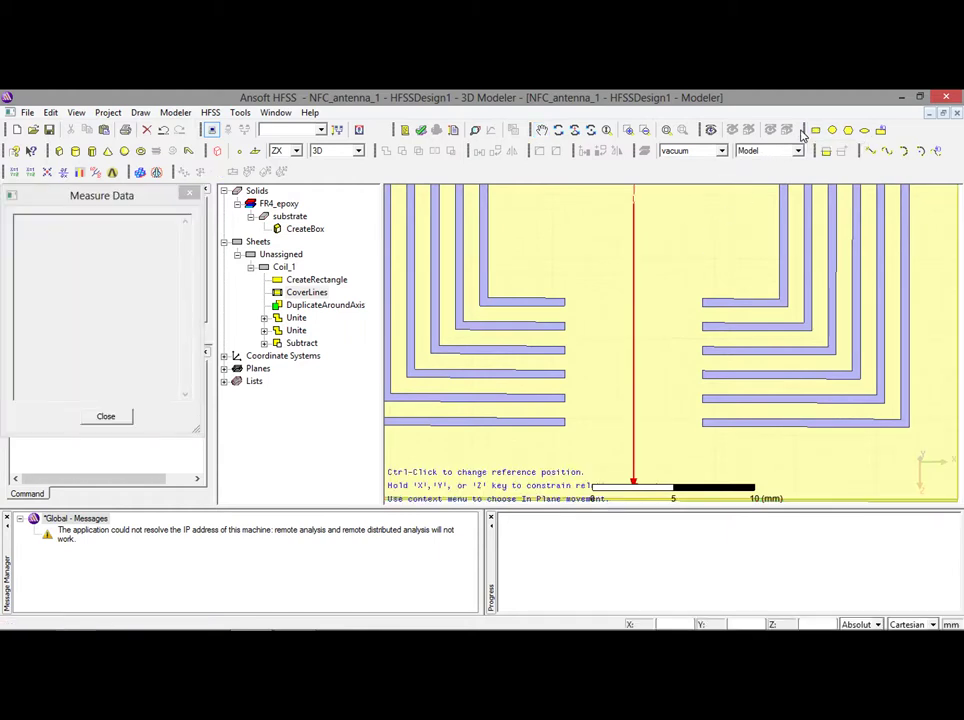
{"action": "left_click", "coordinate": [563, 300]}
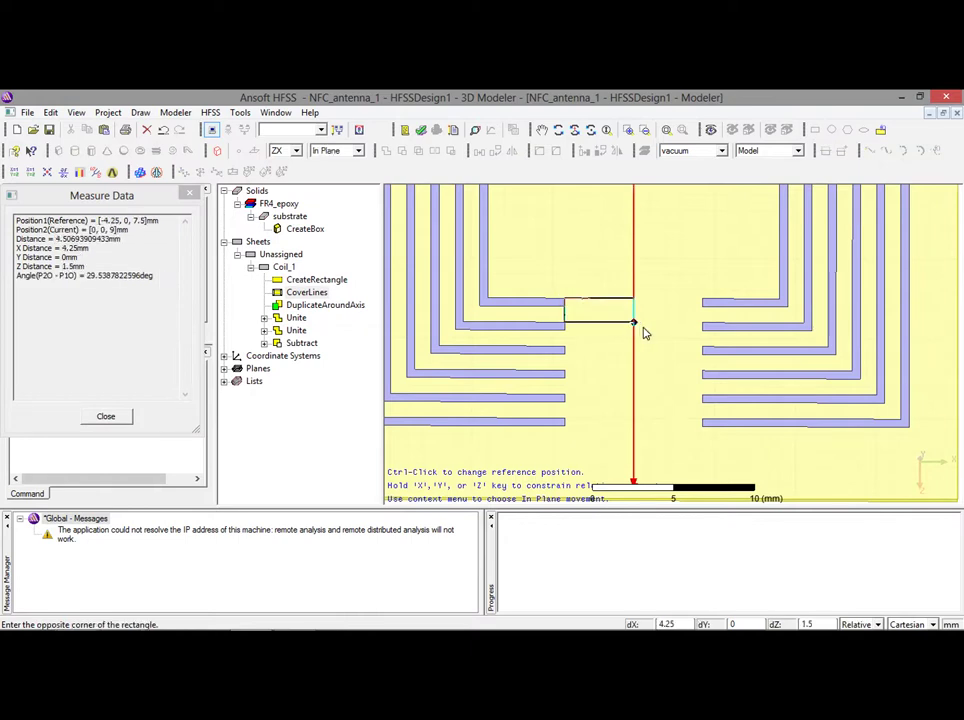
{"action": "left_click", "coordinate": [701, 310]}
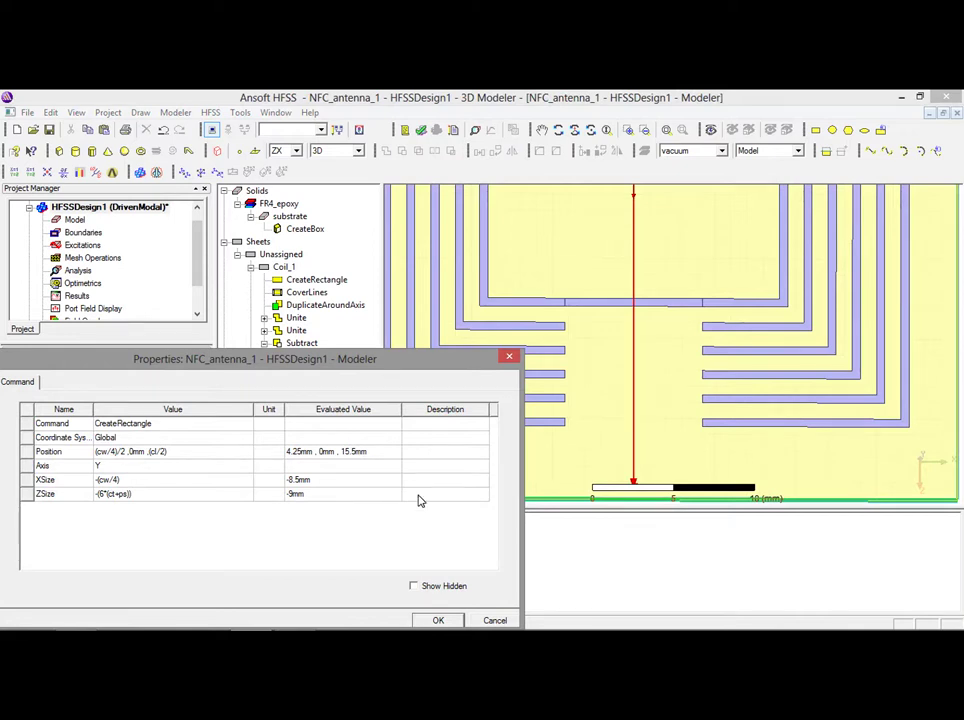
{"action": "left_click", "coordinate": [495, 620]}
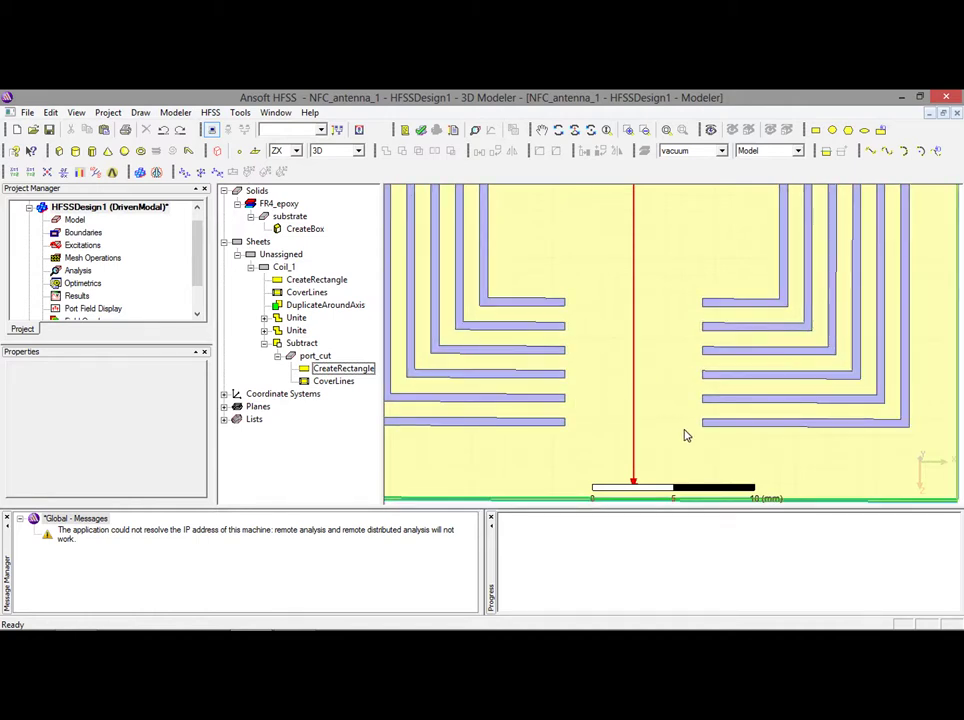
Draw a closed polyline through (-4.25, 0, 14), (4.25, 0, 15.5), (4.25, 0, 15) and (-4.25, 0, 13.5), and list its line segments.
{"action": "left_click", "coordinate": [871, 151]}
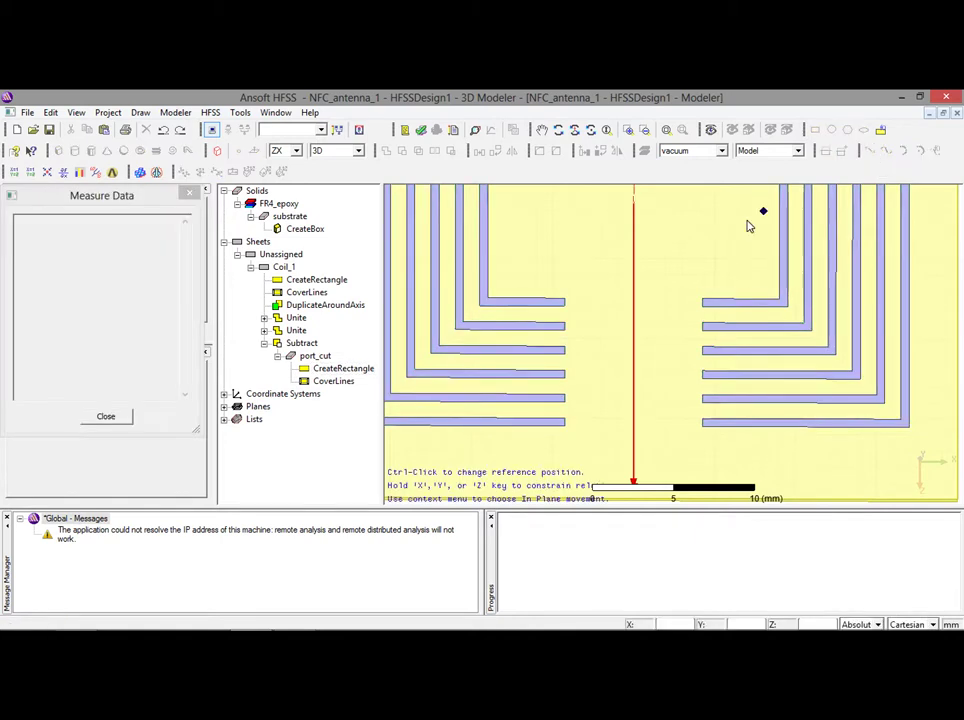
{"action": "left_click", "coordinate": [565, 401], "text": "ctrl"}
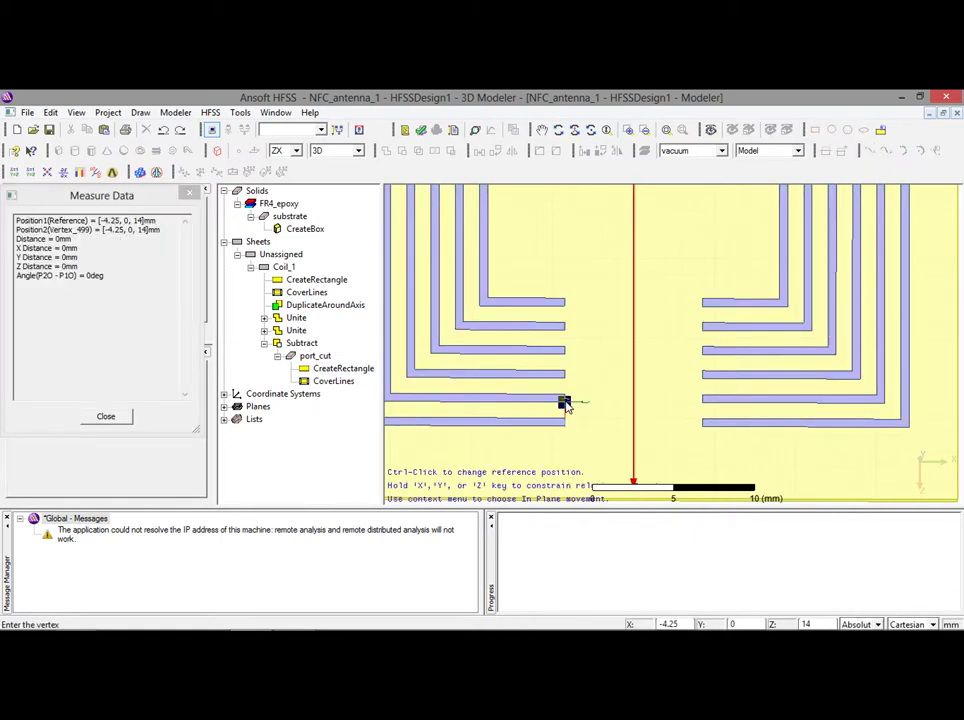
{"action": "left_click", "coordinate": [704, 430], "text": "ctrl"}
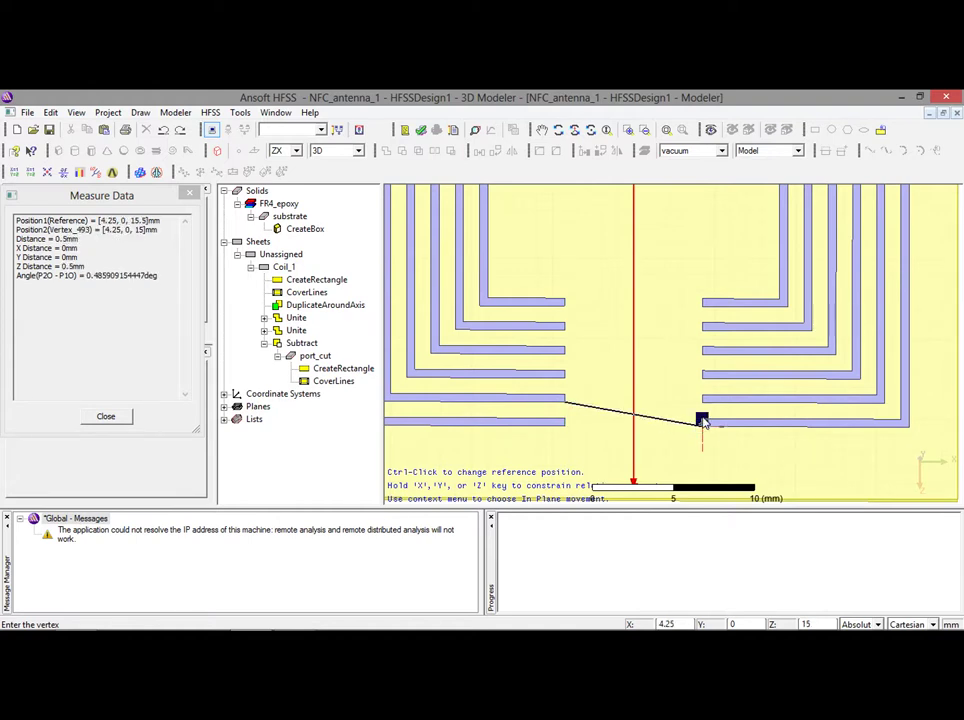
{"action": "left_click", "coordinate": [703, 421], "text": "ctrl"}
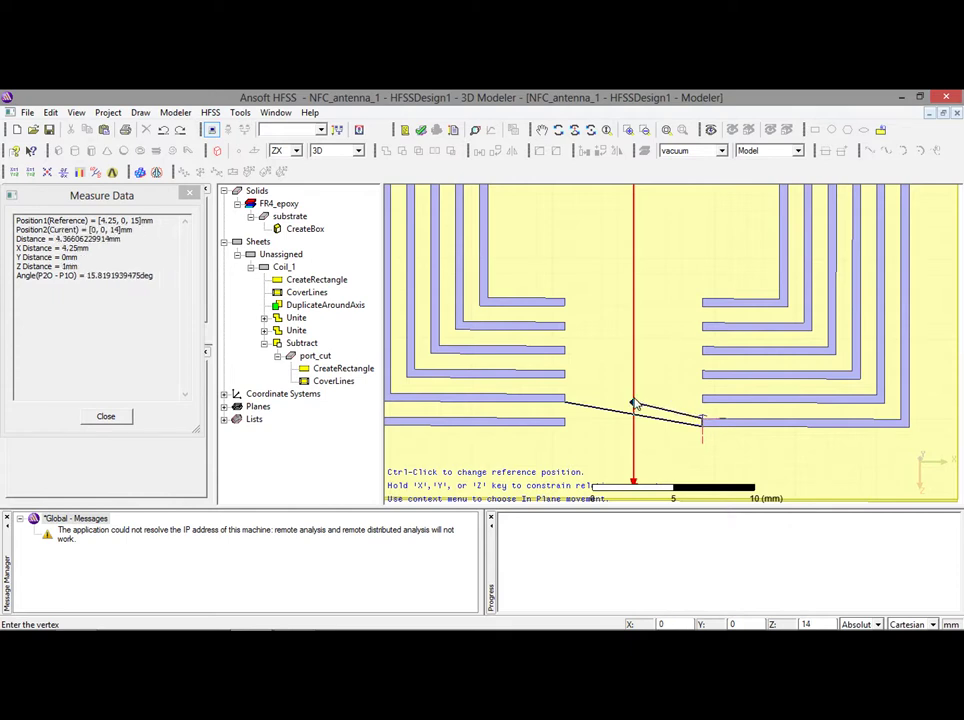
{"action": "left_click", "coordinate": [565, 397], "text": "ctrl"}
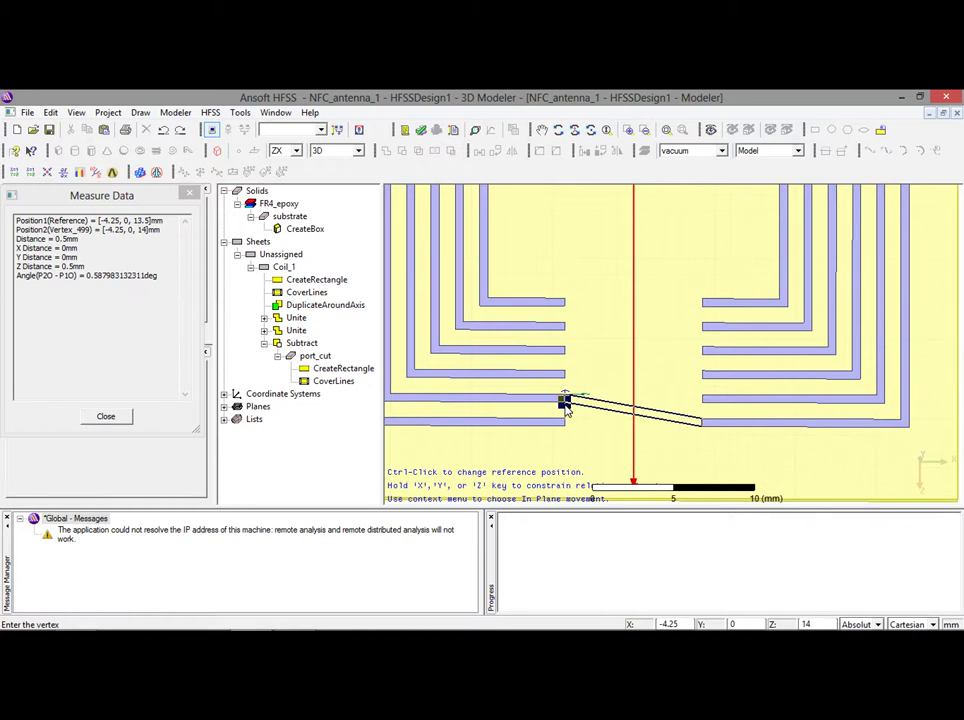
{"action": "double_click", "coordinate": [565, 401]}
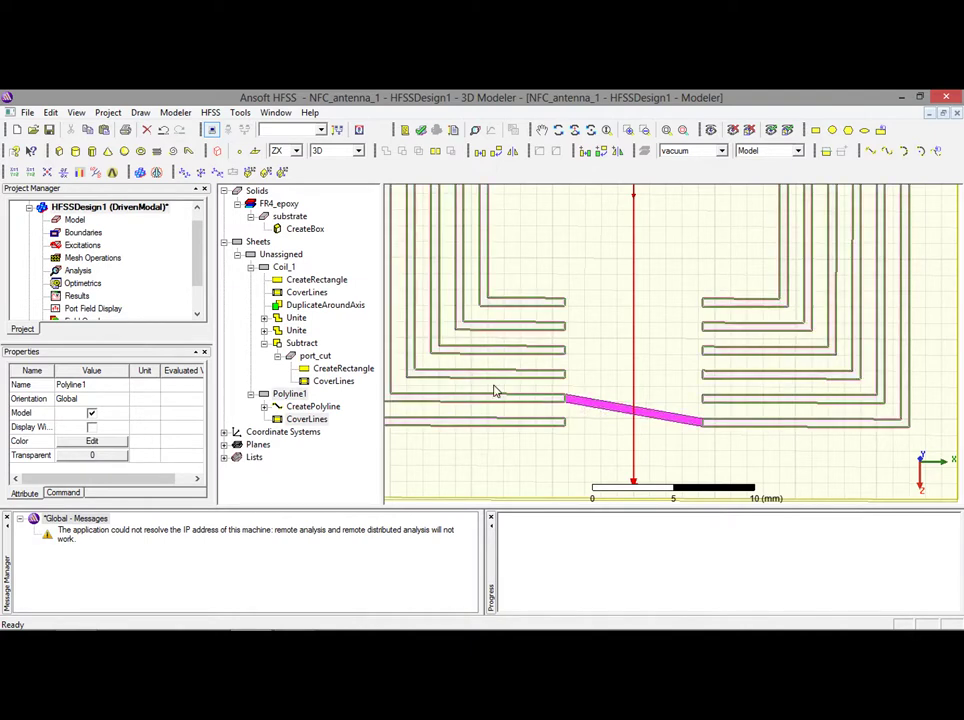
{"action": "left_click", "coordinate": [263, 406]}
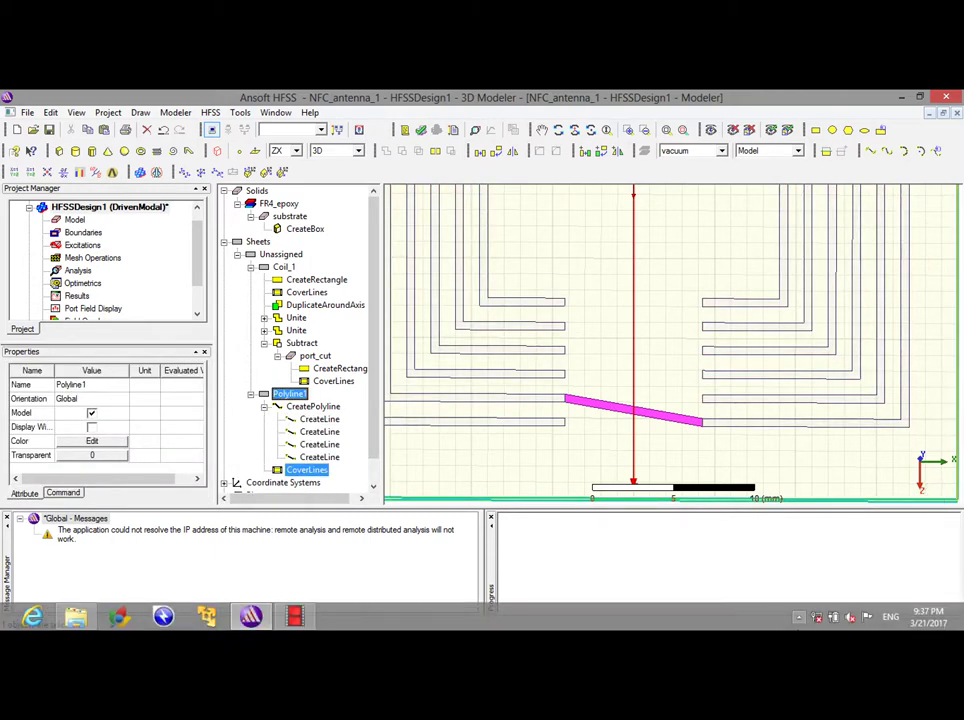
{"action": "left_click", "coordinate": [799, 618]}
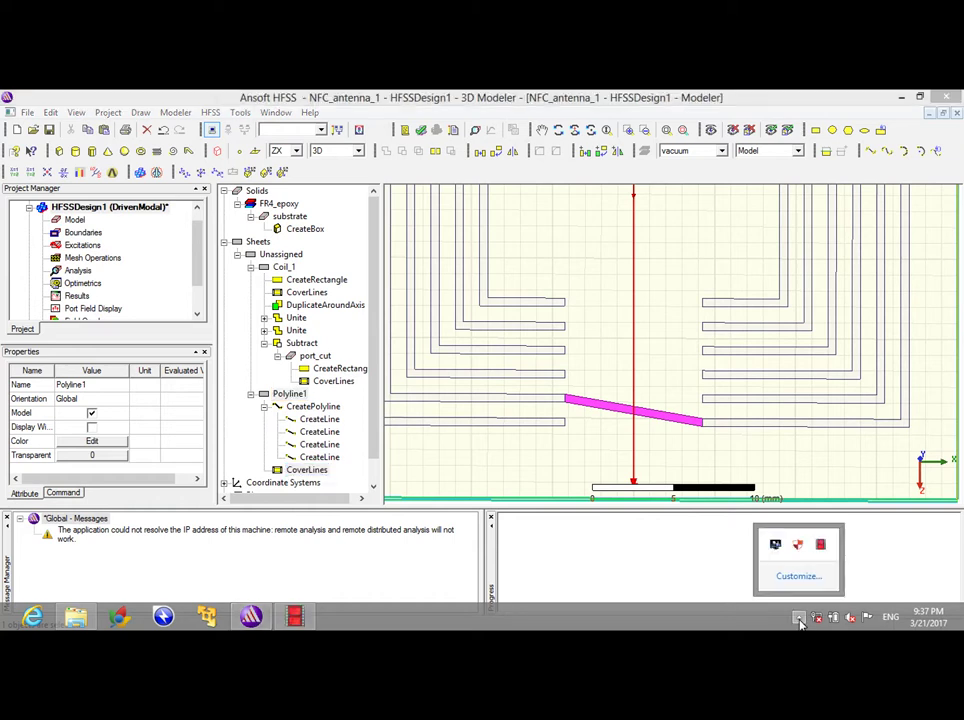
{"action": "left_click", "coordinate": [665, 561]}
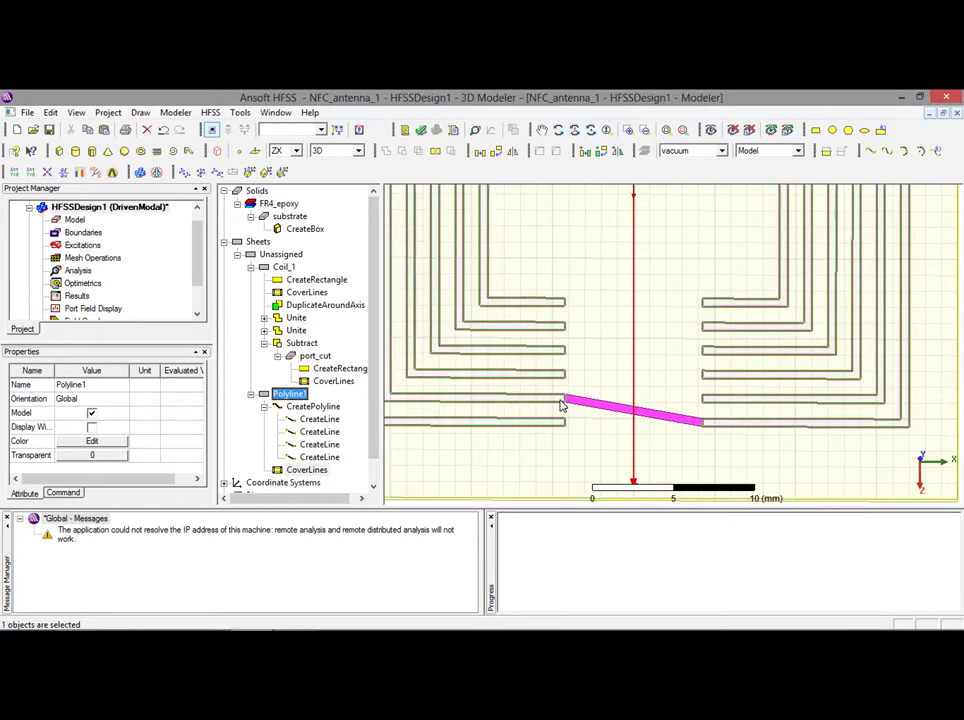
Parameterize Polyline1's first two segments, ending them at (cw/4)/2, 0mm, (cl/2)-(5*ct+4*ps) and (cw/4)/2, 0mm, (cl/2)-(4*ct+4*ps).
{"action": "double_click", "coordinate": [314, 430]}
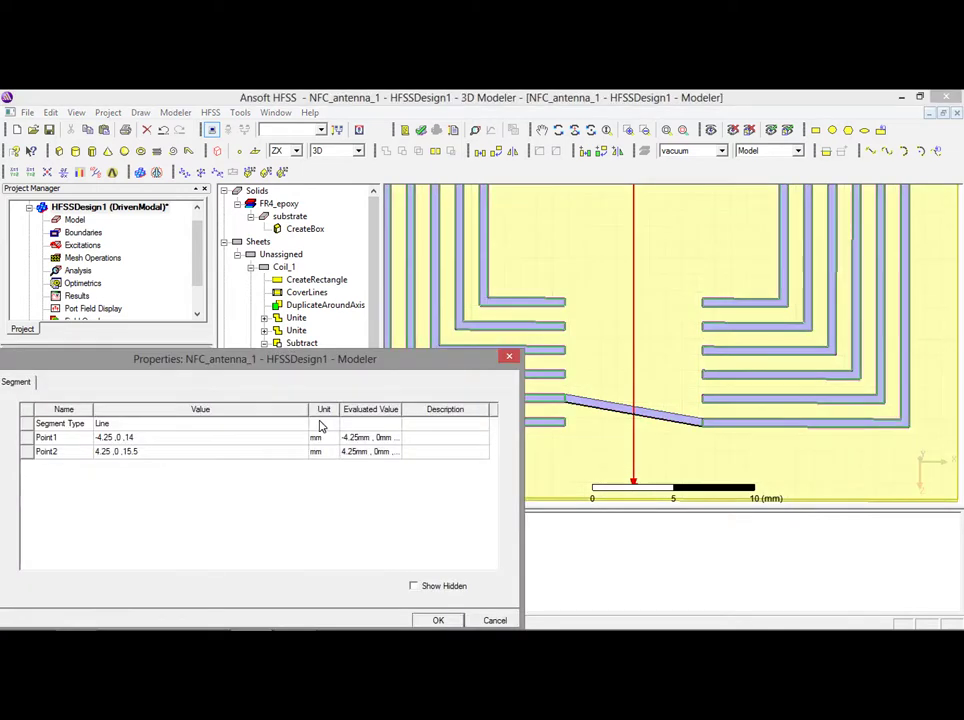
{"action": "left_click_drag", "start_coordinate": [400, 362], "coordinate": [550, 396]}
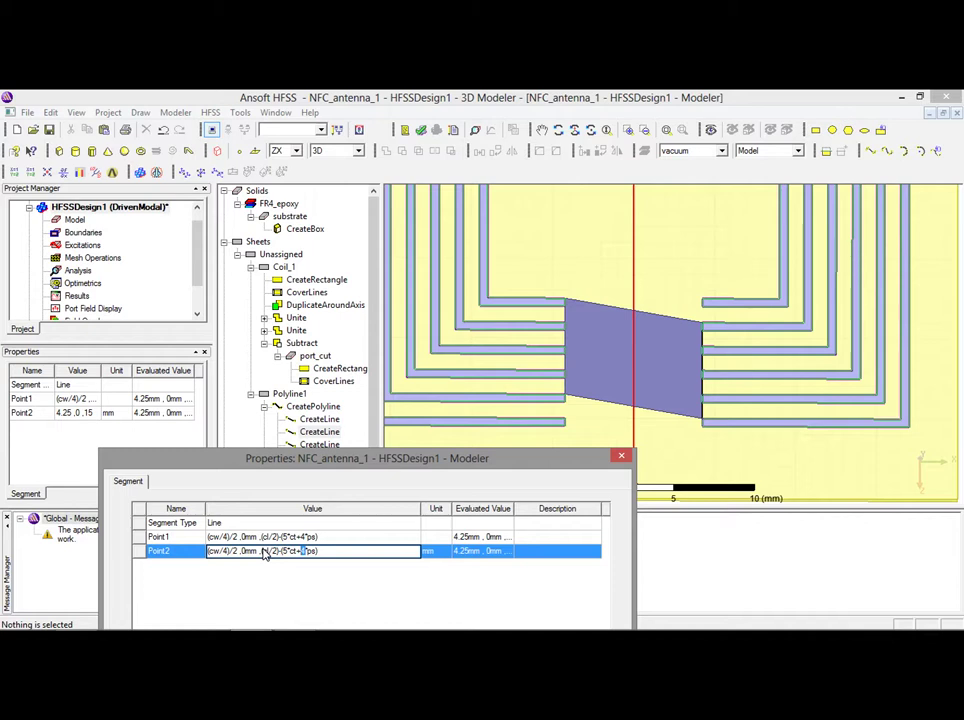
{"action": "key", "text": "Left"}
{"action": "key", "text": "Left"}
{"action": "key", "text": "Left"}
{"action": "key", "text": "Left"}
{"action": "type", "text": "4"}
{"action": "left_click_drag", "start_coordinate": [418, 466], "coordinate": [346, 328]}
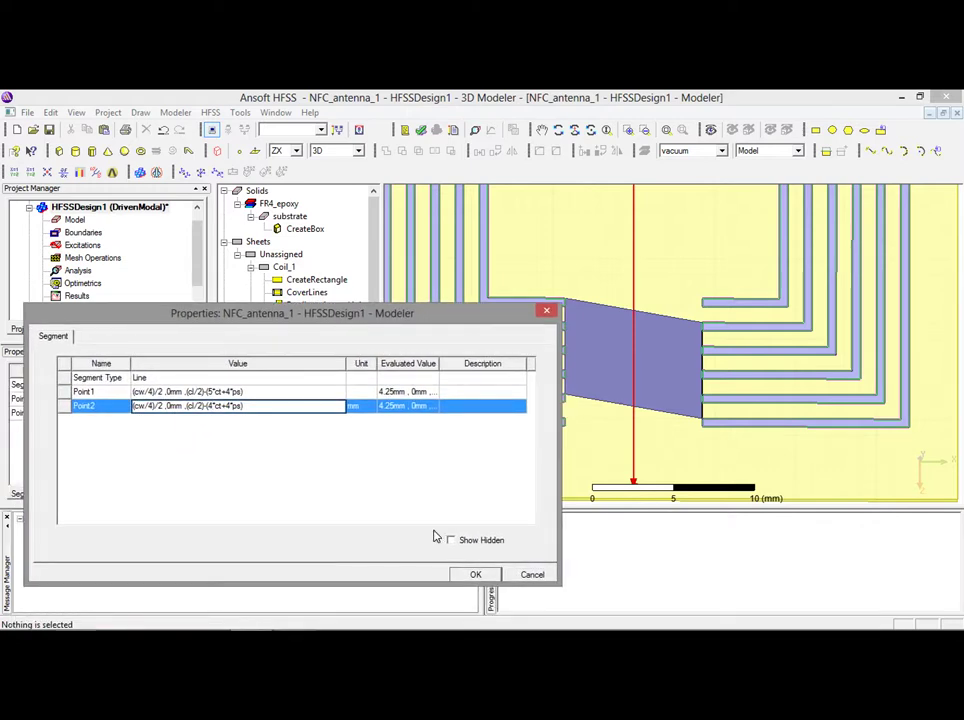
{"action": "left_click", "coordinate": [475, 578]}
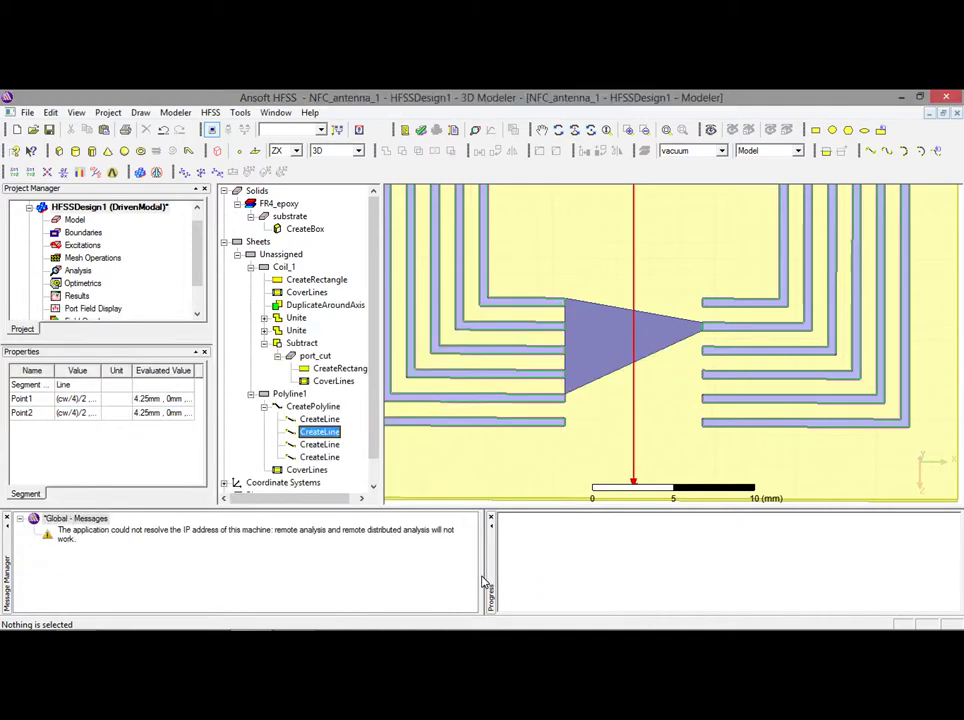
Copy the third polyline segment's Point1 expression into its Point2.
{"action": "double_click", "coordinate": [319, 444]}
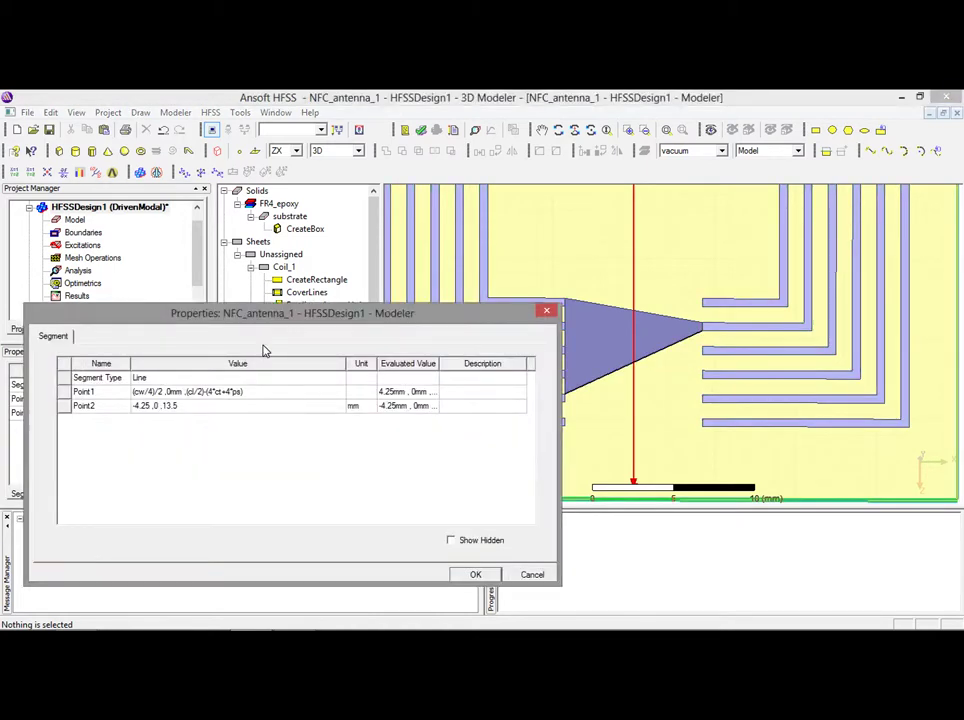
{"action": "left_click_drag", "start_coordinate": [311, 322], "coordinate": [363, 402]}
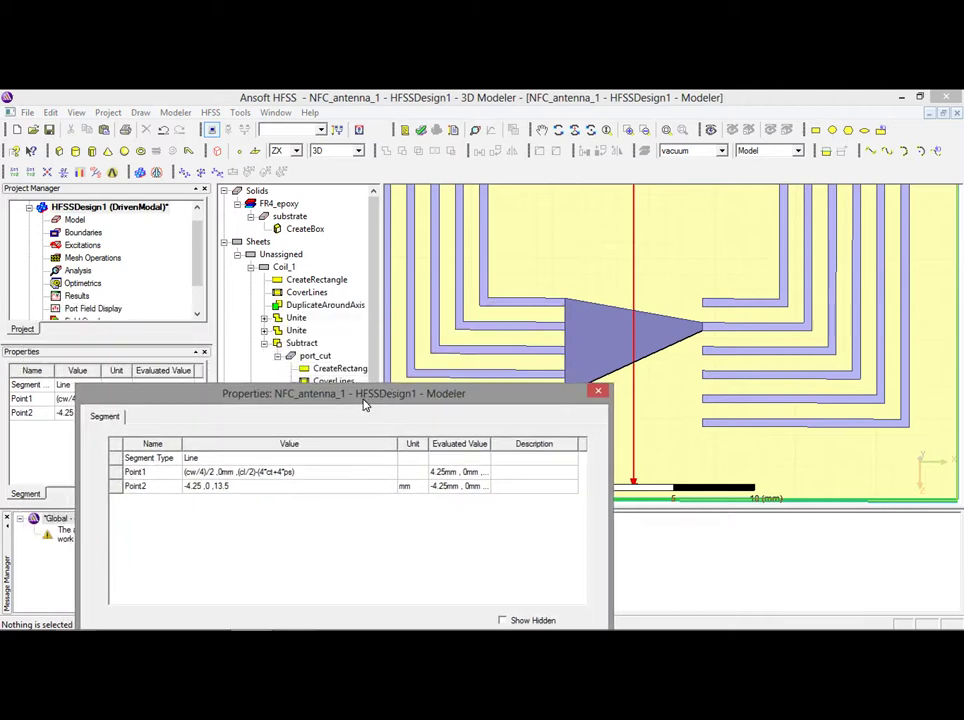
{"action": "left_click", "coordinate": [294, 477]}
{"action": "key", "text": "ctrl+c"}
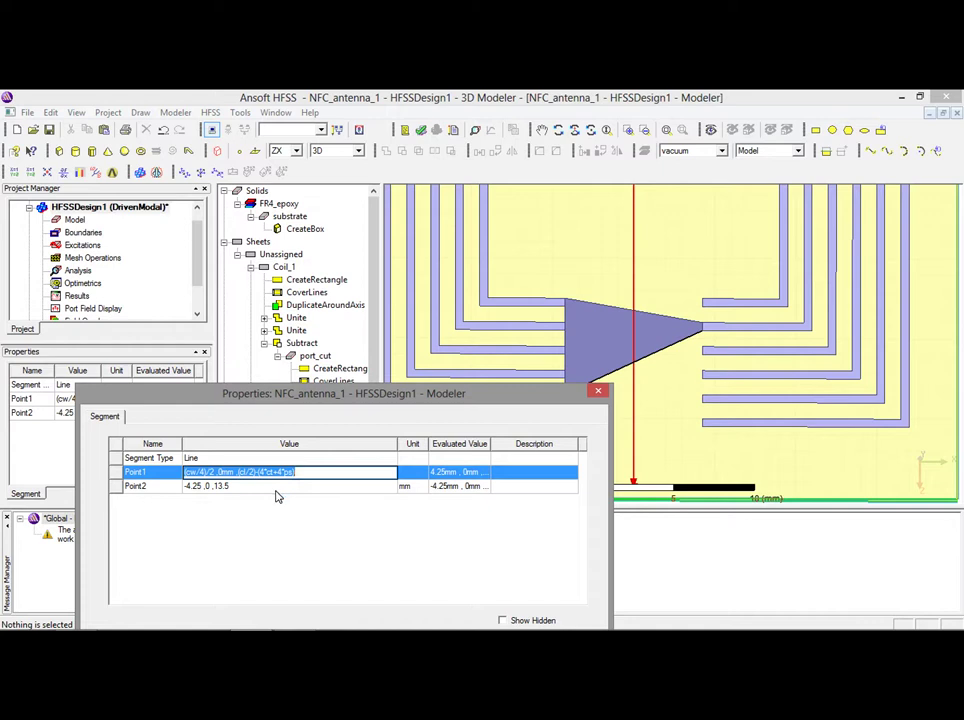
{"action": "left_click", "coordinate": [277, 489]}
{"action": "key", "text": "ctrl+v"}
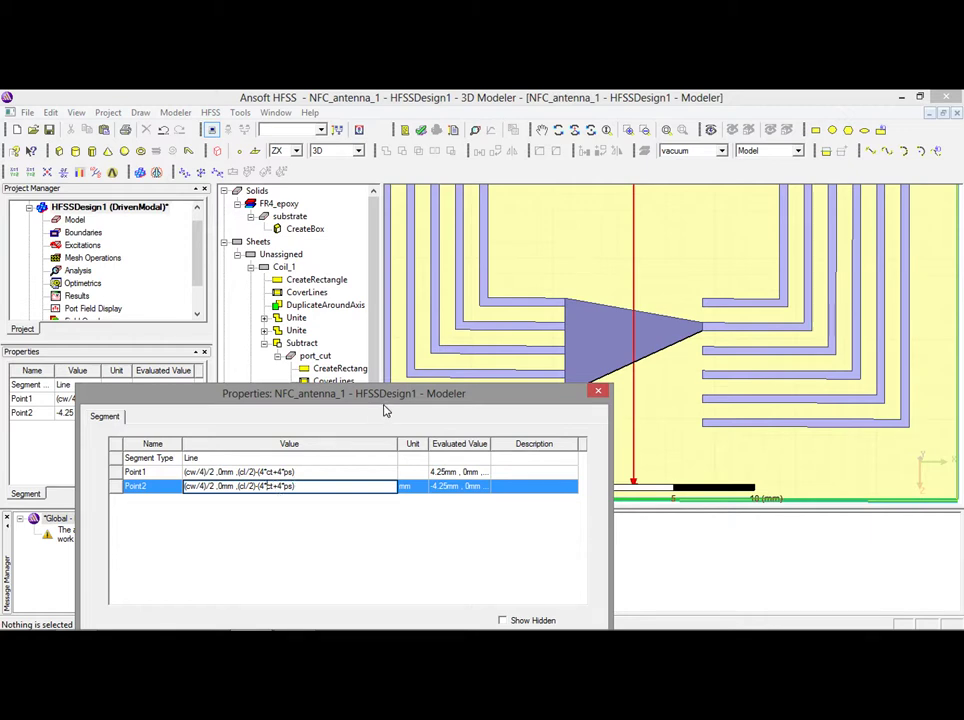
Change the Z expression of the third segment's Point2 to (cl/2)-(5*ct+5*ps) and apply it.
{"action": "left_click_drag", "start_coordinate": [407, 397], "coordinate": [263, 344]}
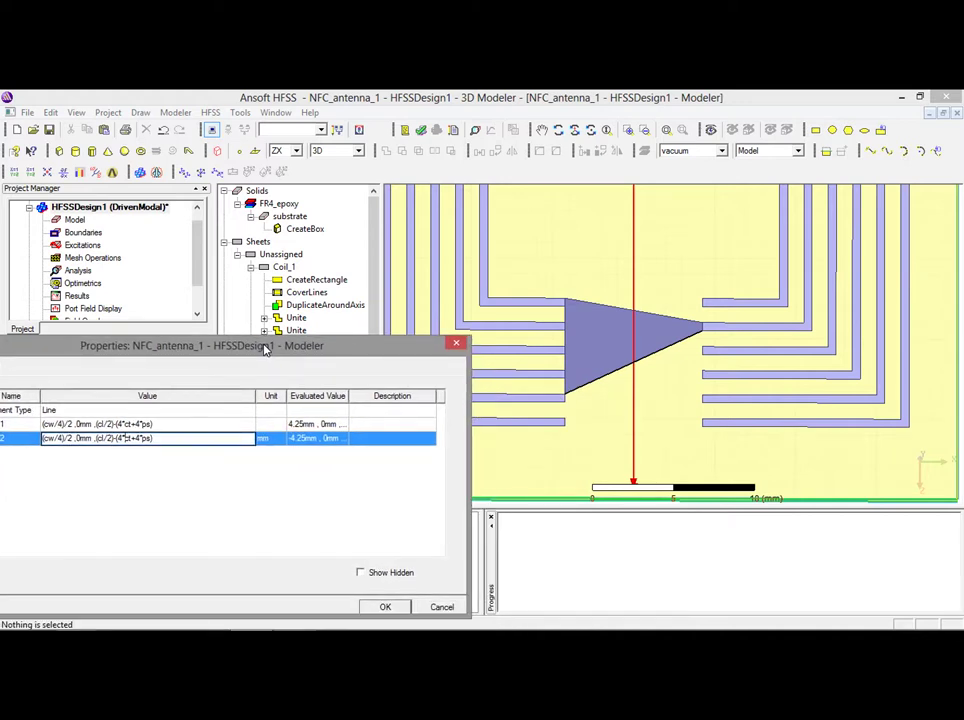
{"action": "left_click_drag", "start_coordinate": [265, 348], "coordinate": [427, 369]}
{"action": "key", "text": "Delete"}
{"action": "type", "text": "5"}
{"action": "key", "text": "Right"}
{"action": "key", "text": "Right"}
{"action": "key", "text": "Right"}
{"action": "key", "text": "Right"}
{"action": "key", "text": "shift+Right"}
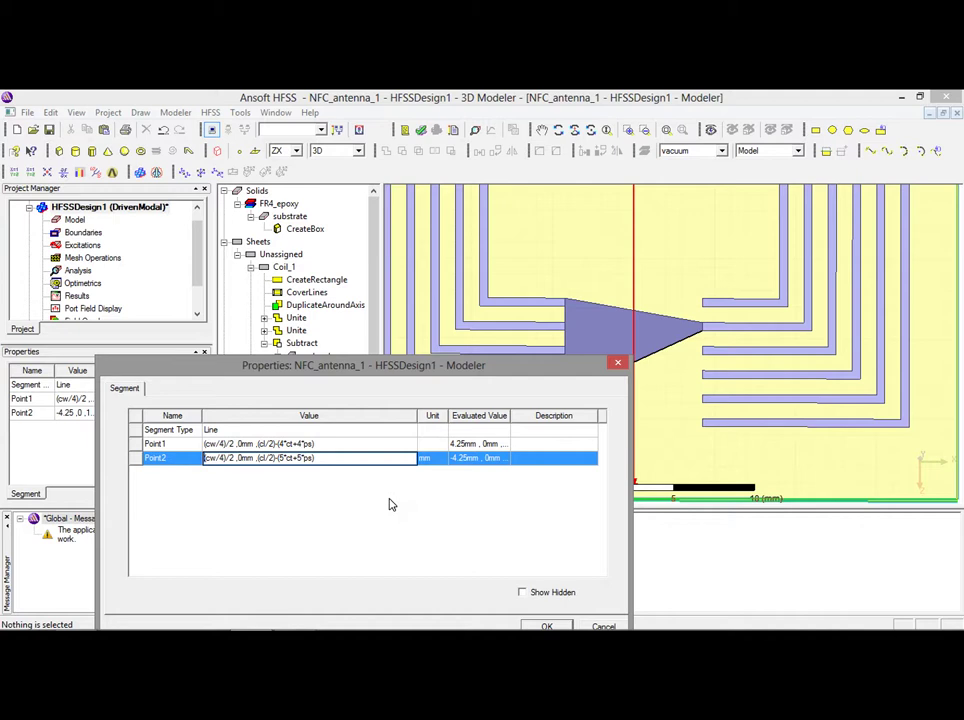
{"action": "left_click", "coordinate": [543, 627]}
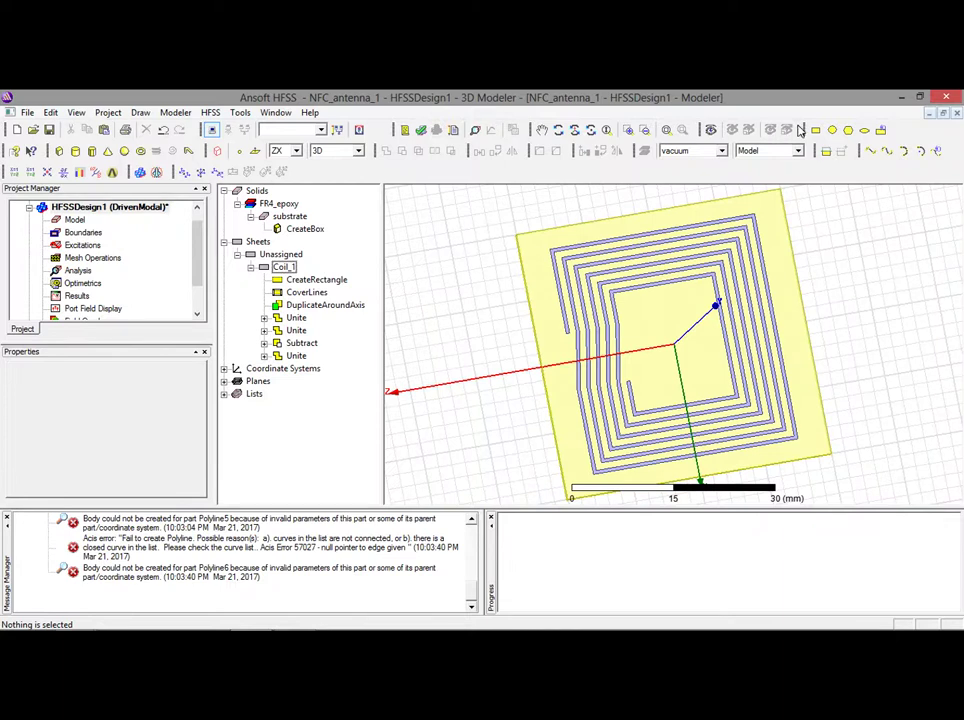
Draw a rectangle about 1.75 by 4.5 mm from (-6, 0, 20) on the substrate edge to the outermost coil end.
{"action": "left_click", "coordinate": [815, 132]}
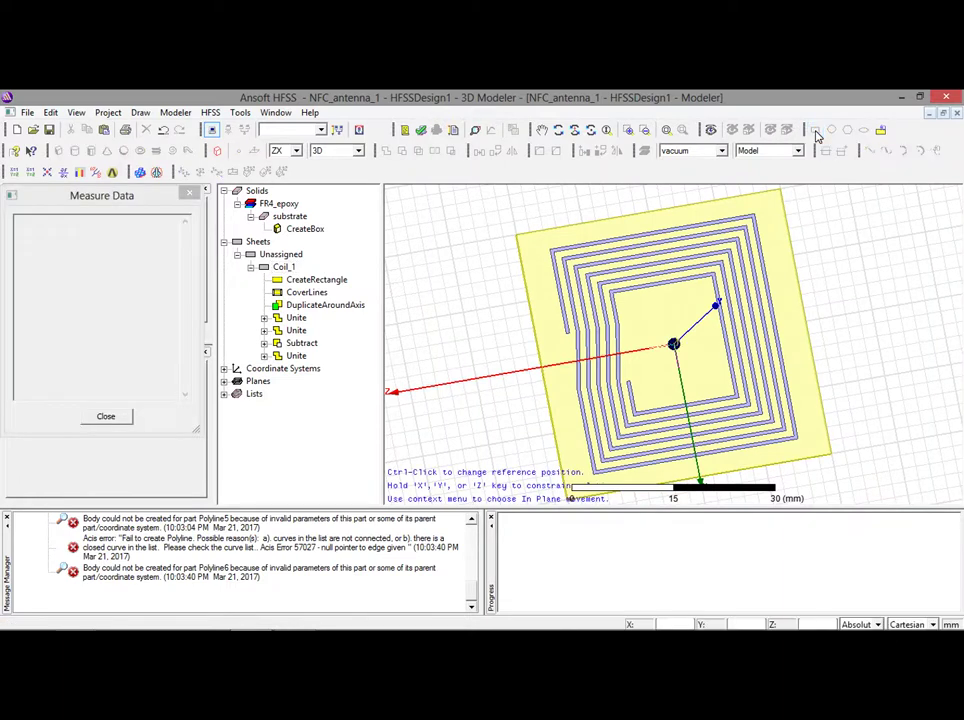
{"action": "left_click", "coordinate": [537, 337]}
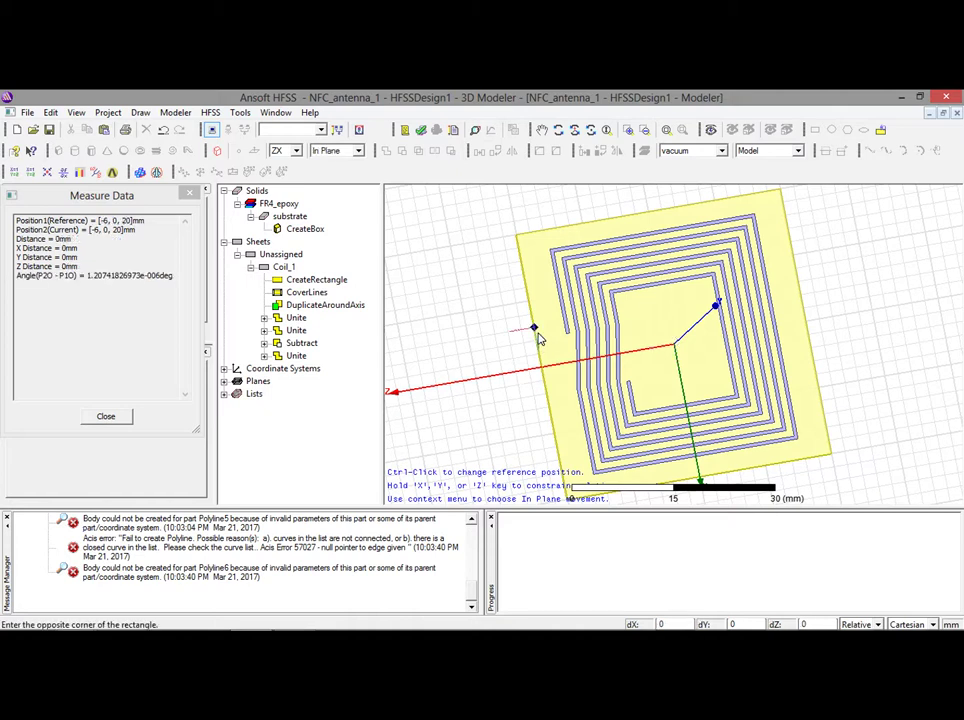
{"action": "left_click", "coordinate": [568, 337]}
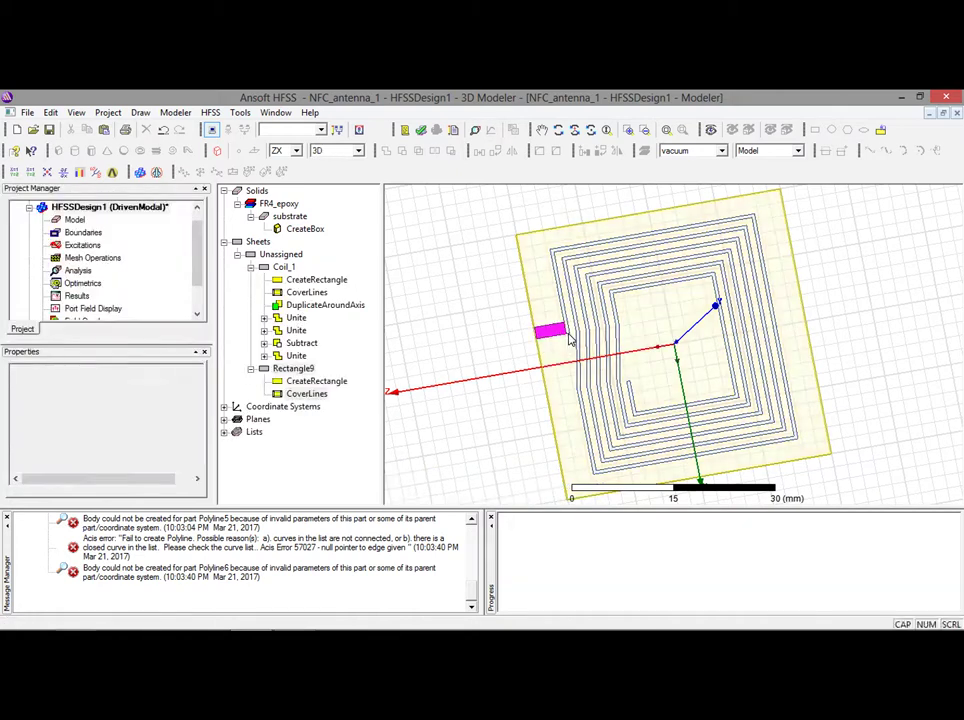
Rename the new rectangle at the outer coil end as line1.
{"action": "double_click", "coordinate": [279, 369]}
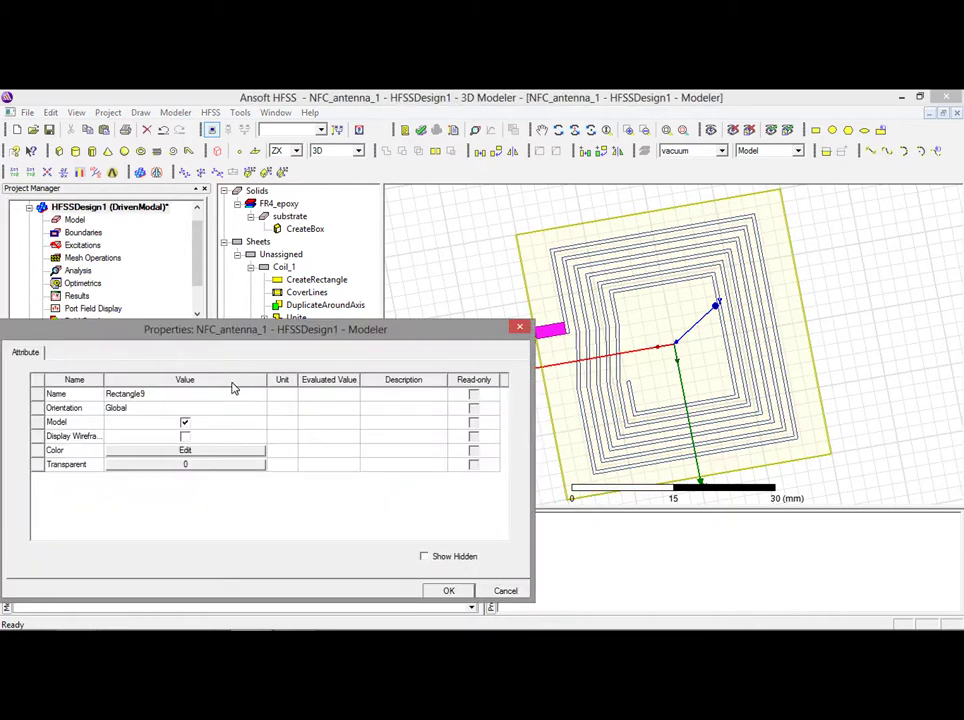
{"action": "left_click", "coordinate": [176, 397]}
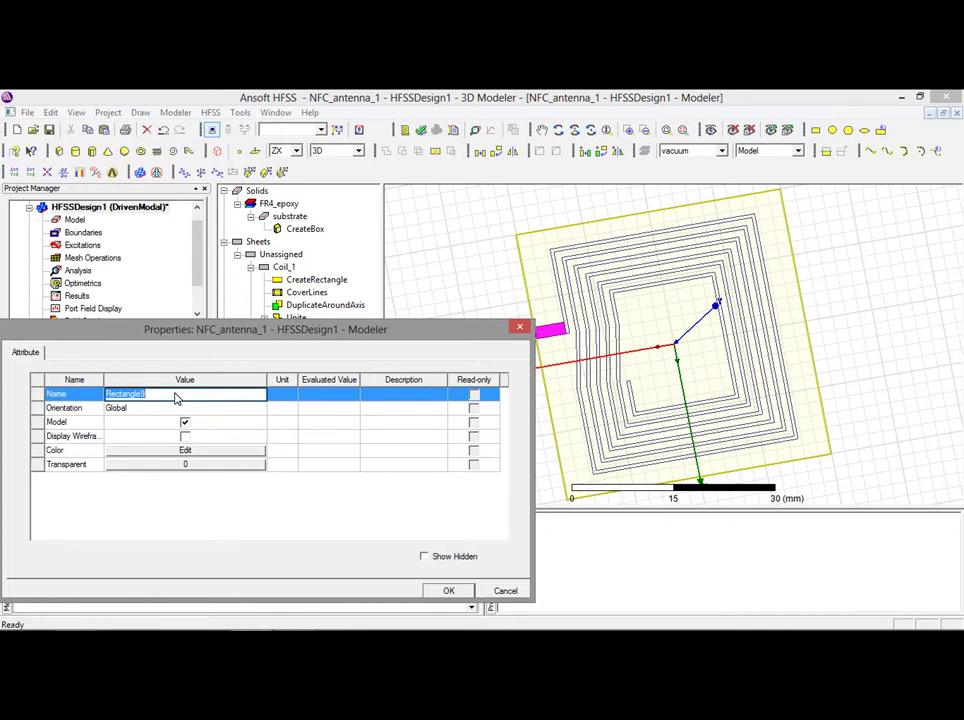
{"action": "key", "text": "BackSpace"}
{"action": "type", "text": "Feed"}
{"action": "key", "text": "BackSpace"}
{"action": "key", "text": "BackSpace"}
{"action": "key", "text": "BackSpace"}
{"action": "key", "text": "BackSpace"}
{"action": "type", "text": "fee"}
{"action": "type", "text": "e1"}
{"action": "left_click", "coordinate": [448, 590]}
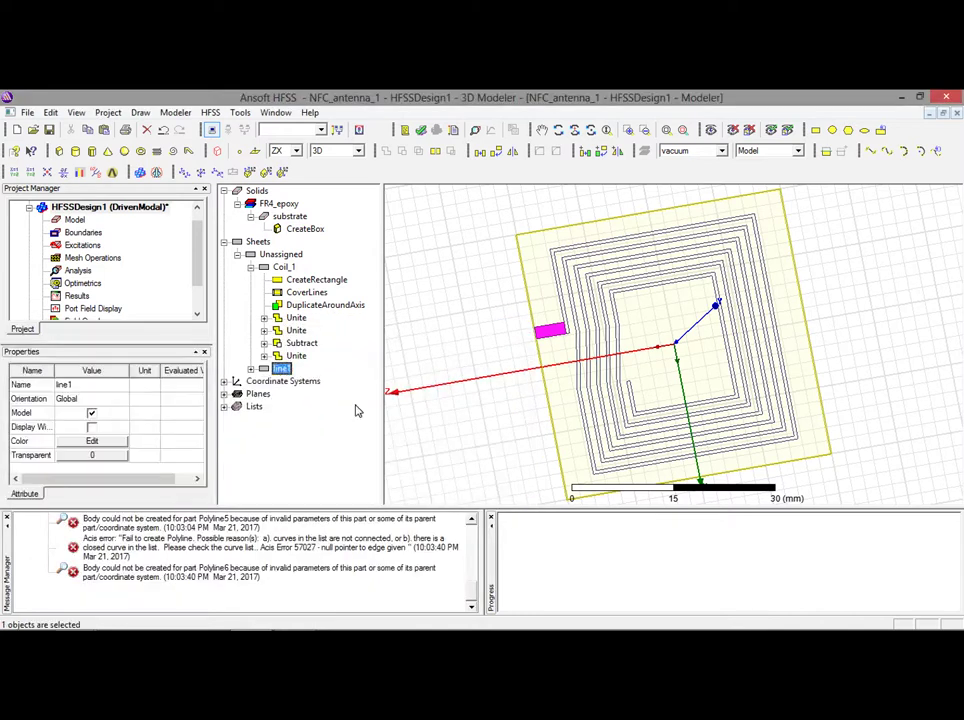
Define line1's rectangle with position -(cw/4)/2, 0mm, cl/2, XSize -ct and ZSize (sl/2)-(cl/2).
{"action": "left_click", "coordinate": [250, 369]}
{"action": "double_click", "coordinate": [315, 382]}
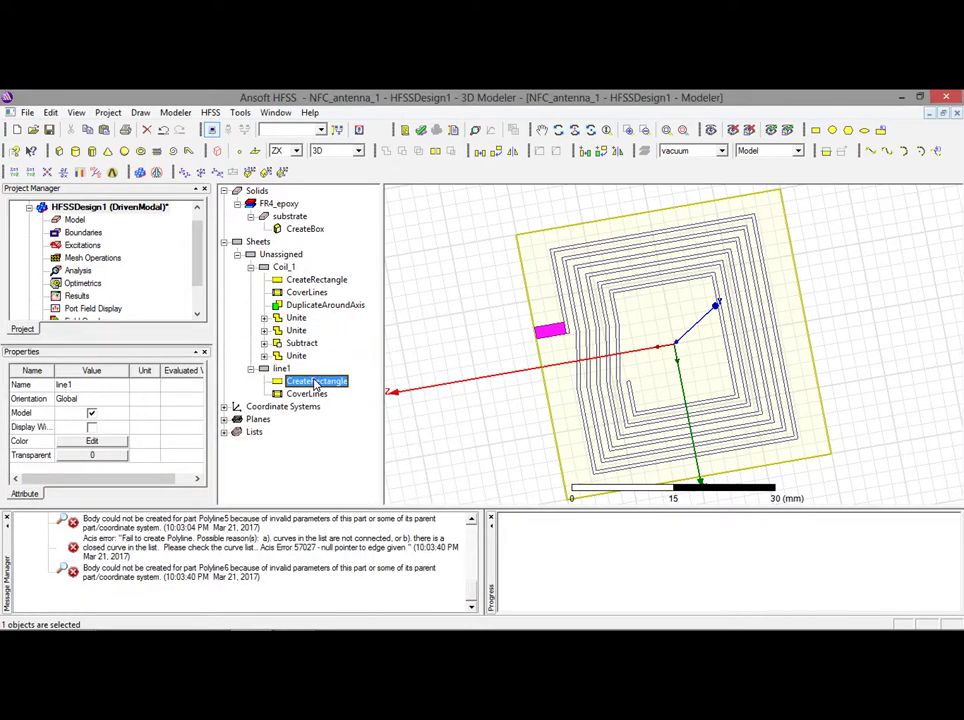
{"action": "left_click_drag", "start_coordinate": [376, 337], "coordinate": [377, 460]}
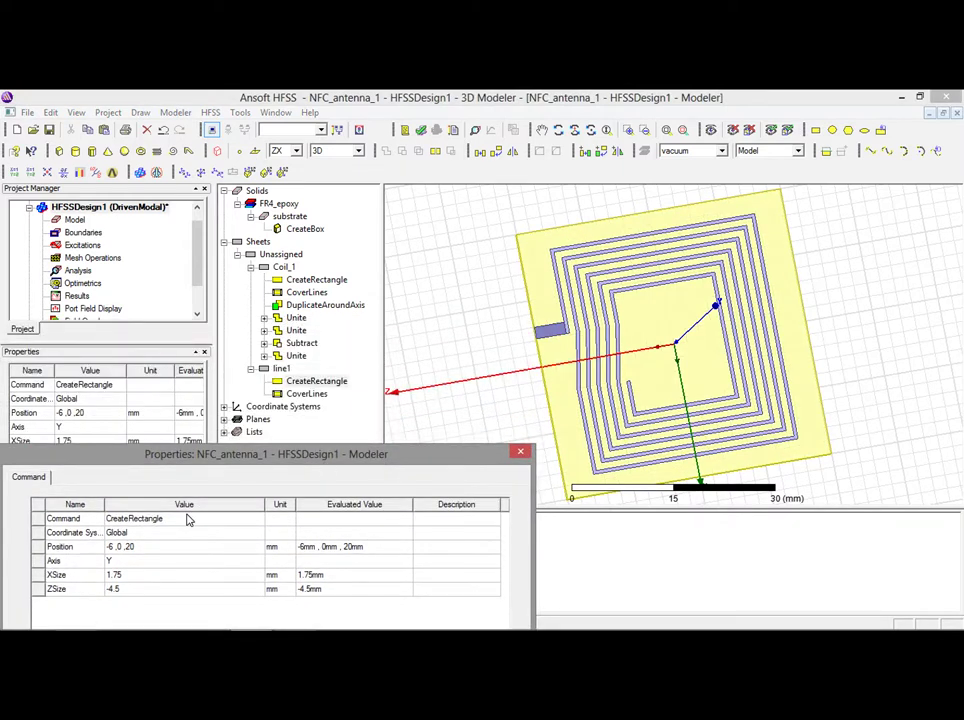
{"action": "left_click", "coordinate": [138, 549]}
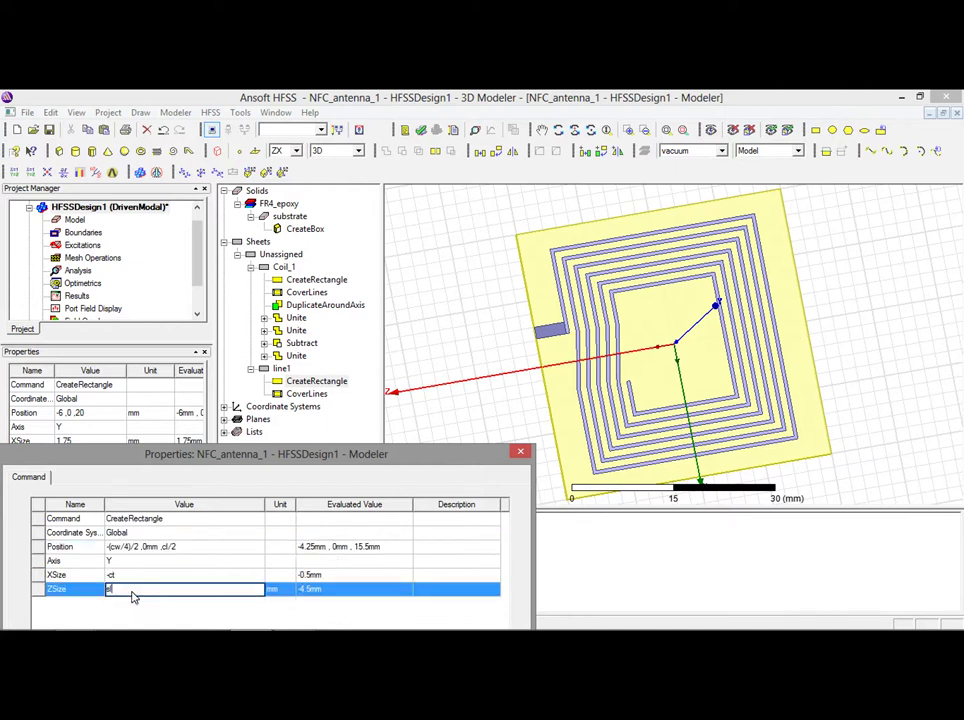
{"action": "type", "text": "l//2)-(cl/2)"}
{"action": "left_click_drag", "start_coordinate": [304, 462], "coordinate": [313, 374]}
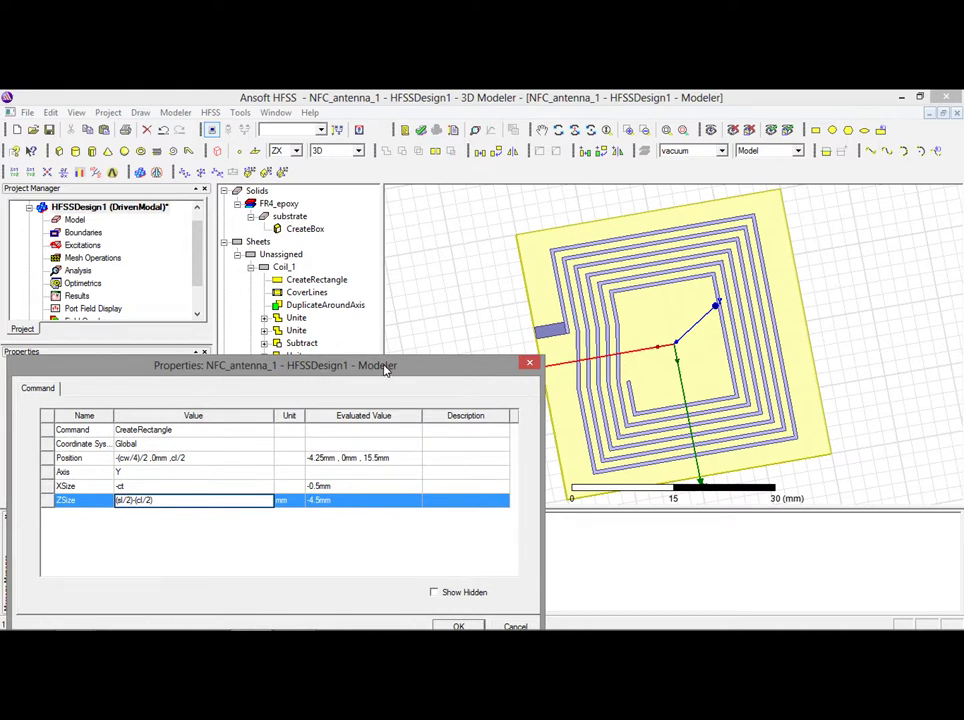
{"action": "left_click_drag", "start_coordinate": [383, 368], "coordinate": [376, 298]}
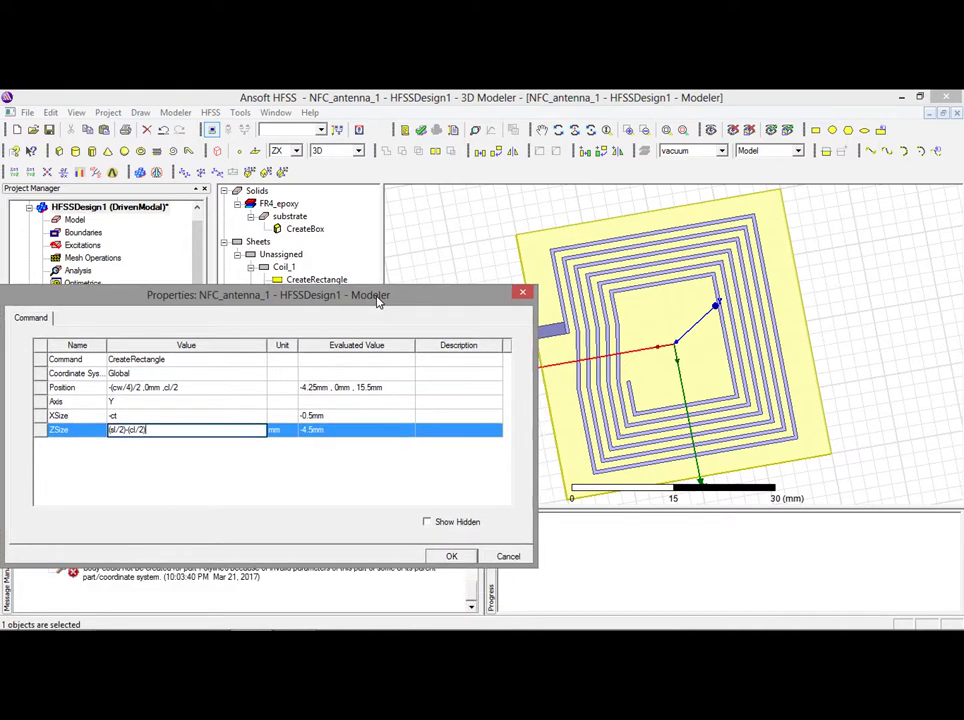
{"action": "left_click", "coordinate": [448, 555]}
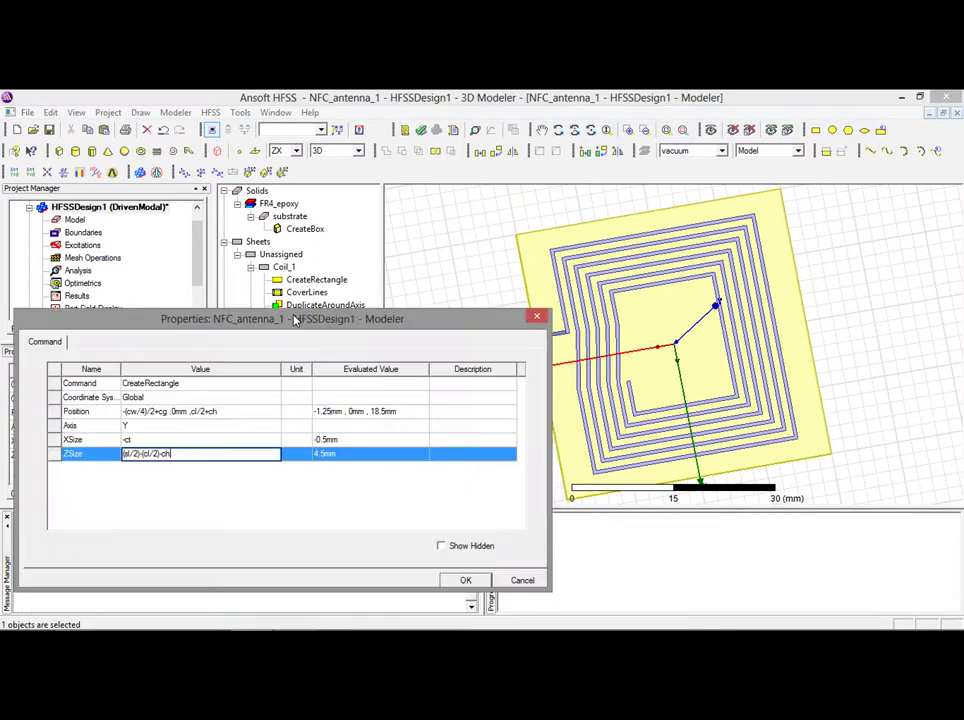
Finish line2's rectangle definition with a ZSize of (sl/2)-(cl/2)-ch.
{"action": "left_click_drag", "start_coordinate": [380, 316], "coordinate": [376, 291]}
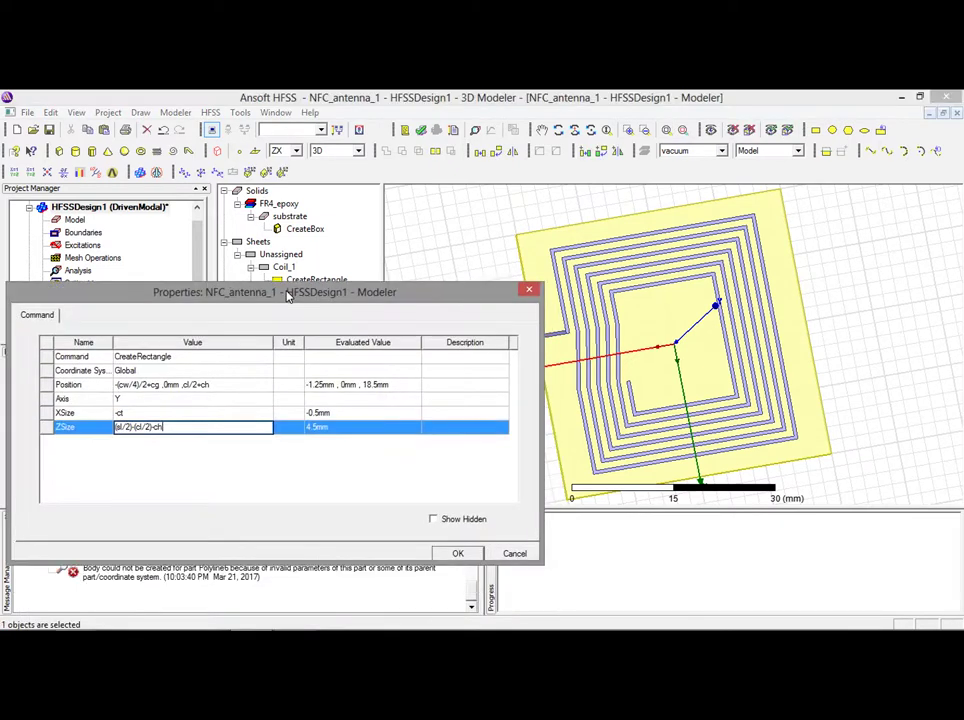
{"action": "left_click", "coordinate": [456, 555]}
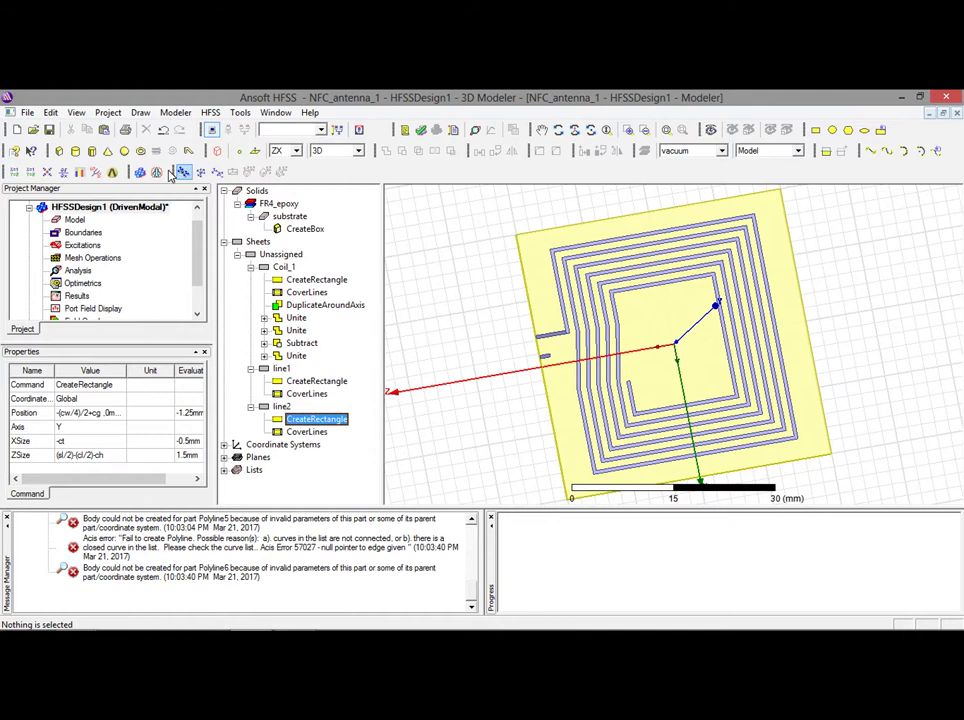
Set the design variable ch to 2 mm in the design properties.
{"action": "left_click", "coordinate": [210, 112]}
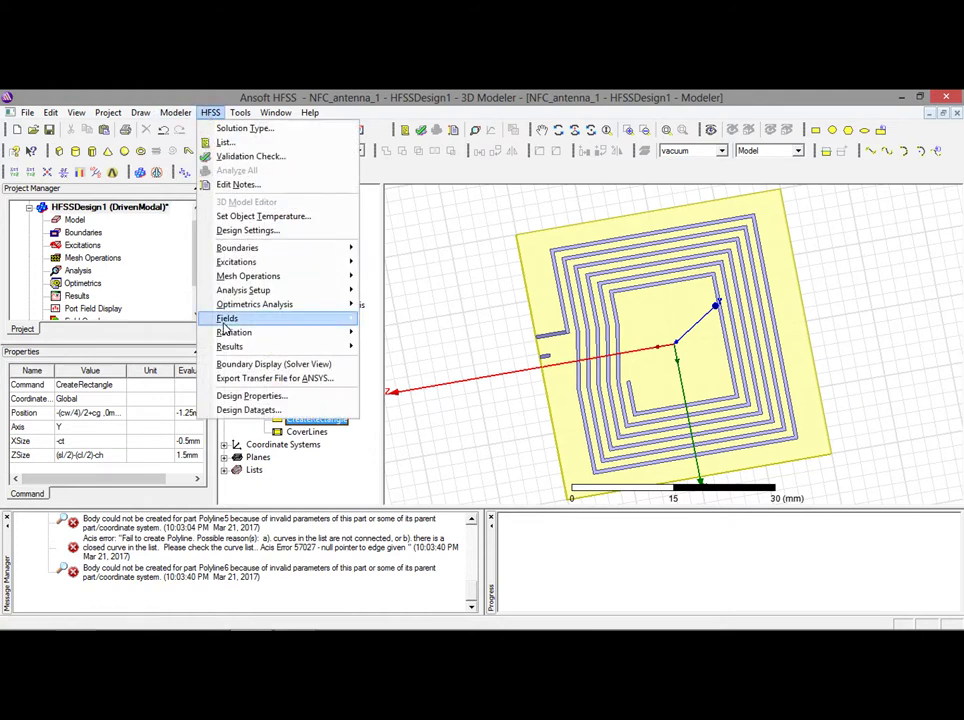
{"action": "left_click", "coordinate": [256, 397]}
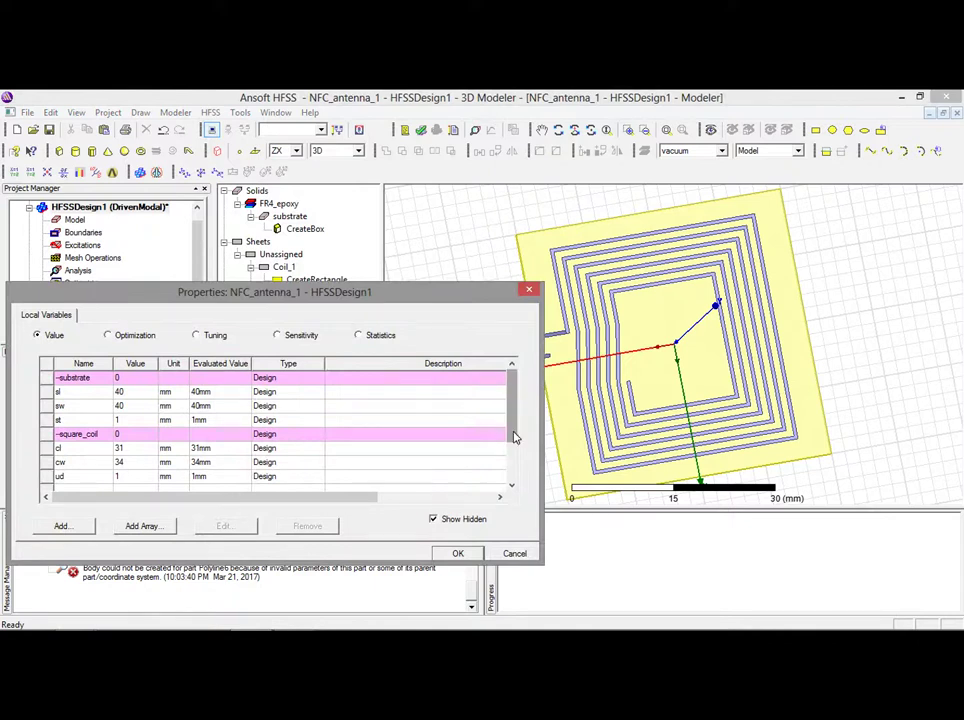
{"action": "left_click_drag", "start_coordinate": [514, 437], "coordinate": [512, 480]}
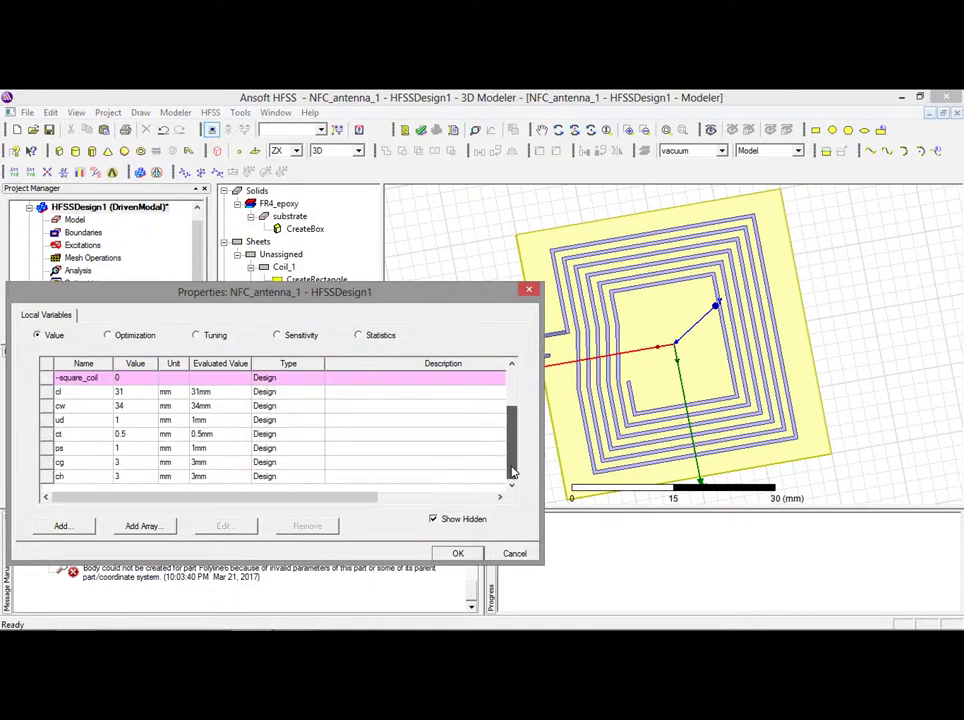
{"action": "left_click", "coordinate": [142, 480]}
{"action": "left_click", "coordinate": [140, 480]}
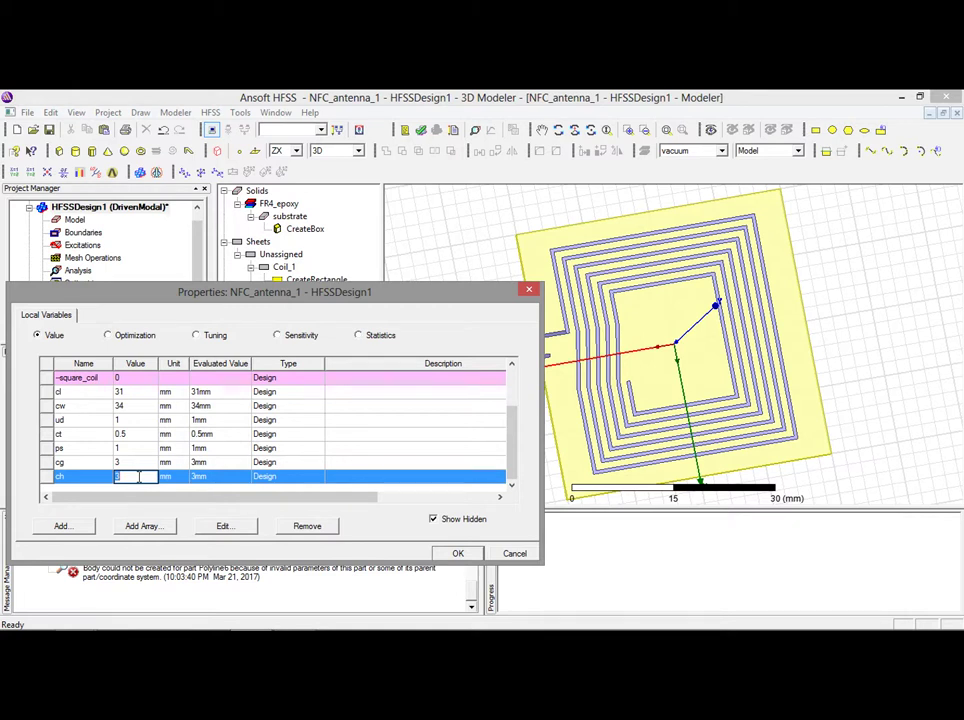
{"action": "type", "text": "2mm"}
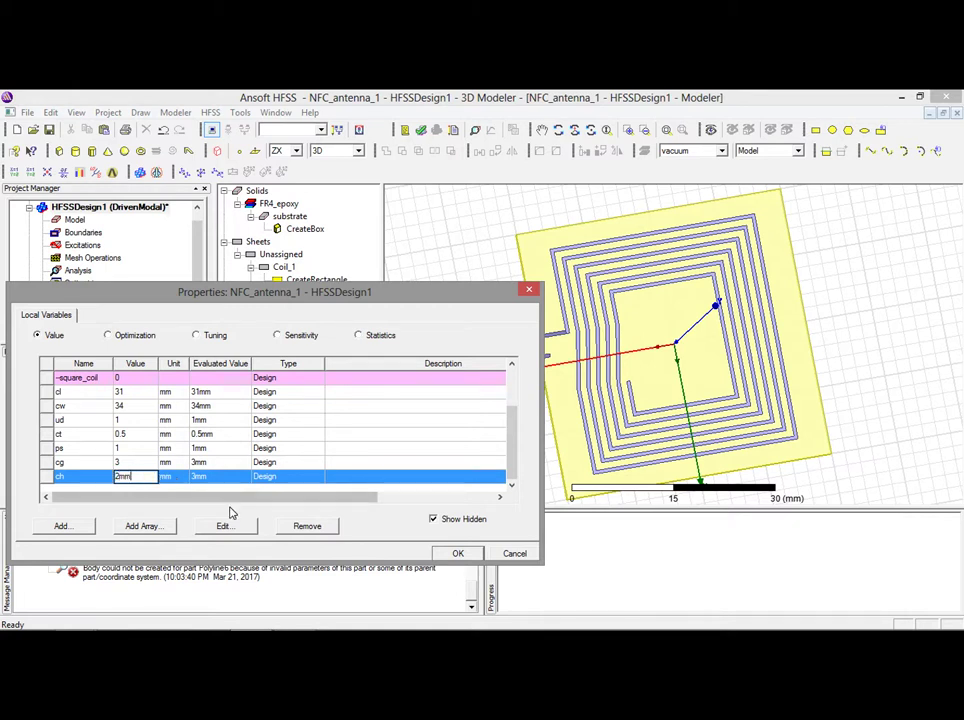
{"action": "left_click", "coordinate": [457, 555]}
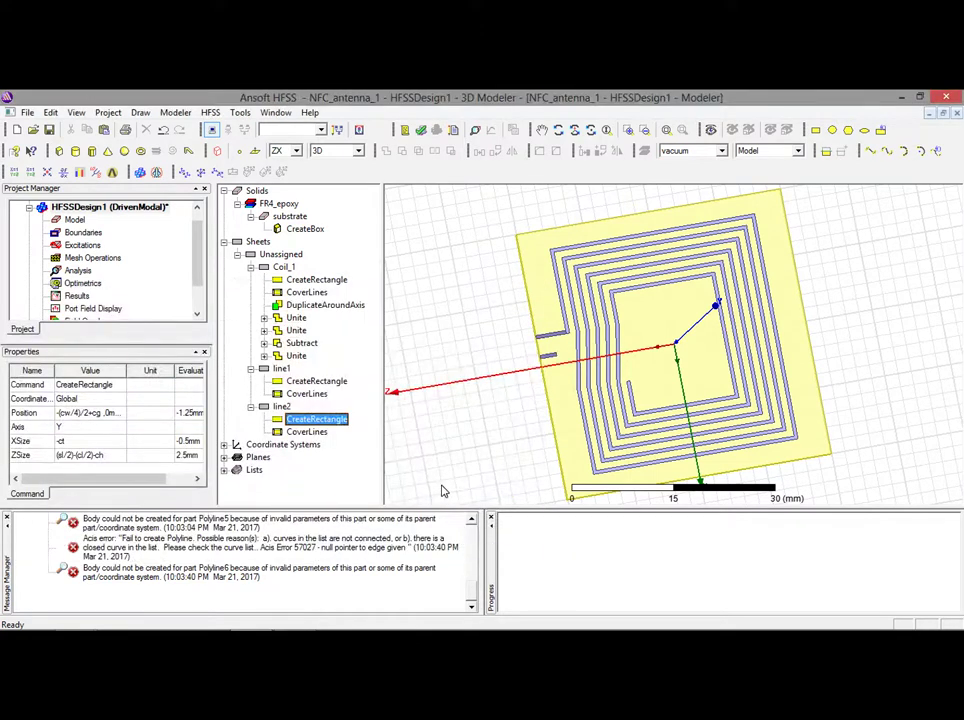
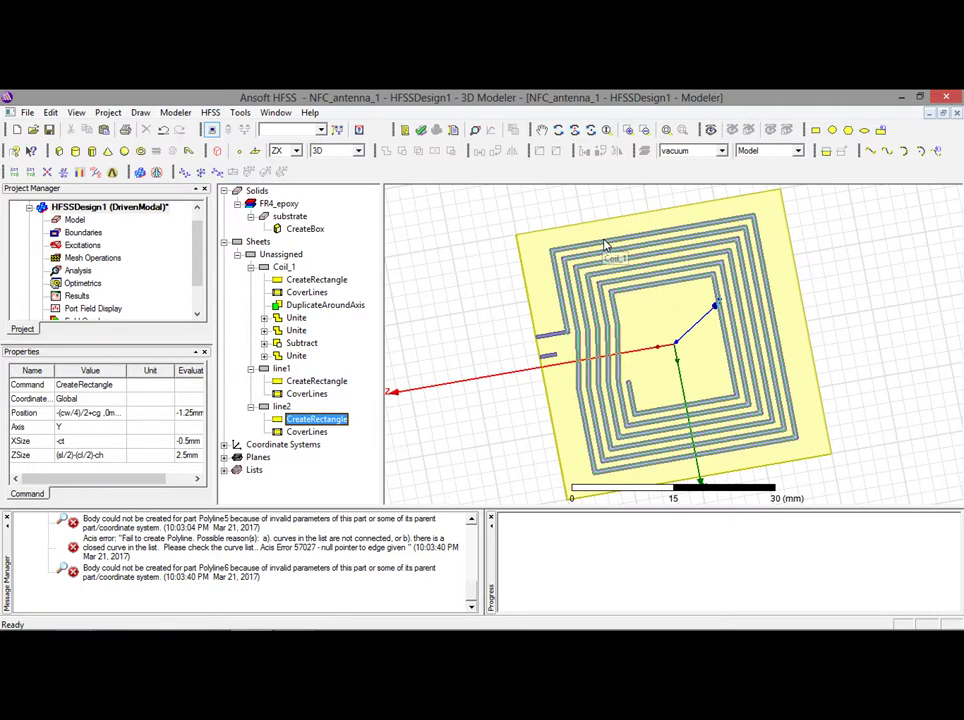
Draw a rectangle about 7.25 by 1.5 mm from line2's inner end at (-1.25, 0, 17.5), running alongside the outermost turn.
{"action": "left_click", "coordinate": [814, 130]}
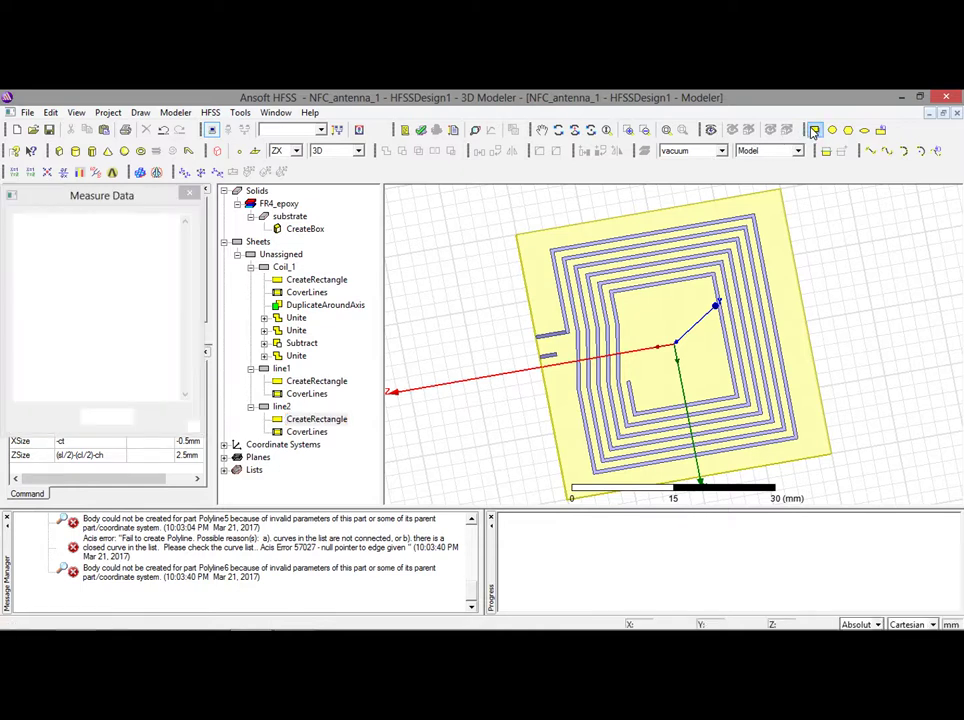
{"action": "left_click", "coordinate": [556, 357]}
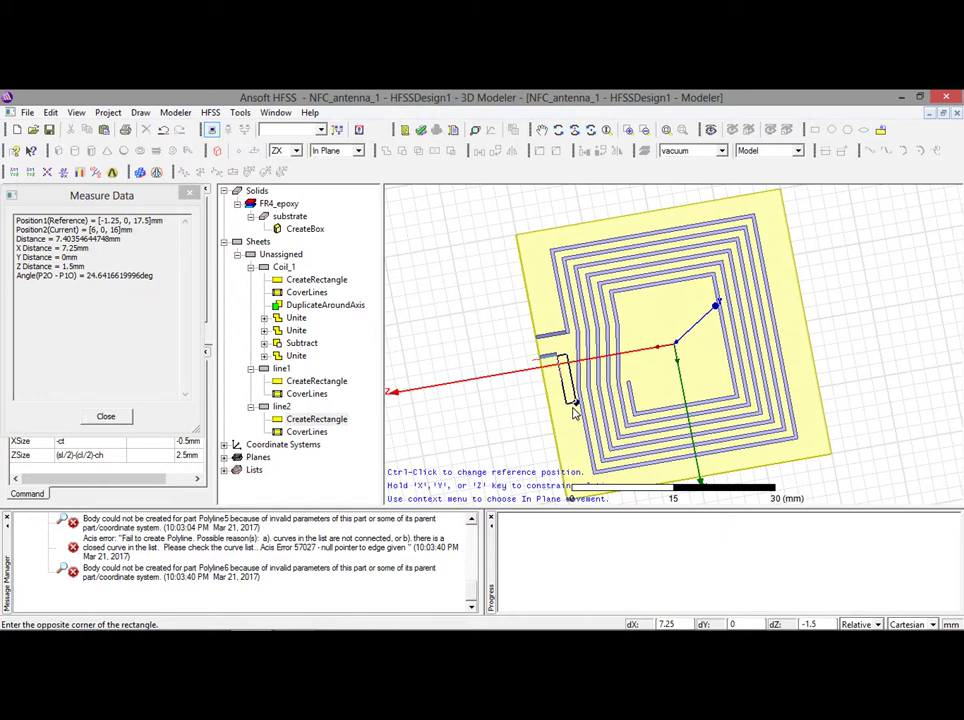
{"action": "left_click", "coordinate": [575, 413]}
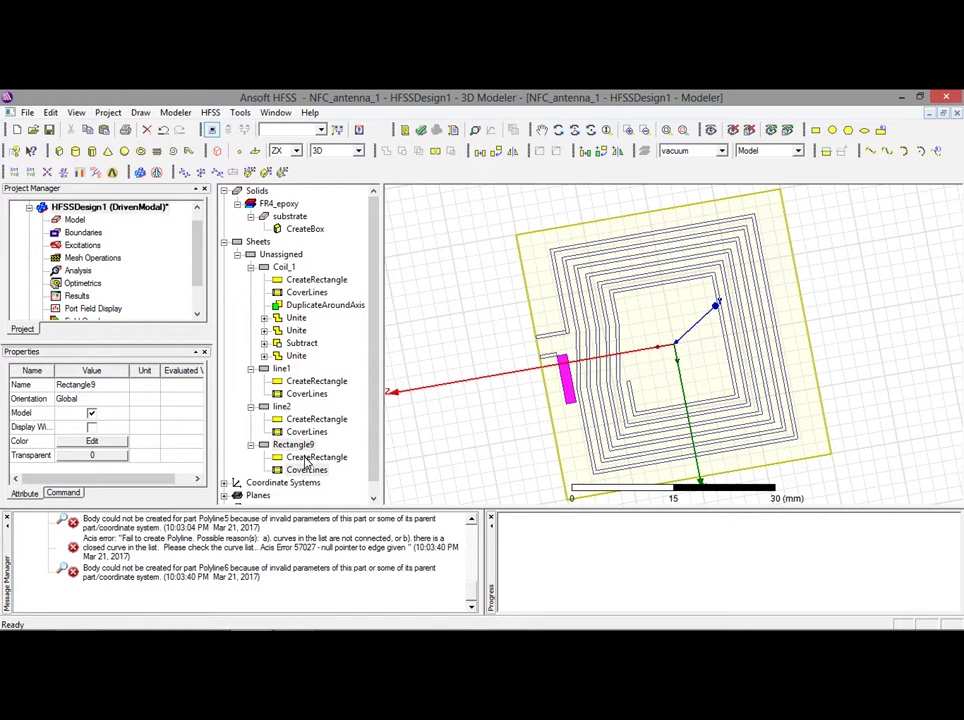
Copy line2's position formula -(cw/4)/2+cg, 0mm, cl/2+ch into the position of Rectangle9.
{"action": "double_click", "coordinate": [313, 421]}
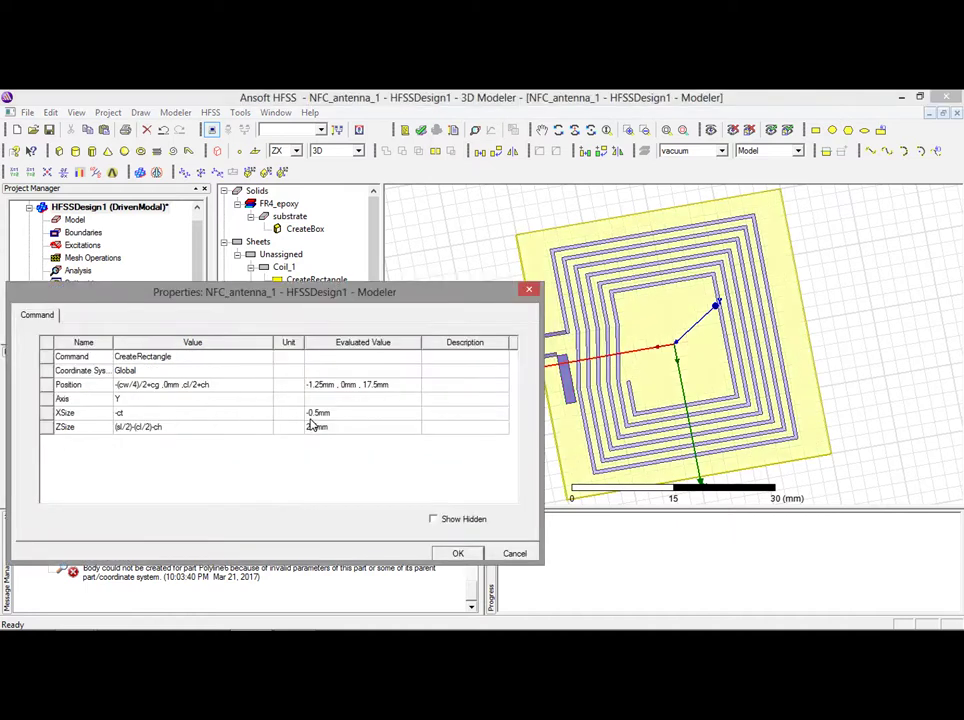
{"action": "left_click", "coordinate": [209, 386]}
{"action": "key", "text": "ctrl+c"}
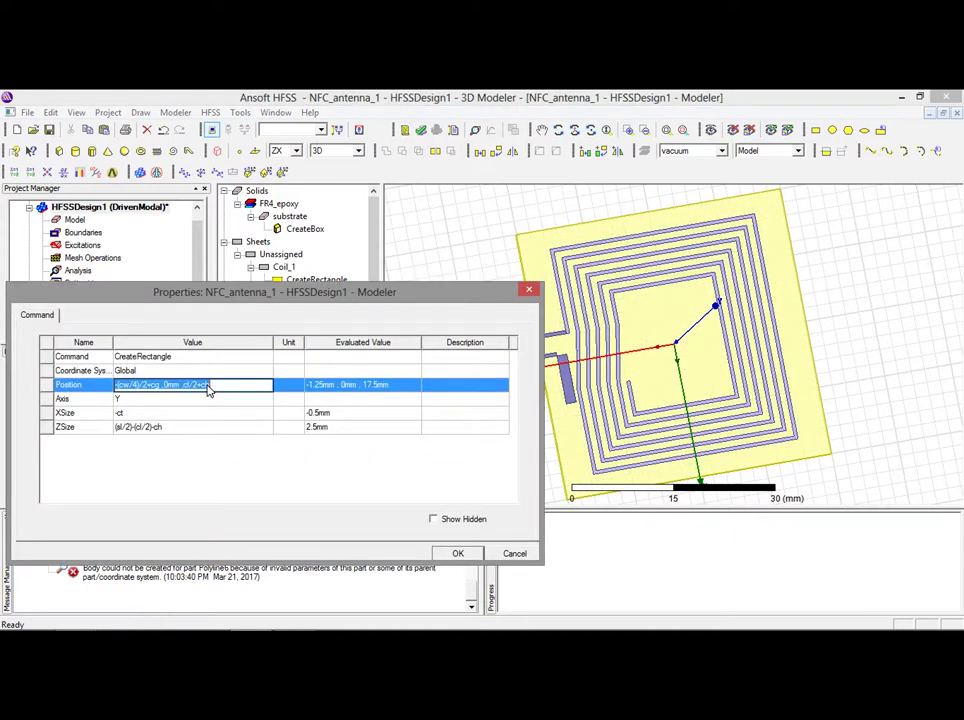
{"action": "left_click", "coordinate": [512, 557]}
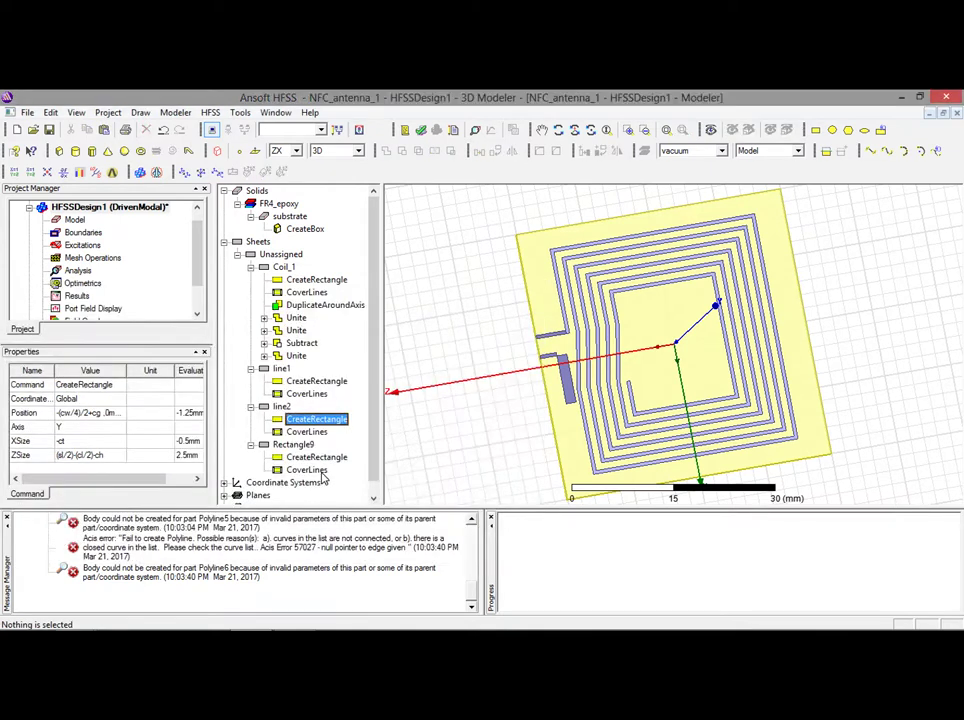
{"action": "double_click", "coordinate": [317, 458]}
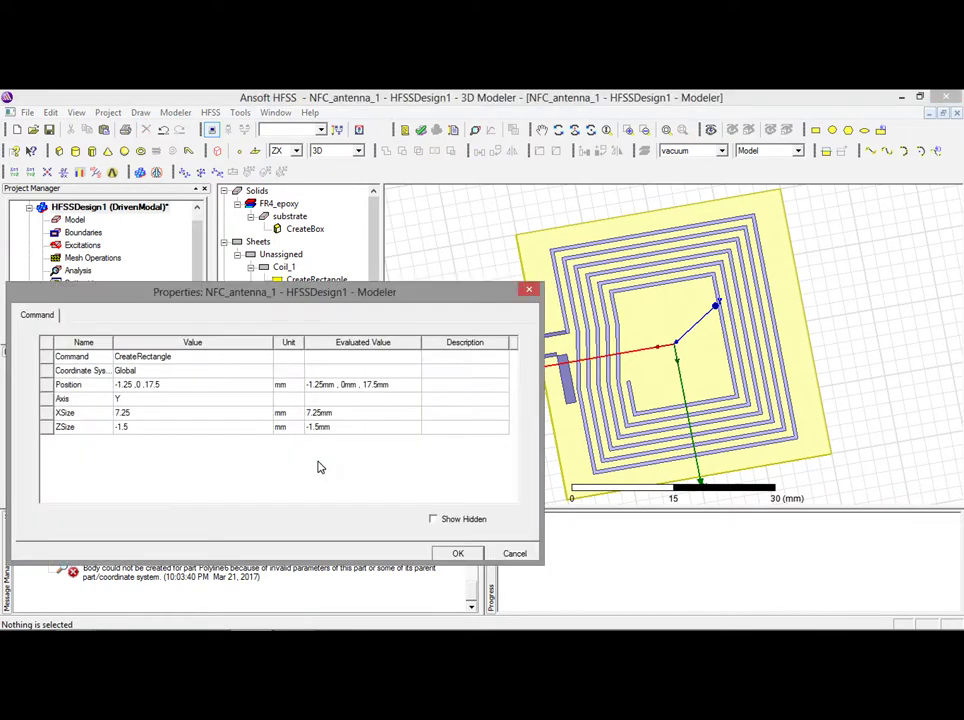
{"action": "left_click", "coordinate": [188, 387]}
{"action": "key", "text": "ctrl+v"}
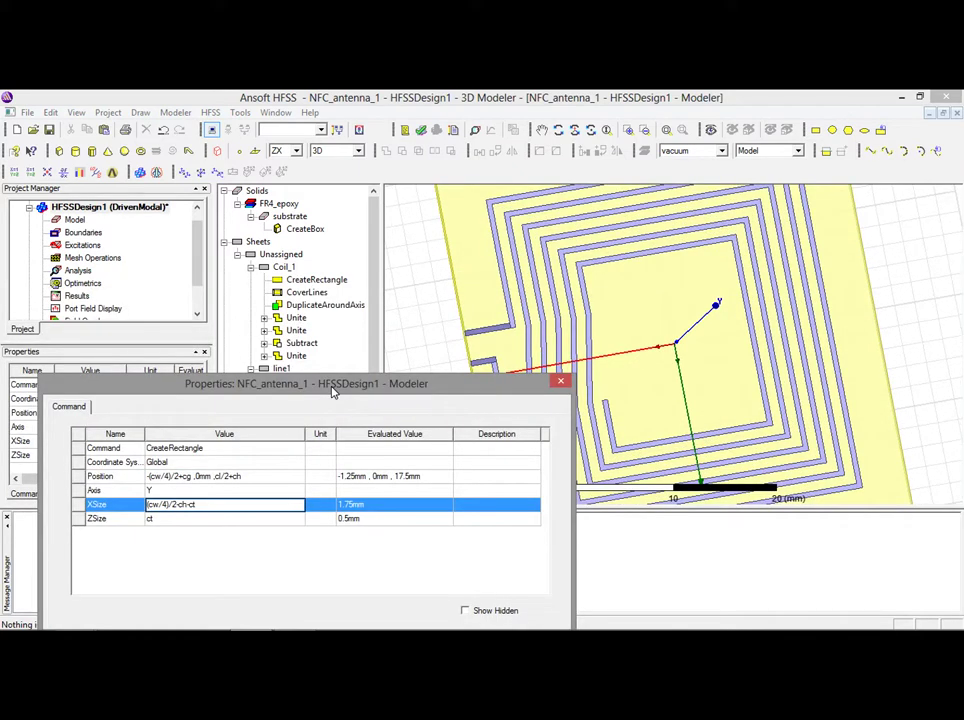
Set Rectangle9's XSize to (cw/4)-ch-ct and its ZSize to ct, and apply the definition.
{"action": "type", "text": "h"}
{"action": "key", "text": "Left"}
{"action": "key", "text": "Left"}
{"action": "key", "text": "Left"}
{"action": "key", "text": "BackSpace"}
{"action": "key", "text": "BackSpace"}
{"action": "left_click_drag", "start_coordinate": [412, 388], "coordinate": [390, 180]}
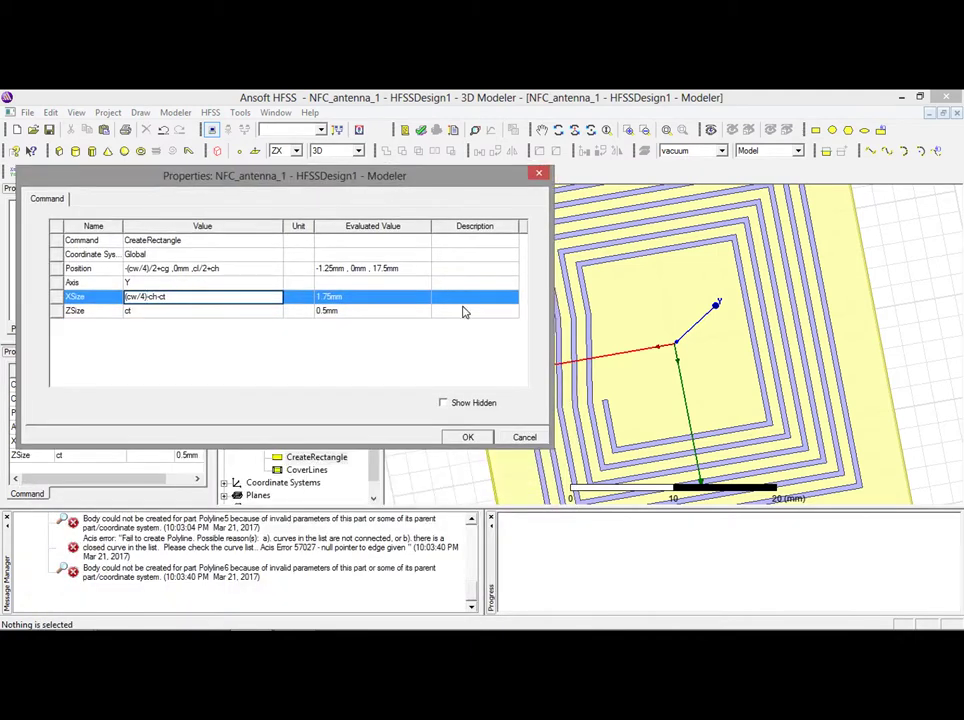
{"action": "left_click", "coordinate": [466, 438]}
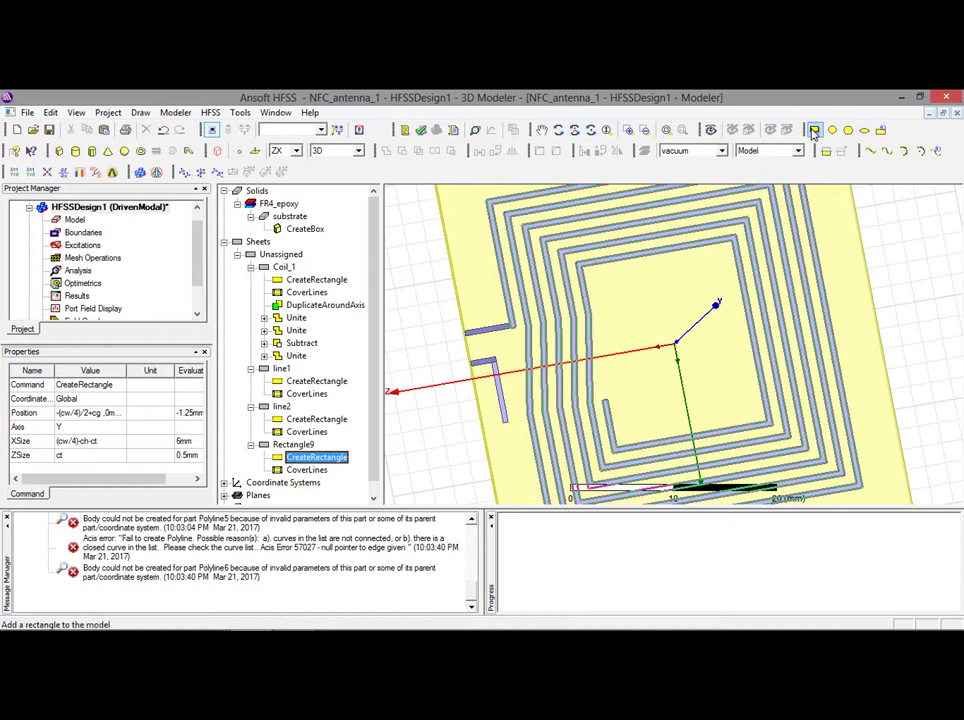
Start drawing a box, and meanwhile set Rectangle9's XSize to (cw/4)-ch-ct-ct.
{"action": "left_click", "coordinate": [60, 150]}
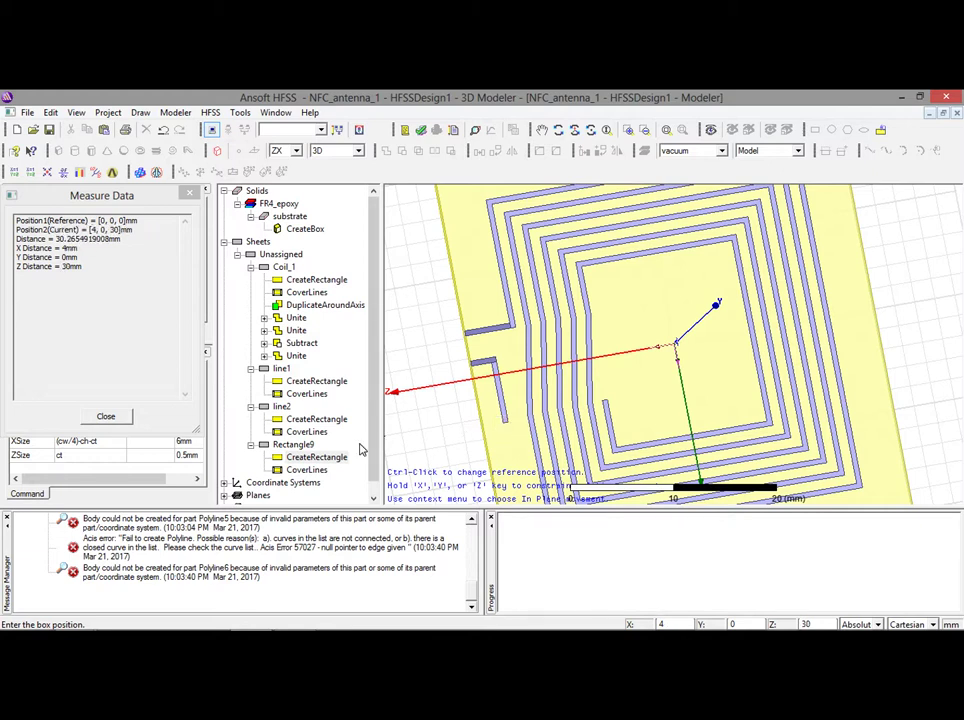
{"action": "double_click", "coordinate": [312, 457]}
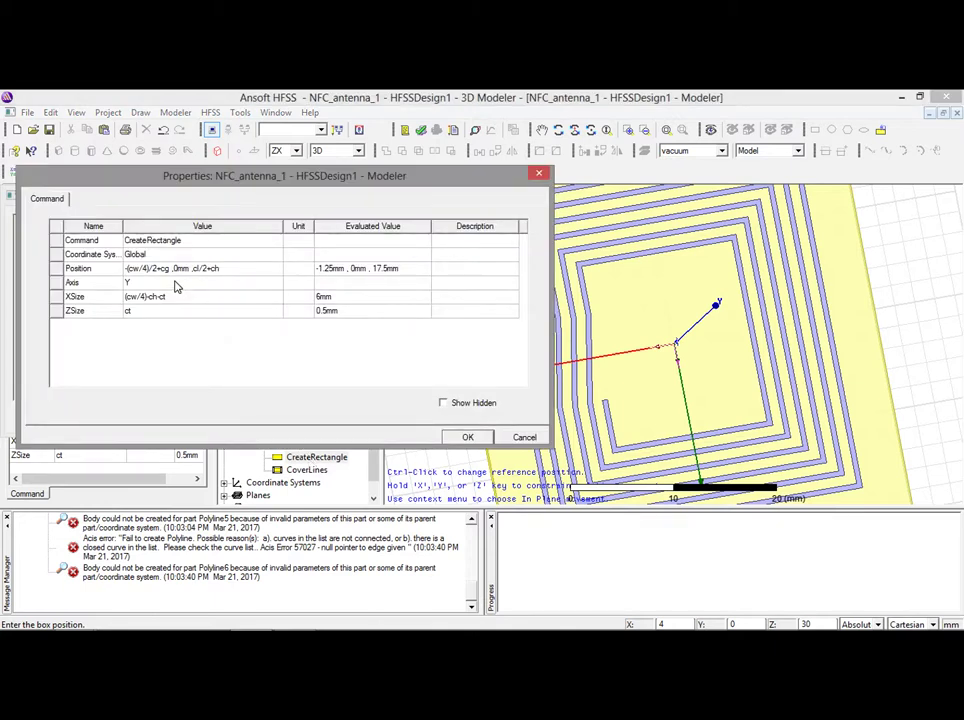
{"action": "left_click", "coordinate": [174, 300]}
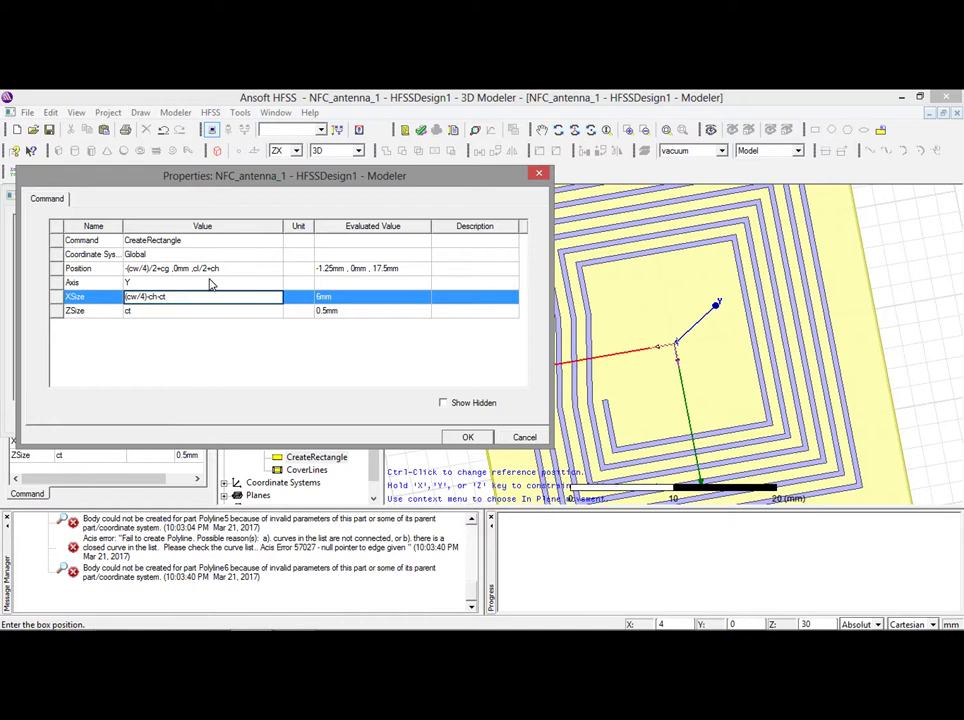
{"action": "left_click_drag", "start_coordinate": [275, 179], "coordinate": [215, 209]}
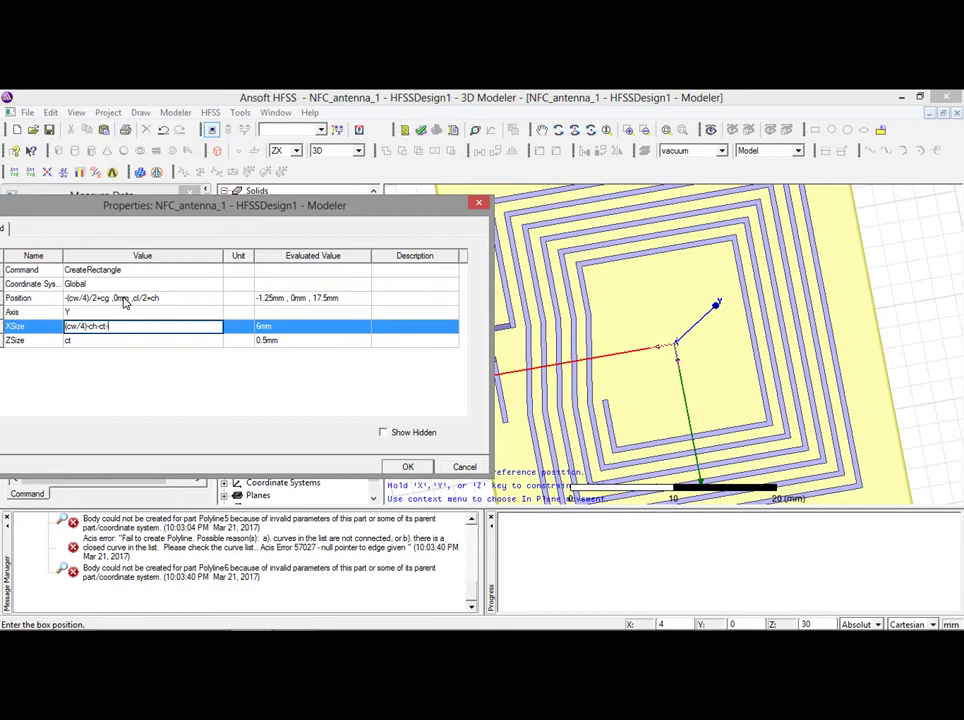
{"action": "left_click", "coordinate": [406, 467]}
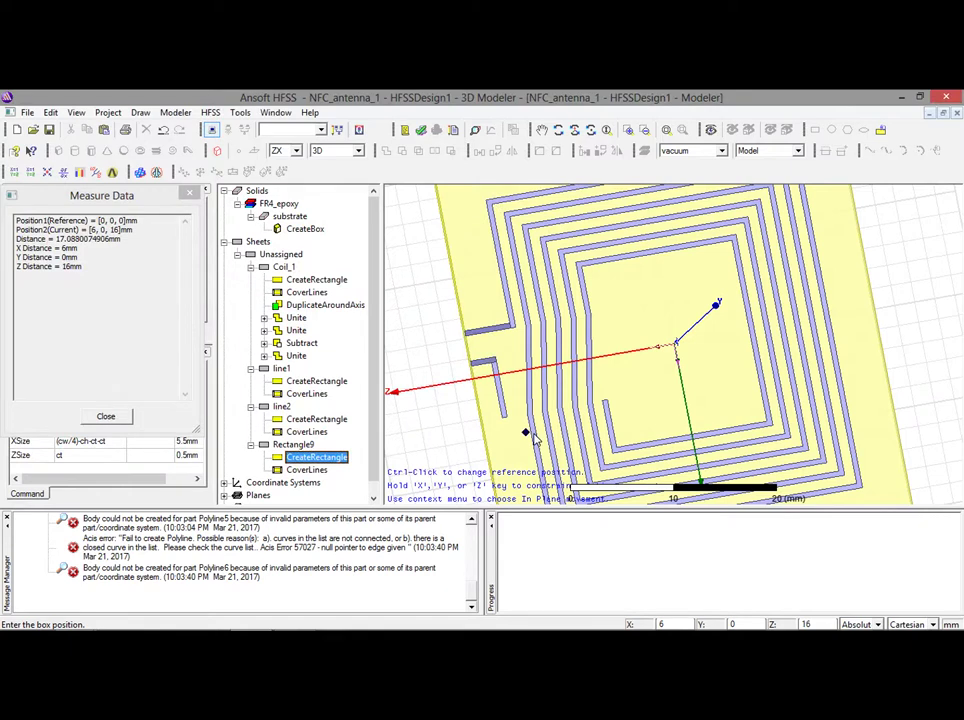
Draw the box, about 1.3 by 10 by 10 mm, from Rectangle9's free end at (4.25, 0, 18) across the turns to the coil's inner end.
{"action": "left_click", "coordinate": [502, 419]}
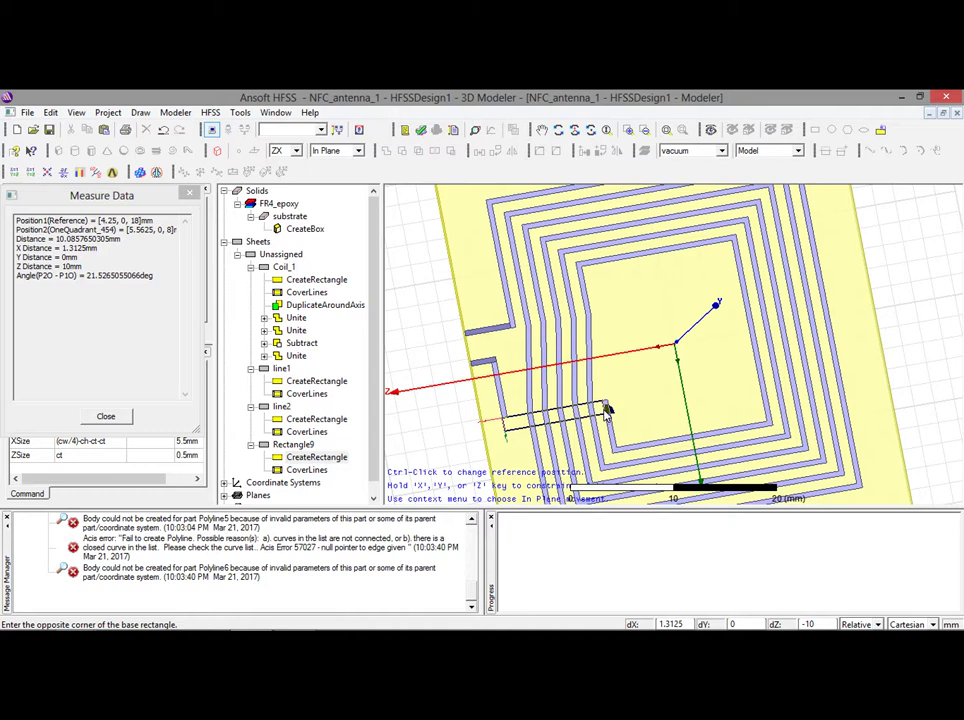
{"action": "left_click", "coordinate": [605, 418]}
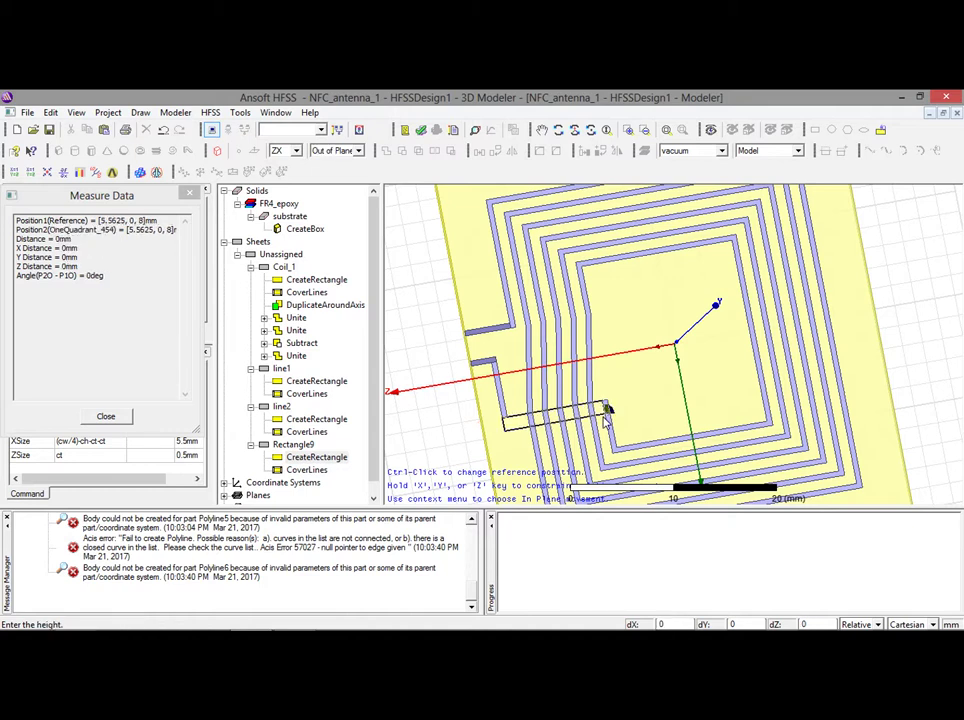
{"action": "left_click", "coordinate": [619, 403]}
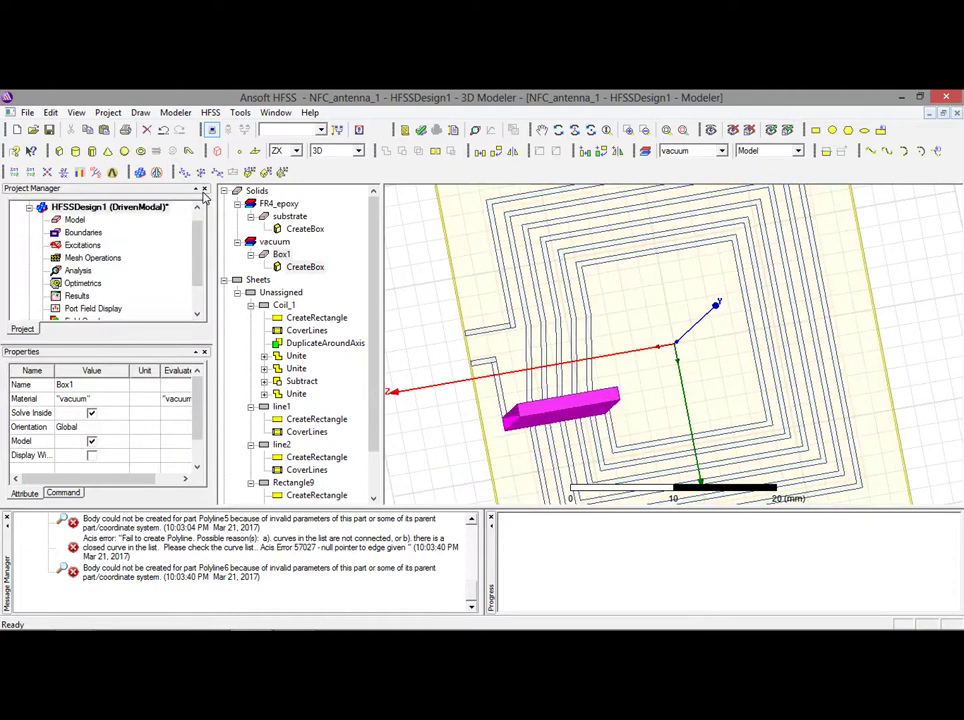
Define the box with position (cw/4)/2, 0mm, cl/2+ch+ct, XSize ct, YSize ct and ZSize -(5*(ct+ps)+ch).
{"action": "double_click", "coordinate": [305, 266]}
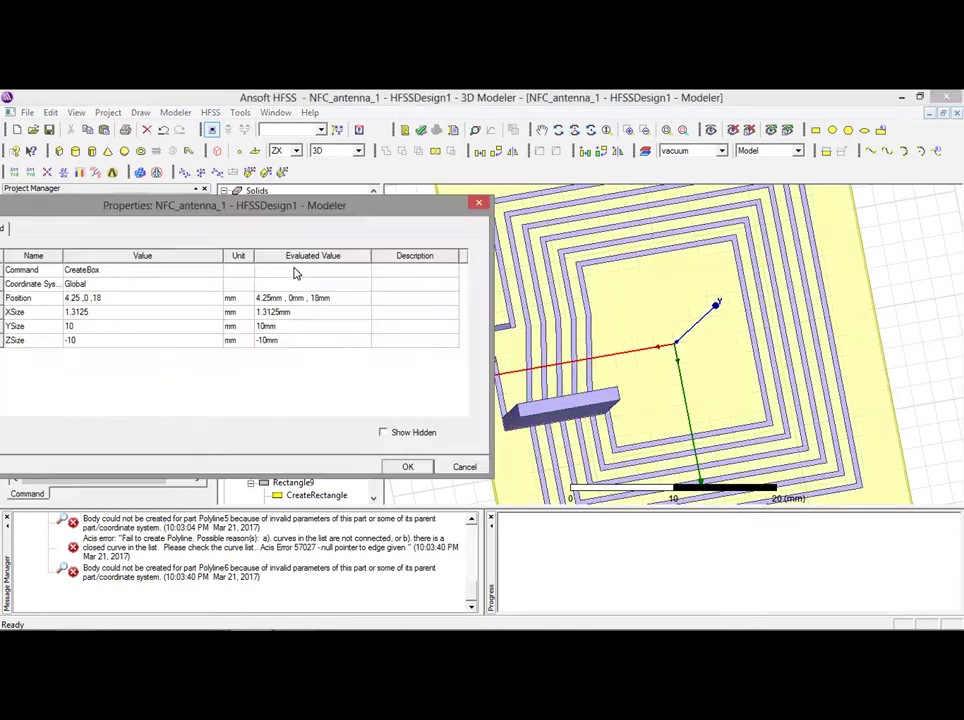
{"action": "left_click_drag", "start_coordinate": [389, 212], "coordinate": [485, 485]}
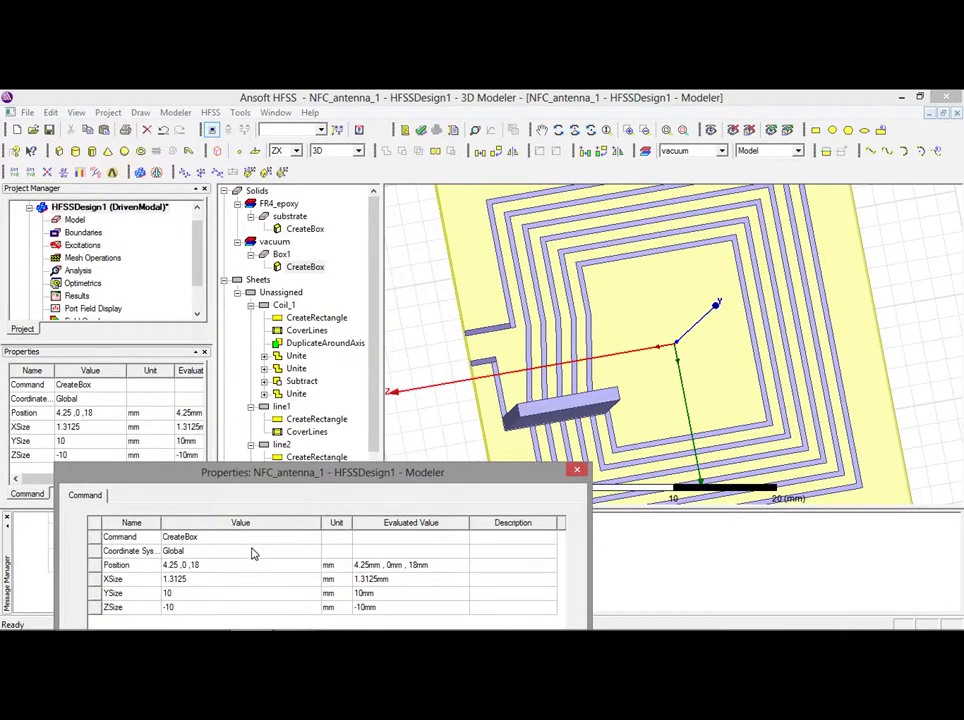
{"action": "left_click", "coordinate": [196, 566]}
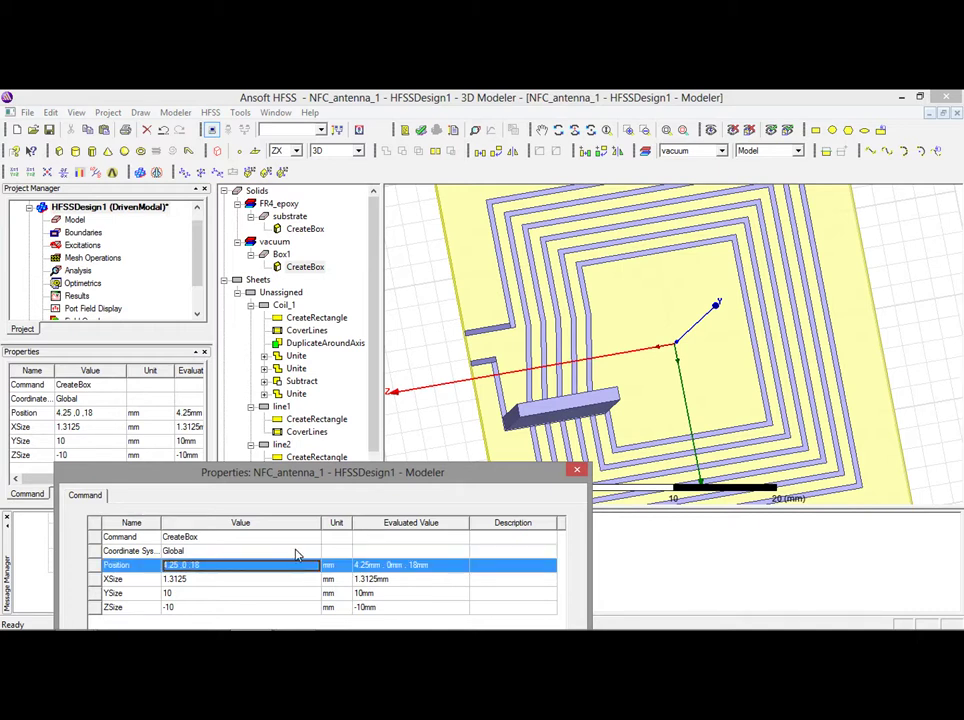
{"action": "left_click", "coordinate": [578, 470]}
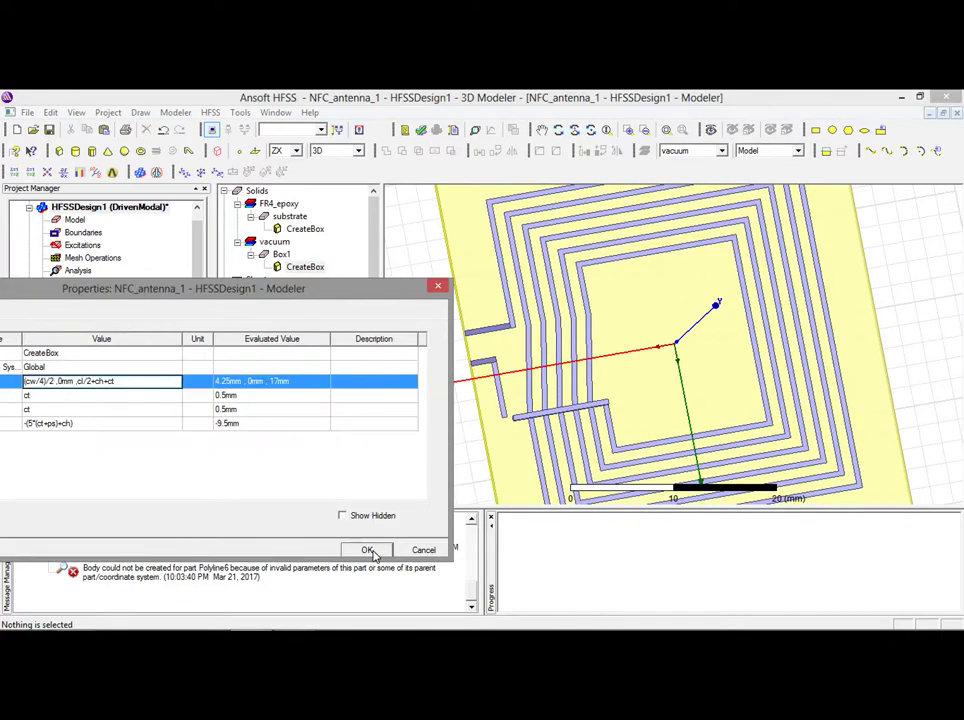
{"action": "left_click", "coordinate": [368, 551]}
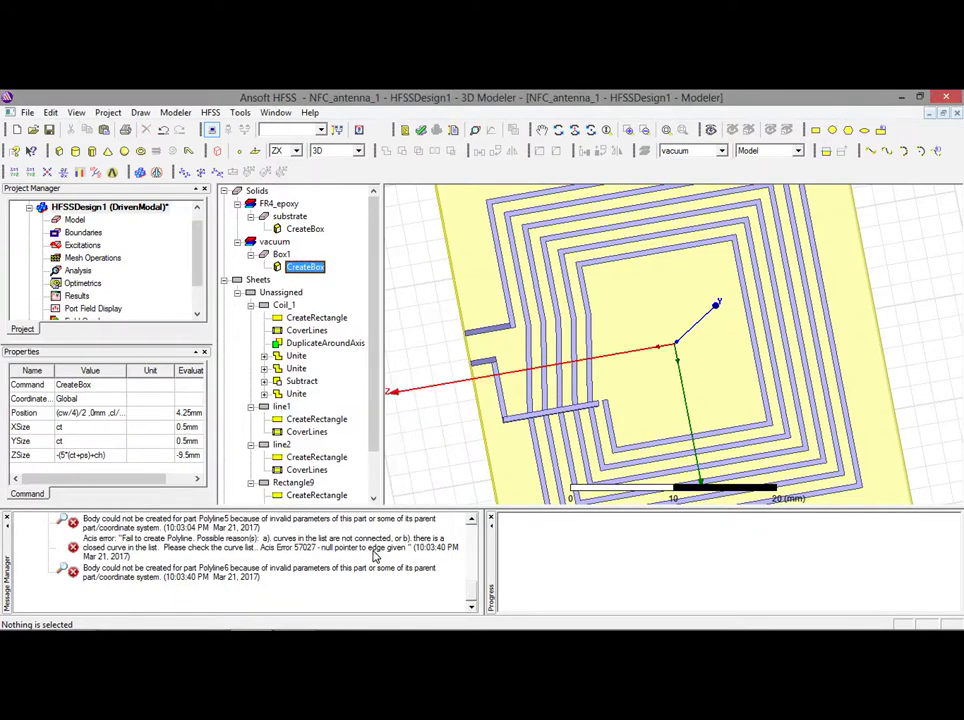
Extend the bridging box to the coil's inner end by setting its ZSize to -(5*(ct+ps)+ch)-ct.
{"action": "double_click", "coordinate": [305, 269]}
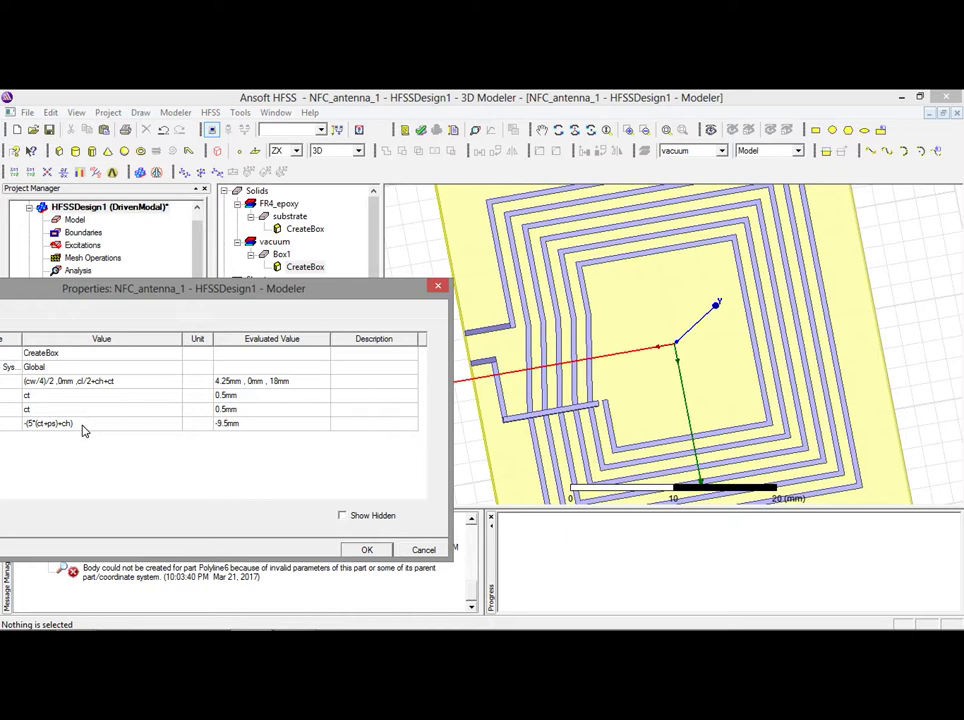
{"action": "double_click", "coordinate": [83, 427]}
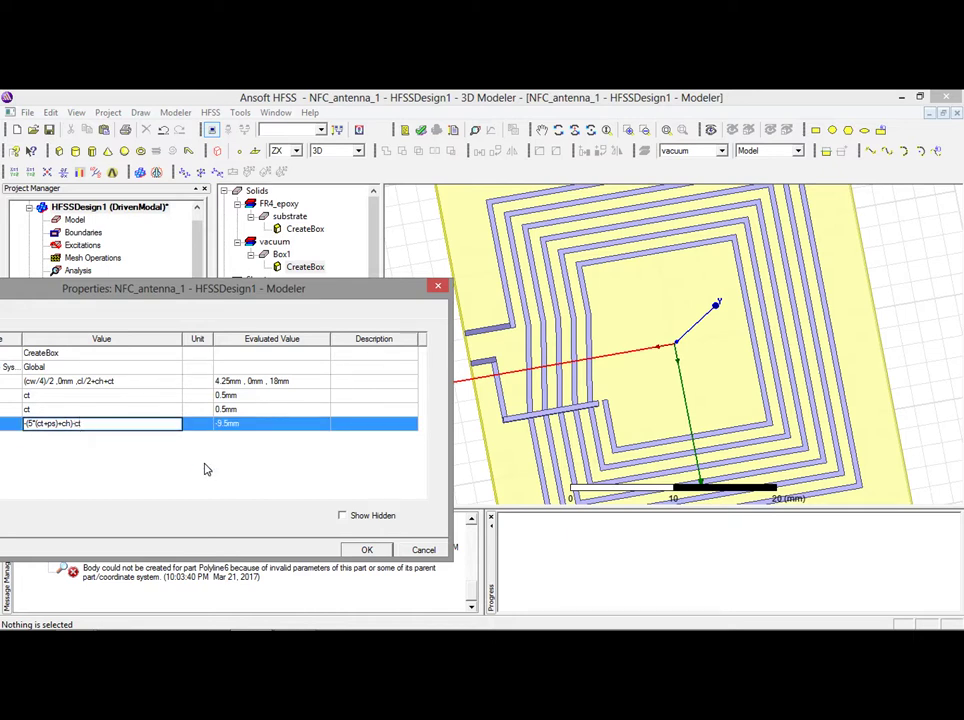
{"action": "left_click", "coordinate": [369, 550]}
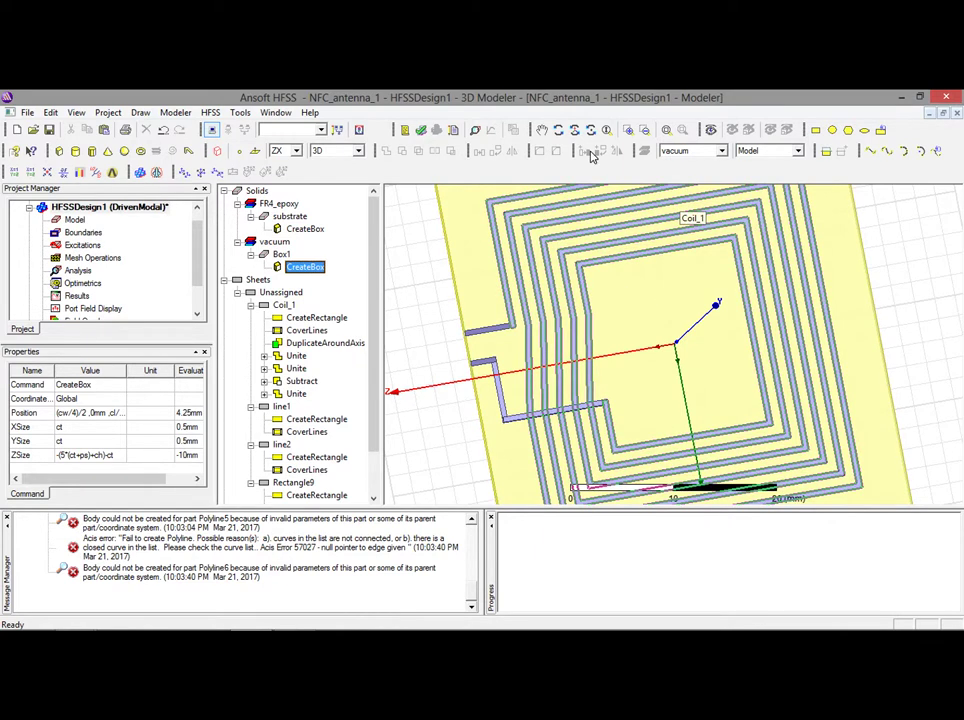
{"action": "left_click", "coordinate": [815, 131]}
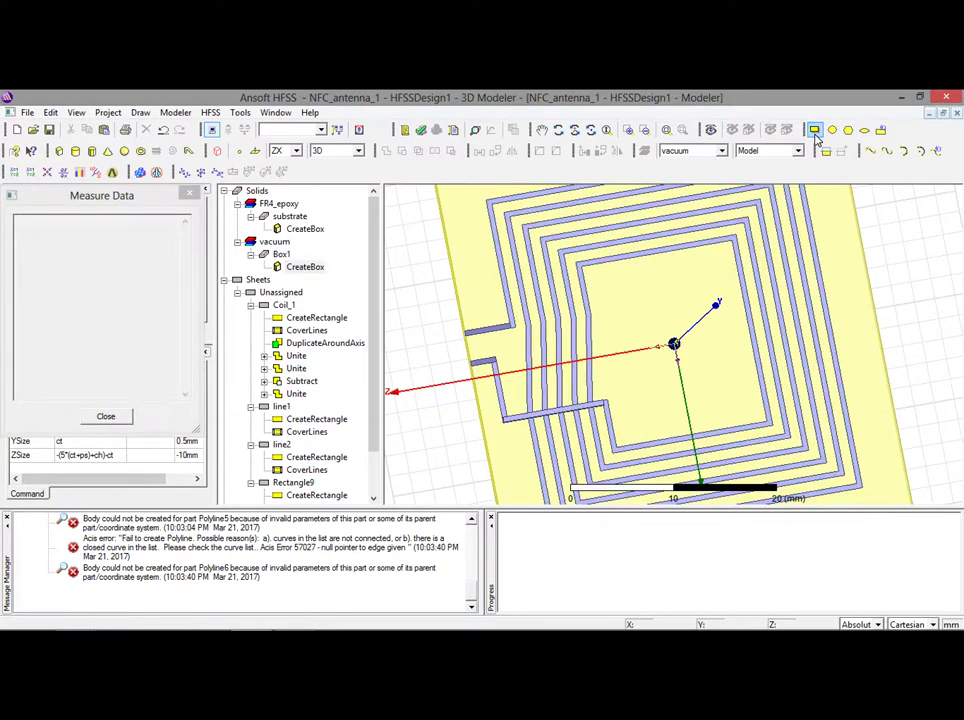
{"action": "key", "text": "Escape"}
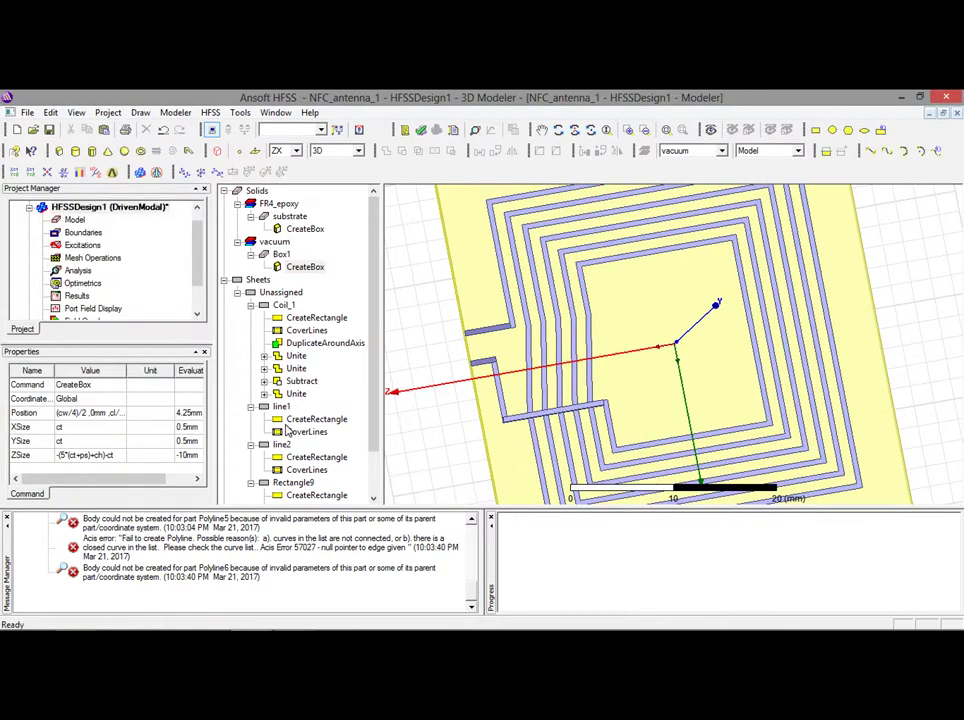
Select FR4_epoxy as the material of the bridging box Box1.
{"action": "double_click", "coordinate": [282, 256]}
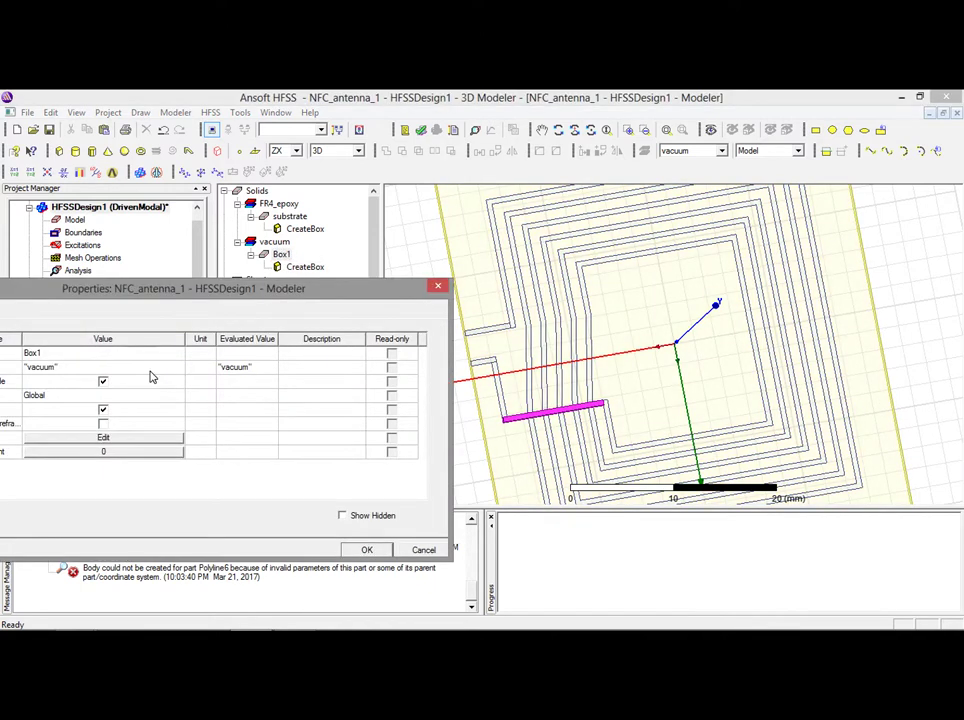
{"action": "left_click", "coordinate": [75, 358]}
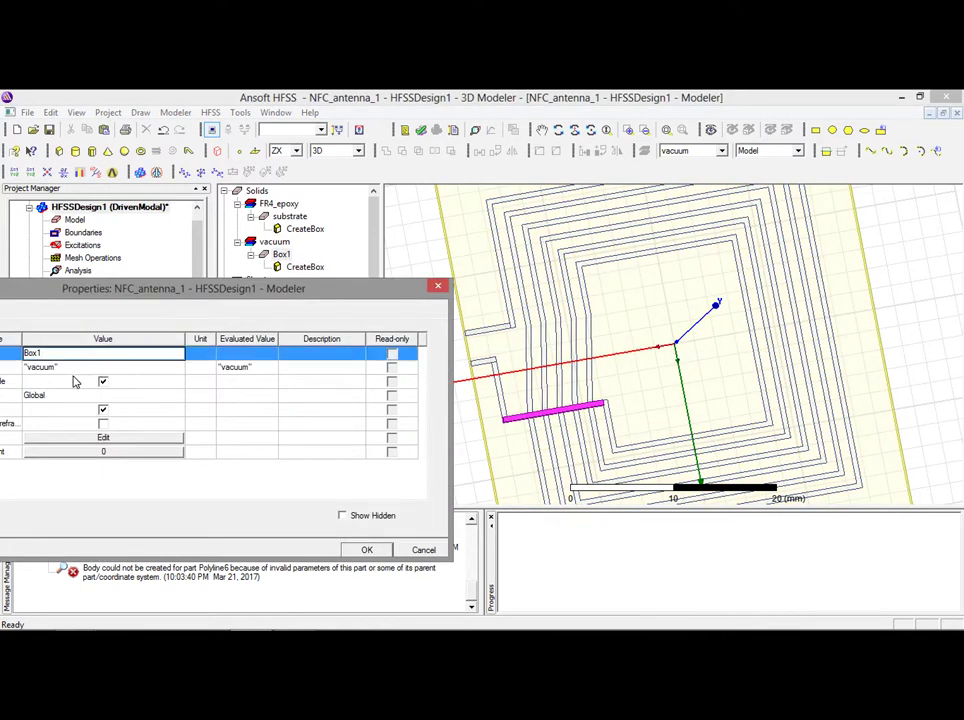
{"action": "left_click", "coordinate": [60, 369]}
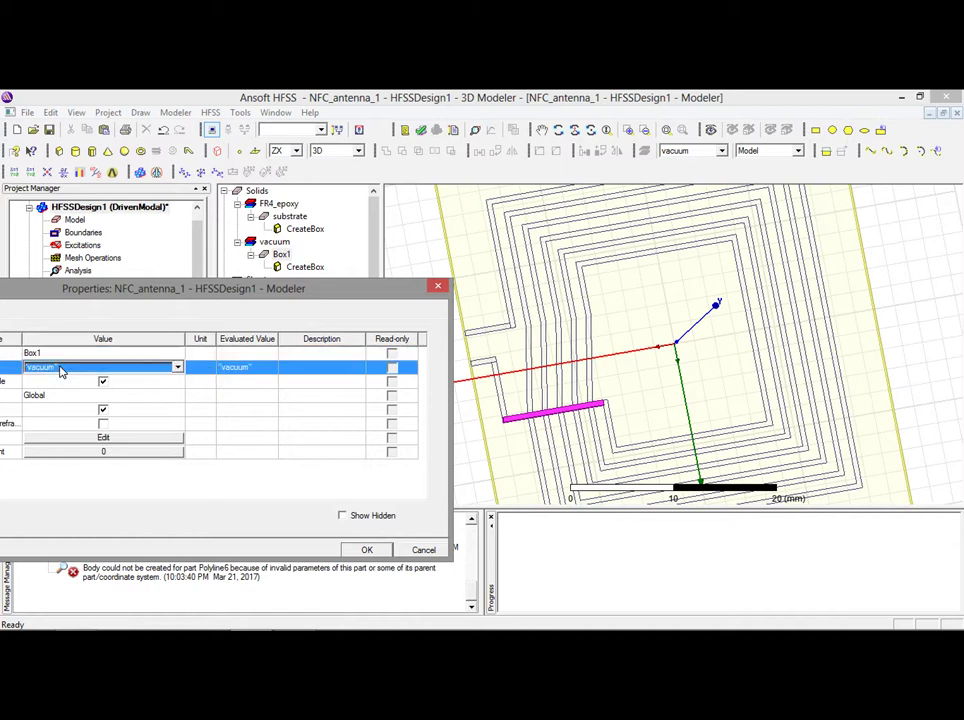
{"action": "left_click", "coordinate": [60, 369]}
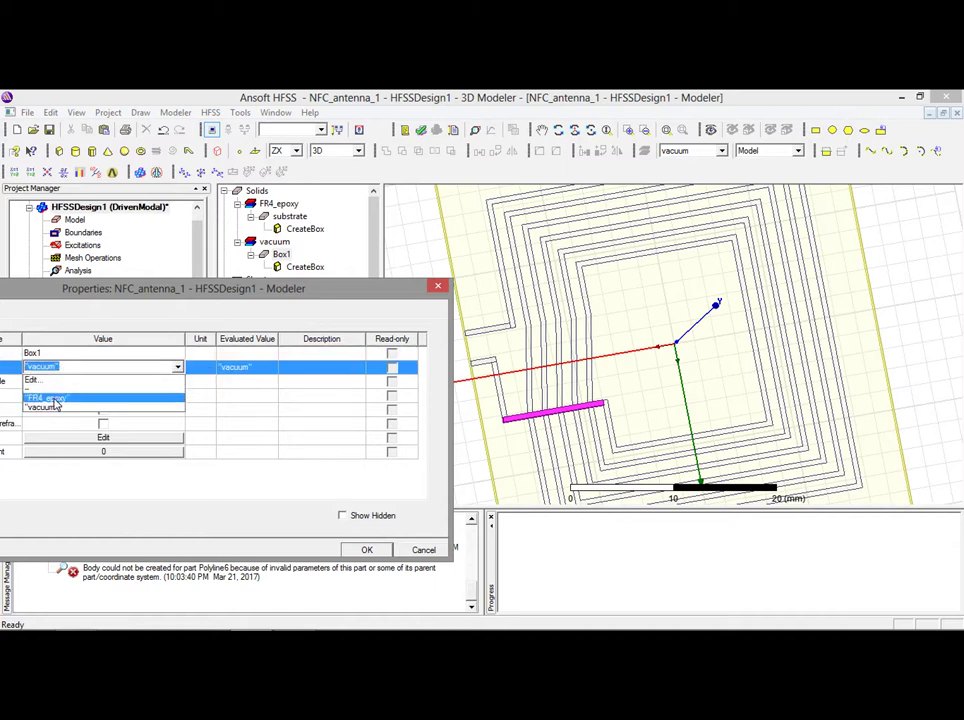
{"action": "left_click", "coordinate": [55, 399]}
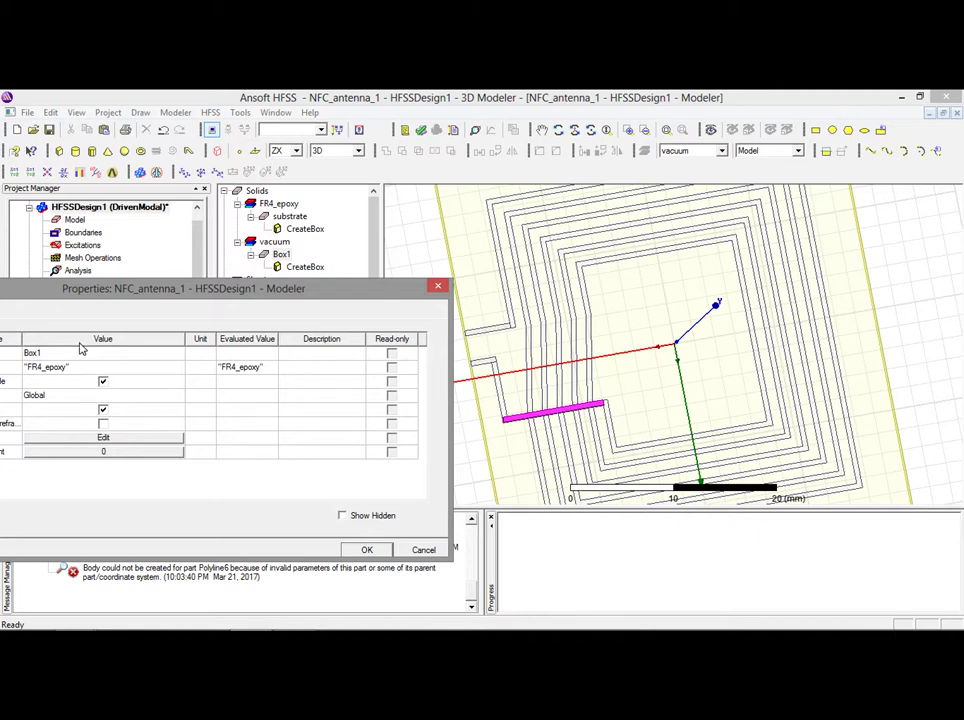
Search the material library by name for "non" and "r", and leave it without choosing a material.
{"action": "left_click", "coordinate": [62, 369]}
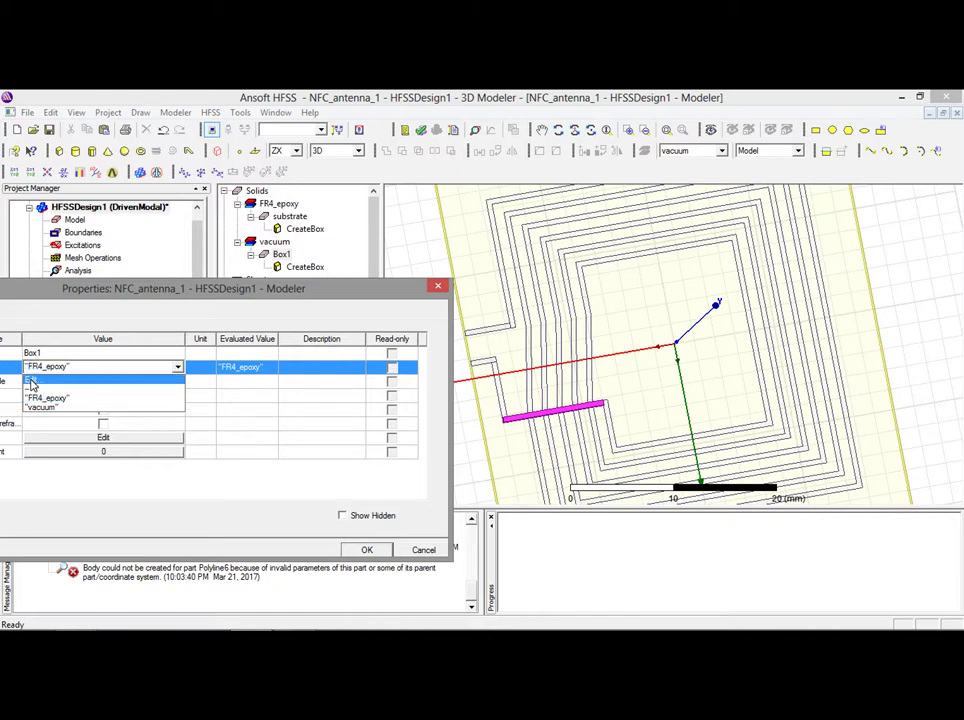
{"action": "left_click", "coordinate": [32, 384]}
{"action": "left_click", "coordinate": [80, 310]}
{"action": "type", "text": "non"}
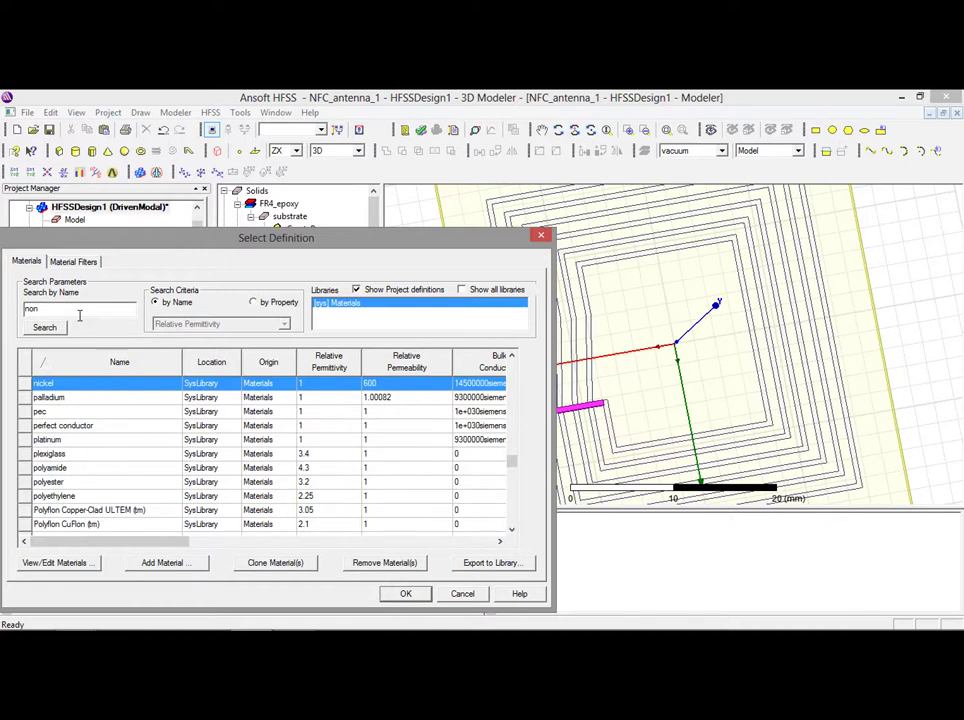
{"action": "key", "text": "BackSpace"}
{"action": "key", "text": "BackSpace"}
{"action": "key", "text": "BackSpace"}
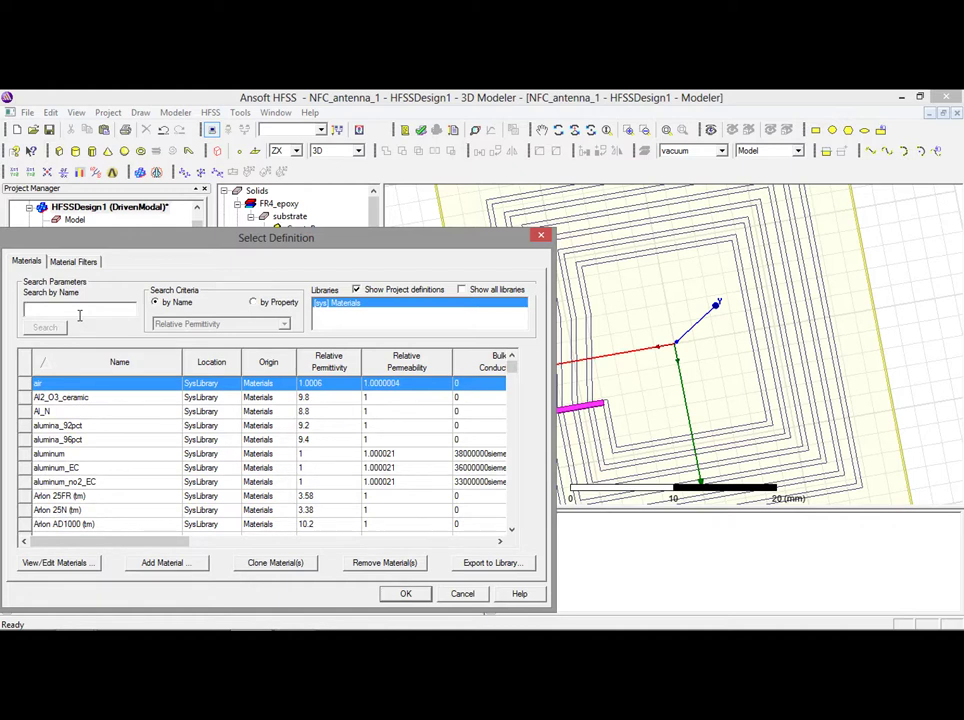
{"action": "type", "text": "r"}
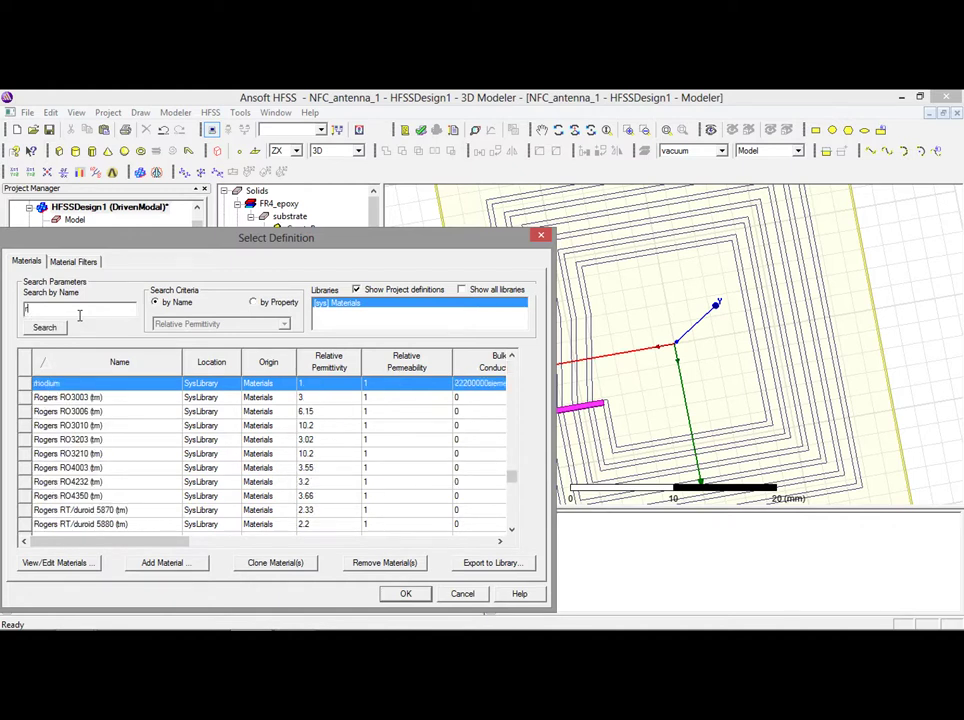
{"action": "key", "text": "Escape"}
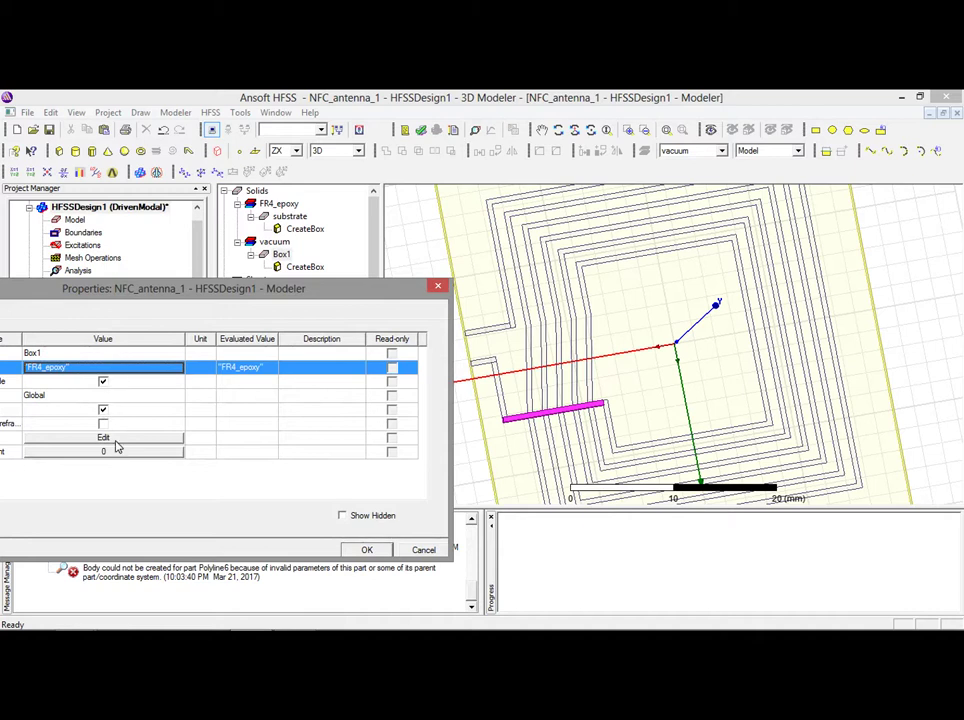
Give the bridging box Box1 a dark magenta colour (red 128, green 0, blue 64) and a transparency of 0.2.
{"action": "left_click", "coordinate": [167, 441]}
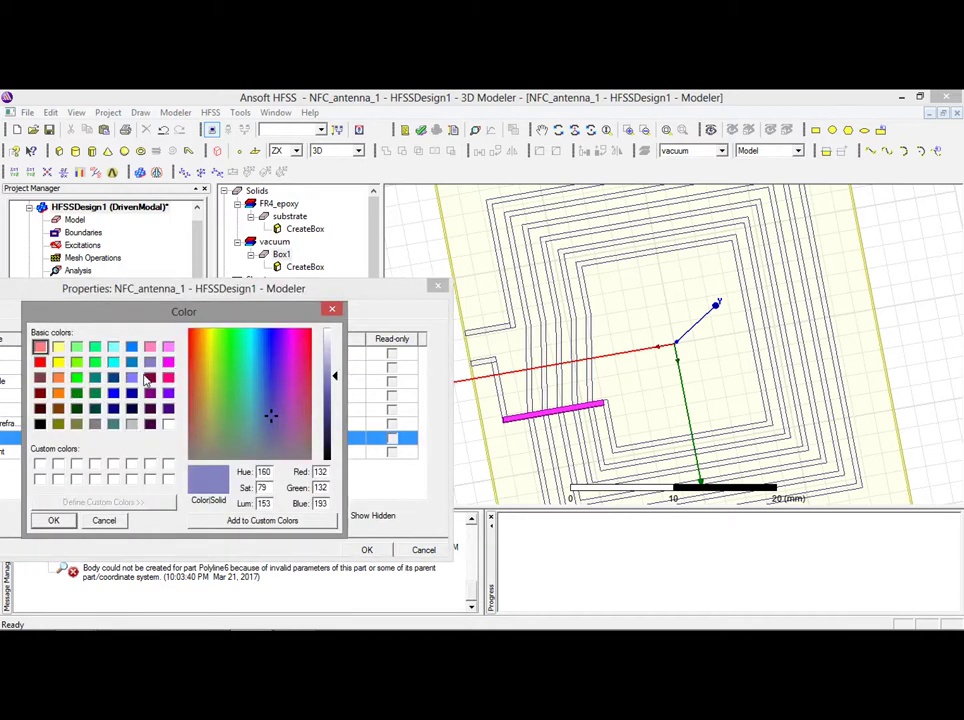
{"action": "left_click", "coordinate": [150, 377]}
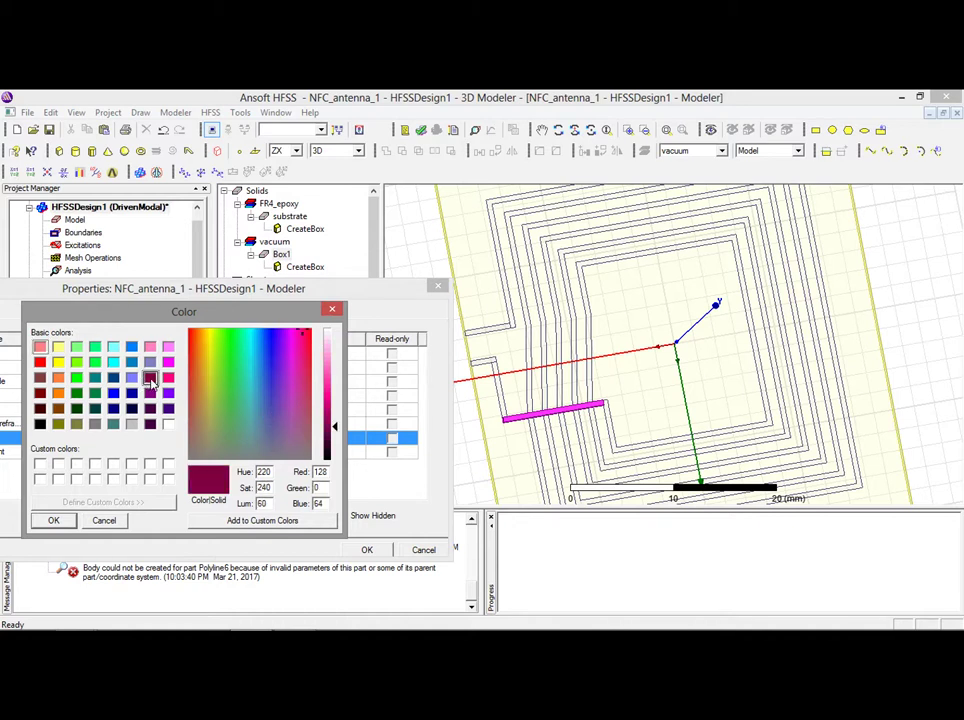
{"action": "left_click", "coordinate": [54, 520]}
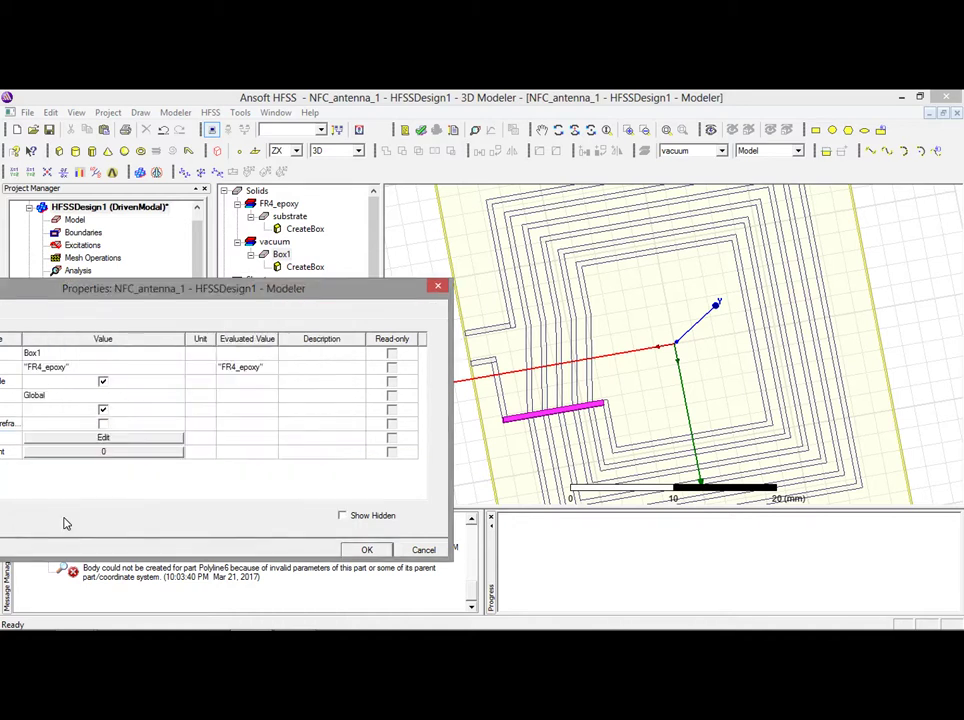
{"action": "left_click", "coordinate": [132, 456]}
{"action": "left_click", "coordinate": [132, 455]}
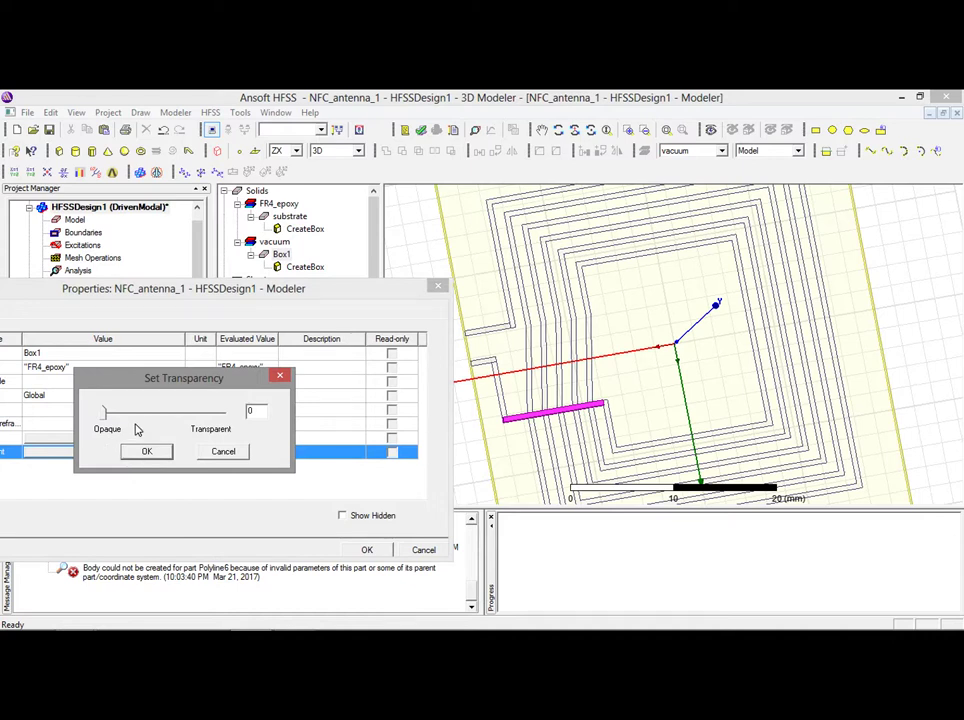
{"action": "left_click", "coordinate": [135, 413]}
{"action": "left_click", "coordinate": [143, 450]}
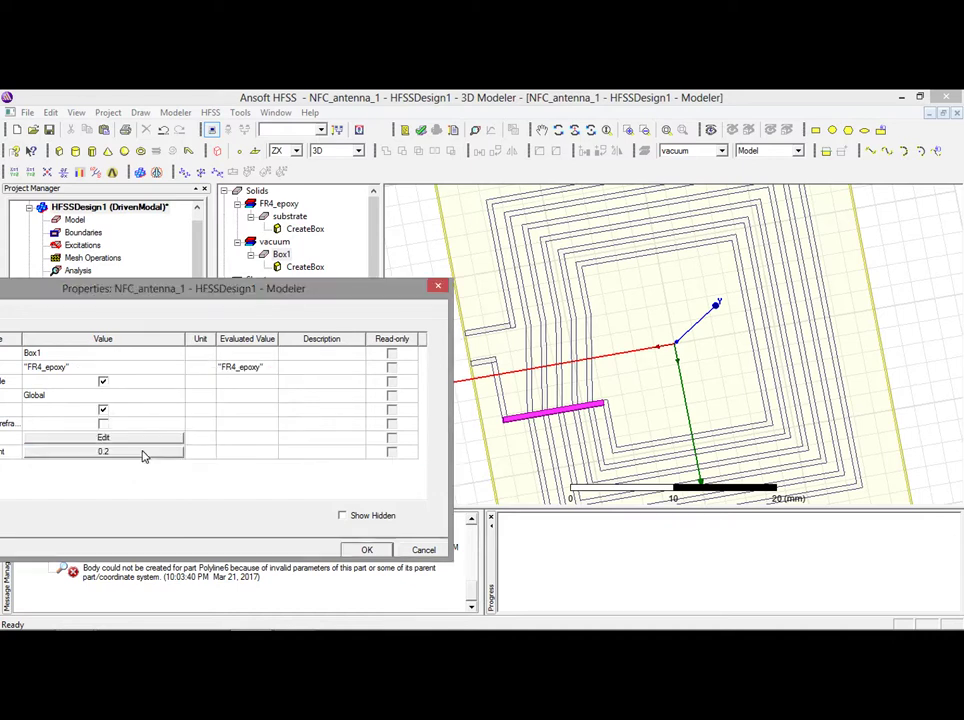
{"action": "left_click", "coordinate": [370, 550]}
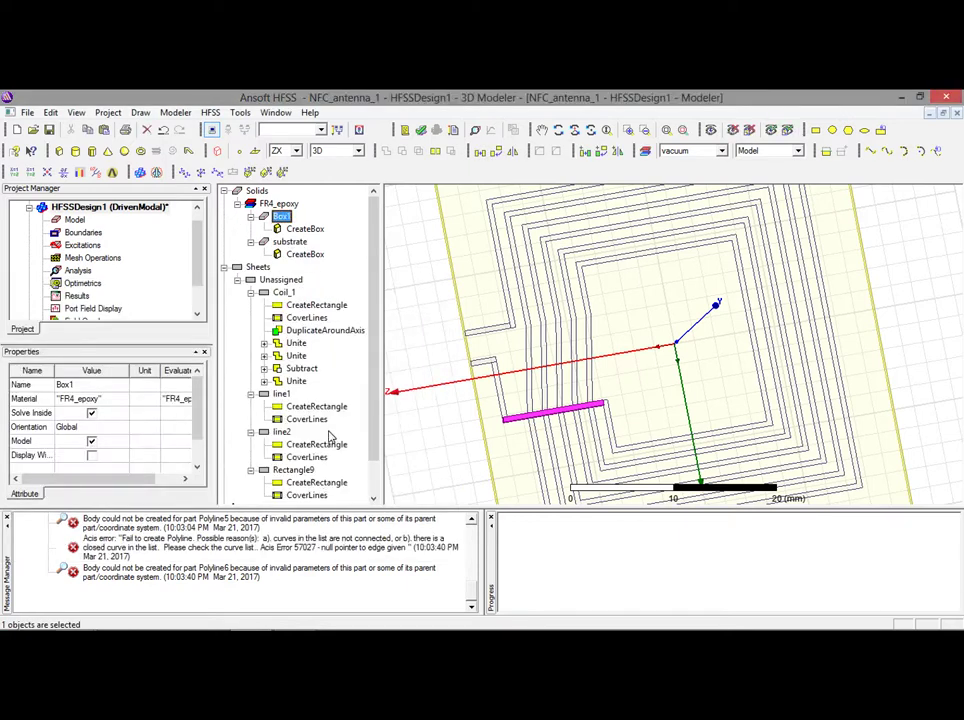
{"action": "left_click", "coordinate": [415, 430]}
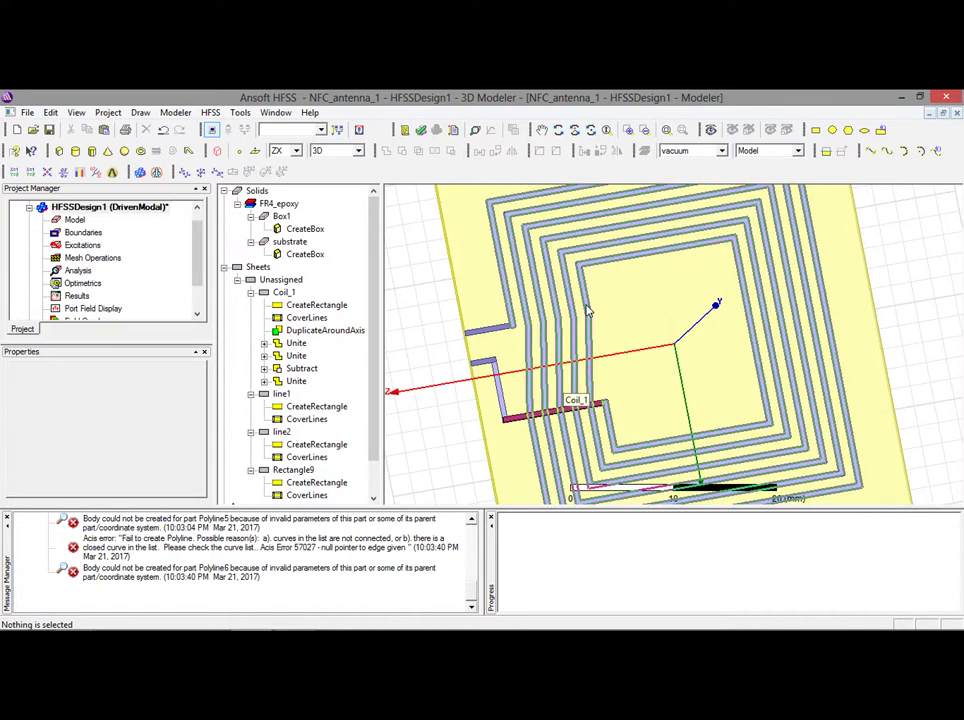
Draw a rectangle about 1.25 mm by 10 mm along the bridging box, starting at its outer upper corner.
{"action": "left_click", "coordinate": [816, 131]}
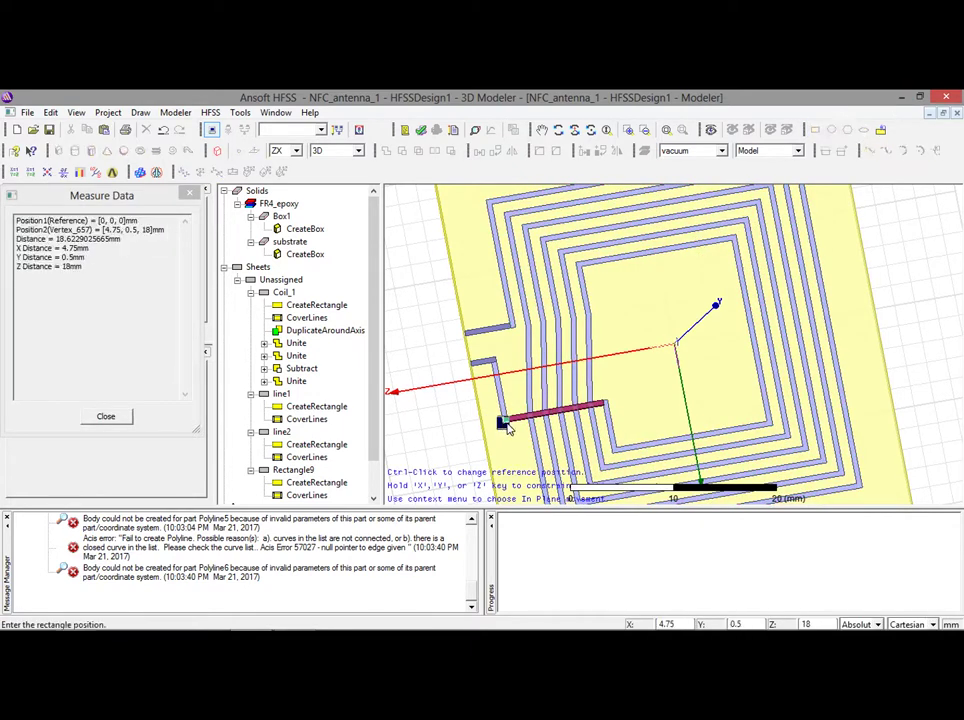
{"action": "left_click", "coordinate": [506, 424]}
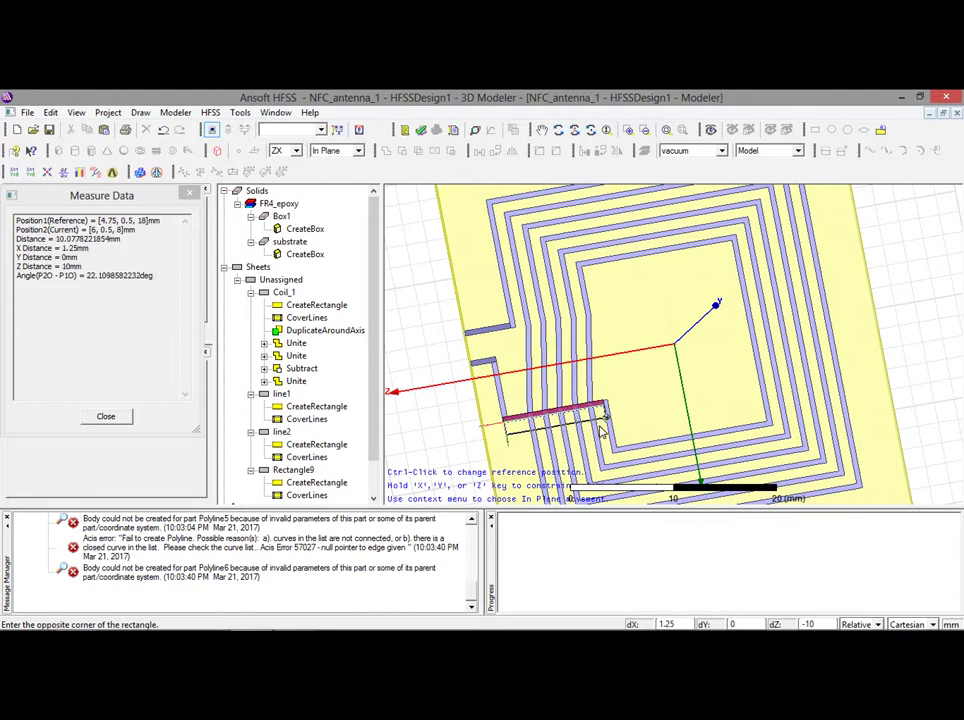
{"action": "left_click", "coordinate": [602, 428]}
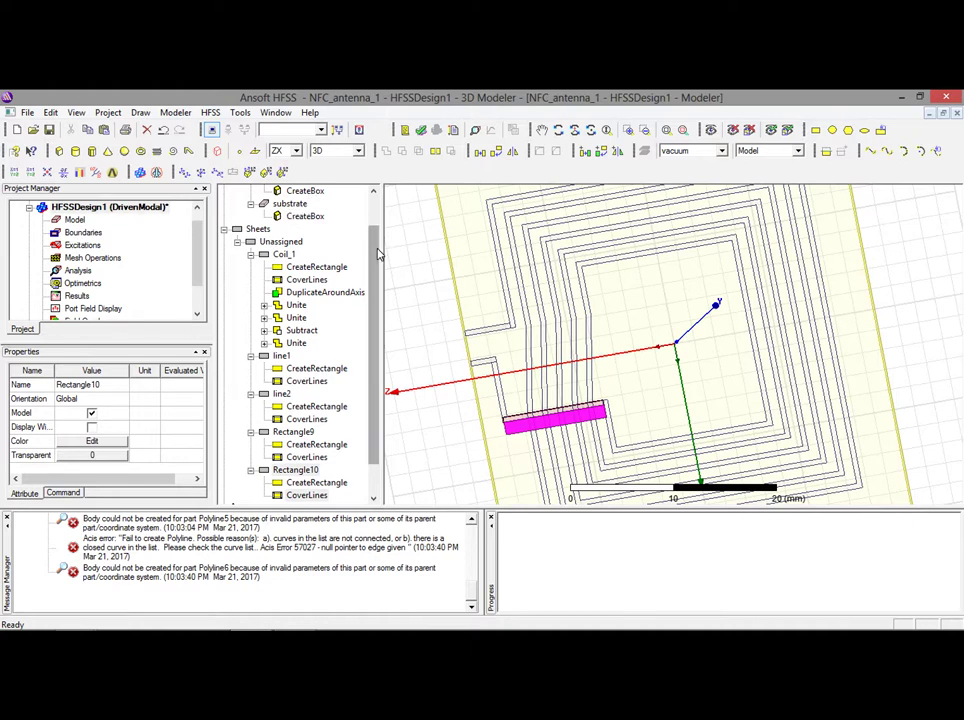
Copy Box1's position expression (cw/4)/2, 0mm, cl/2+ch+ct into the position of the new rectangle Rectangle10.
{"action": "scroll", "coordinate": [378, 254], "scroll_direction": "up", "scroll_amount": 1}
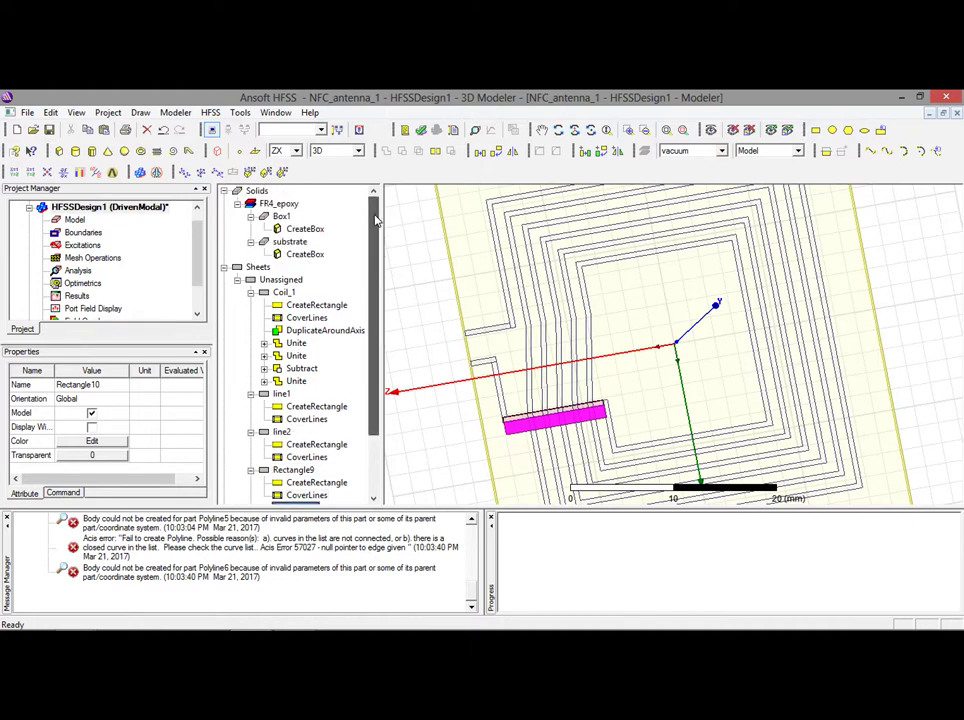
{"action": "double_click", "coordinate": [303, 229]}
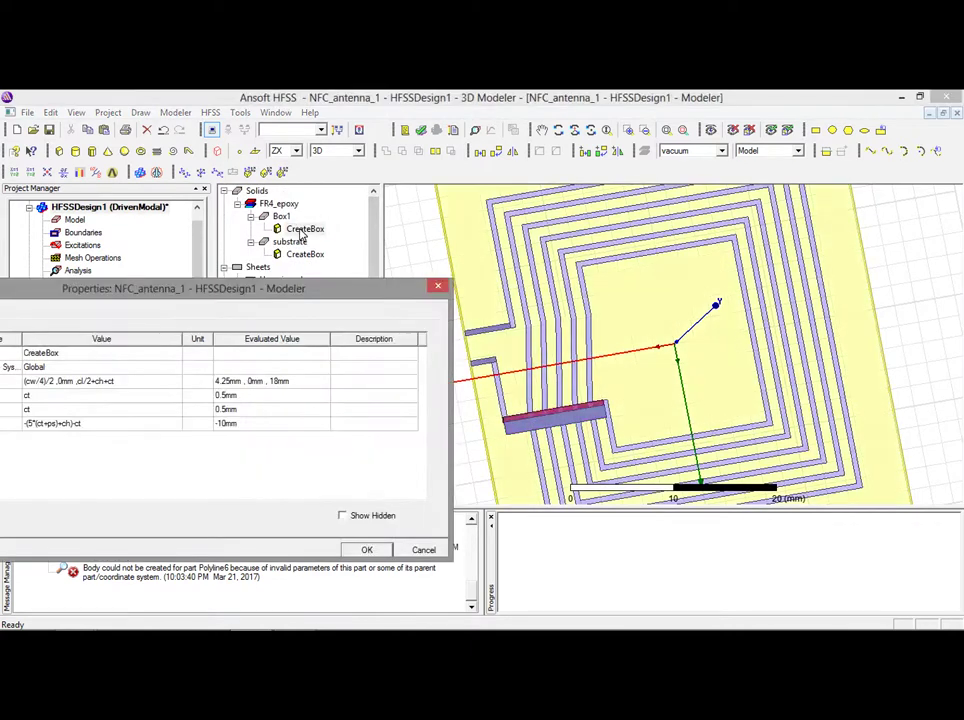
{"action": "left_click", "coordinate": [122, 389]}
{"action": "key", "text": "ctrl+c"}
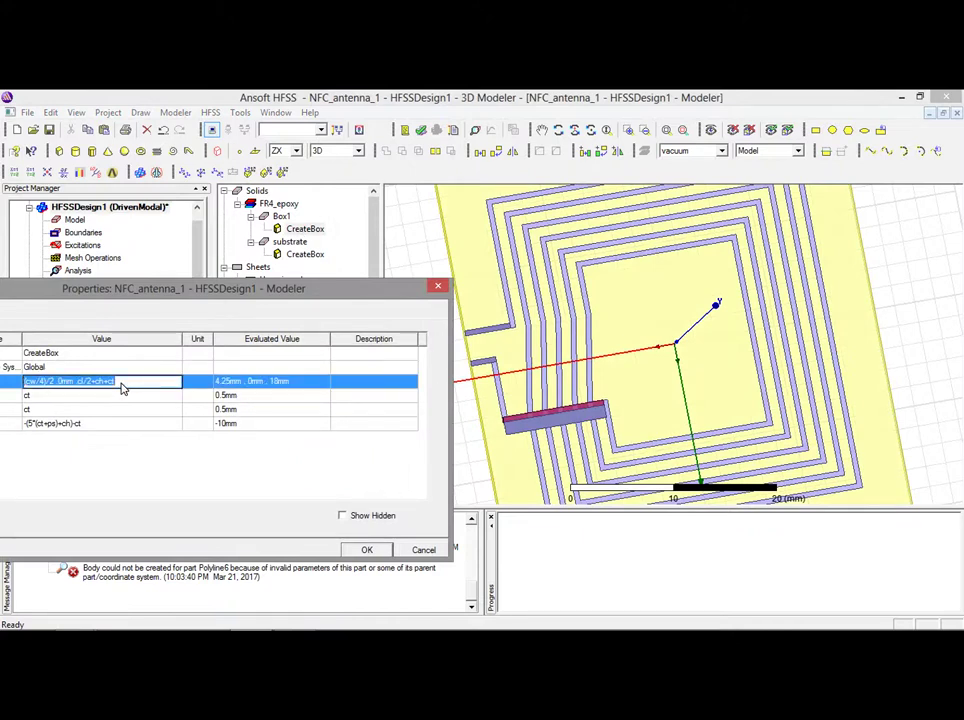
{"action": "left_click", "coordinate": [412, 553]}
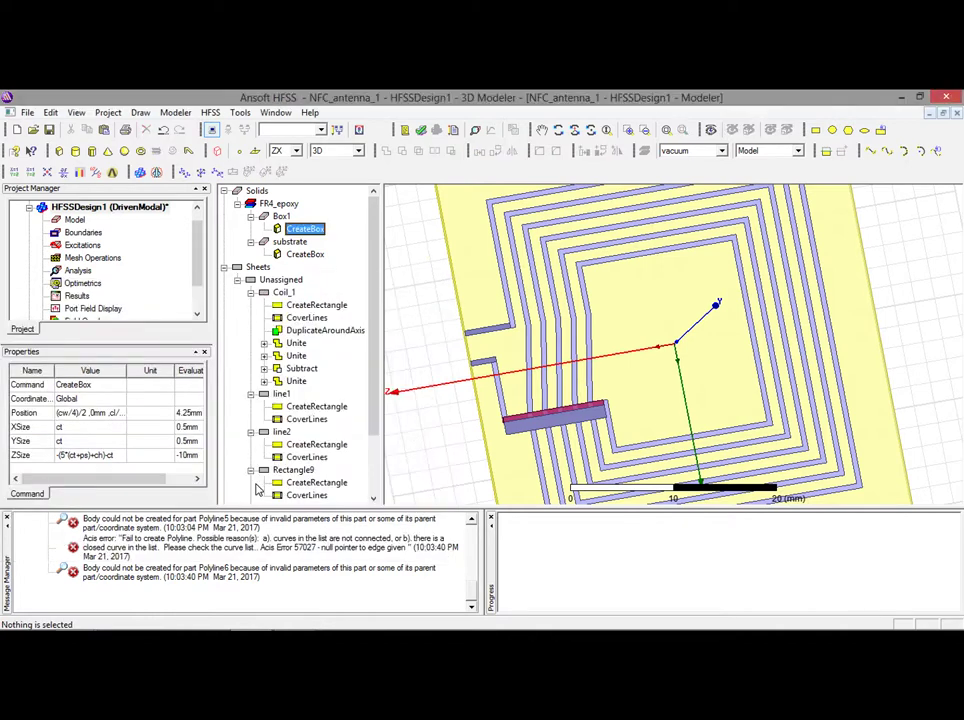
{"action": "double_click", "coordinate": [298, 484]}
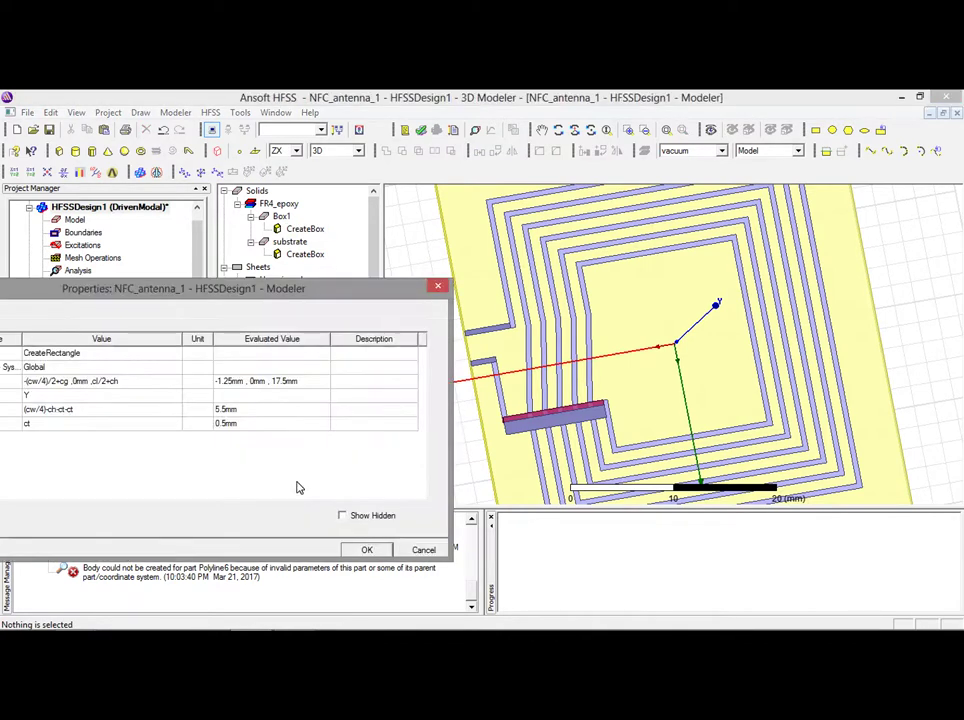
{"action": "left_click", "coordinate": [422, 550]}
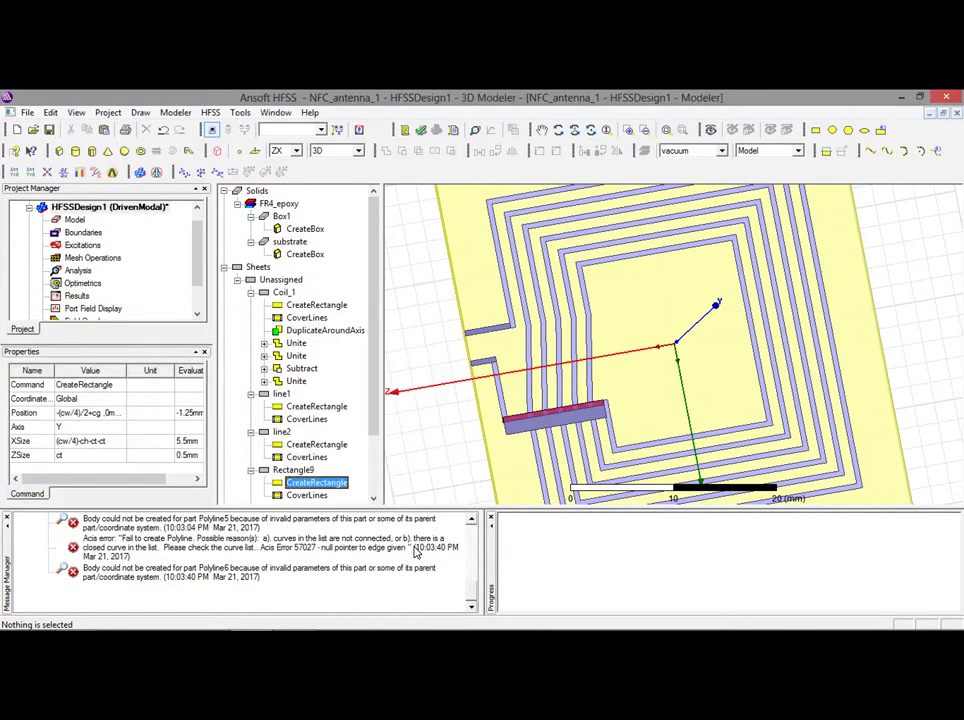
{"action": "left_click_drag", "start_coordinate": [377, 415], "coordinate": [373, 460]}
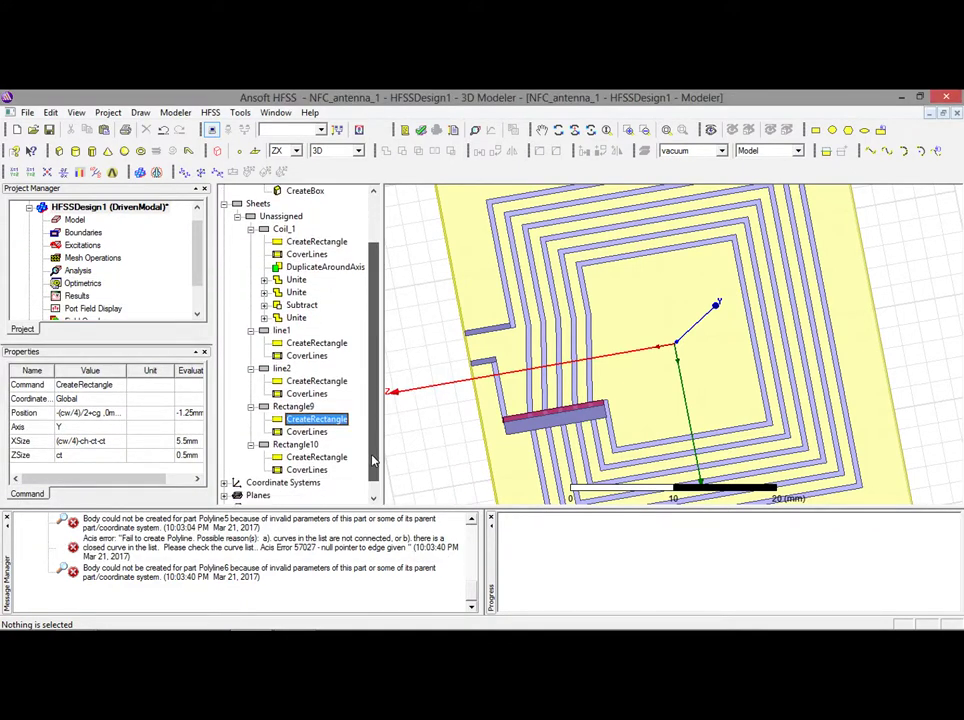
{"action": "left_click", "coordinate": [307, 459]}
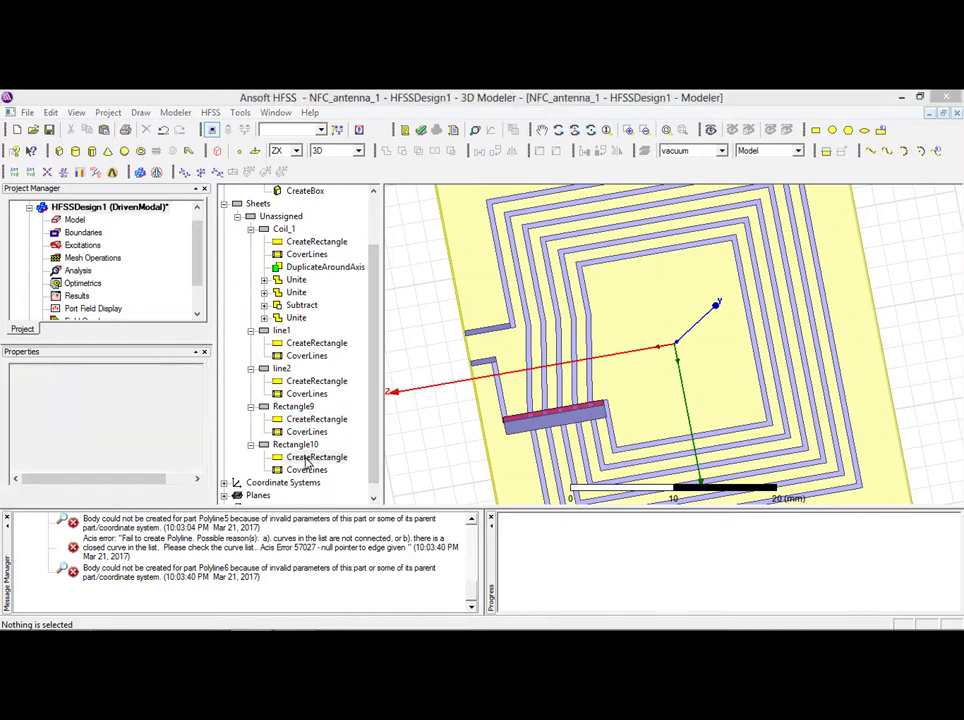
{"action": "double_click", "coordinate": [307, 459]}
{"action": "left_click", "coordinate": [115, 382]}
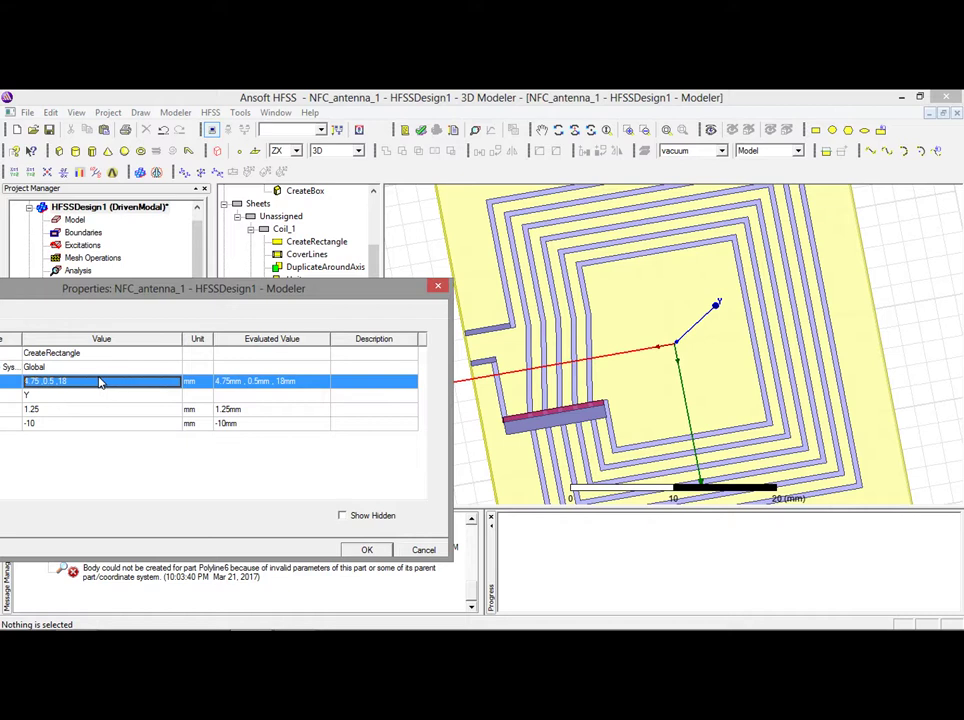
{"action": "left_click", "coordinate": [80, 381]}
{"action": "left_click_drag", "start_coordinate": [80, 384], "coordinate": [3, 385]}
{"action": "key", "text": "ctrl+v"}
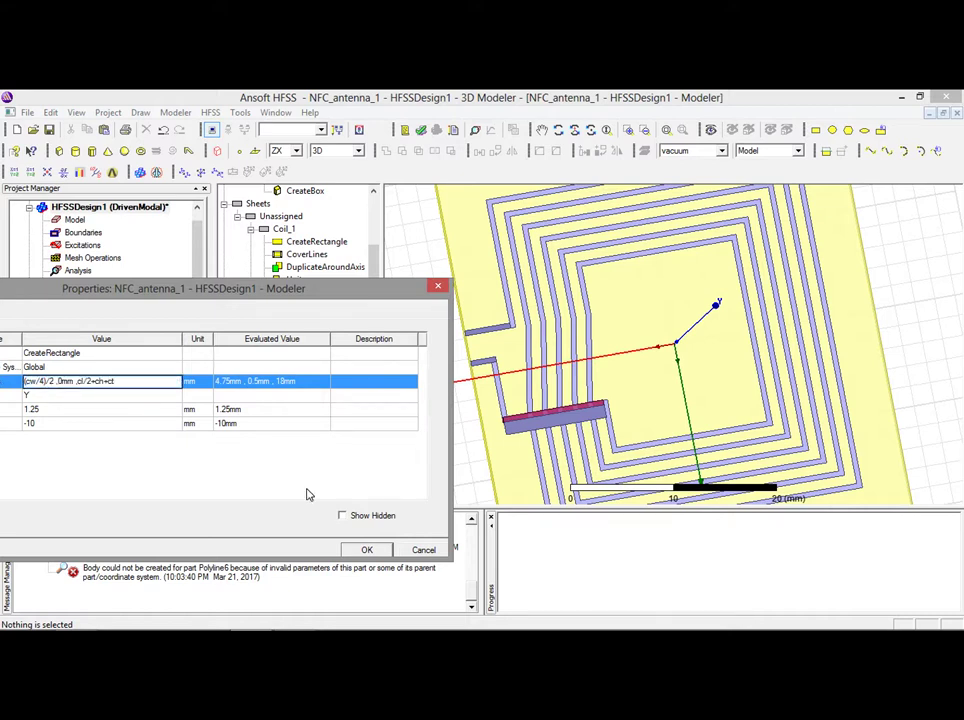
{"action": "left_click", "coordinate": [368, 550]}
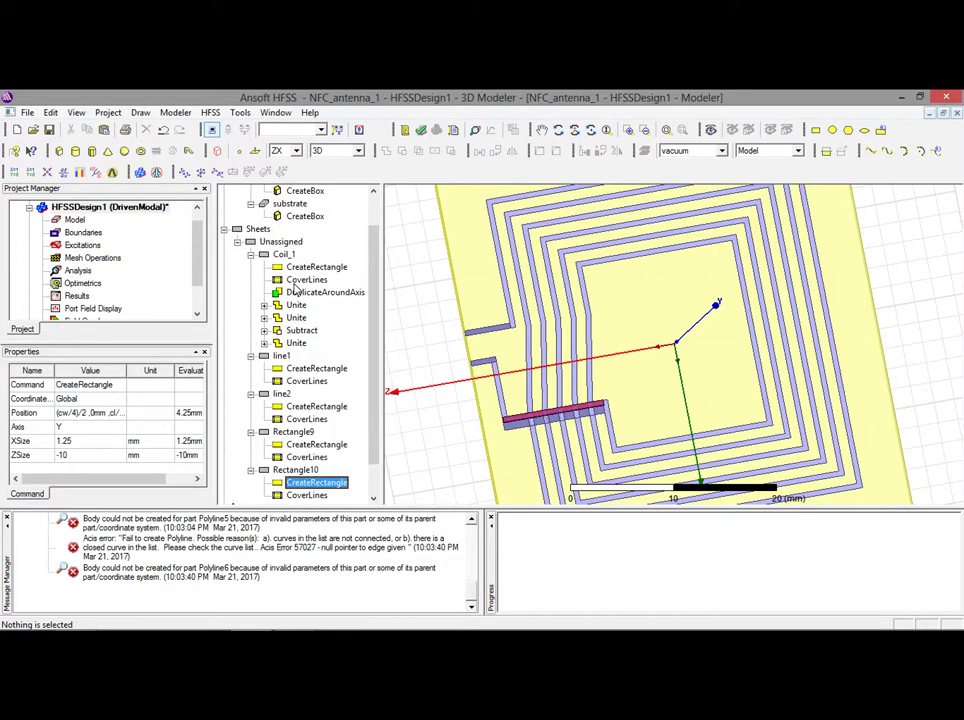
Reuse Box1's ZSize expression -(5*(ct+ps)+ch)-ct as the ZSize of Rectangle10.
{"action": "double_click", "coordinate": [306, 216]}
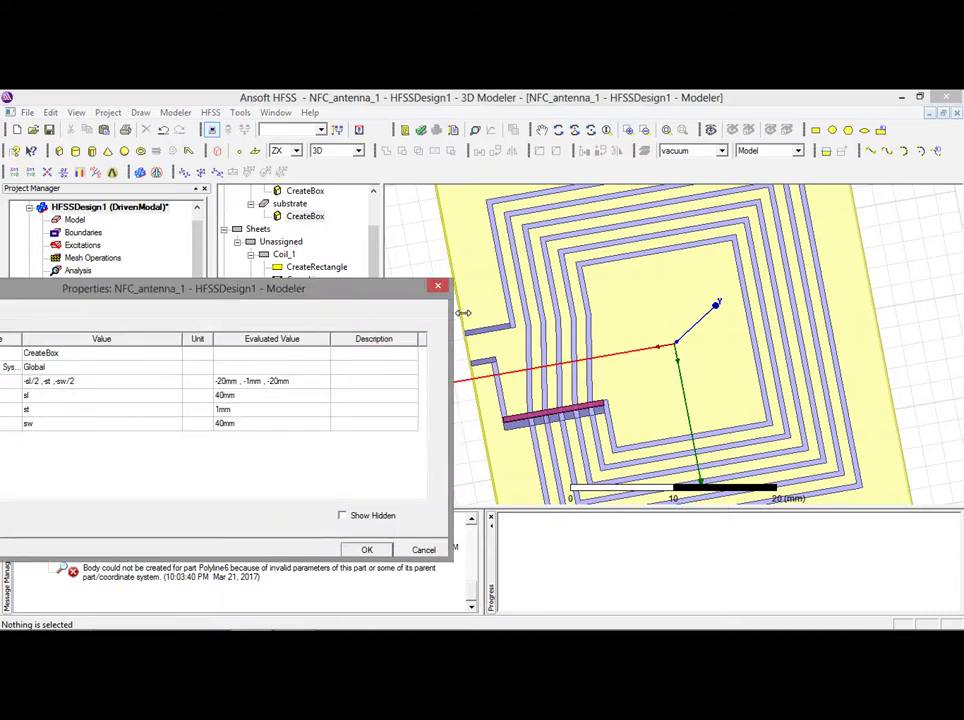
{"action": "left_click", "coordinate": [438, 286]}
{"action": "double_click", "coordinate": [312, 190]}
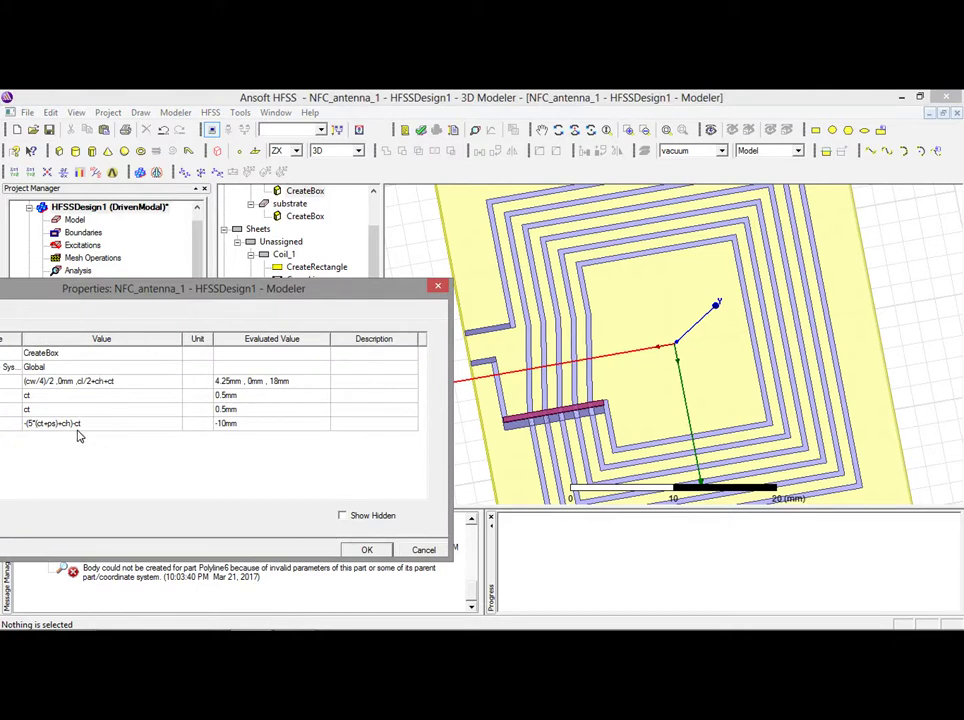
{"action": "left_click", "coordinate": [84, 426]}
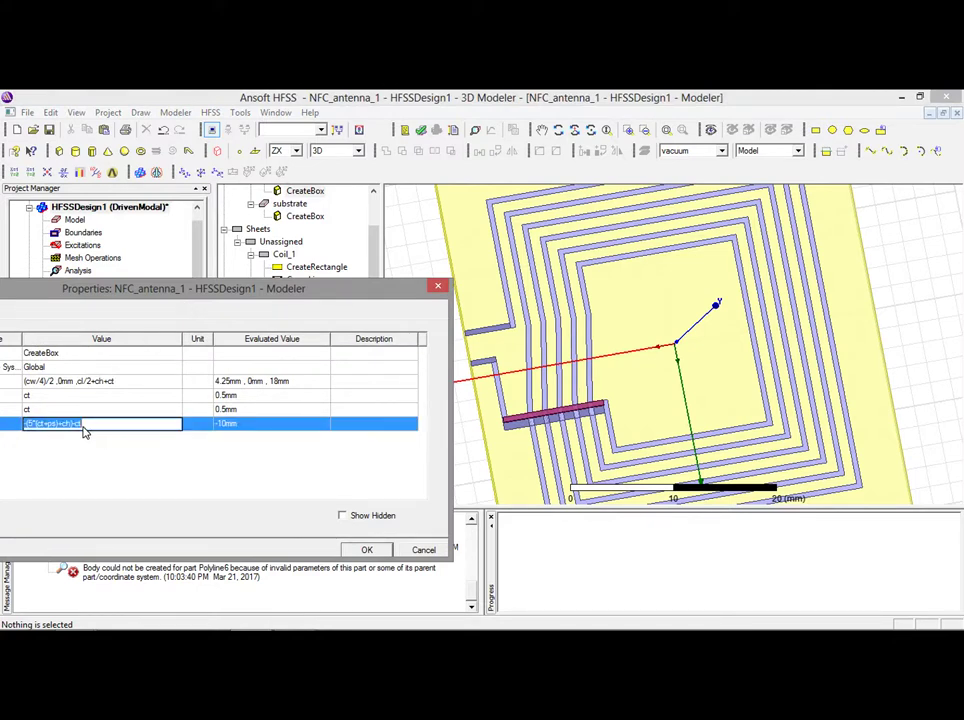
{"action": "left_click", "coordinate": [424, 550]}
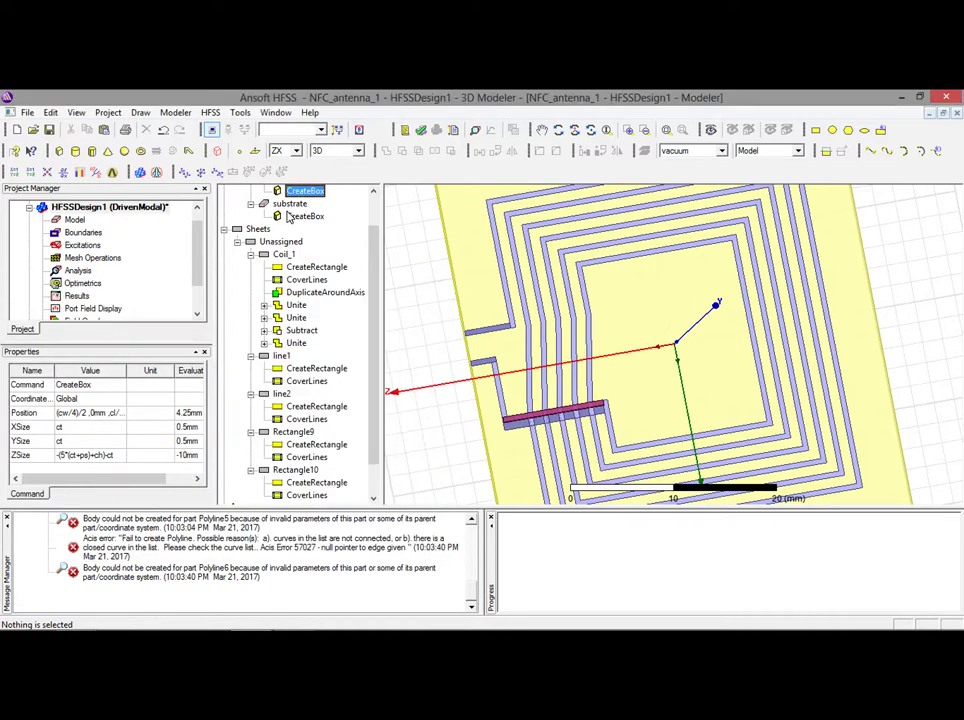
{"action": "double_click", "coordinate": [296, 484]}
{"action": "left_click", "coordinate": [52, 423]}
{"action": "left_click", "coordinate": [50, 424]}
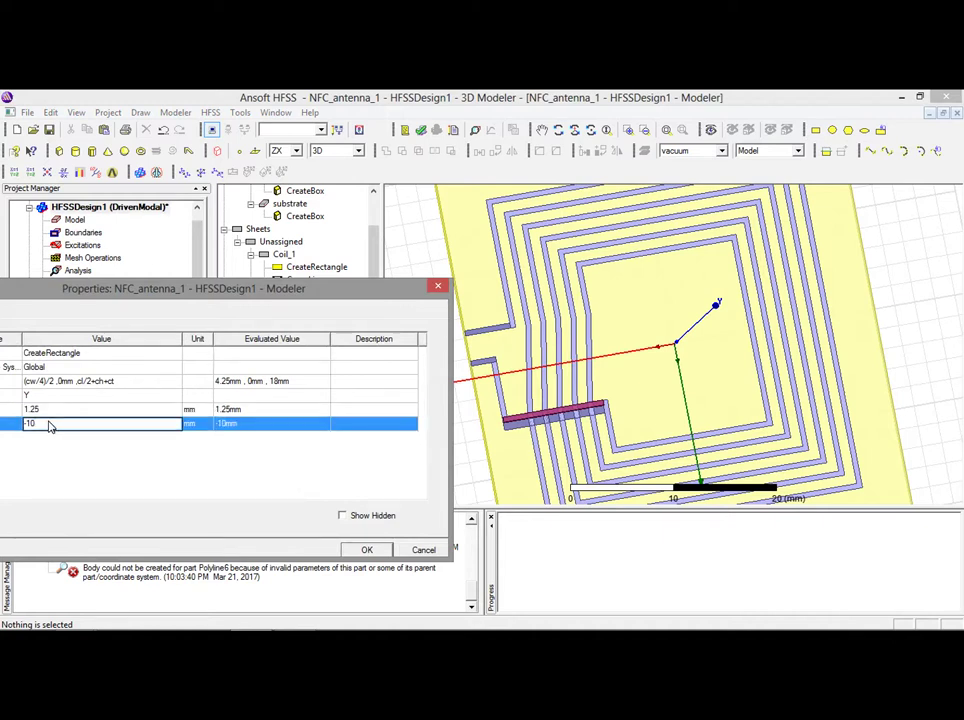
{"action": "type", "text": "-(5*(ct+cs)+ch)-ct"}
{"action": "left_click_drag", "start_coordinate": [200, 297], "coordinate": [287, 317]}
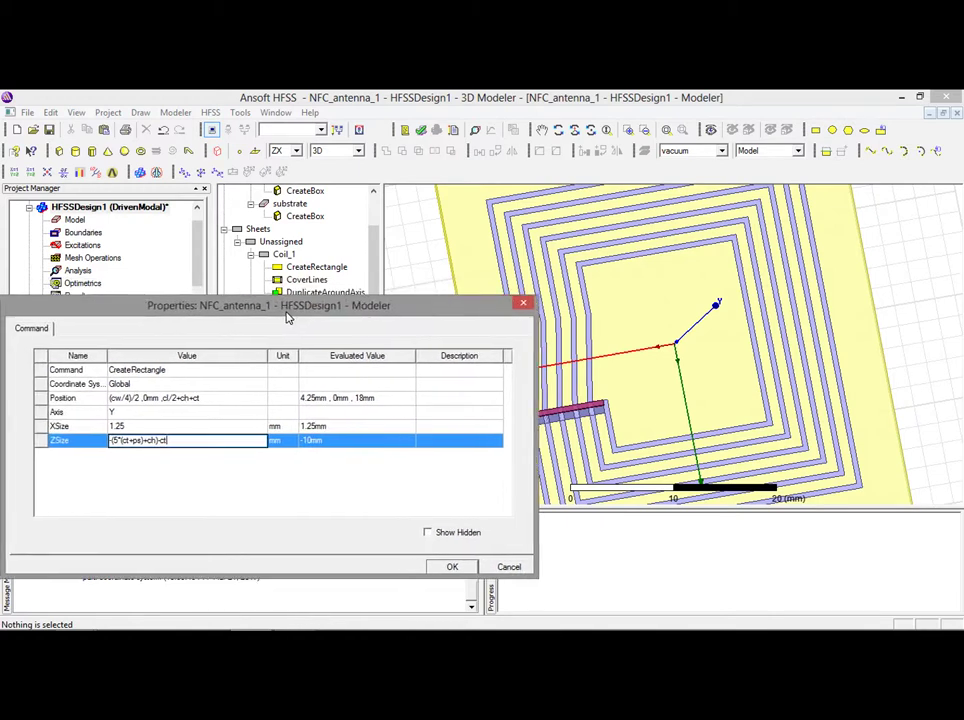
Set Rectangle10's XSize to ct and place it on the box's top face by changing its Y position to ct.
{"action": "left_click", "coordinate": [122, 428]}
{"action": "key", "text": "ctrl+a"}
{"action": "type", "text": "c"}
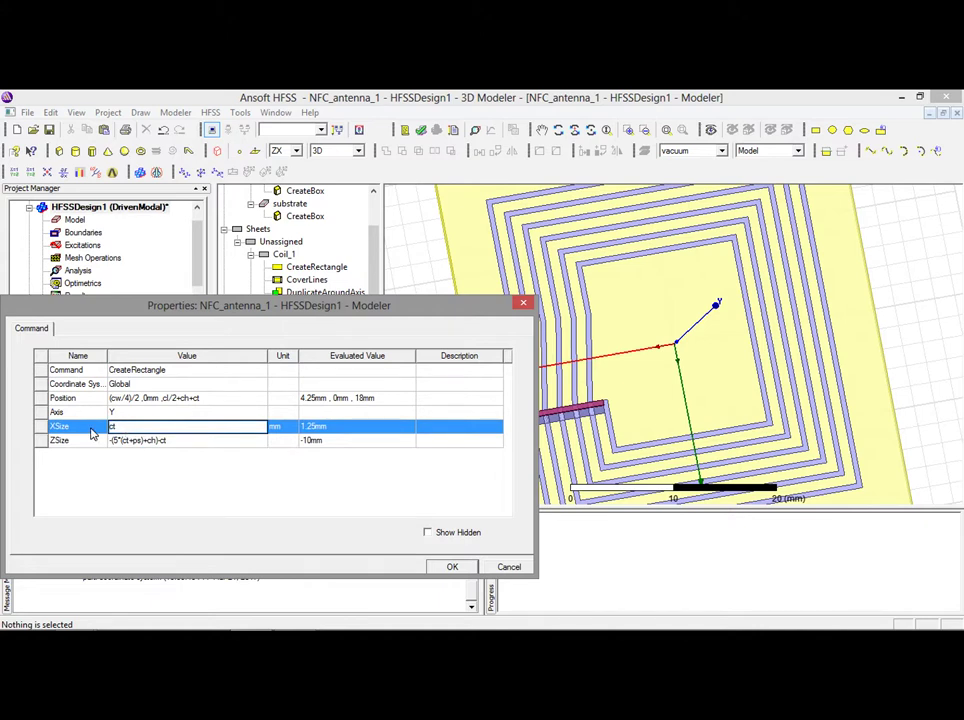
{"action": "left_click", "coordinate": [172, 400]}
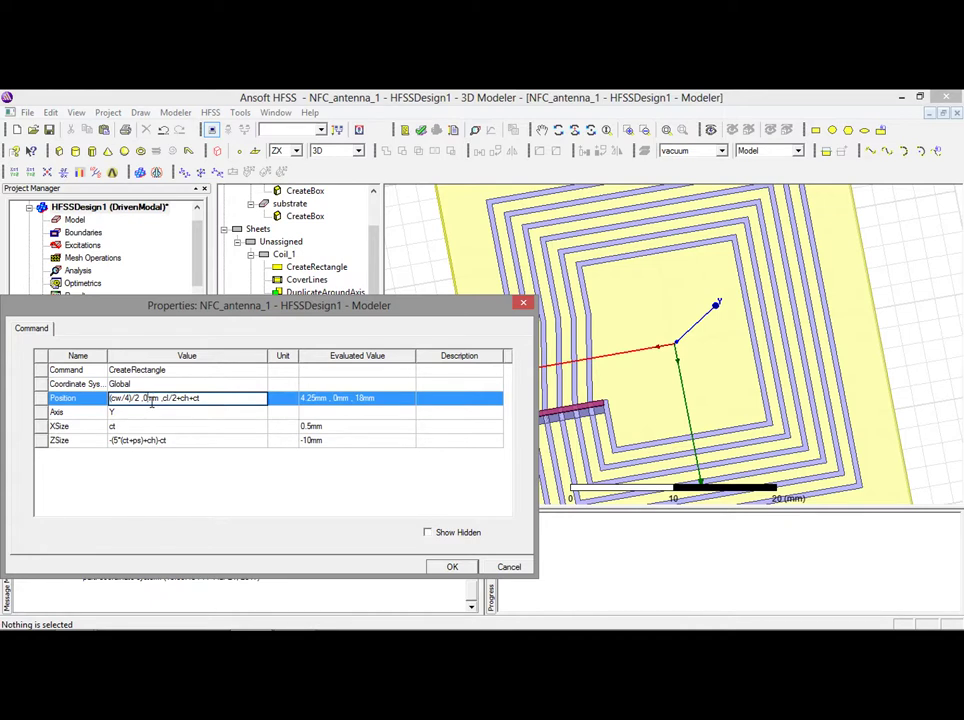
{"action": "type", "text": "ct"}
{"action": "key", "text": "Delete"}
{"action": "key", "text": "Delete"}
{"action": "left_click", "coordinate": [452, 565]}
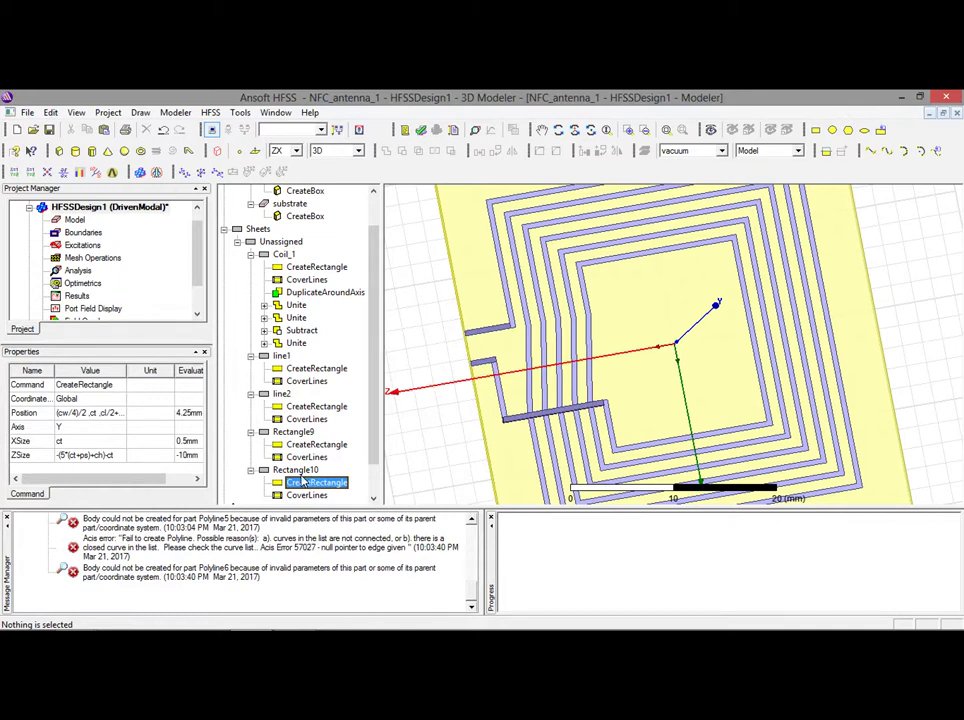
Examine the bridging box, its top sheet and the junction with the coil's inner end from an oblique close-up angle.
{"action": "scroll", "coordinate": [414, 280], "scroll_direction": "up", "scroll_amount": 2}
{"action": "left_click_drag", "start_coordinate": [414, 280], "coordinate": [554, 390], "text": "alt"}
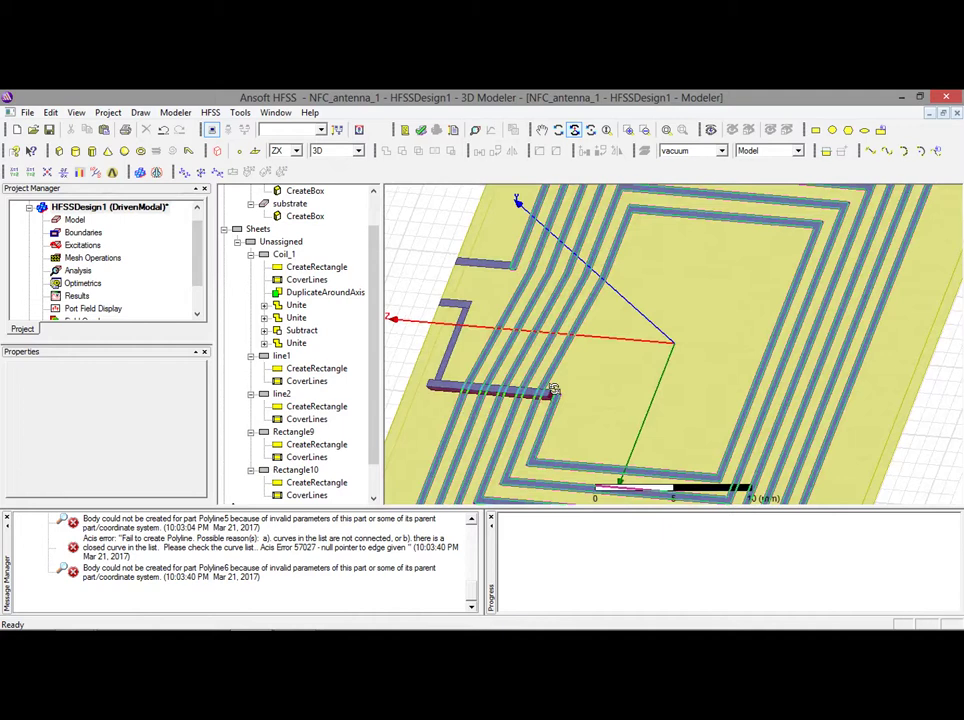
{"action": "left_click_drag", "start_coordinate": [554, 389], "coordinate": [563, 388], "text": "alt"}
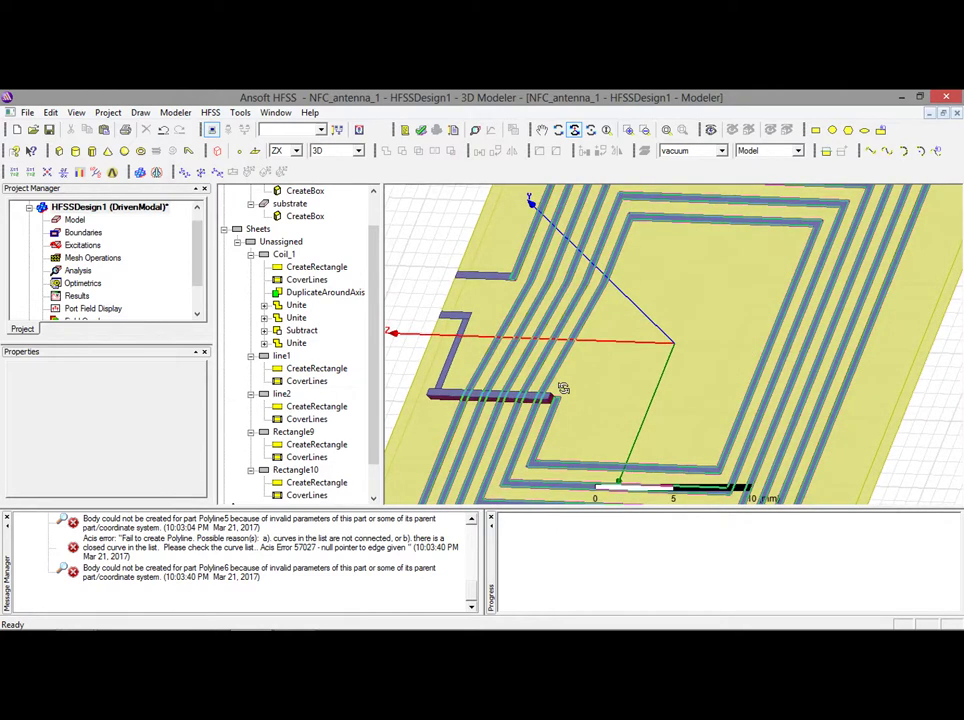
{"action": "scroll", "coordinate": [563, 388], "scroll_direction": "up", "scroll_amount": 2}
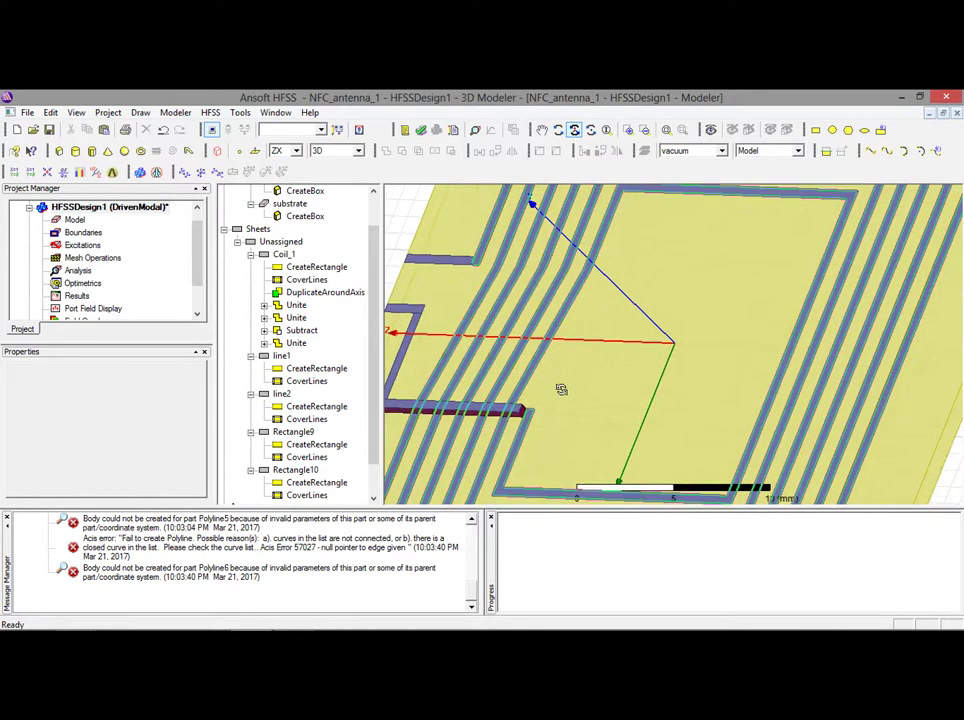
{"action": "left_click_drag", "start_coordinate": [563, 388], "coordinate": [535, 410], "text": "alt"}
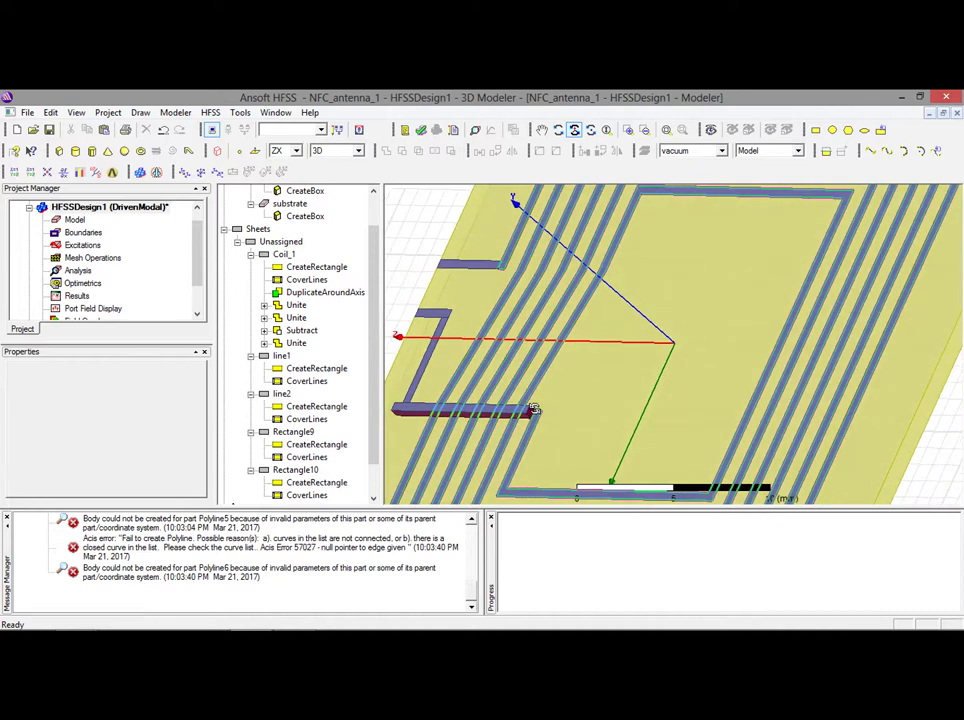
{"action": "scroll", "coordinate": [535, 409], "scroll_direction": "up", "scroll_amount": 1}
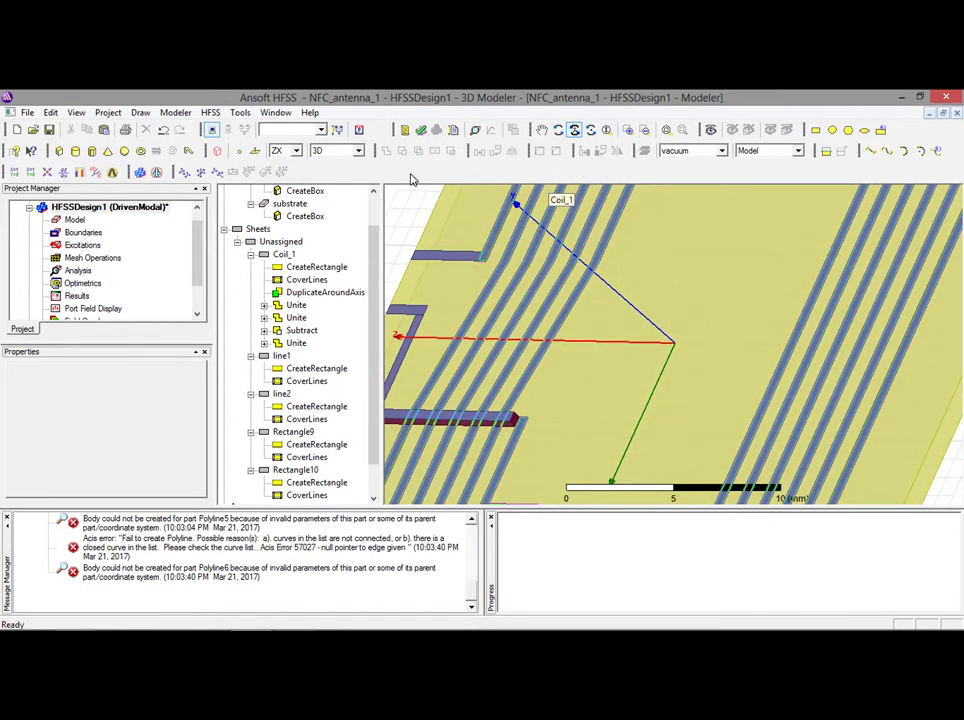
{"action": "left_click", "coordinate": [297, 153]}
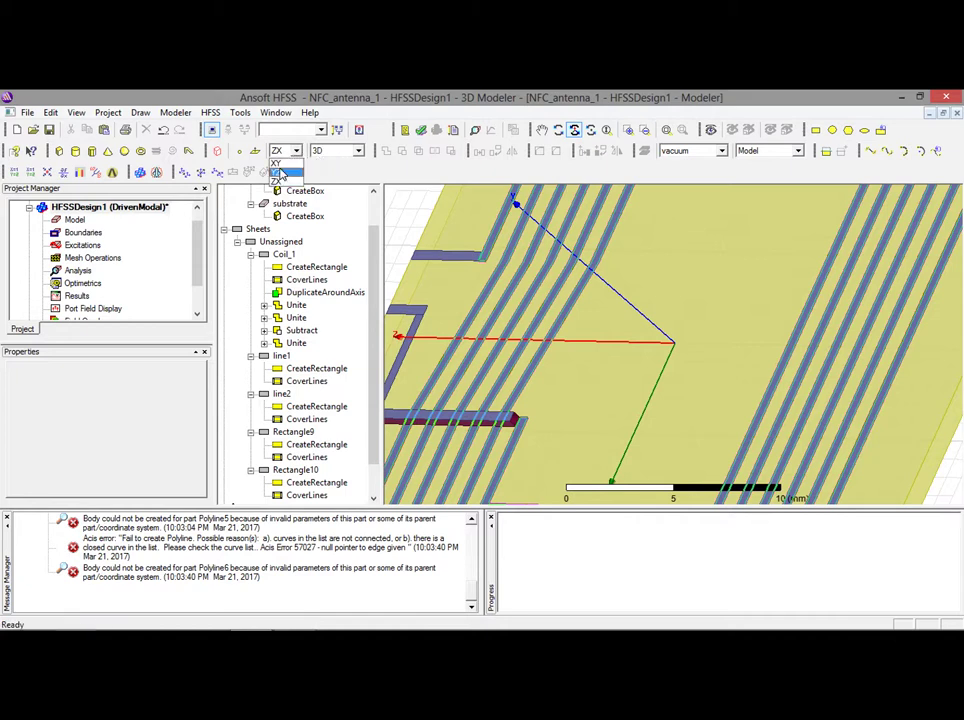
{"action": "left_click", "coordinate": [279, 173]}
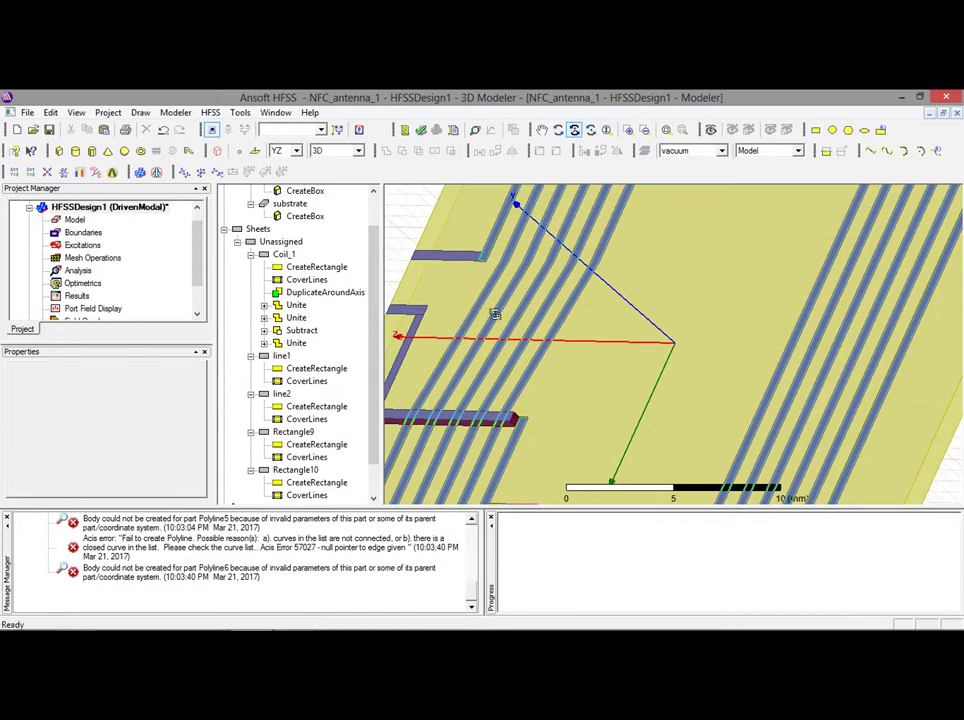
{"action": "left_click_drag", "start_coordinate": [508, 339], "coordinate": [531, 318]}
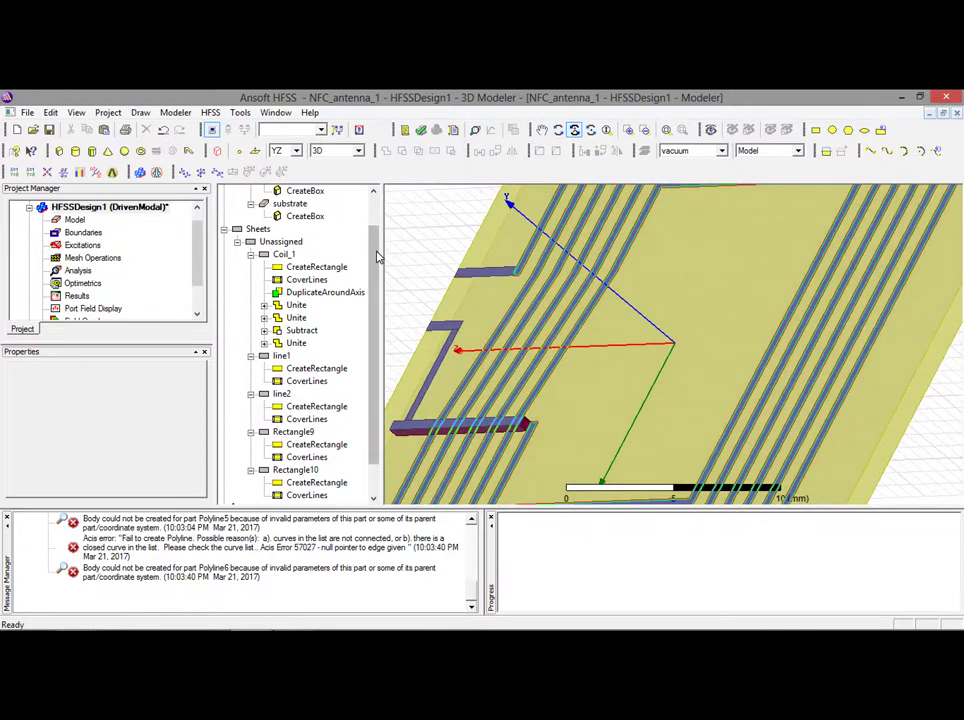
Set the drawing plane to XY for drawing a new rectangle on the antenna model.
{"action": "left_click", "coordinate": [295, 152]}
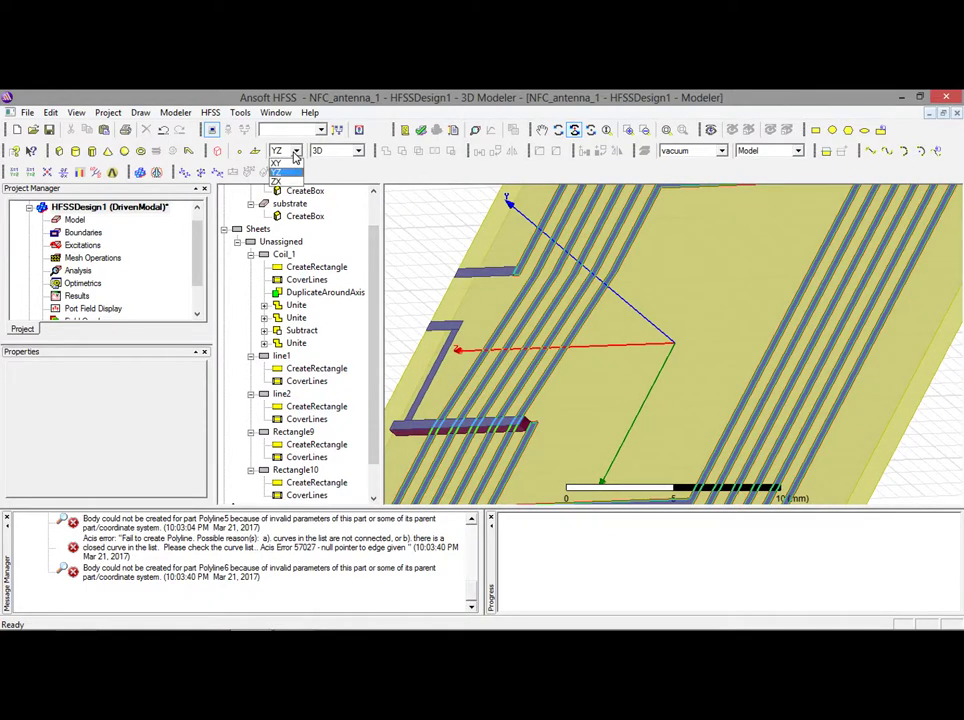
{"action": "left_click", "coordinate": [282, 163]}
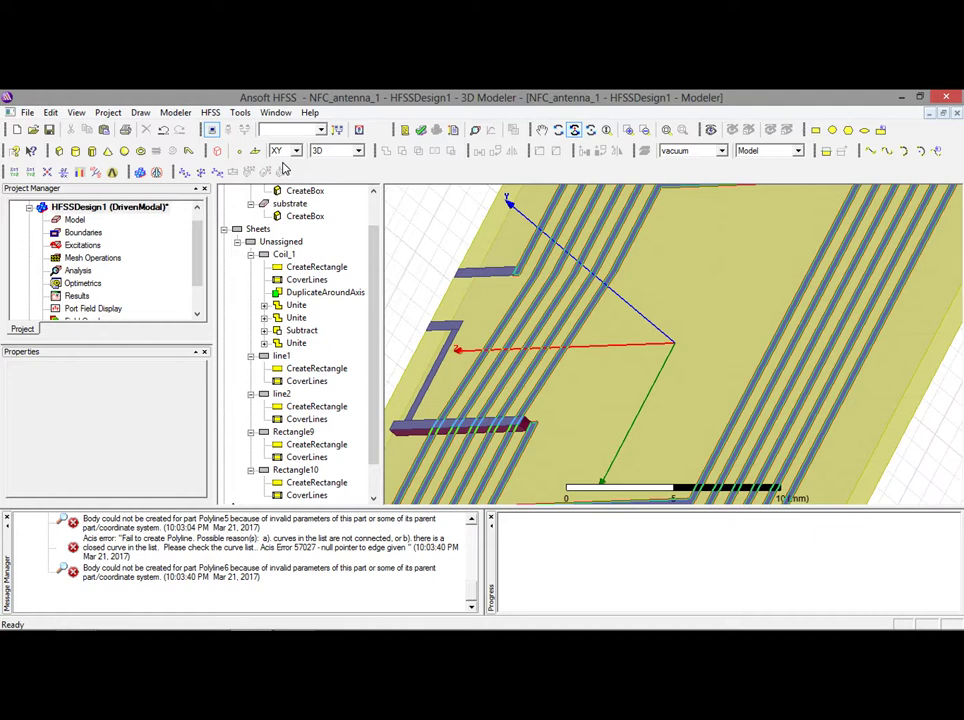
{"action": "mouse_move", "coordinate": [555, 370]}
{"action": "left_mouse_down"}
{"action": "mouse_move", "coordinate": [529, 367]}
{"action": "mouse_move", "coordinate": [564, 392]}
{"action": "left_mouse_up"}
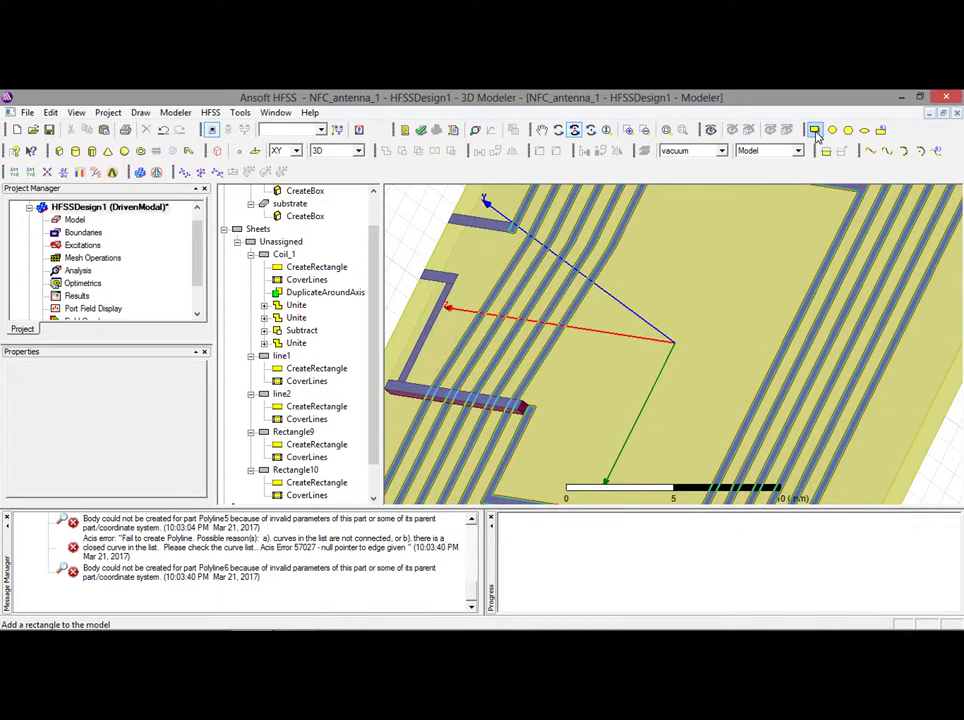
Draw a 0.5 by 0.5 mm rectangle parallel to the XY plane on the bridge's inner end face, from corner 4.25, 0.5, 8 mm.
{"action": "left_click", "coordinate": [748, 129]}
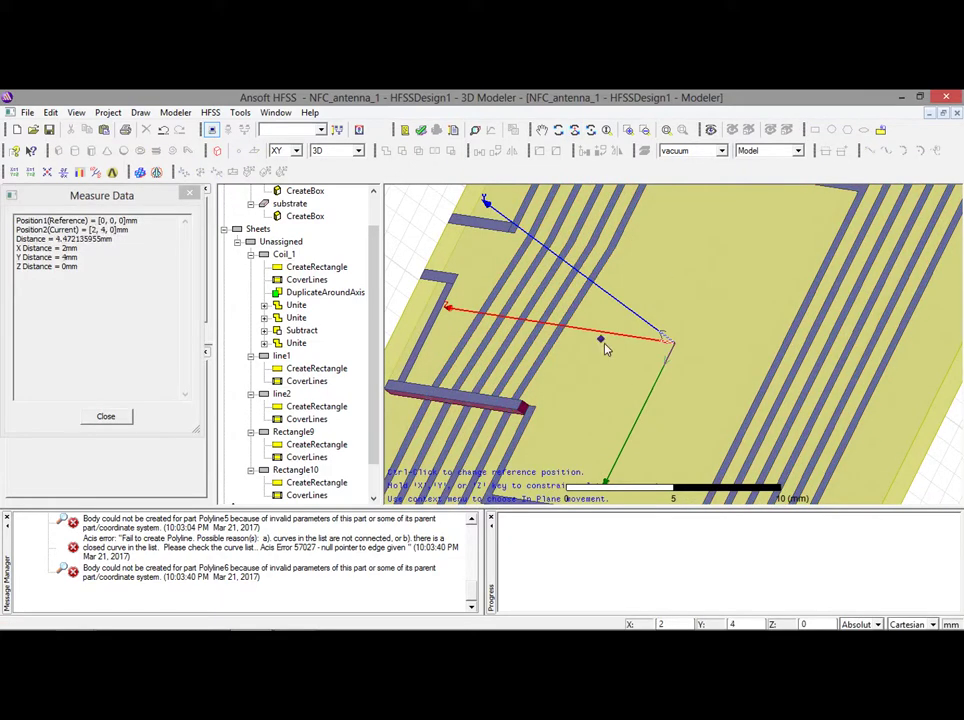
{"action": "left_click", "coordinate": [523, 404]}
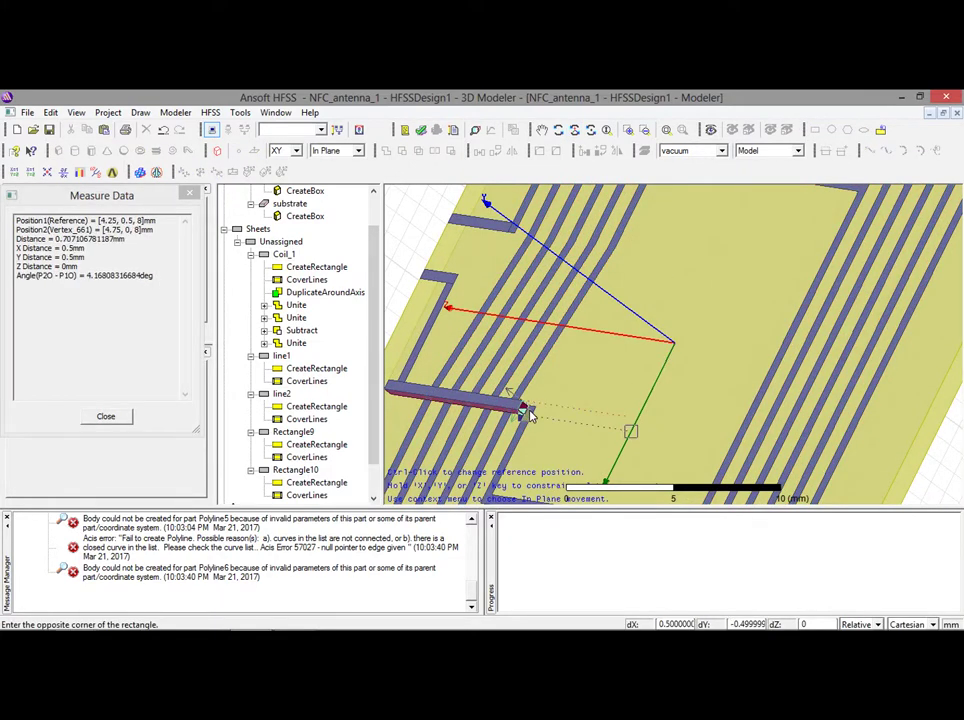
{"action": "left_click", "coordinate": [528, 414]}
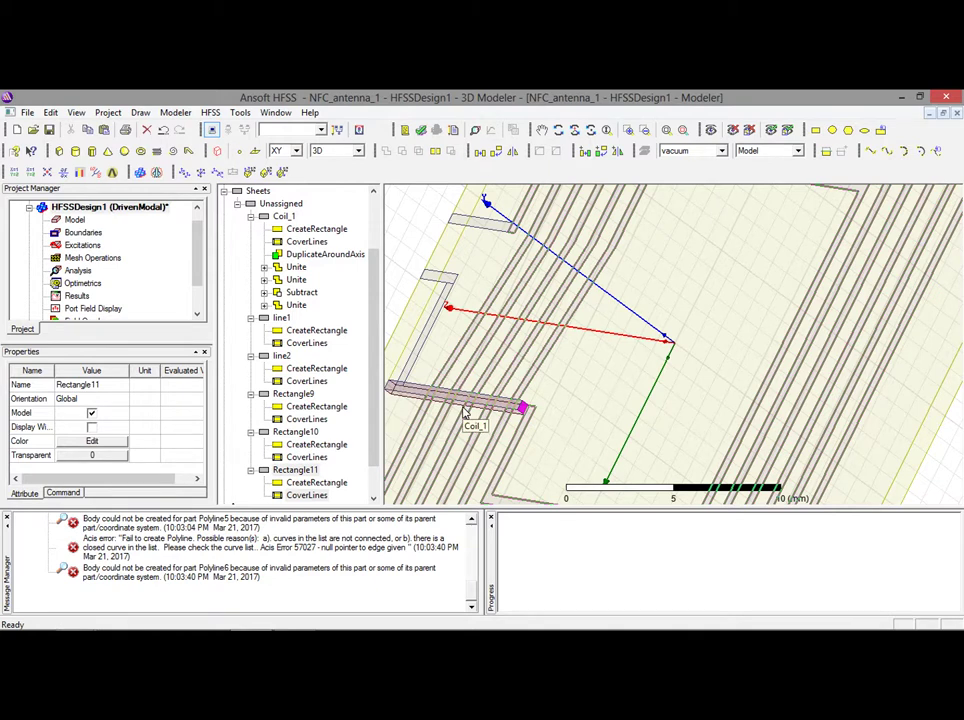
Examine up close how the new rectangle meets the bridge and the coil's inner end.
{"action": "scroll", "coordinate": [465, 415], "scroll_direction": "up", "scroll_amount": 1}
{"action": "scroll", "coordinate": [465, 415], "scroll_direction": "up", "scroll_amount": 1}
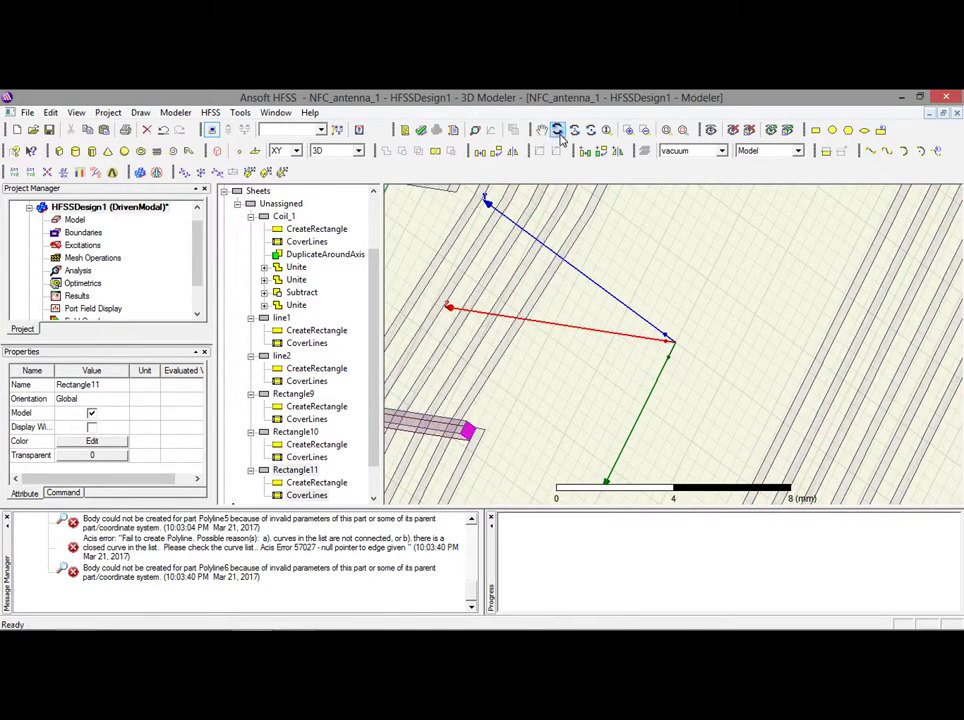
{"action": "left_click", "coordinate": [544, 134]}
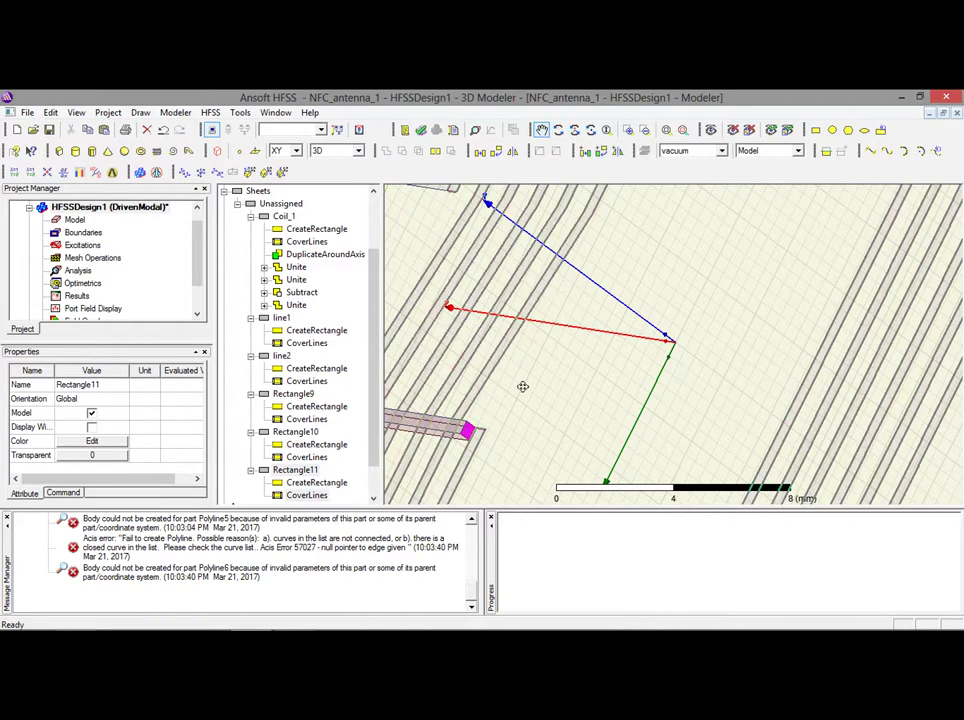
{"action": "left_click_drag", "start_coordinate": [523, 441], "coordinate": [575, 349]}
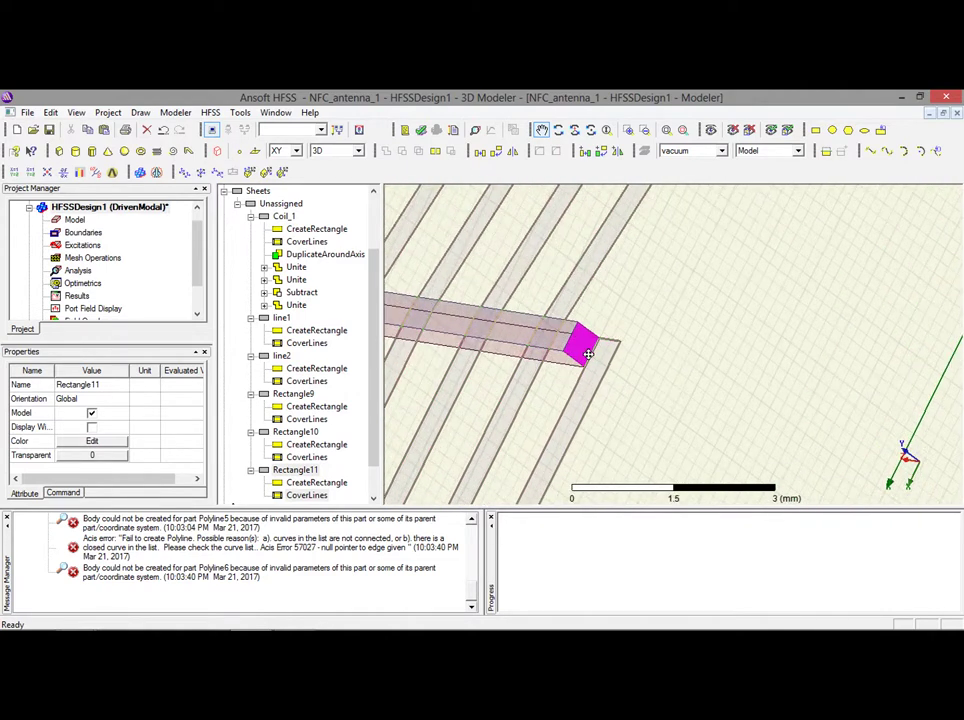
{"action": "left_click_drag", "start_coordinate": [569, 343], "coordinate": [634, 342]}
{"action": "scroll", "coordinate": [634, 342], "scroll_direction": "up", "scroll_amount": 2}
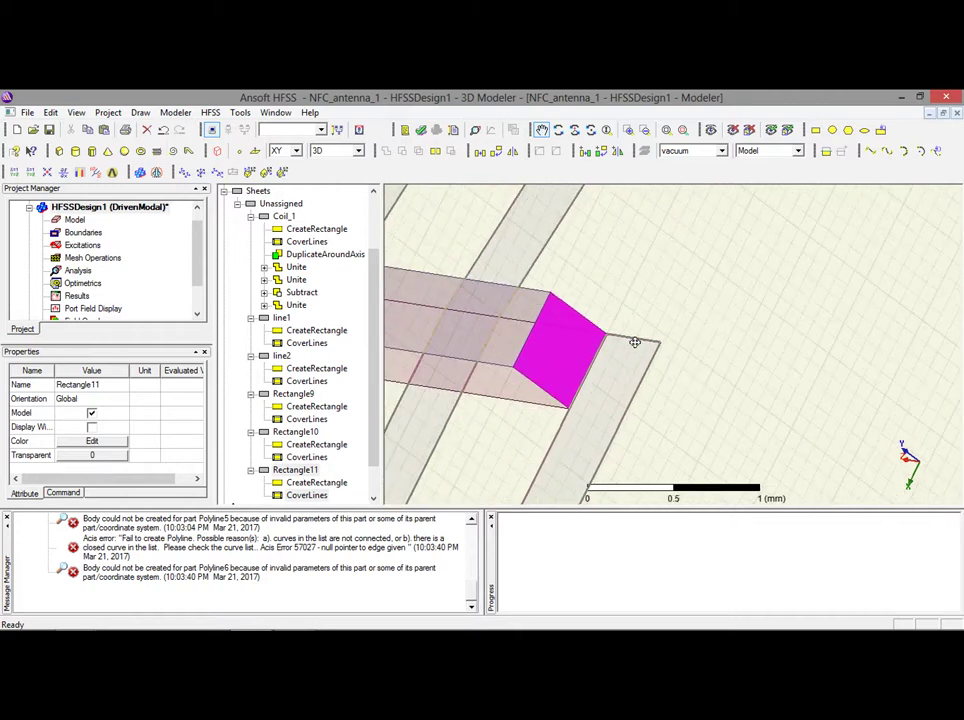
{"action": "key", "text": "Escape"}
Look through the first two Unite operations in Coil_1's history for the parametric definition of the coil's inner end.
{"action": "left_click", "coordinate": [264, 280]}
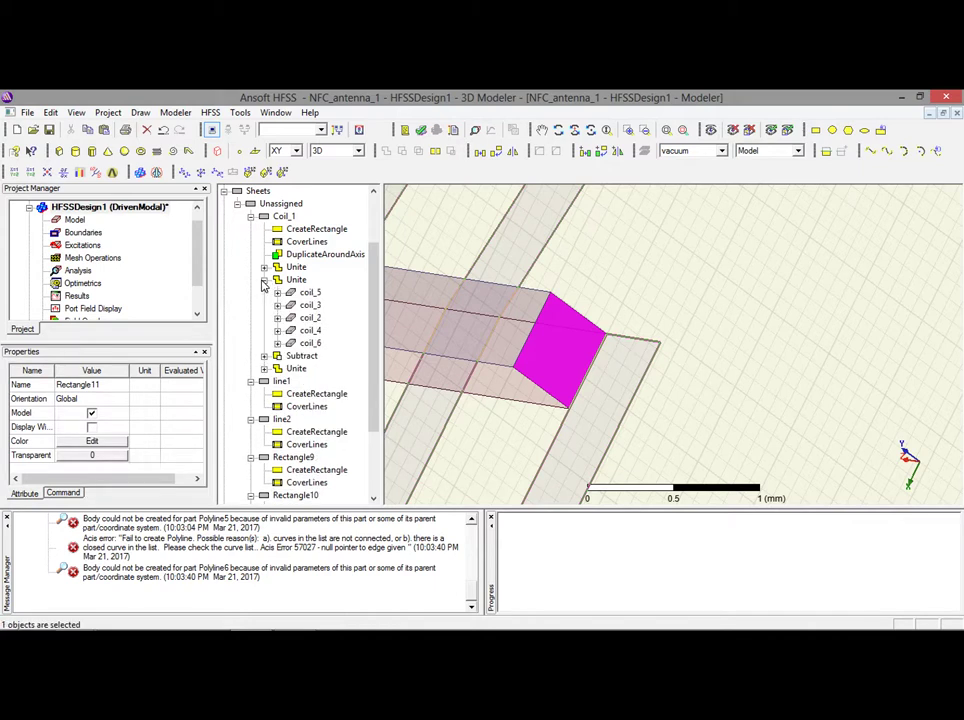
{"action": "left_click", "coordinate": [264, 280]}
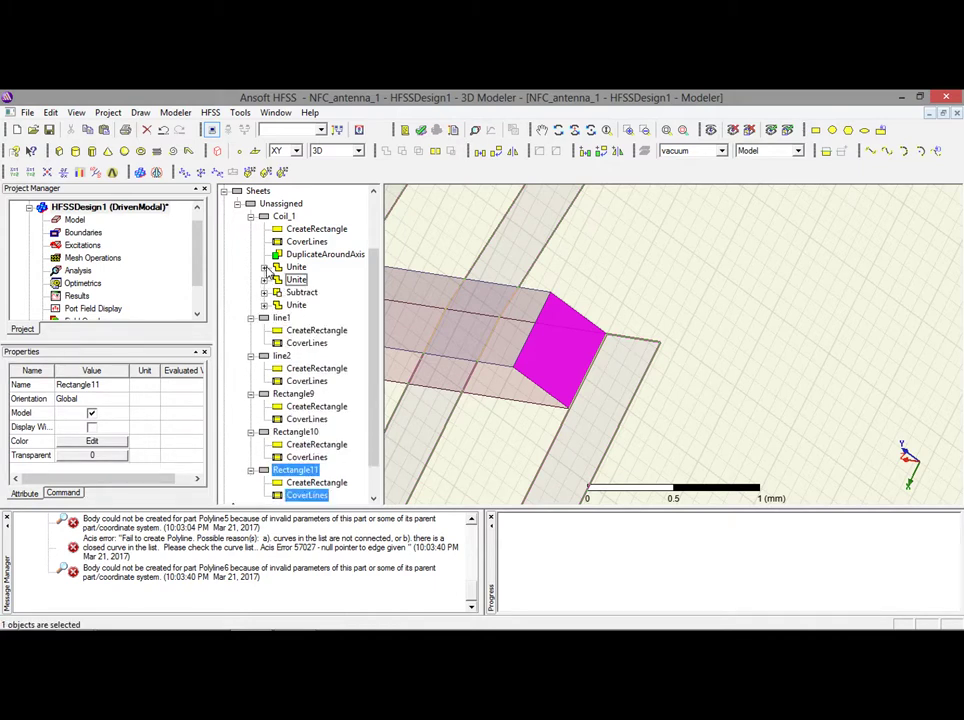
{"action": "left_click", "coordinate": [264, 267]}
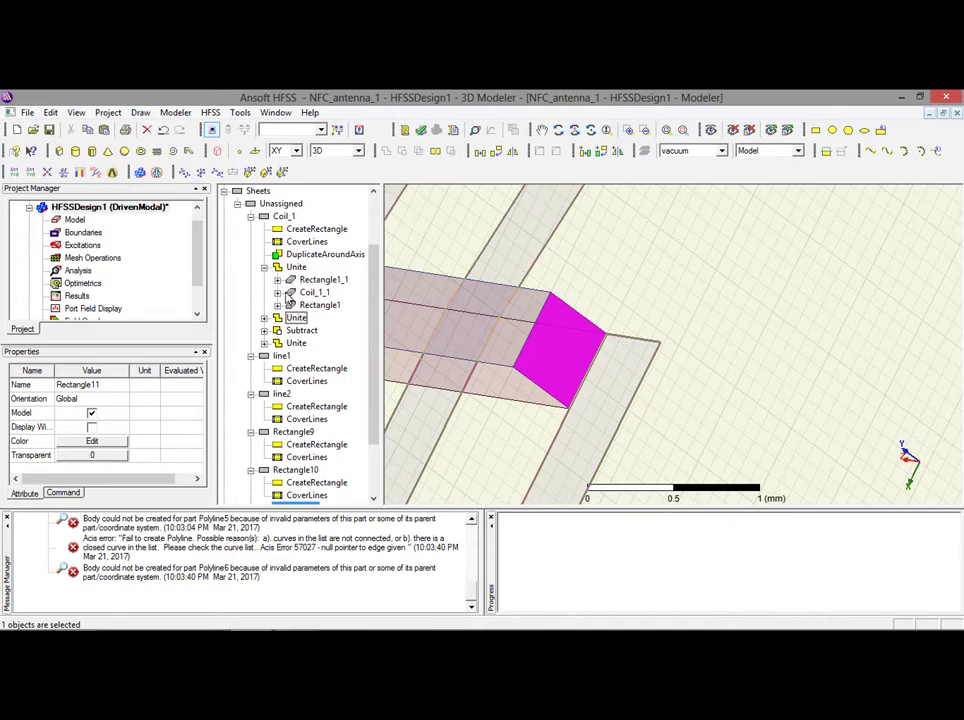
{"action": "left_click", "coordinate": [290, 293]}
{"action": "left_click", "coordinate": [278, 293]}
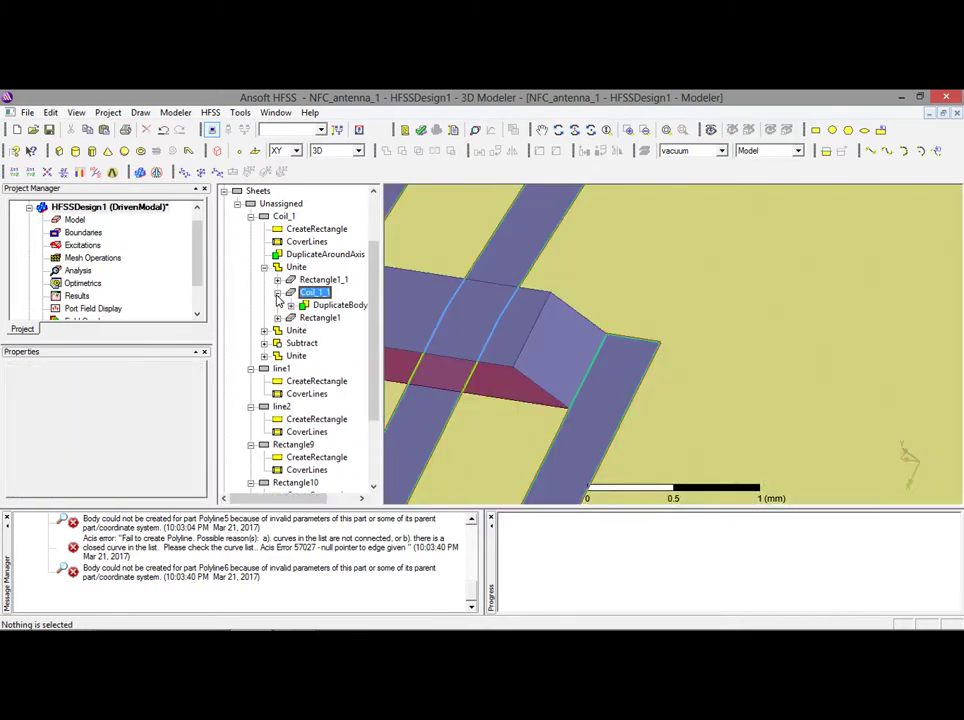
{"action": "left_click", "coordinate": [278, 293]}
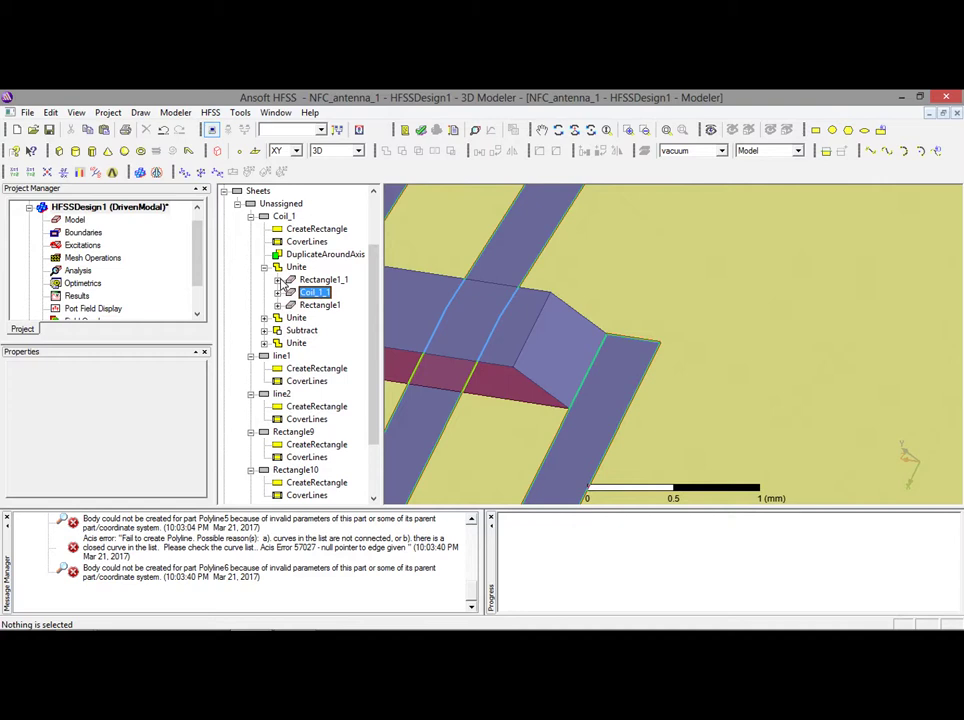
{"action": "left_click", "coordinate": [334, 342]}
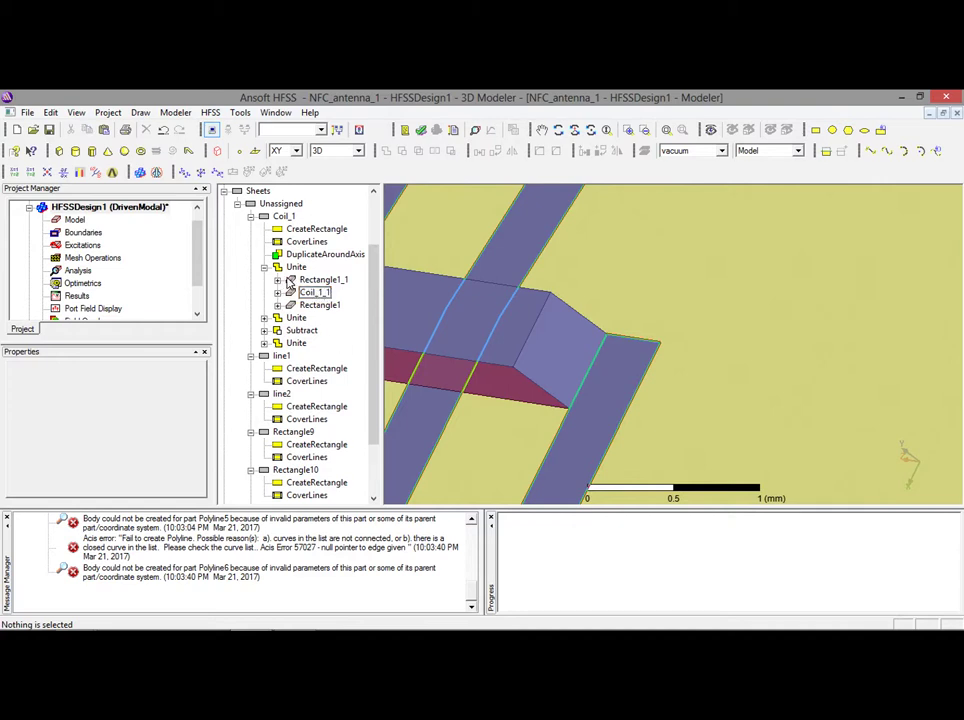
{"action": "left_click", "coordinate": [277, 281]}
{"action": "left_click", "coordinate": [277, 281]}
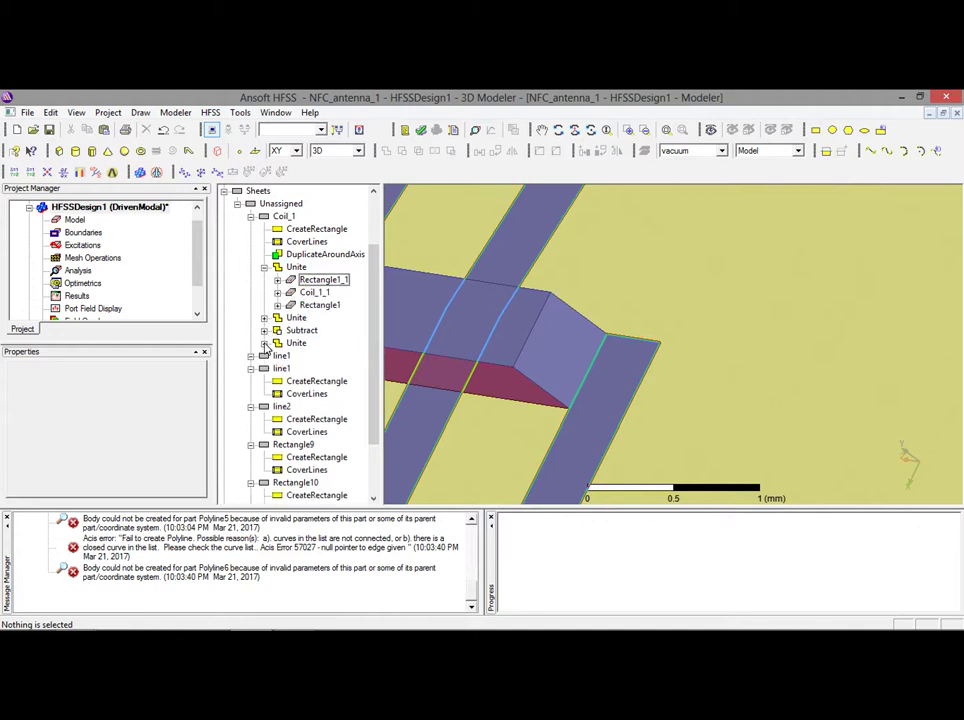
Copy the Point1 expression from the line segment of Polyline1, nested under Polyline6 in Coil_1's last Unite operation.
{"action": "left_click", "coordinate": [264, 342]}
{"action": "left_click", "coordinate": [277, 356]}
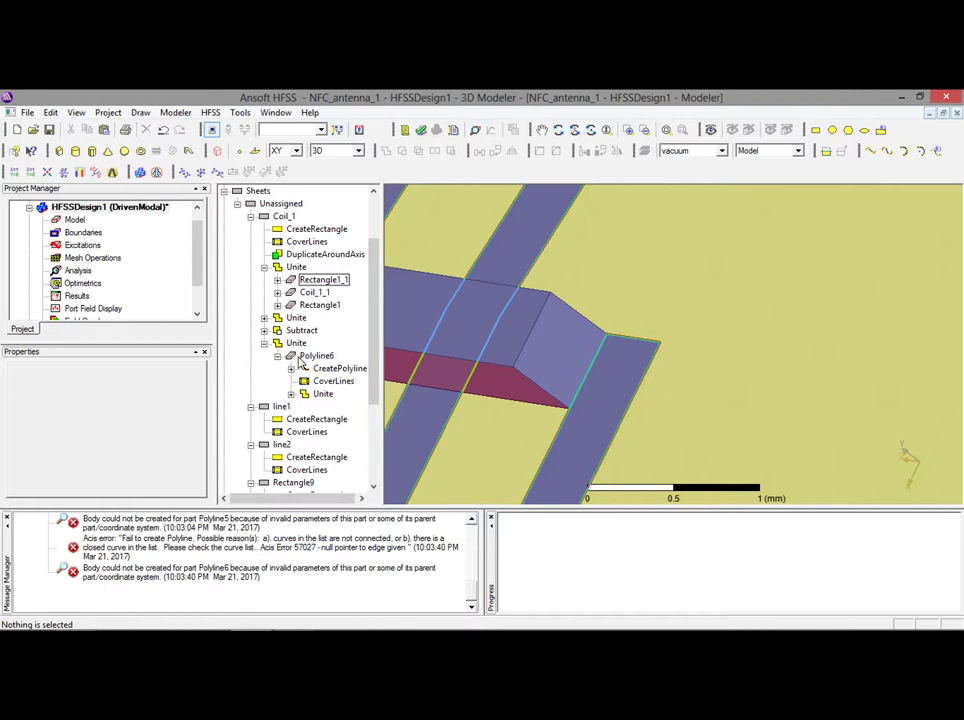
{"action": "left_click", "coordinate": [291, 395]}
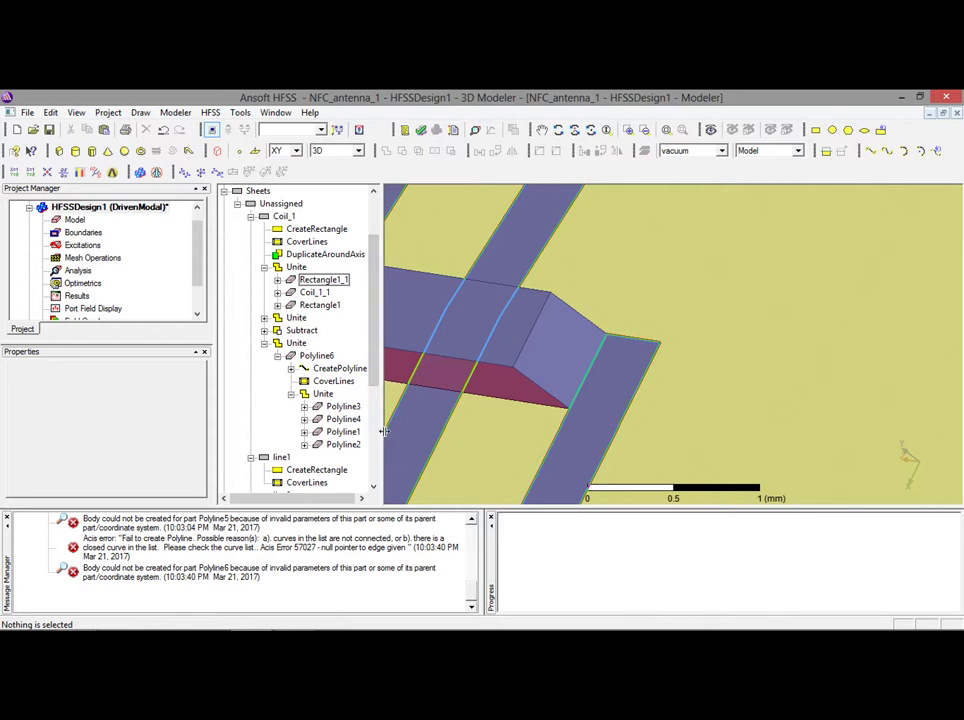
{"action": "left_click_drag", "start_coordinate": [382, 431], "coordinate": [419, 428]}
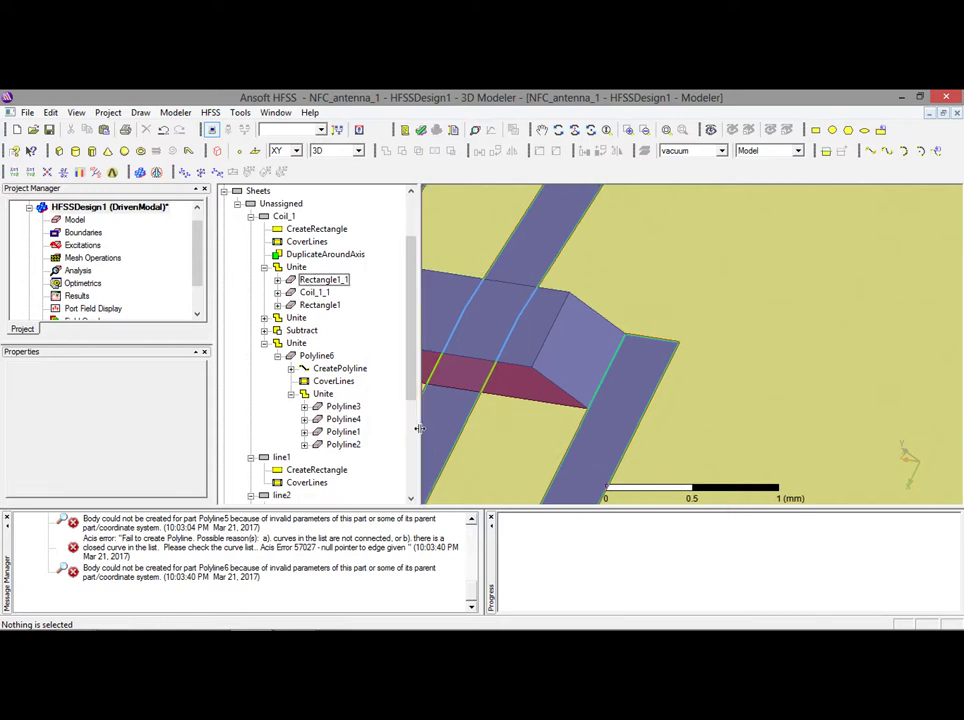
{"action": "left_click", "coordinate": [304, 432]}
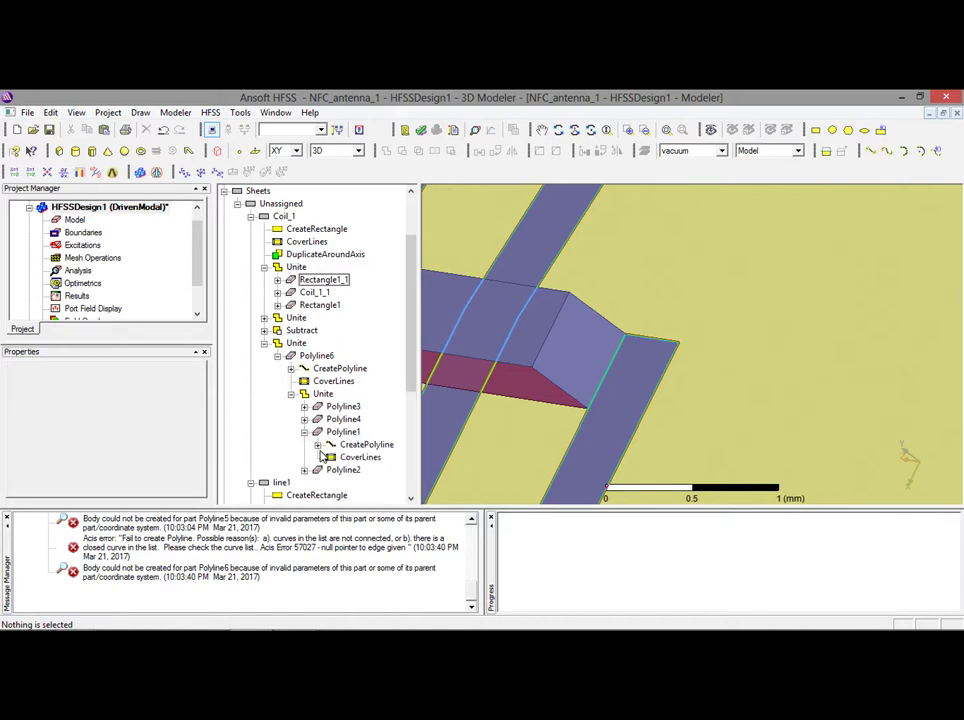
{"action": "left_click", "coordinate": [318, 445]}
{"action": "double_click", "coordinate": [366, 459]}
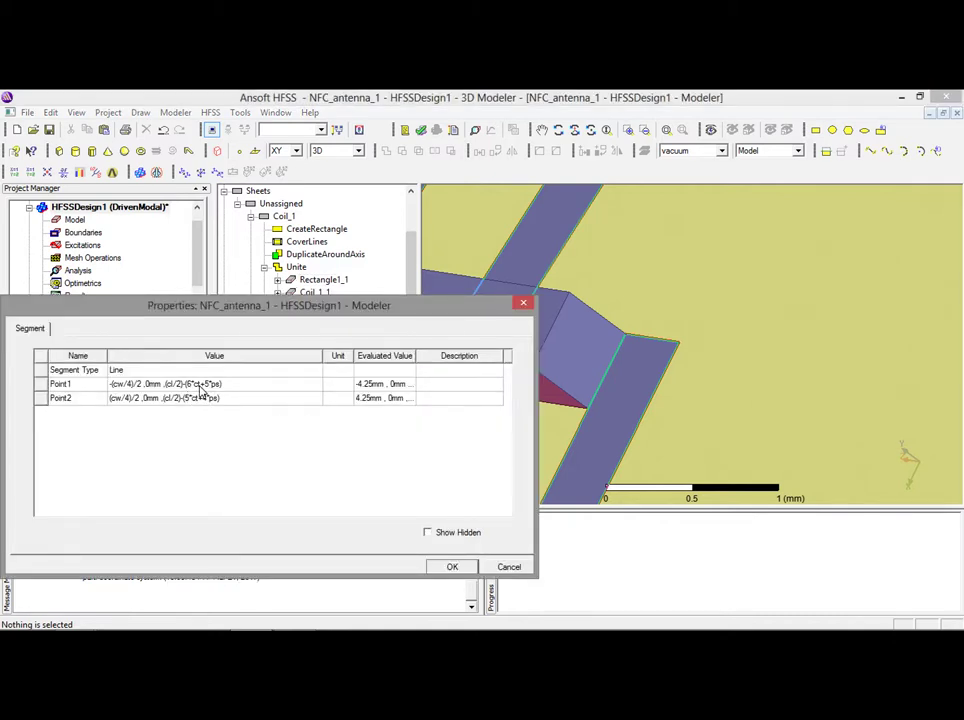
{"action": "left_click", "coordinate": [202, 387]}
{"action": "key", "text": "ctrl+c"}
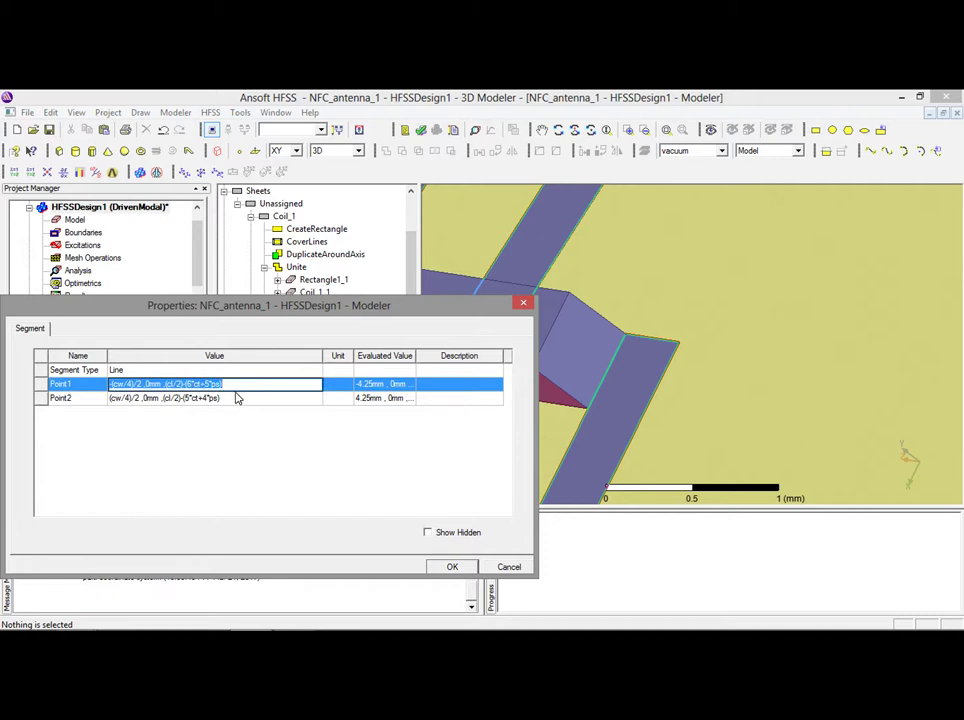
{"action": "left_click", "coordinate": [508, 567]}
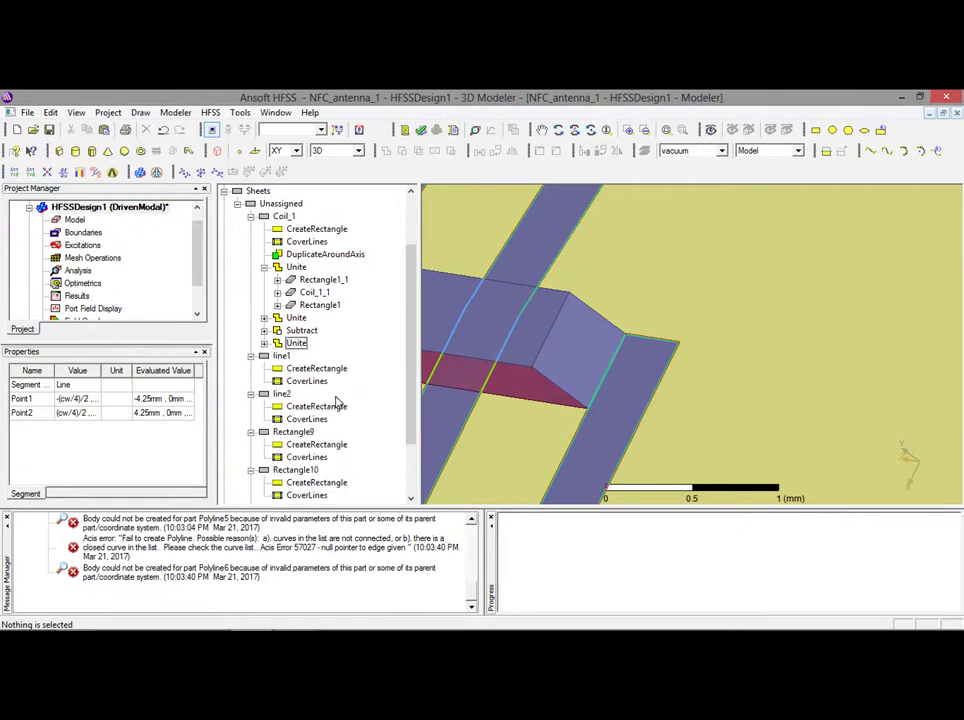
Set the new rectangle's position to (cw/4)/2, 0mm, (cl/2)-(5*ct+5*ps), reusing the copied expression.
{"action": "left_click_drag", "start_coordinate": [410, 406], "coordinate": [405, 437]}
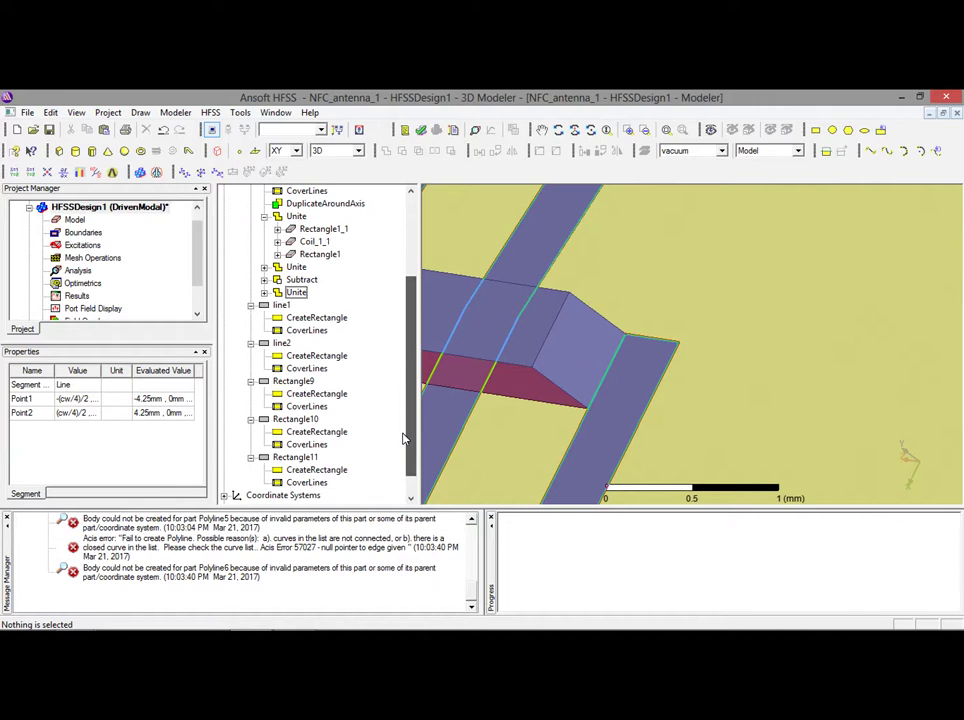
{"action": "double_click", "coordinate": [296, 473]}
{"action": "left_click", "coordinate": [155, 408]}
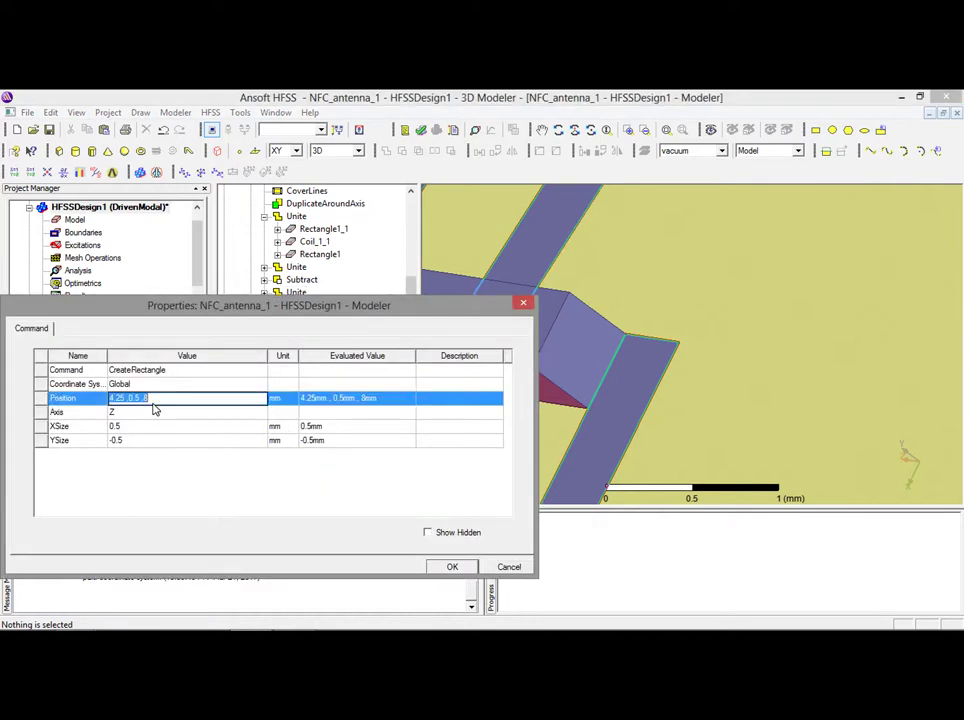
{"action": "key", "text": "ctrl+v"}
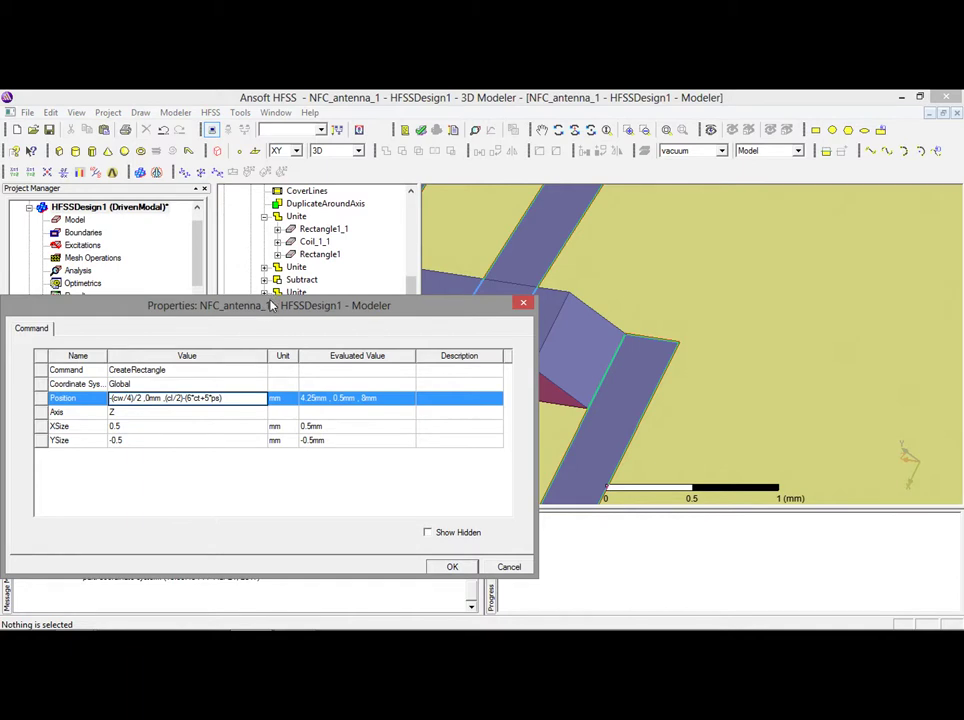
{"action": "left_click_drag", "start_coordinate": [270, 305], "coordinate": [276, 370]}
{"action": "key", "text": "Home"}
{"action": "key", "text": "Delete"}
{"action": "type", "text": "*"}
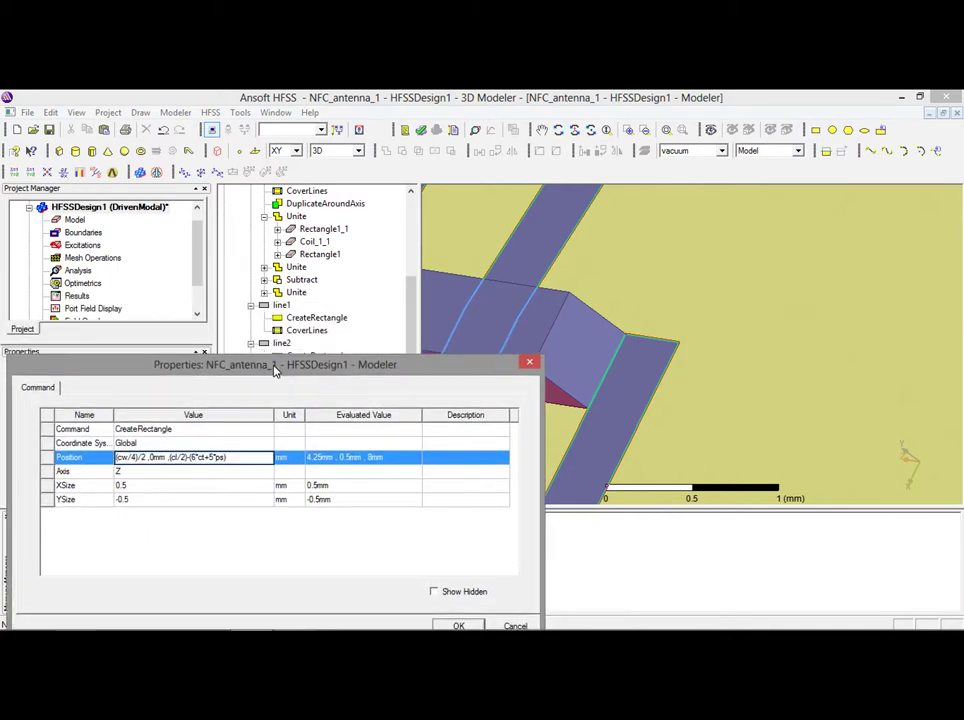
{"action": "key", "text": "Left"}
{"action": "key", "text": "BackSpace"}
{"action": "type", "text": "5"}
Set both the XSize and YSize of the new rectangle to ct and apply the changes.
{"action": "left_click", "coordinate": [150, 486]}
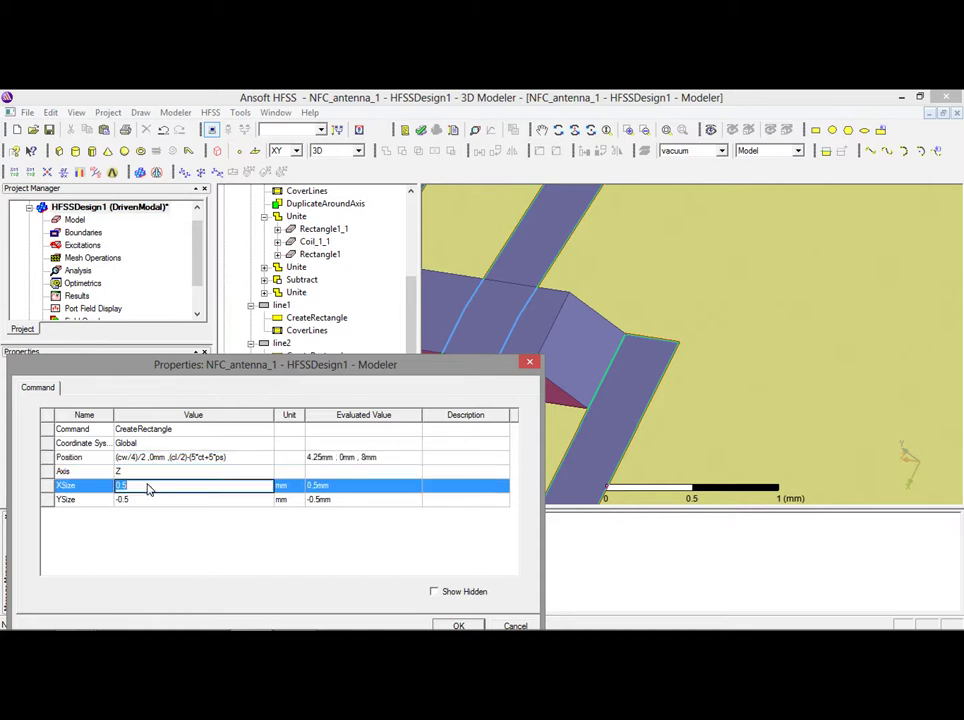
{"action": "type", "text": "cl"}
{"action": "left_click", "coordinate": [138, 500]}
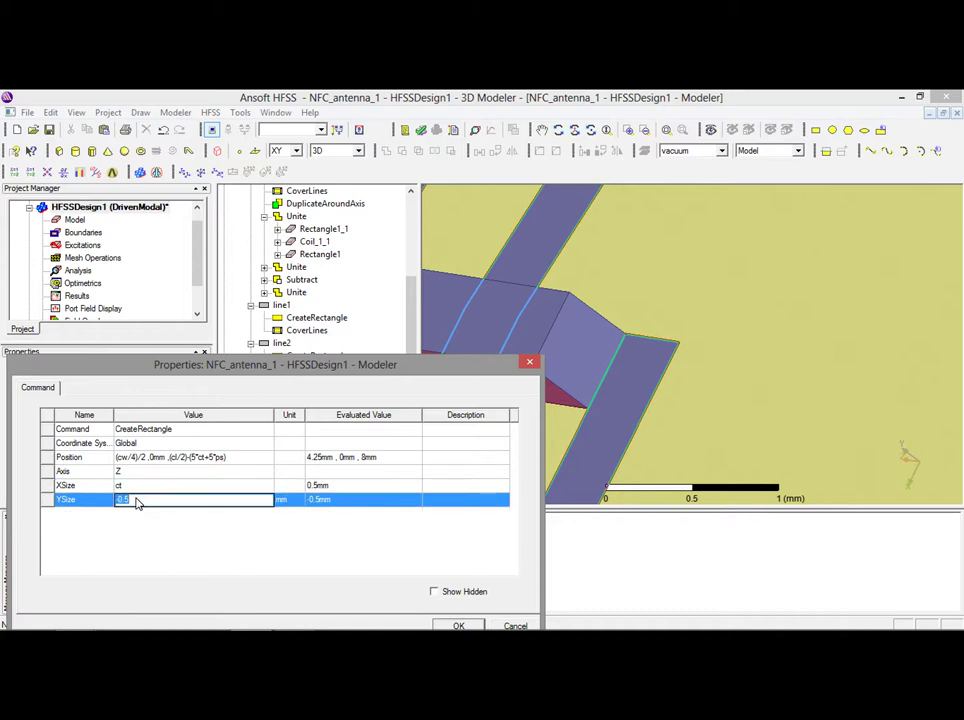
{"action": "left_click", "coordinate": [138, 501]}
{"action": "key", "text": "BackSpace"}
{"action": "key", "text": "BackSpace"}
{"action": "key", "text": "BackSpace"}
{"action": "key", "text": "BackSpace"}
{"action": "type", "text": "ct"}
{"action": "left_click_drag", "start_coordinate": [334, 366], "coordinate": [284, 263]}
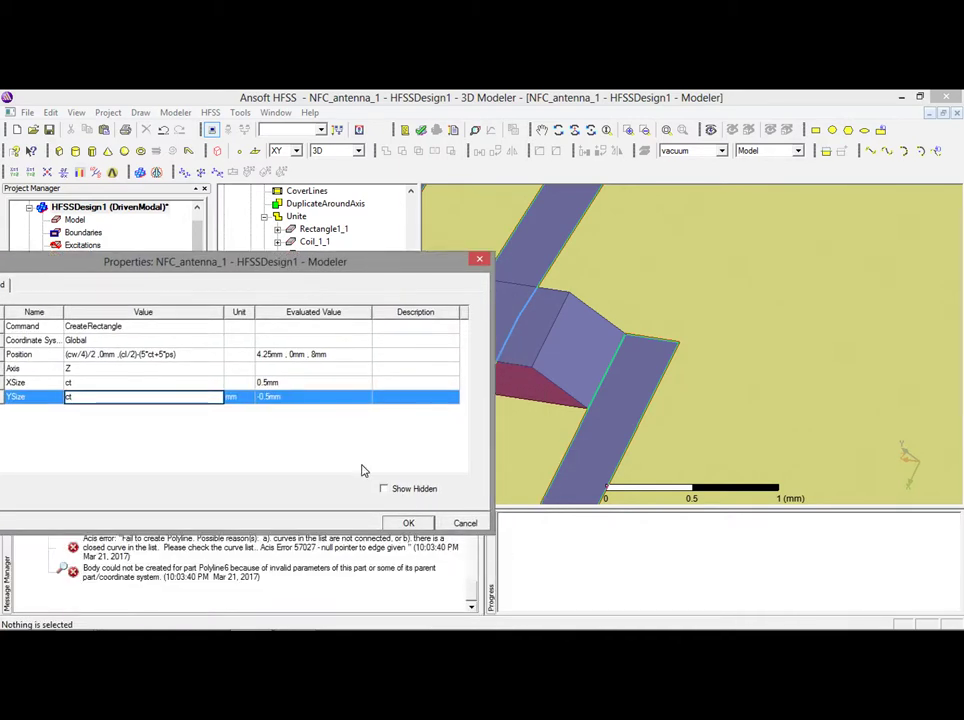
{"action": "left_click", "coordinate": [408, 523]}
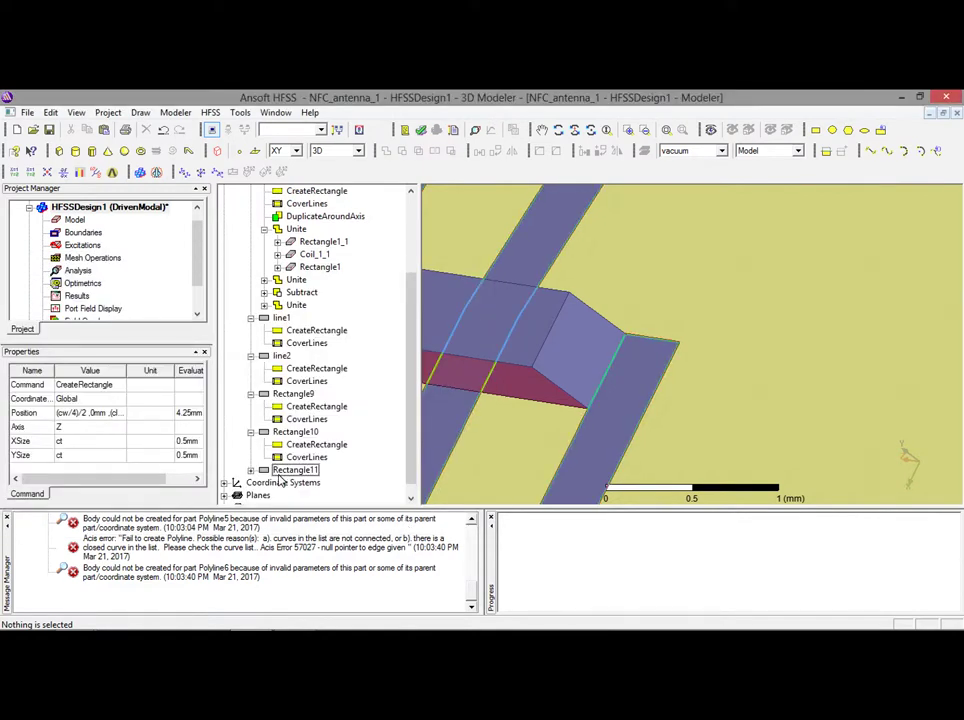
Select the parametrized rectangle and examine its placement against the whole antenna and at the coil's inner end.
{"action": "left_click", "coordinate": [284, 472]}
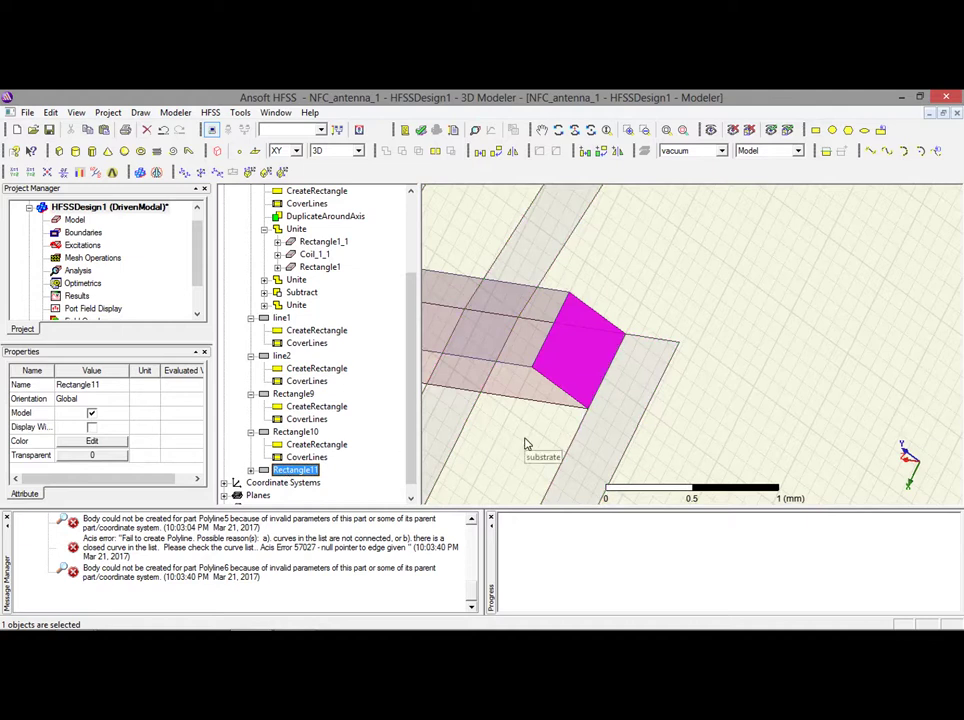
{"action": "key", "text": "ctrl+d"}
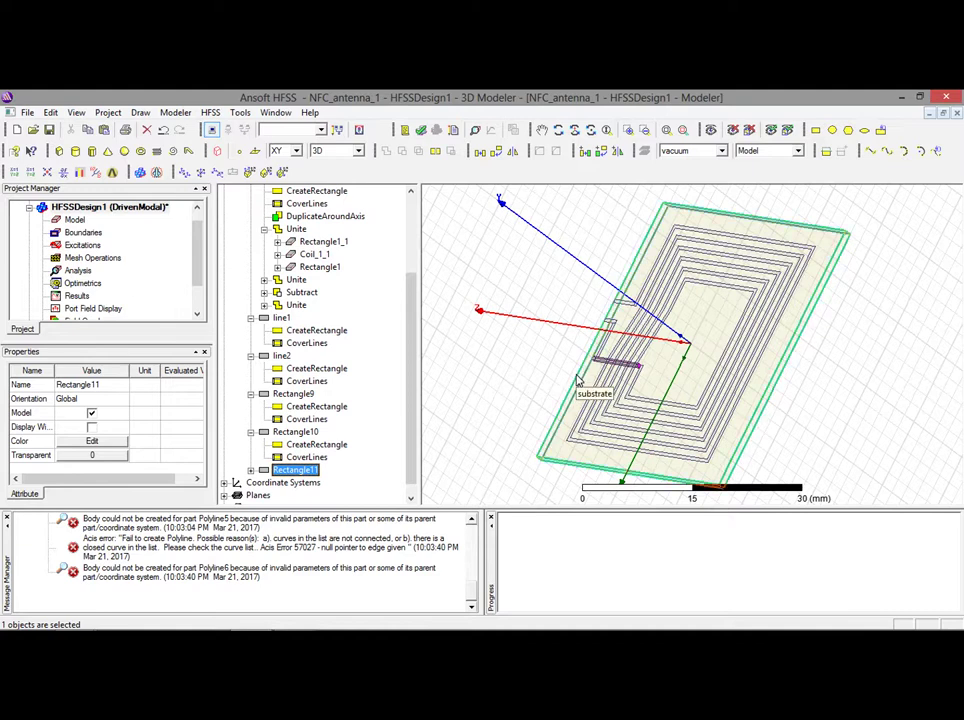
{"action": "scroll", "coordinate": [578, 380], "scroll_direction": "up", "scroll_amount": 1}
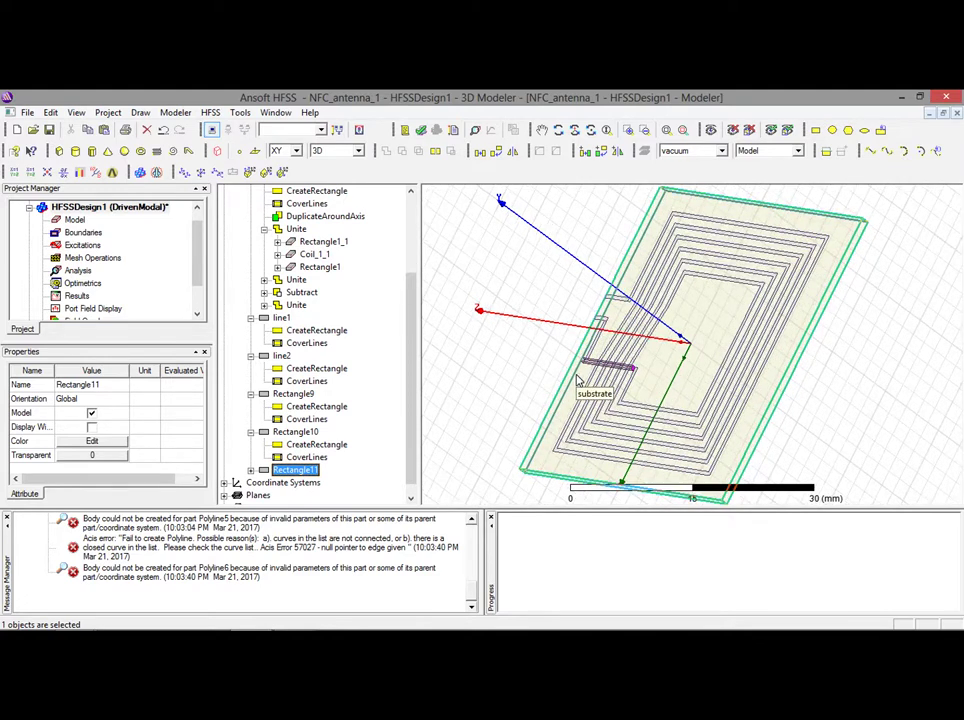
{"action": "scroll", "coordinate": [578, 380], "scroll_direction": "up", "scroll_amount": 5}
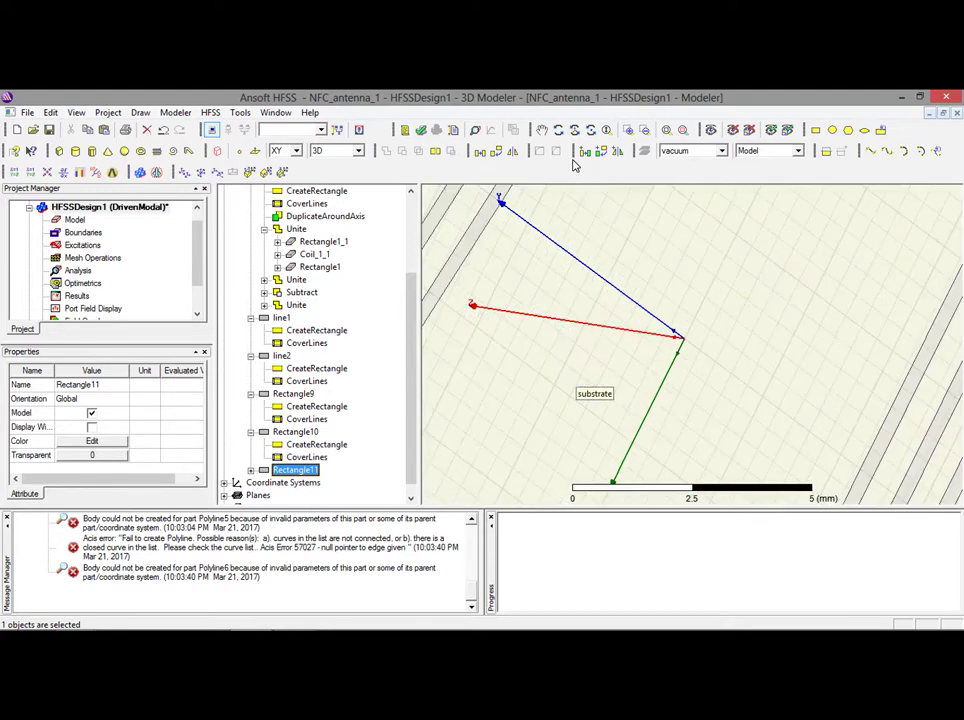
{"action": "left_click", "coordinate": [541, 131]}
{"action": "left_click_drag", "start_coordinate": [495, 452], "coordinate": [661, 323]}
{"action": "left_click_drag", "start_coordinate": [517, 353], "coordinate": [566, 340]}
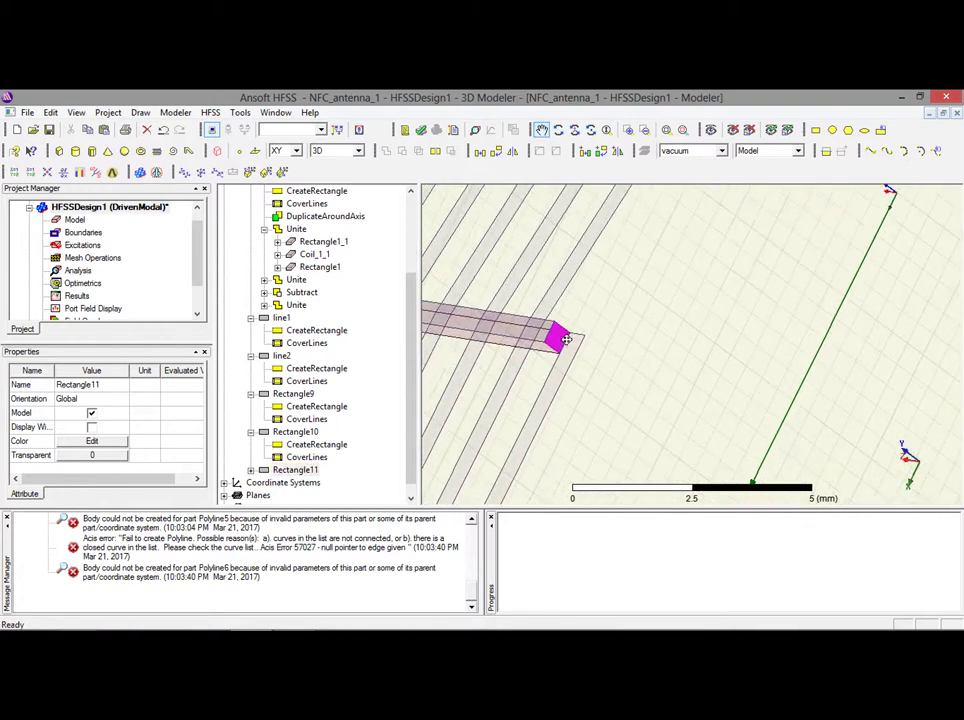
{"action": "scroll", "coordinate": [566, 340], "scroll_direction": "up", "scroll_amount": 2}
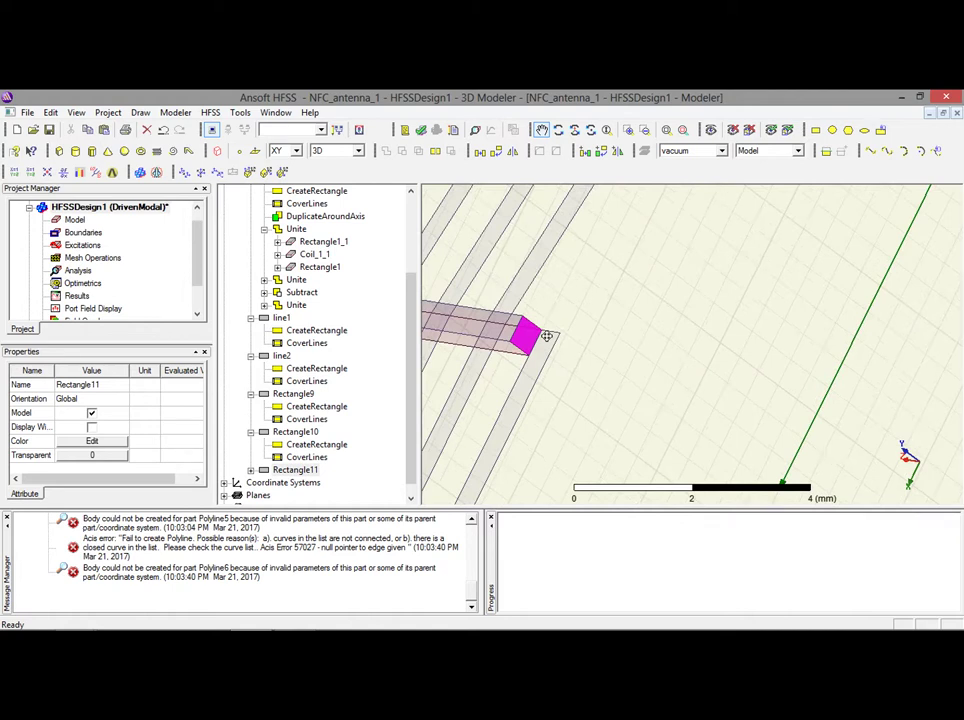
Unite Coil_1 with Rectangle11 at the coil's inner end, and unite the result with the adjoining bridge strip Rectangle10.
{"action": "left_click_drag", "start_coordinate": [547, 337], "coordinate": [650, 342]}
{"action": "scroll", "coordinate": [650, 342], "scroll_direction": "up", "scroll_amount": 4}
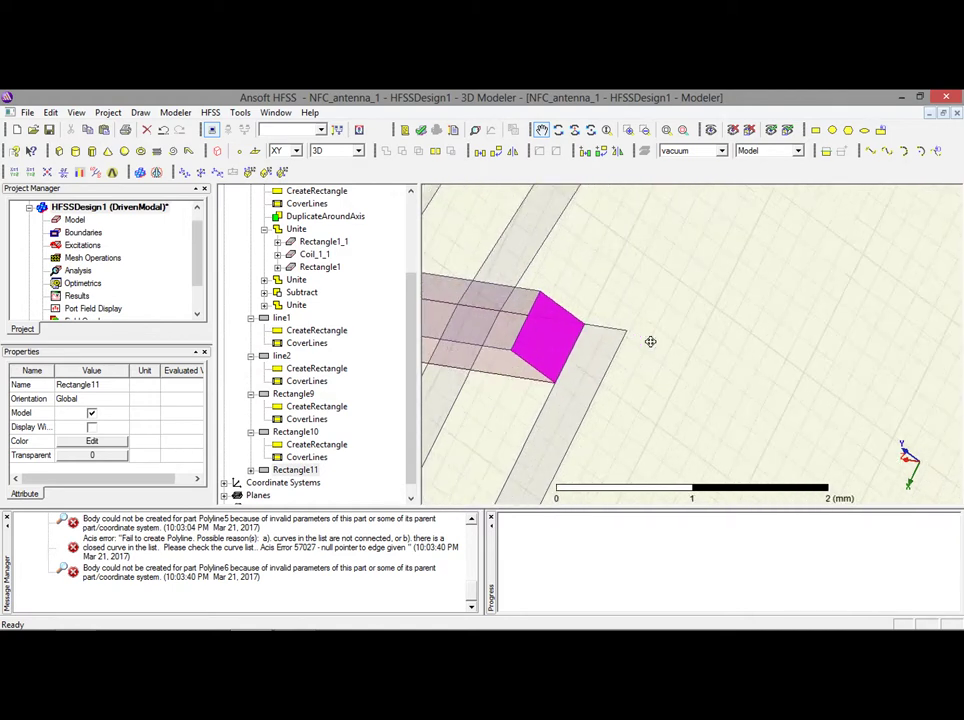
{"action": "left_click_drag", "start_coordinate": [592, 352], "coordinate": [634, 348]}
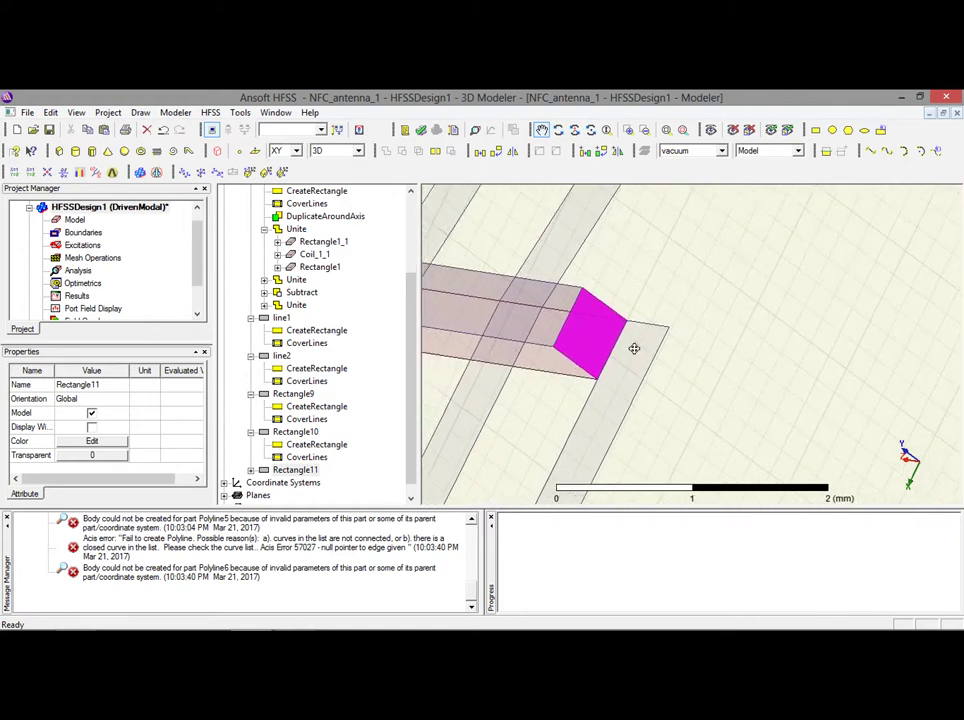
{"action": "key", "text": "Escape"}
{"action": "left_click", "coordinate": [634, 360]}
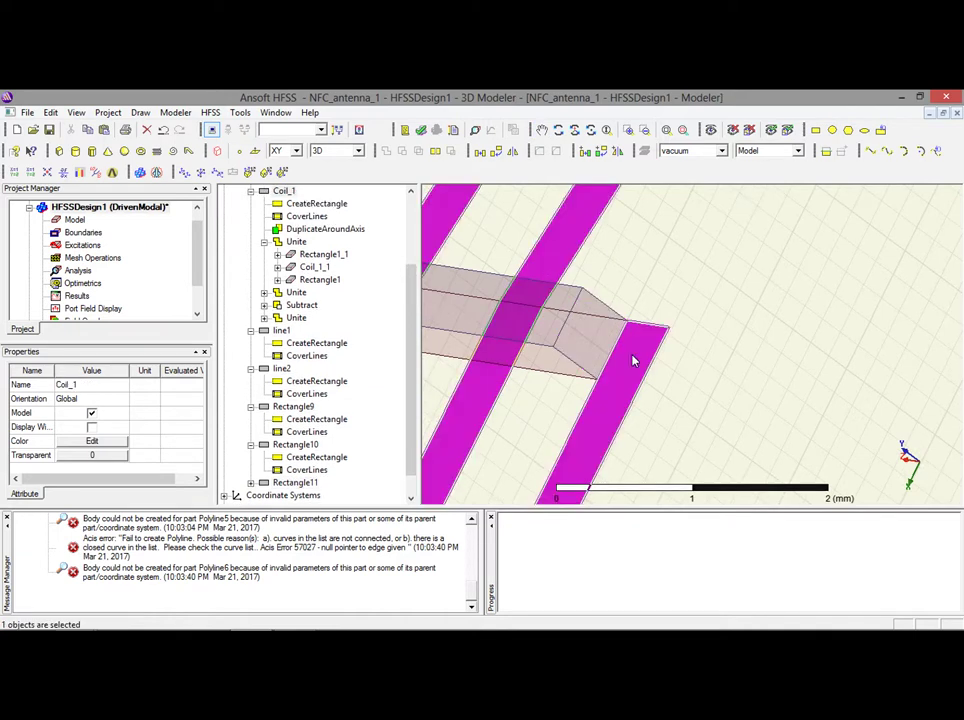
{"action": "left_click", "coordinate": [295, 482], "text": "ctrl"}
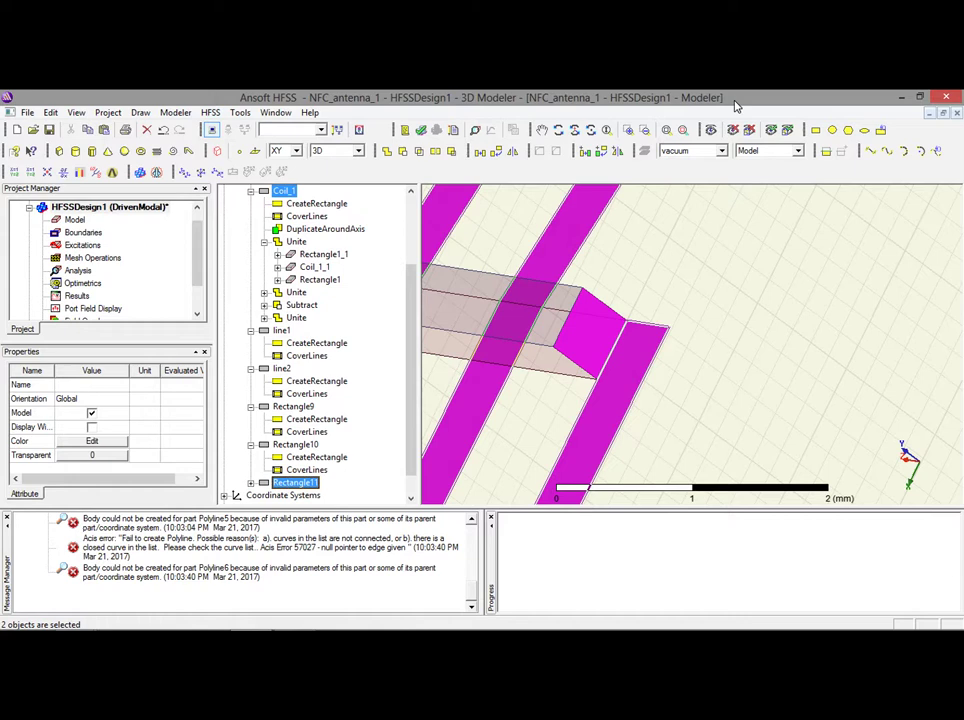
{"action": "left_click", "coordinate": [385, 151]}
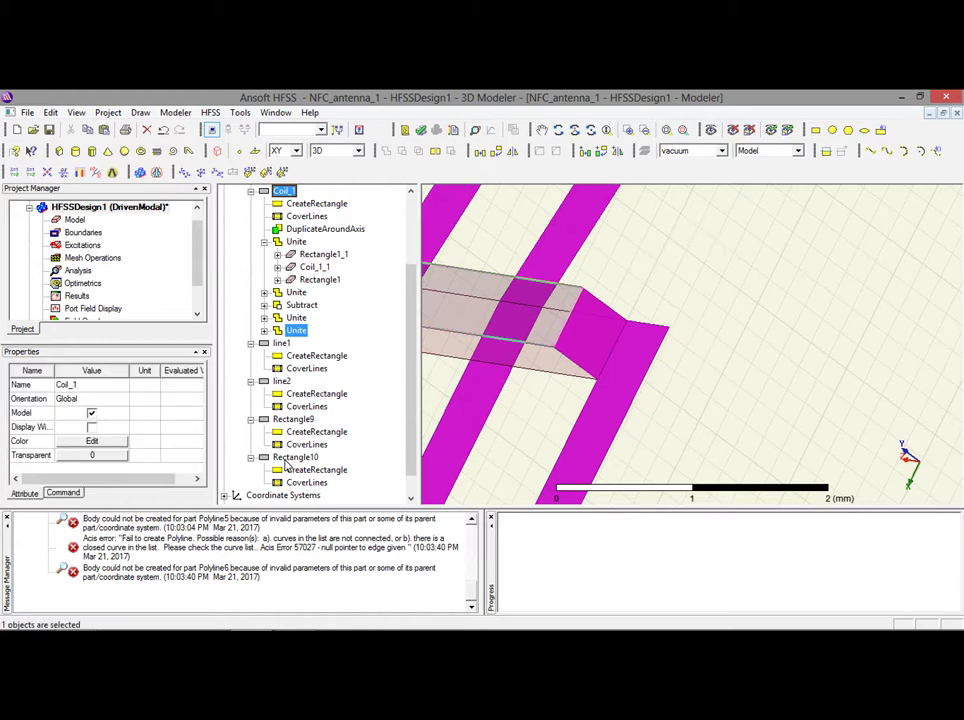
{"action": "left_click", "coordinate": [290, 458], "text": "ctrl"}
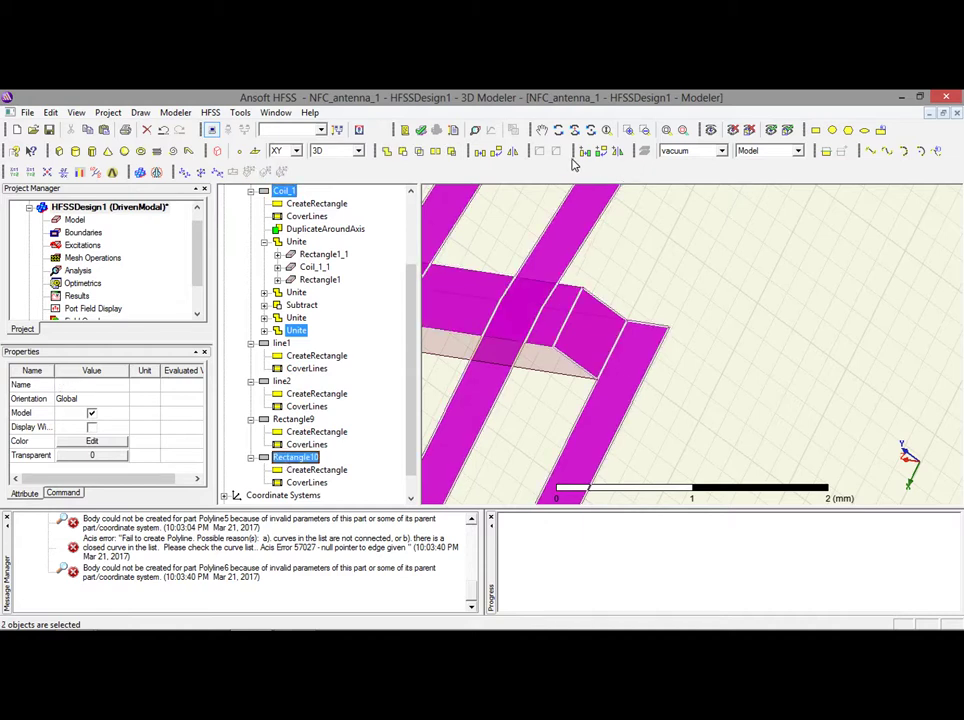
{"action": "left_click", "coordinate": [388, 151]}
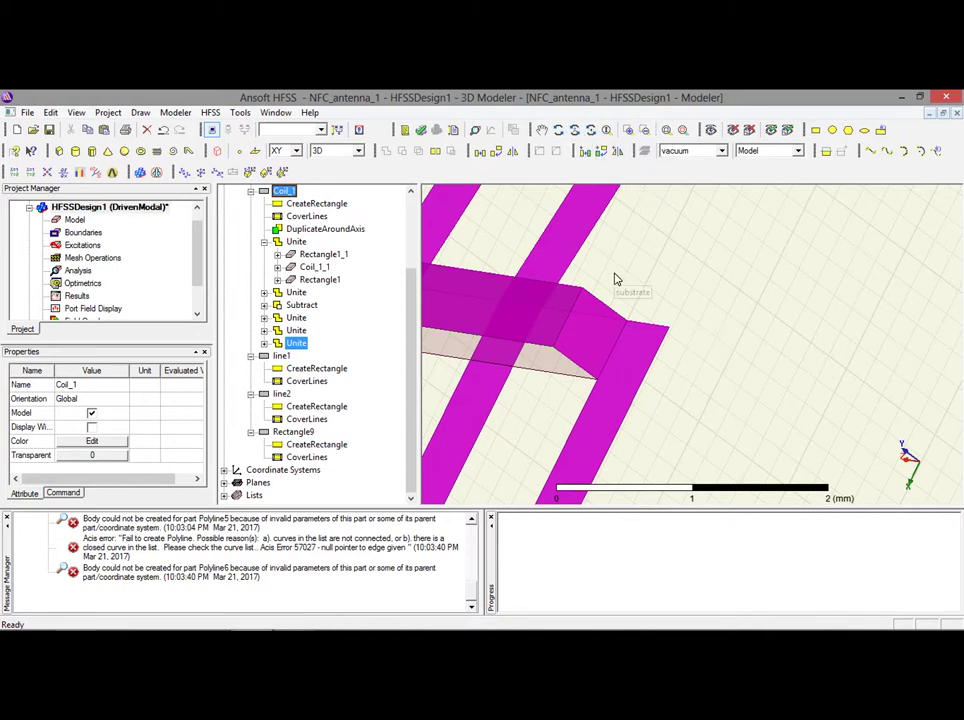
Set the drawing plane to YZ for work at the bridge's outer end.
{"action": "scroll", "coordinate": [615, 278], "scroll_direction": "down", "scroll_amount": 4}
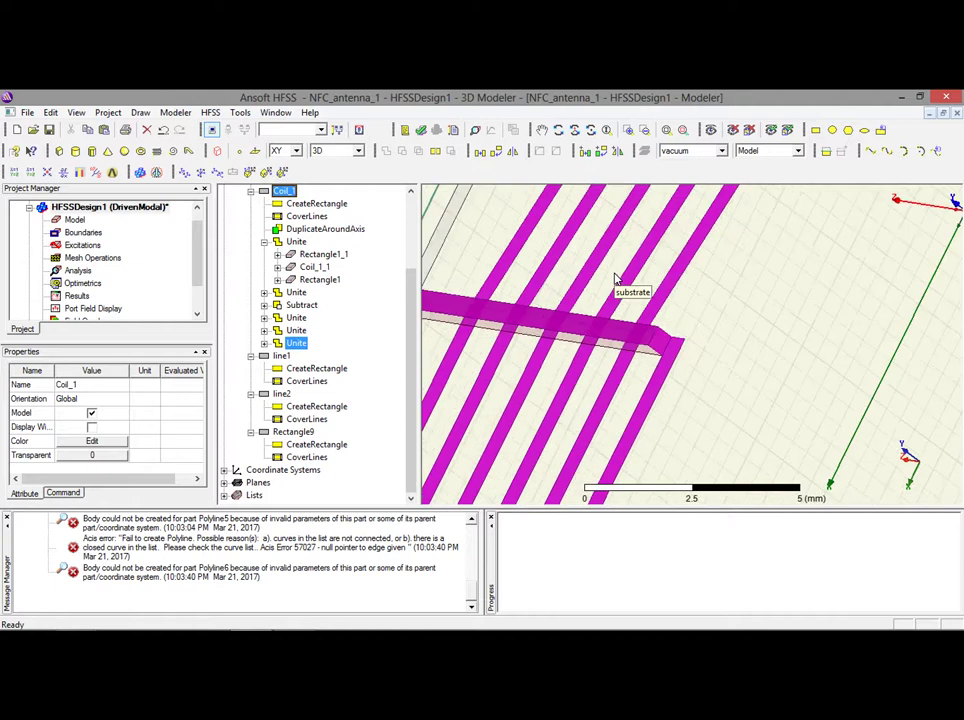
{"action": "left_click", "coordinate": [557, 133]}
{"action": "left_click_drag", "start_coordinate": [534, 252], "coordinate": [671, 386]}
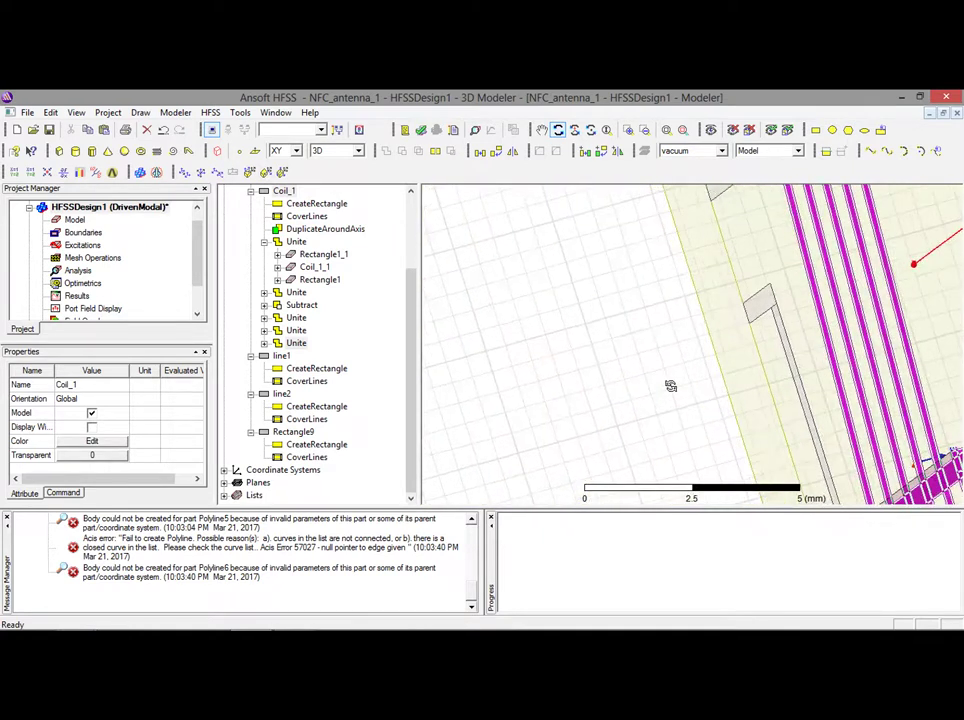
{"action": "key", "text": "ctrl+d"}
{"action": "left_click_drag", "start_coordinate": [628, 356], "coordinate": [520, 275]}
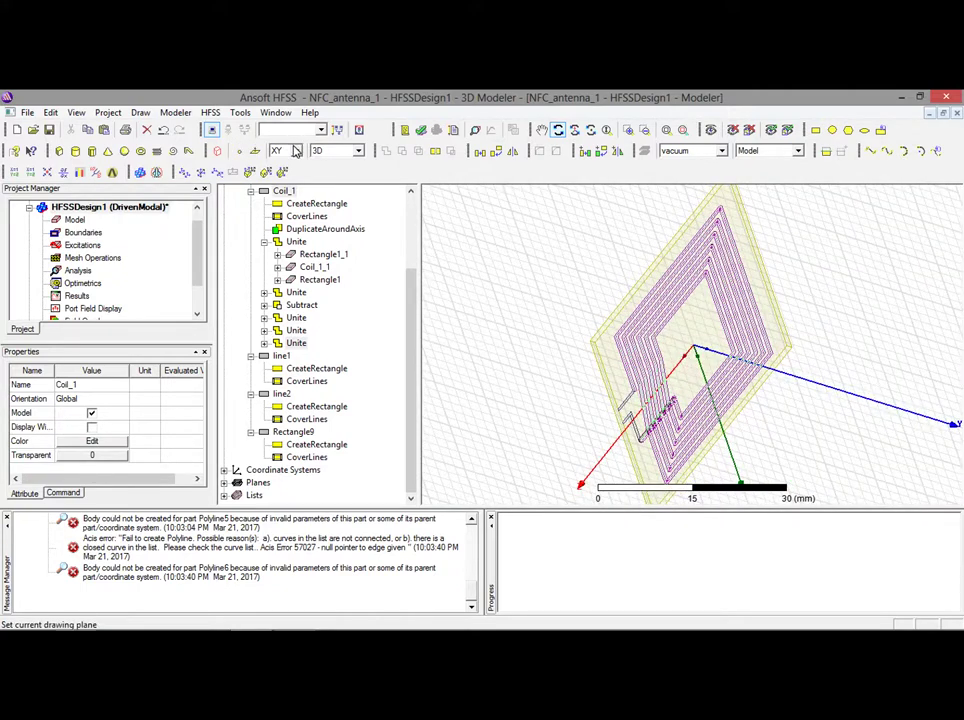
{"action": "left_click", "coordinate": [296, 150]}
{"action": "left_click", "coordinate": [283, 173]}
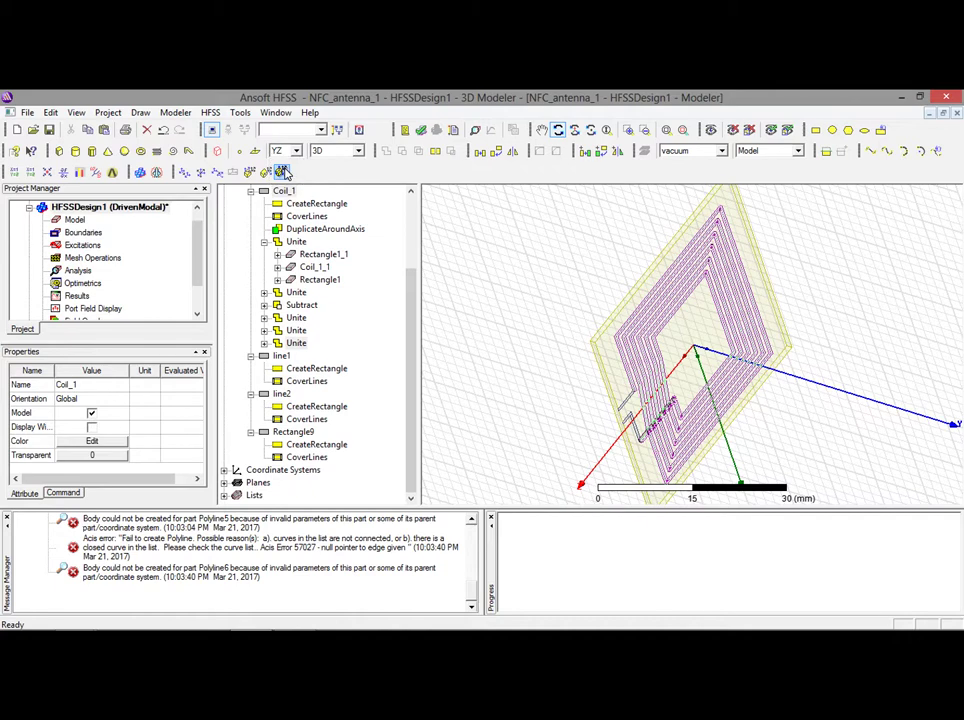
Draw a 0.5 by 0.5 mm rectangle from (4.25, 0, 18) mm to (4.25, 0.5, 17.5) mm at the bridge's outer end, beside Rectangle9.
{"action": "mouse_move", "coordinate": [619, 441]}
{"action": "left_mouse_down"}
{"action": "mouse_move", "coordinate": [646, 445]}
{"action": "mouse_move", "coordinate": [659, 426]}
{"action": "mouse_move", "coordinate": [639, 413]}
{"action": "mouse_move", "coordinate": [601, 438]}
{"action": "left_mouse_up"}
{"action": "left_click_drag", "start_coordinate": [636, 381], "coordinate": [619, 366]}
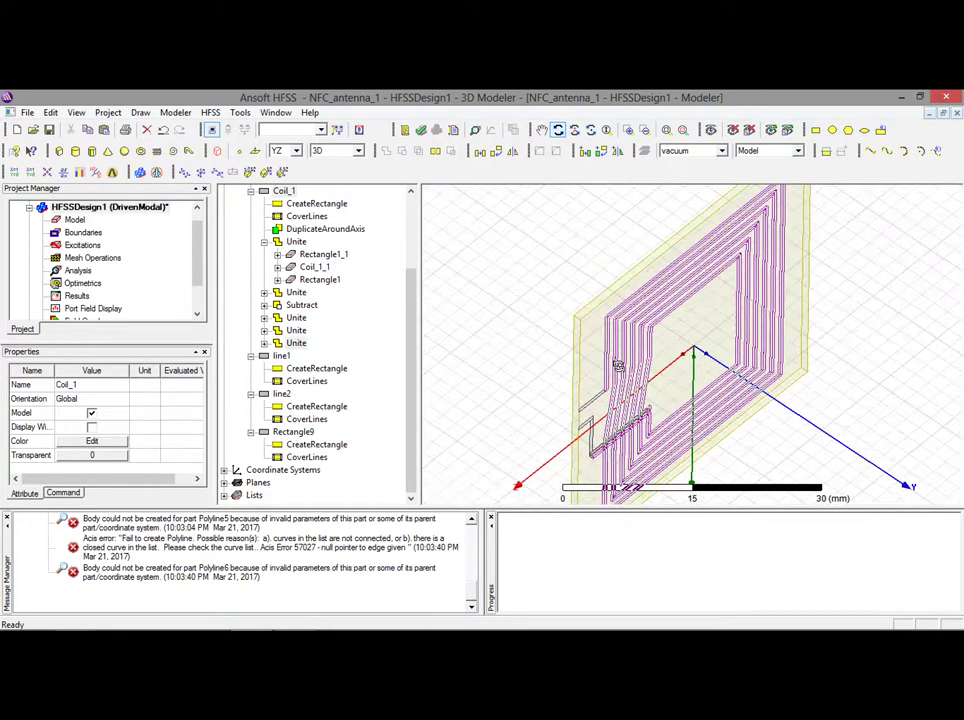
{"action": "scroll", "coordinate": [619, 366], "scroll_direction": "up", "scroll_amount": 5}
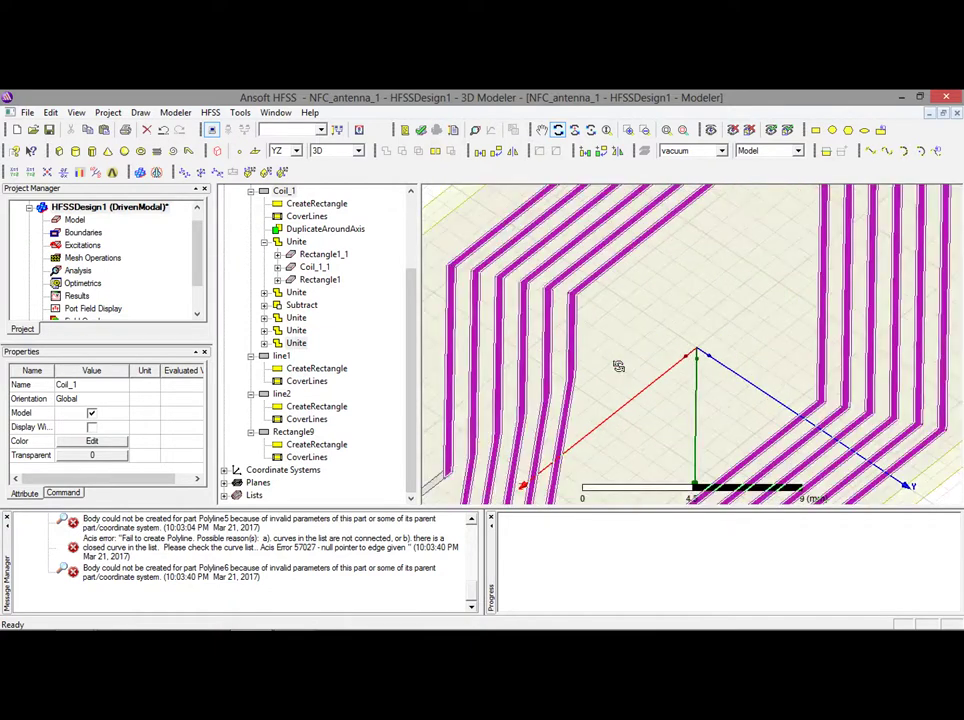
{"action": "left_click", "coordinate": [541, 130]}
{"action": "left_click_drag", "start_coordinate": [560, 360], "coordinate": [522, 370]}
{"action": "scroll", "coordinate": [522, 370], "scroll_direction": "up", "scroll_amount": 1}
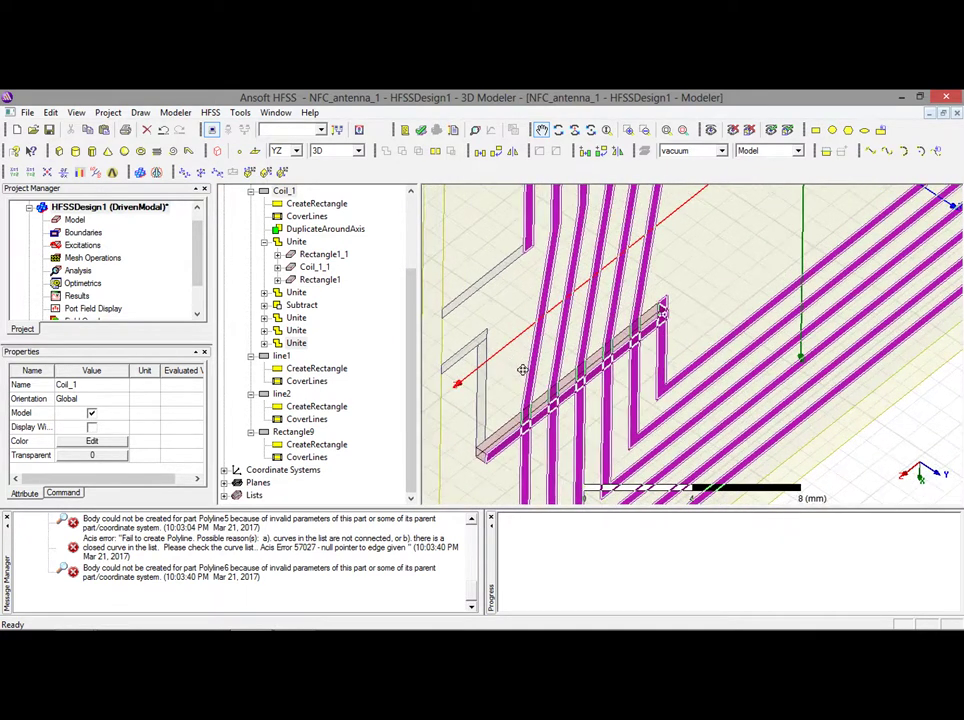
{"action": "left_click_drag", "start_coordinate": [522, 370], "coordinate": [577, 400]}
{"action": "scroll", "coordinate": [577, 400], "scroll_direction": "up", "scroll_amount": 1}
{"action": "scroll", "coordinate": [577, 400], "scroll_direction": "up", "scroll_amount": 5}
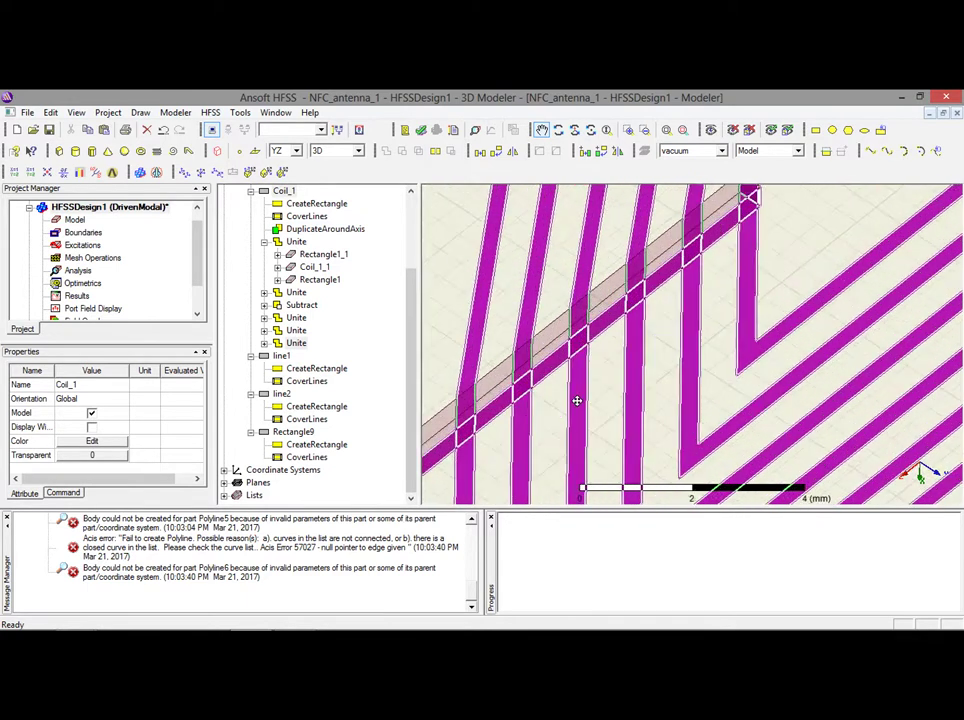
{"action": "scroll", "coordinate": [577, 400], "scroll_direction": "down", "scroll_amount": 3}
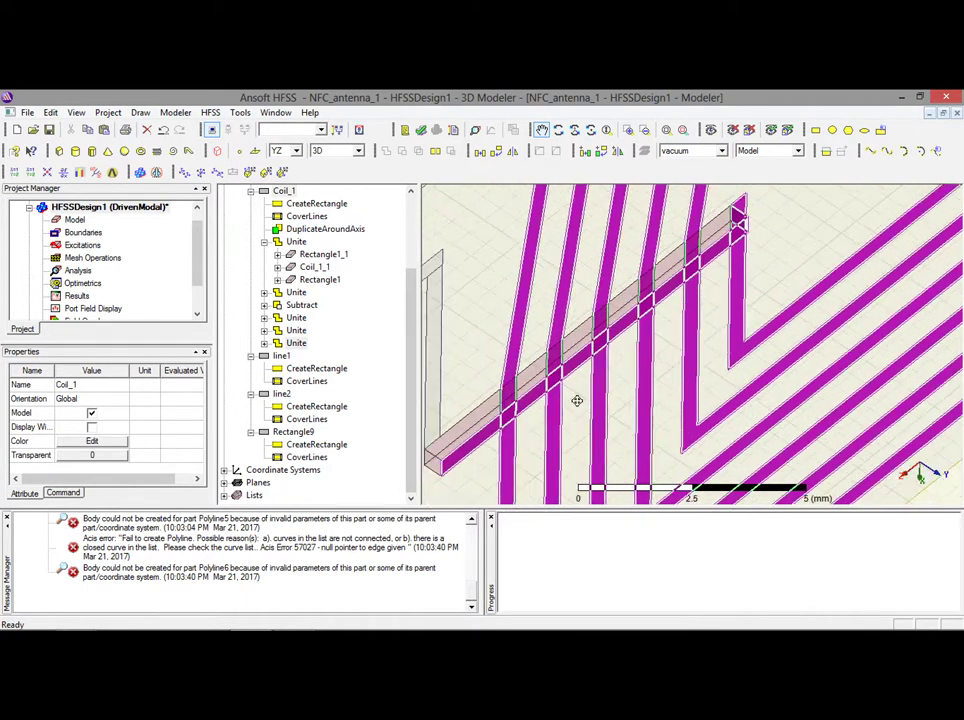
{"action": "left_click_drag", "start_coordinate": [544, 437], "coordinate": [602, 405]}
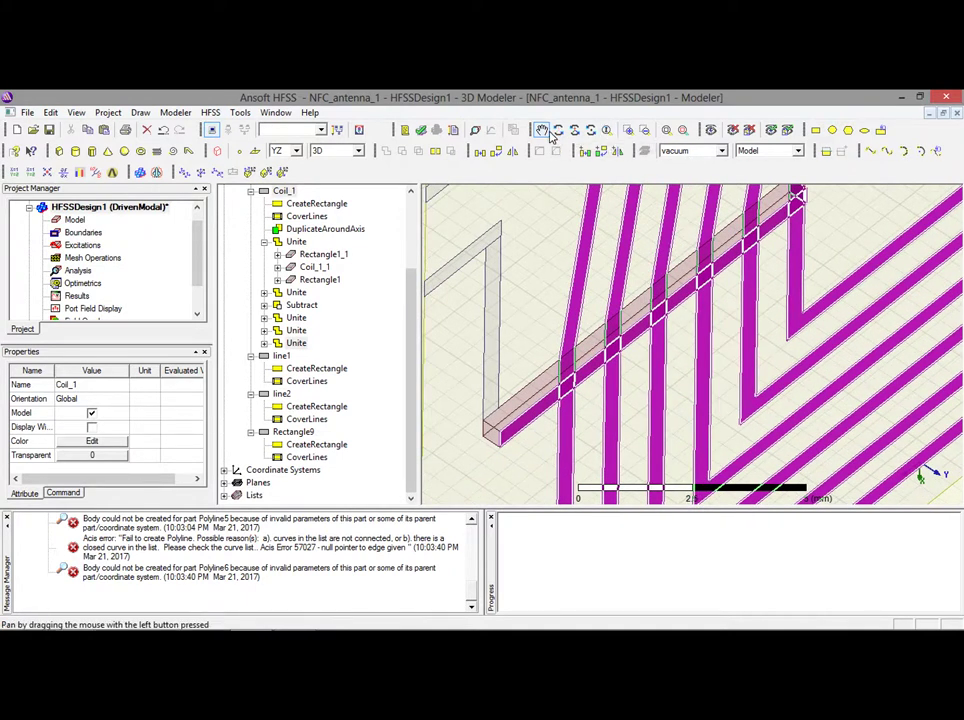
{"action": "left_click", "coordinate": [815, 131]}
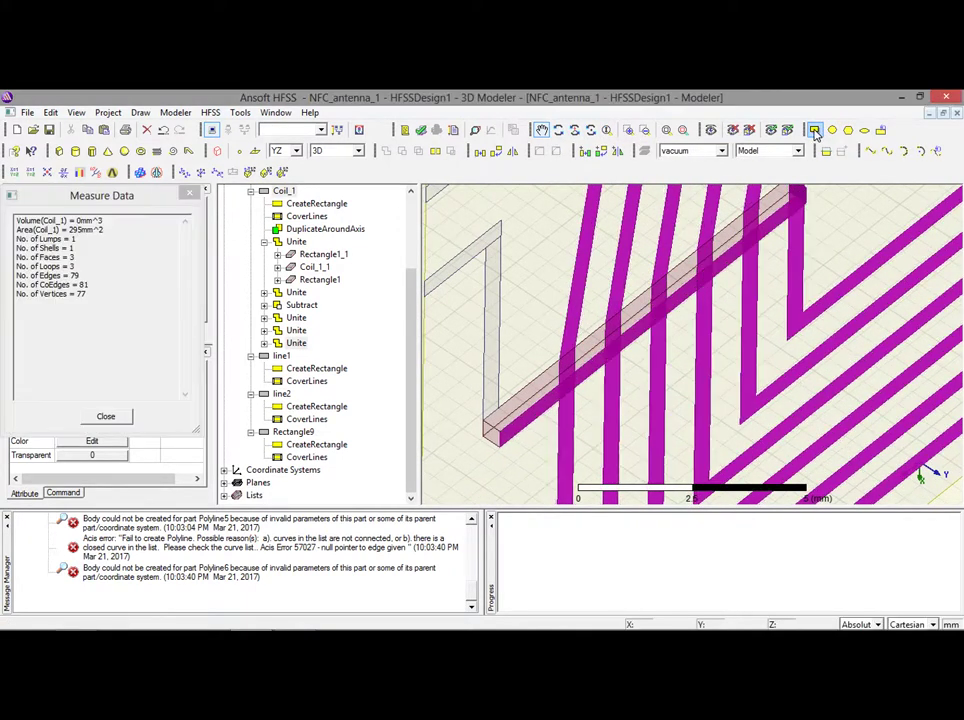
{"action": "left_click", "coordinate": [484, 420]}
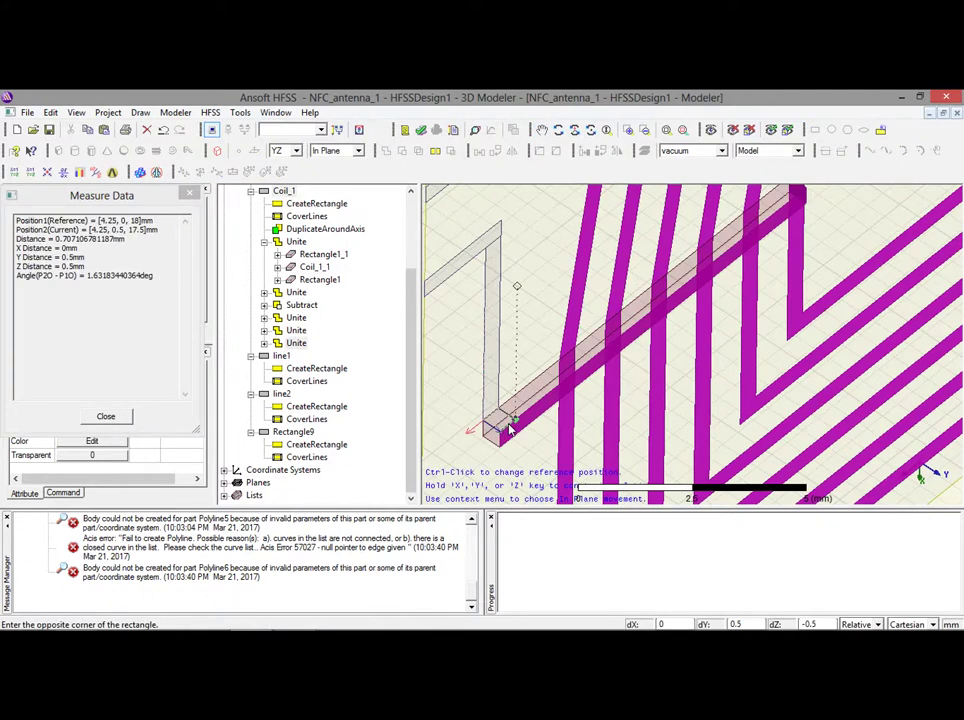
{"action": "left_click", "coordinate": [510, 428]}
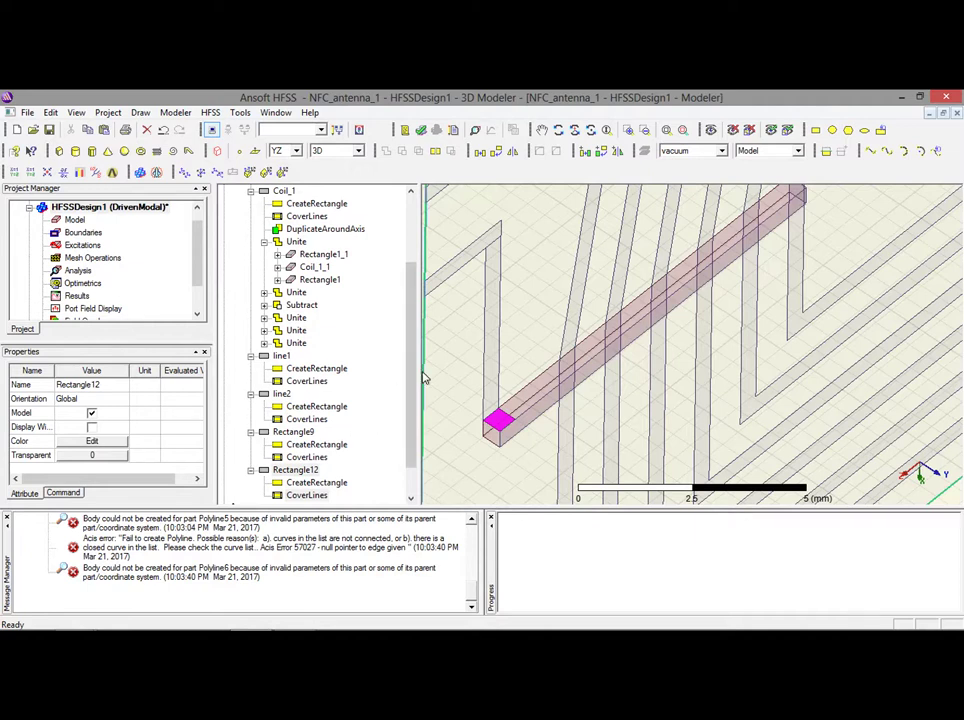
Set both the YSize and ZSize of the new Rectangle12 to ct.
{"action": "left_click", "coordinate": [493, 372]}
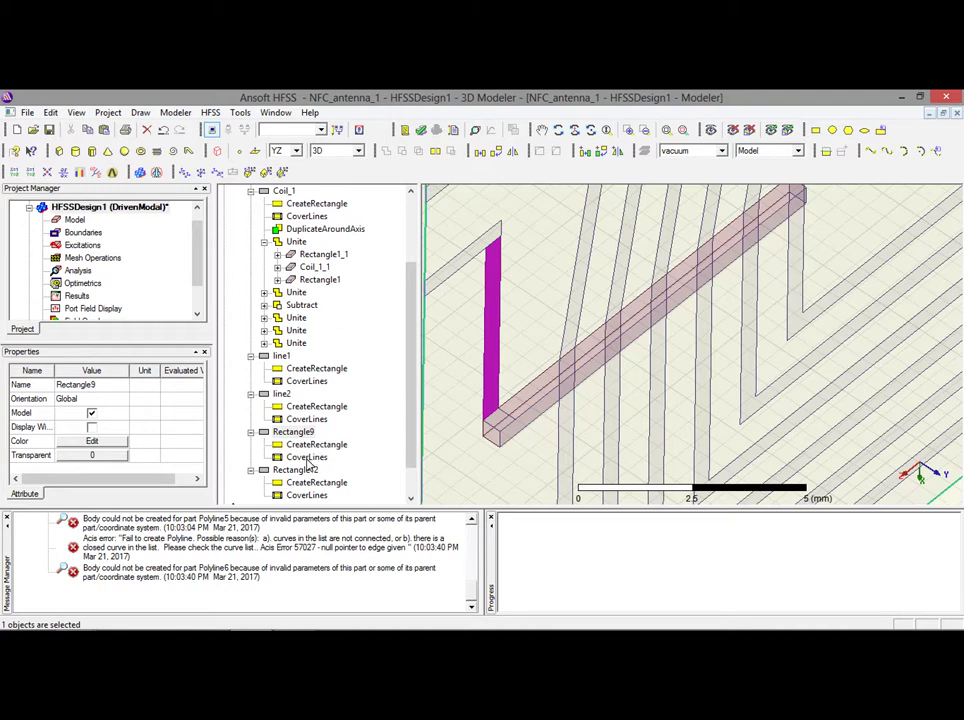
{"action": "left_click", "coordinate": [297, 470]}
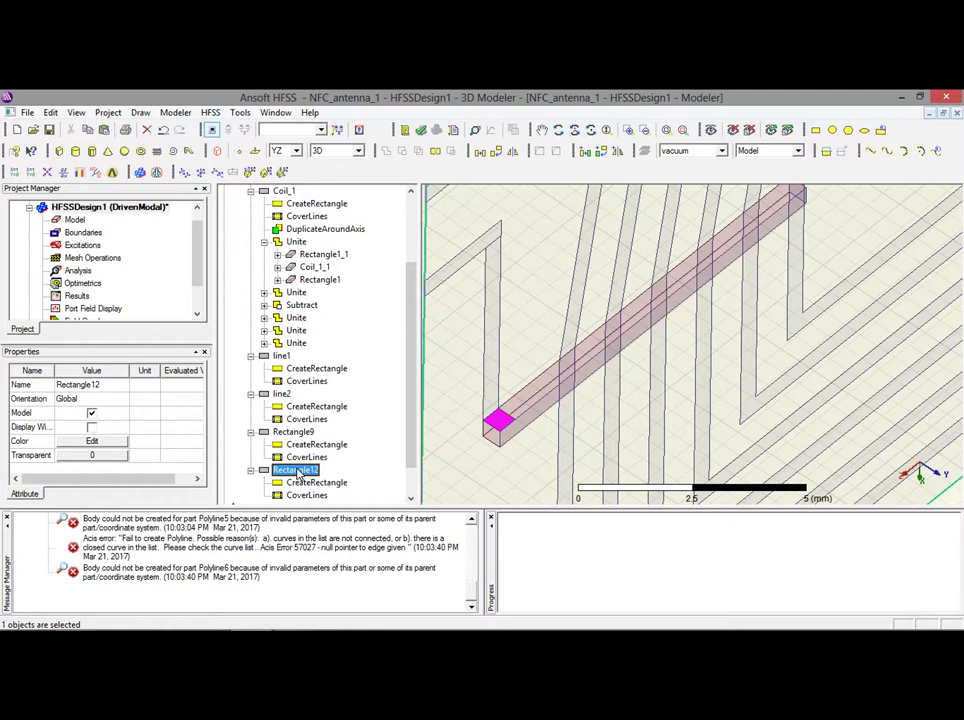
{"action": "double_click", "coordinate": [305, 482]}
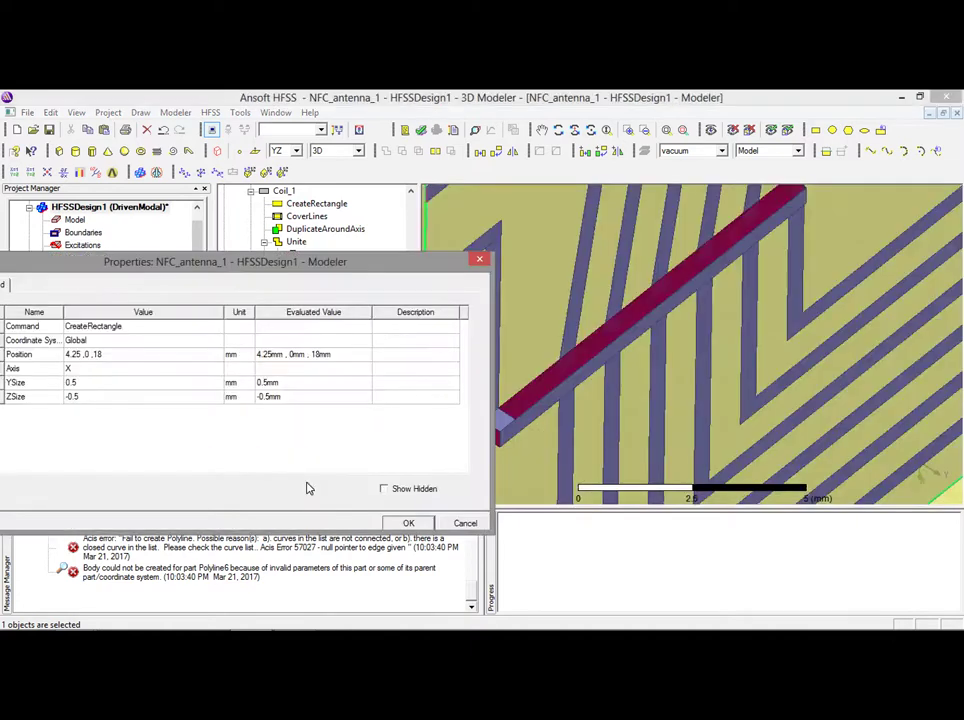
{"action": "left_click_drag", "start_coordinate": [314, 263], "coordinate": [449, 478]}
{"action": "left_click", "coordinate": [211, 596]}
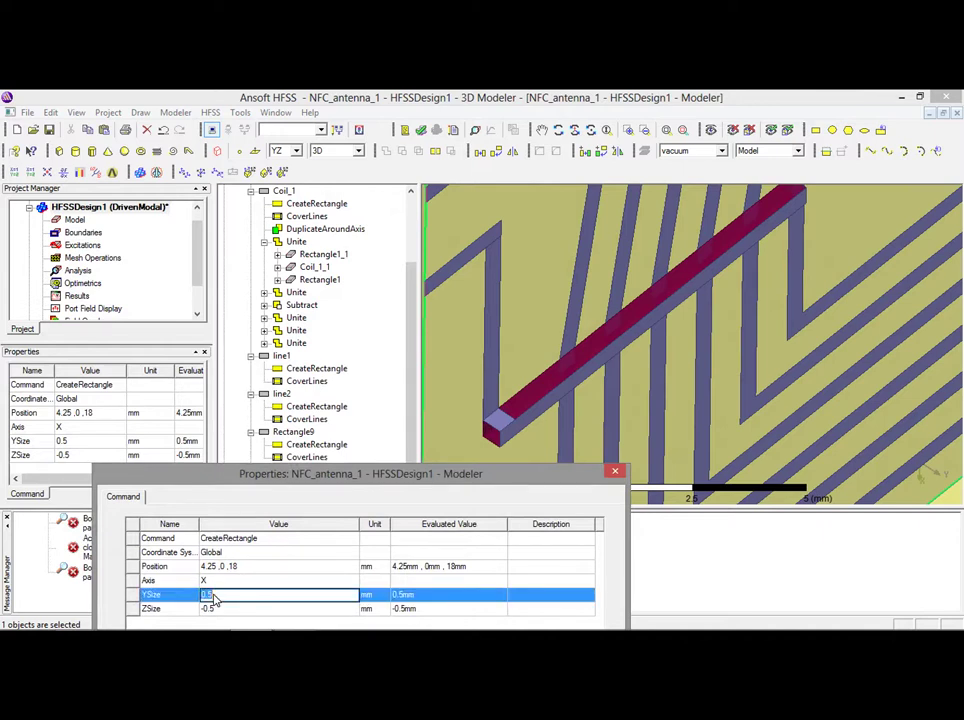
{"action": "type", "text": "ct"}
{"action": "left_click", "coordinate": [212, 609]}
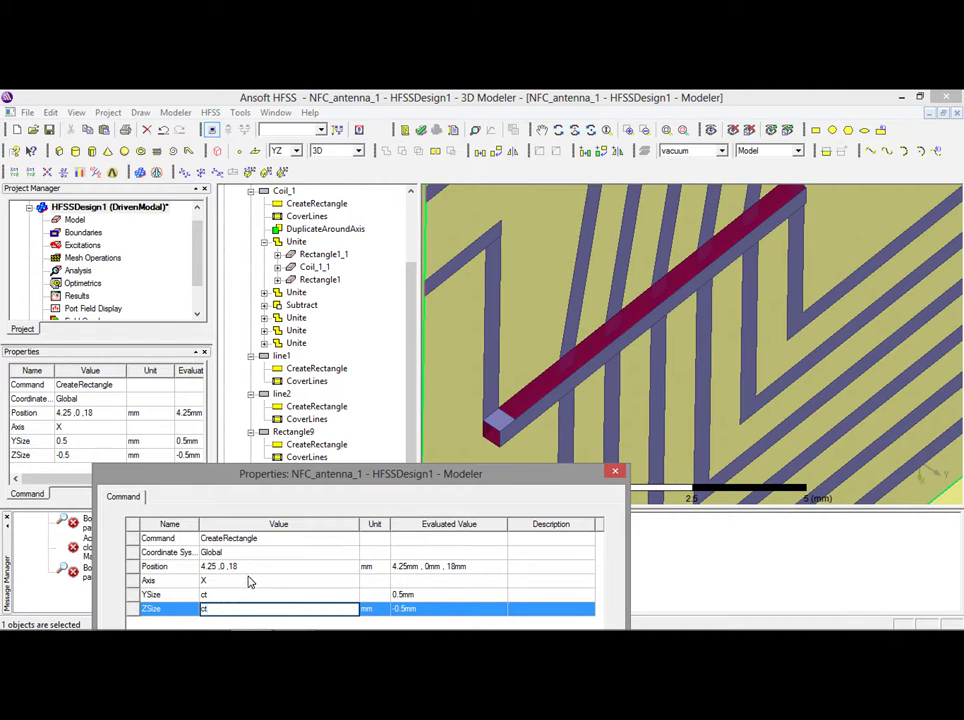
Set Rectangle12's position to ((cw/4)/2)-ct, 0mm, (cl/2)+ch and apply the changes.
{"action": "left_click", "coordinate": [250, 582]}
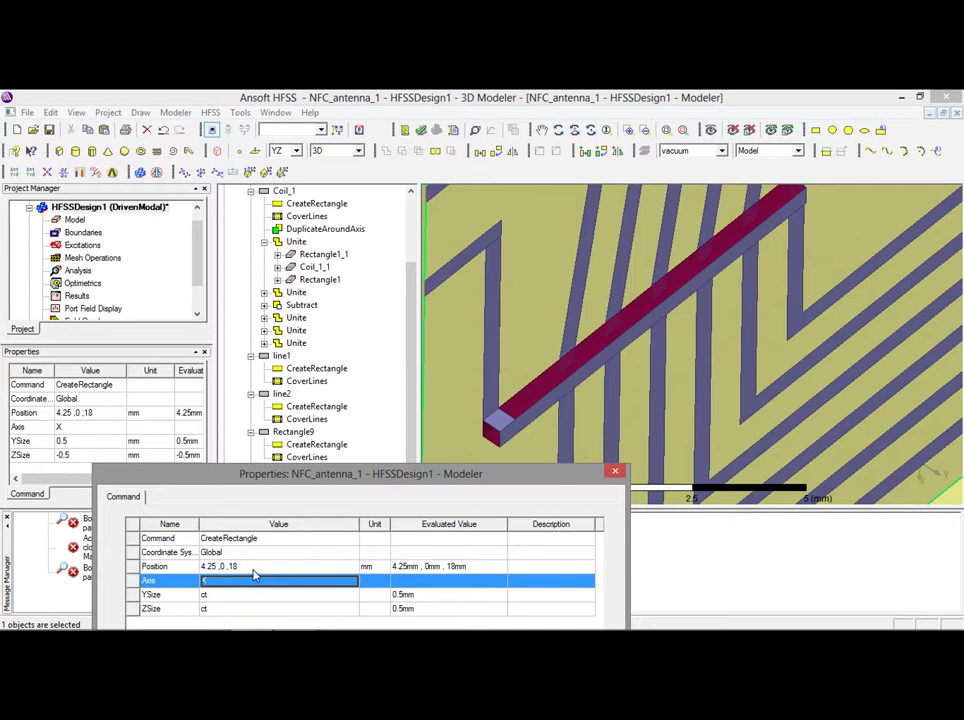
{"action": "left_click", "coordinate": [254, 568]}
{"action": "left_click", "coordinate": [254, 568]}
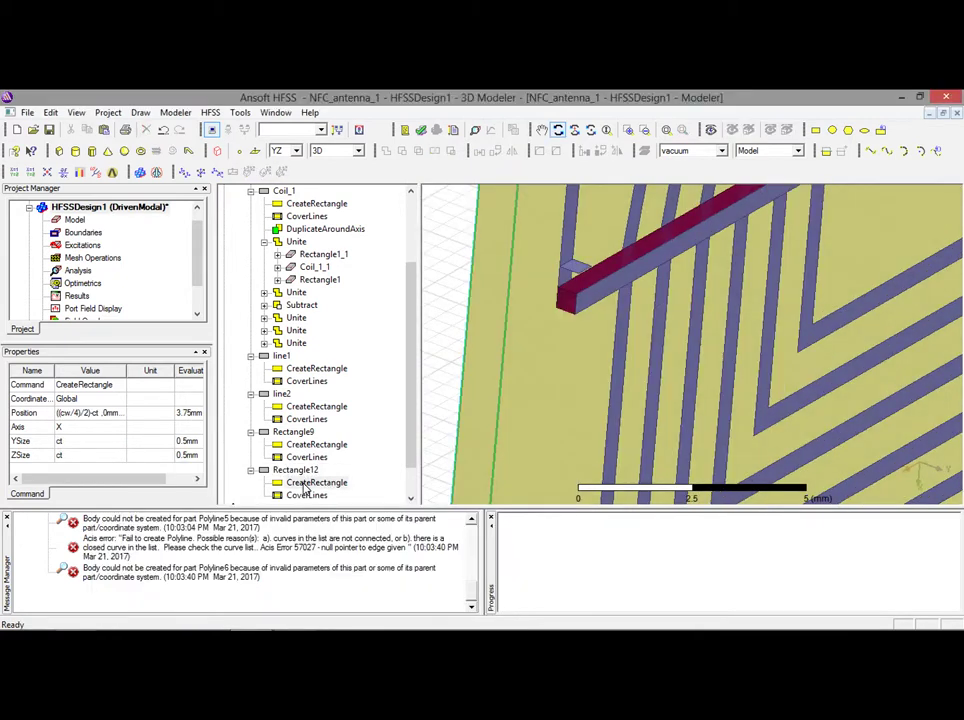
Change the X term of Rectangle12's position to ((cw/4)/2)+ct and select the rectangle to check its placement.
{"action": "double_click", "coordinate": [305, 486]}
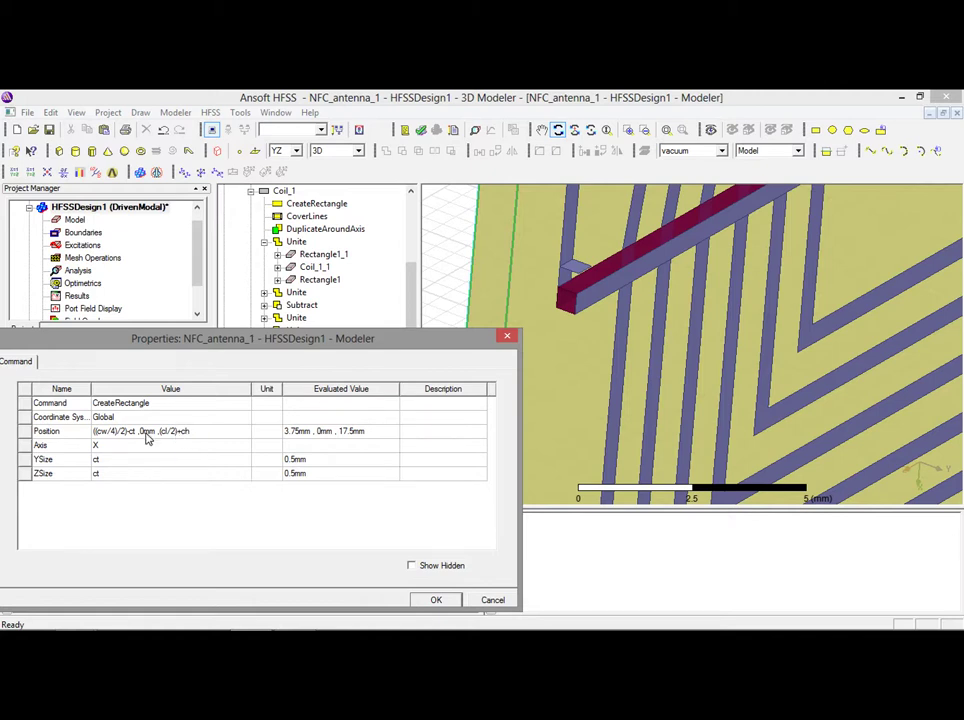
{"action": "left_click", "coordinate": [129, 432]}
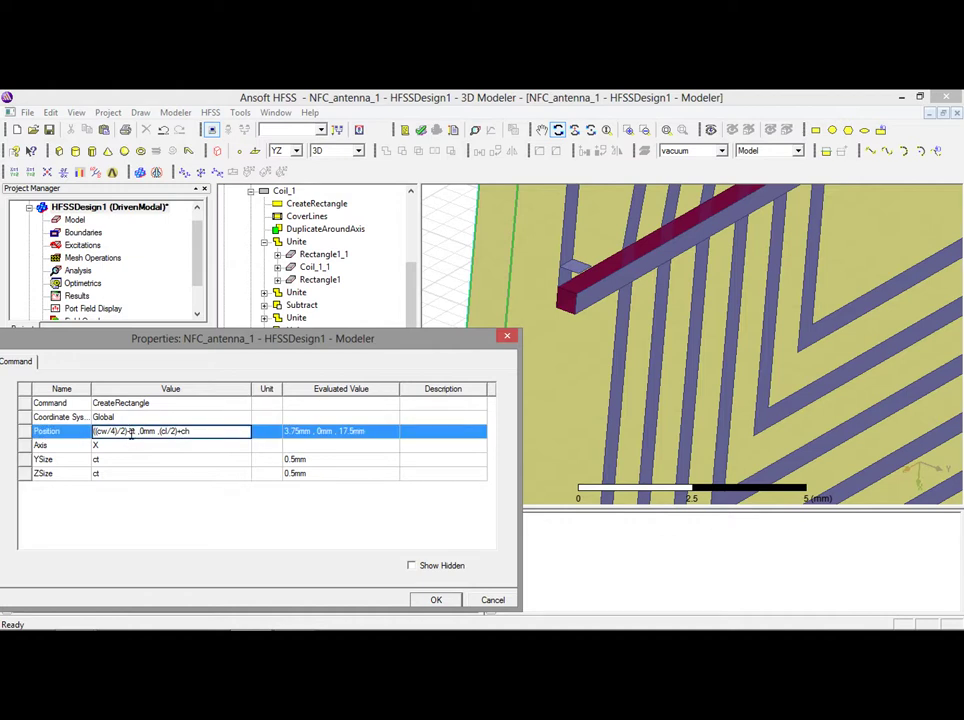
{"action": "key", "text": "BackSpace"}
{"action": "type", "text": "+ct"}
{"action": "left_click", "coordinate": [426, 599]}
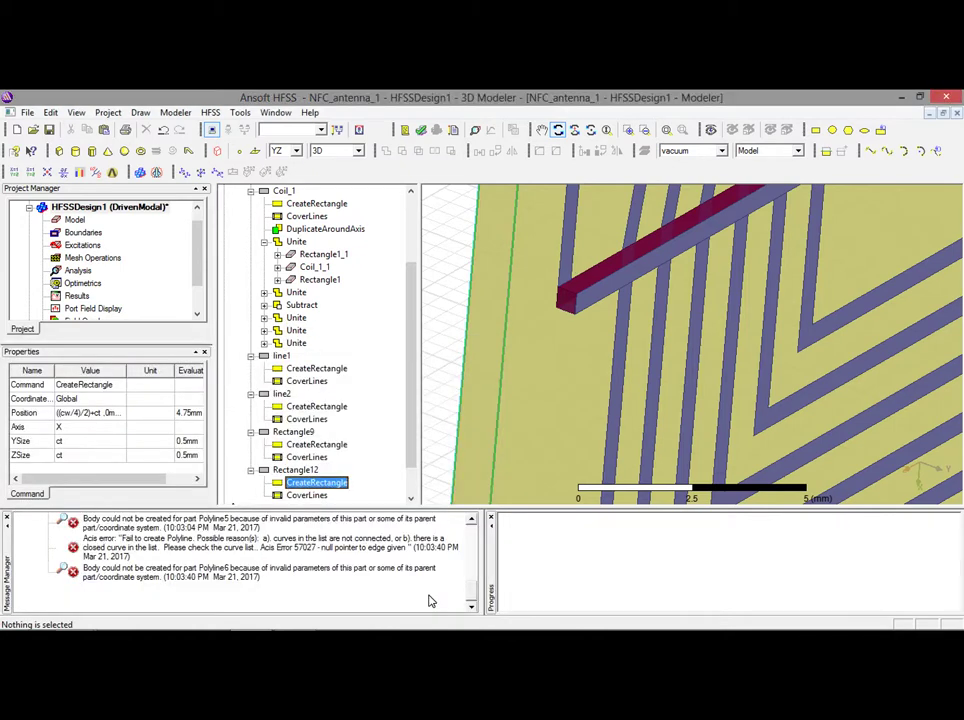
{"action": "left_click", "coordinate": [296, 471]}
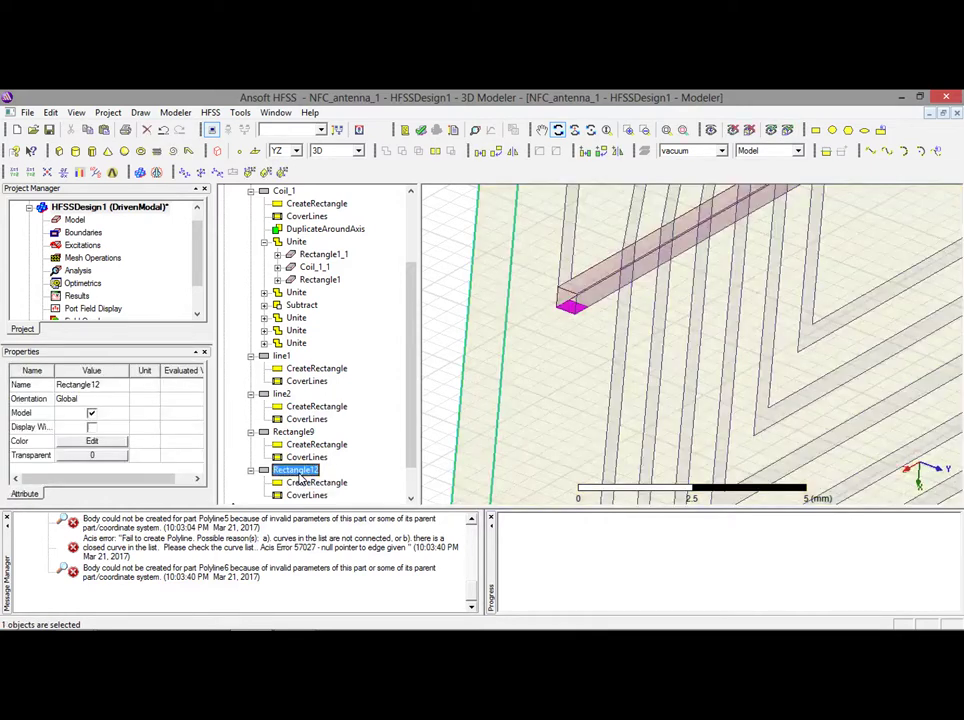
Remove the ct offset so Rectangle12's position reads ((cw/4)/2), 0mm, (cl/2)+ch, and select the rectangle to check its placement.
{"action": "double_click", "coordinate": [314, 484]}
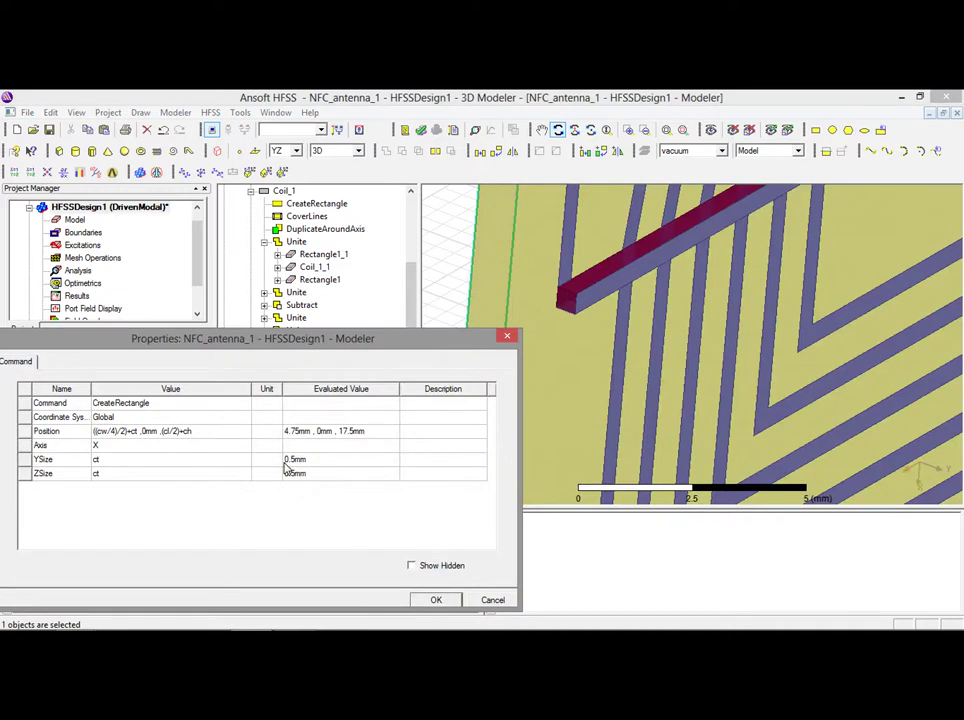
{"action": "left_click", "coordinate": [137, 436]}
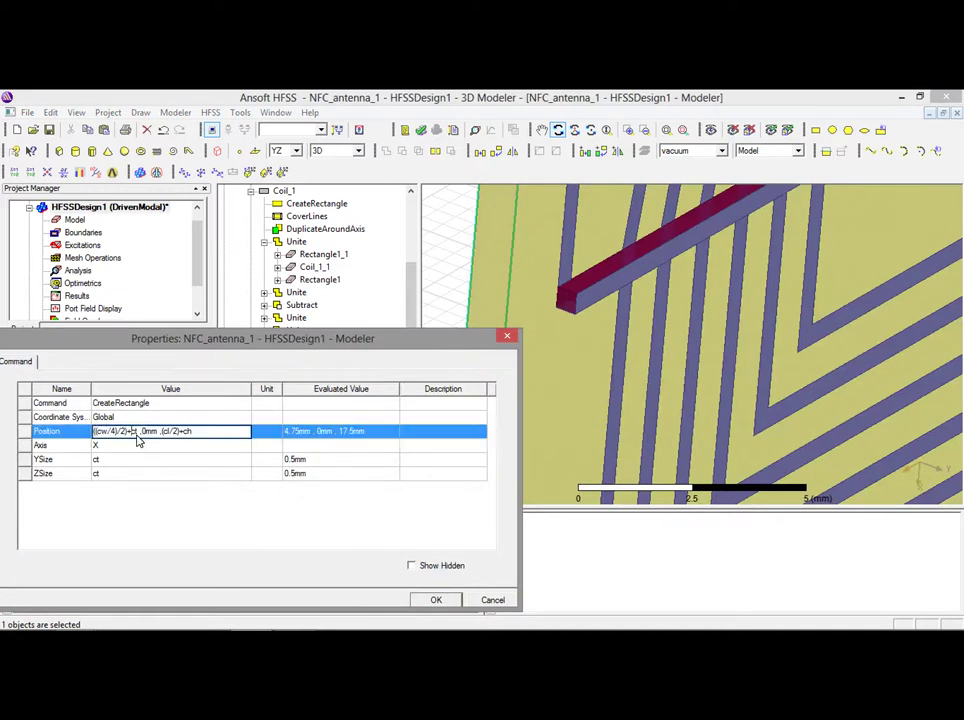
{"action": "key", "text": "BackSpace"}
{"action": "key", "text": "BackSpace"}
{"action": "key", "text": "BackSpace"}
{"action": "left_click", "coordinate": [436, 600]}
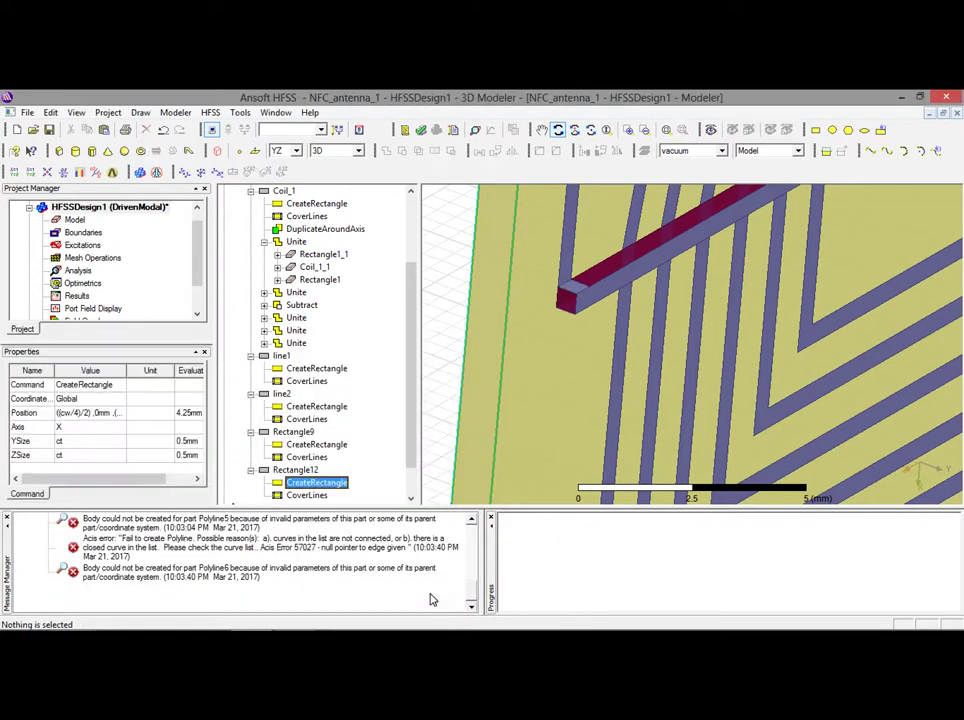
{"action": "left_click", "coordinate": [292, 470]}
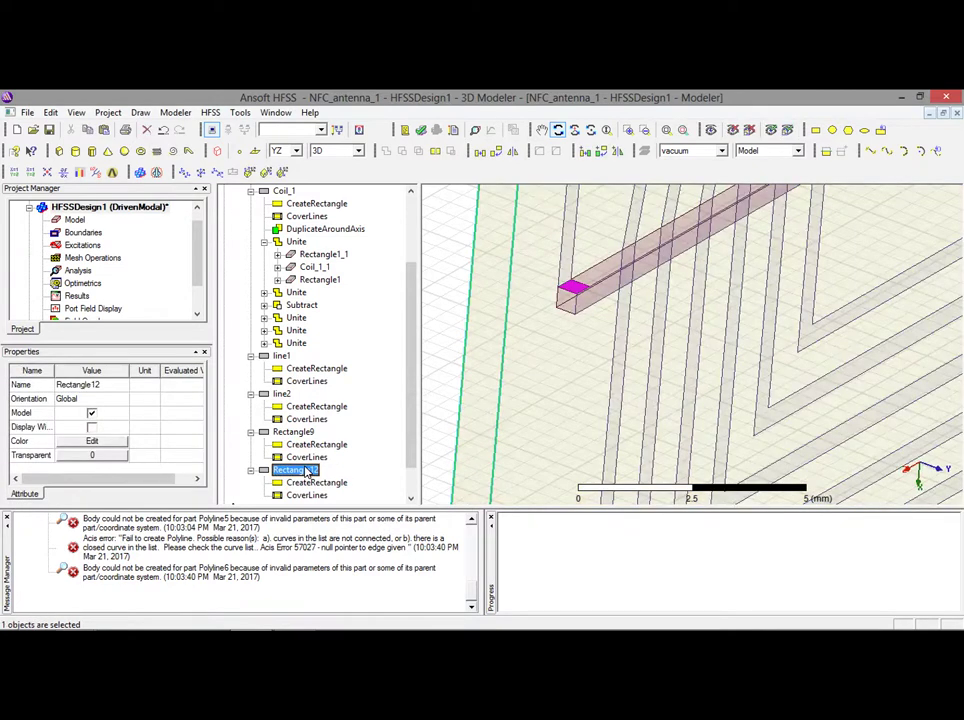
Unite Rectangle12, Rectangle9, line2, line1 and Coil_1 into a single sheet.
{"action": "left_click", "coordinate": [295, 432], "text": "ctrl"}
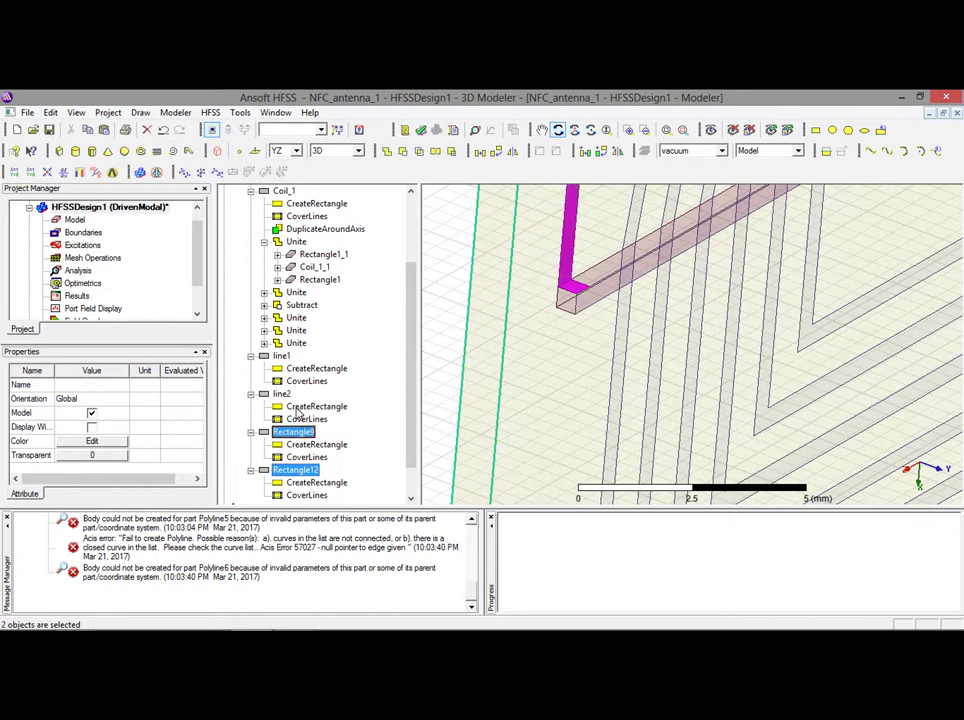
{"action": "left_click", "coordinate": [282, 394], "text": "ctrl"}
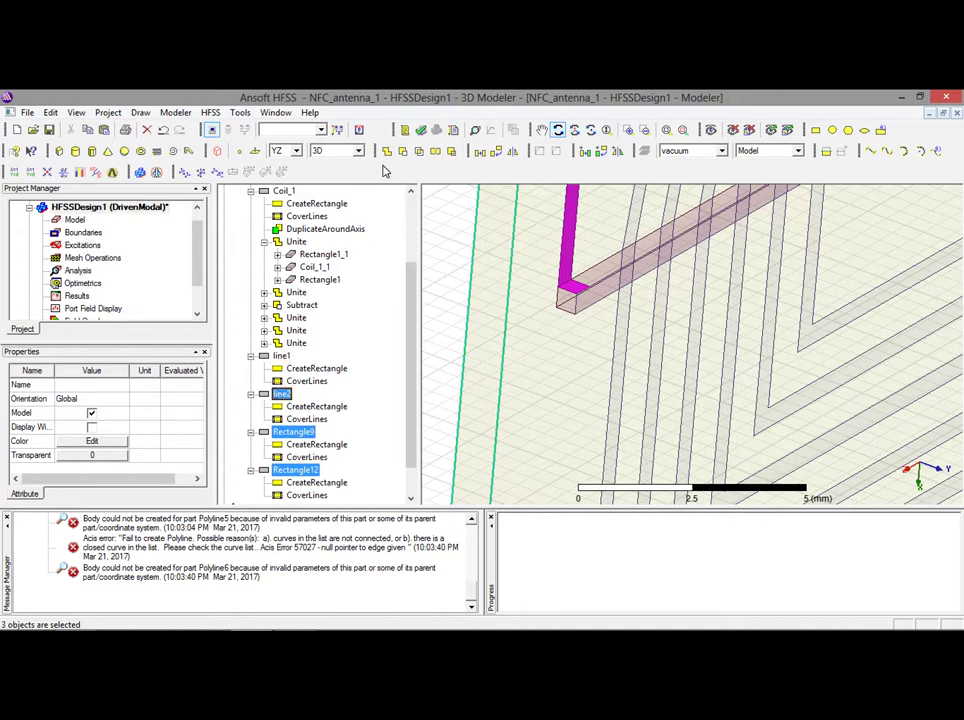
{"action": "left_click", "coordinate": [281, 356], "text": "ctrl"}
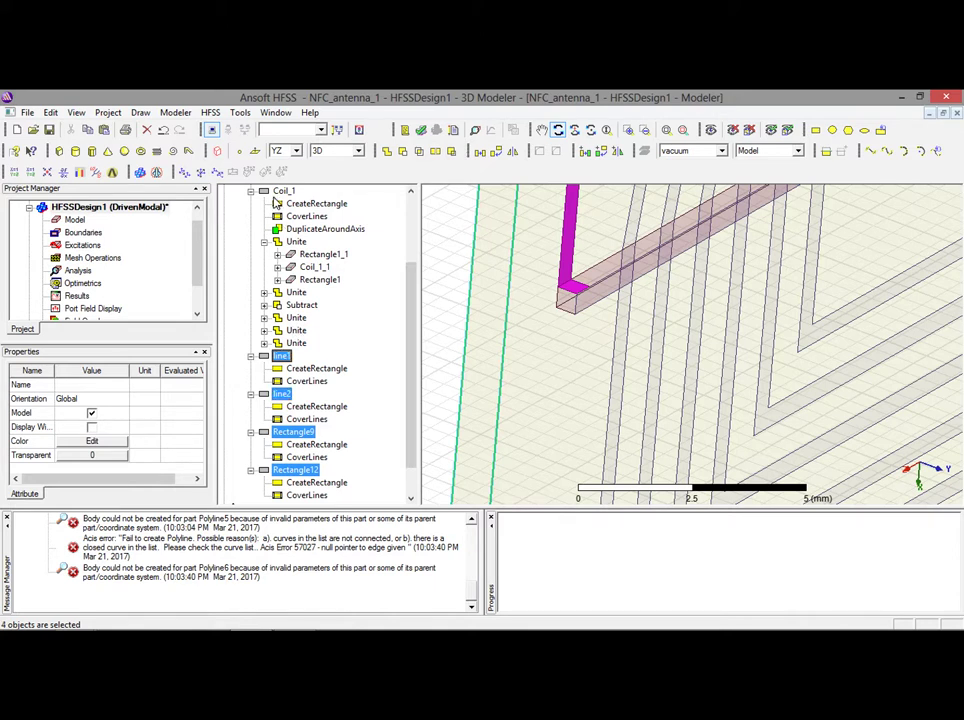
{"action": "left_click", "coordinate": [283, 191], "text": "ctrl"}
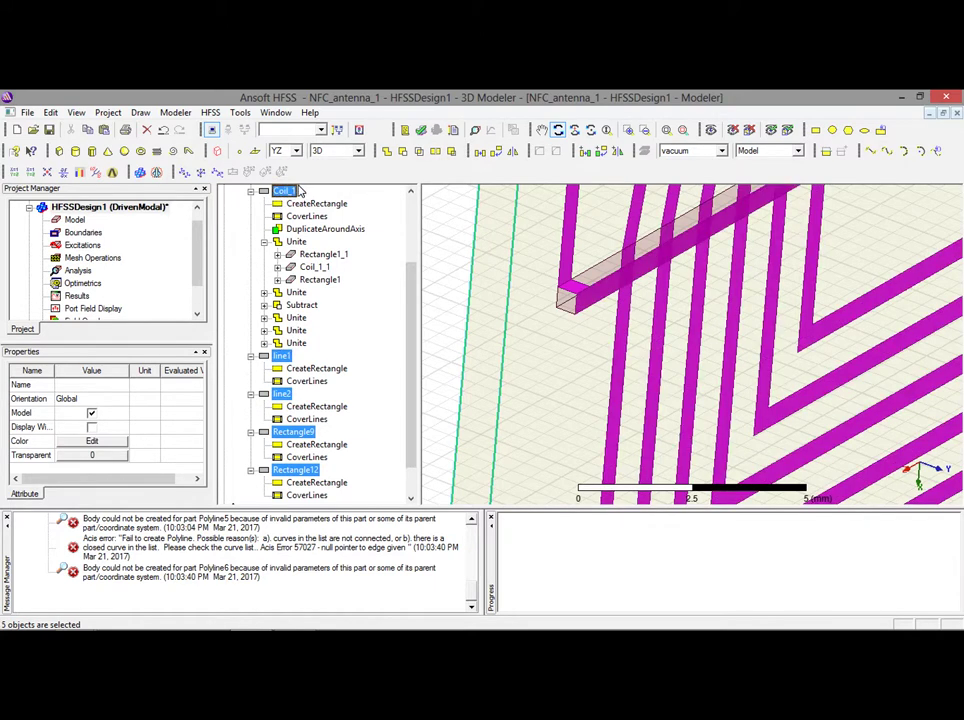
{"action": "left_click", "coordinate": [386, 153]}
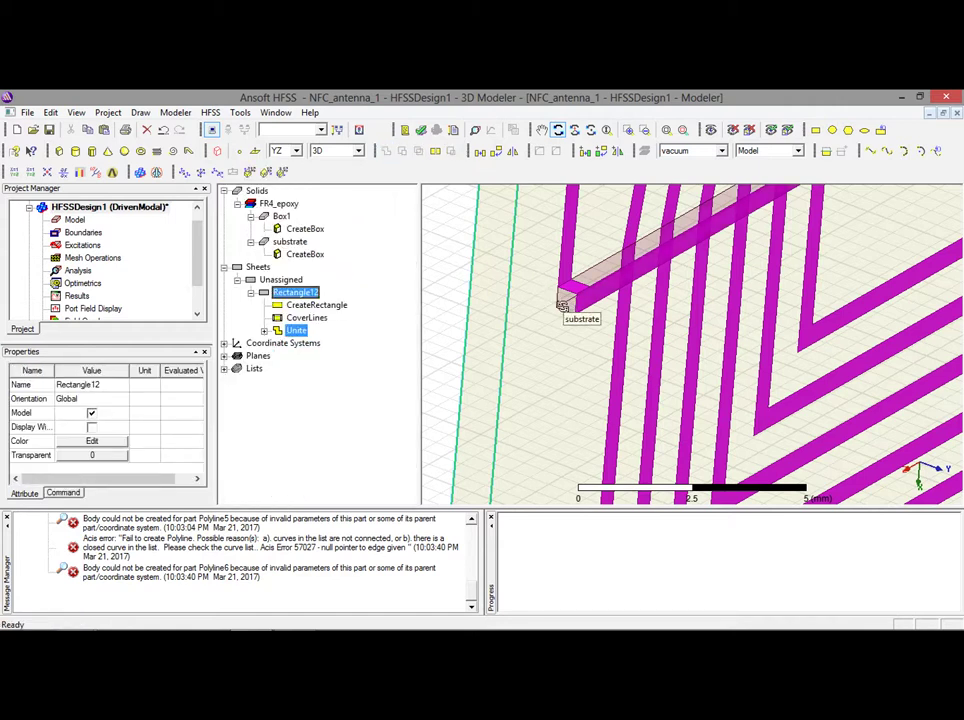
Fit the whole model in view and examine the united coil, bridge and feed lines from several angles.
{"action": "left_click", "coordinate": [564, 193]}
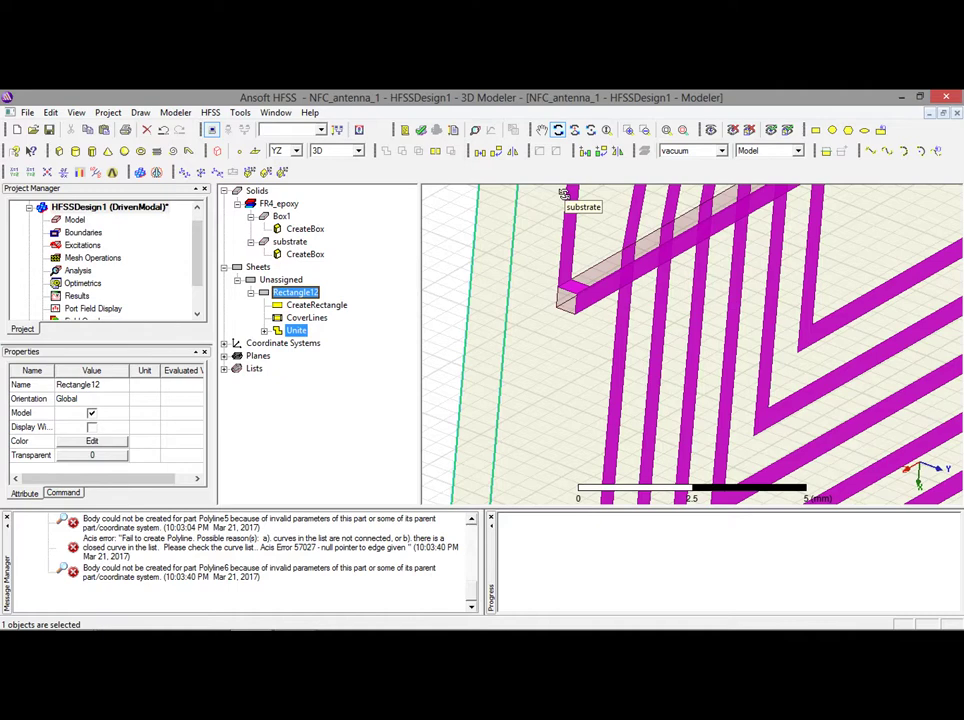
{"action": "key", "text": "ctrl+d"}
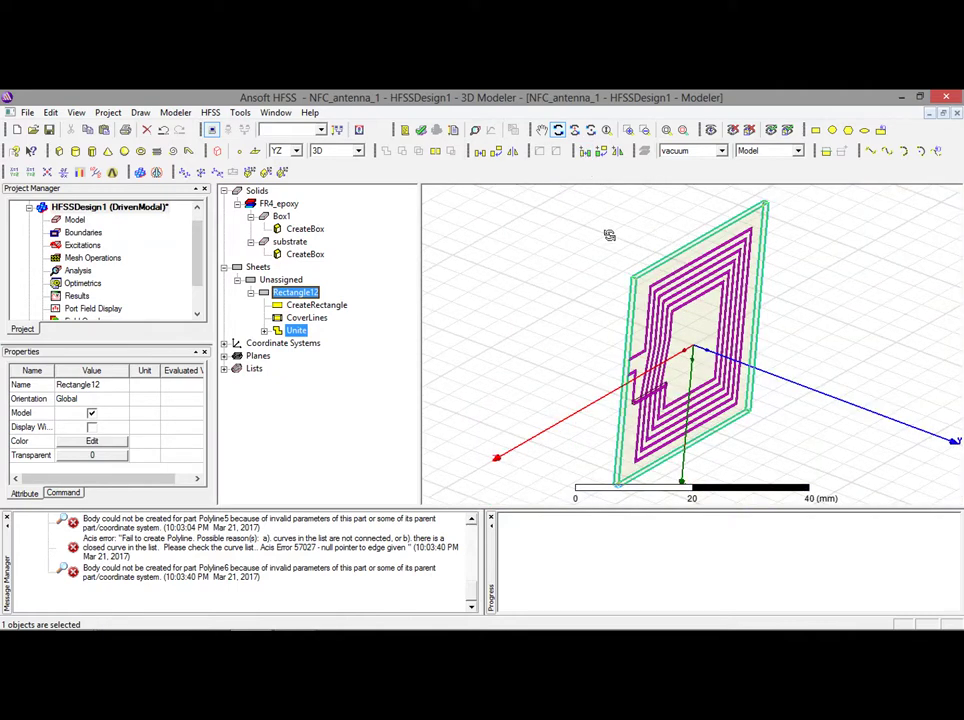
{"action": "left_click_drag", "start_coordinate": [609, 235], "coordinate": [537, 220]}
{"action": "left_click_drag", "start_coordinate": [536, 284], "coordinate": [738, 436]}
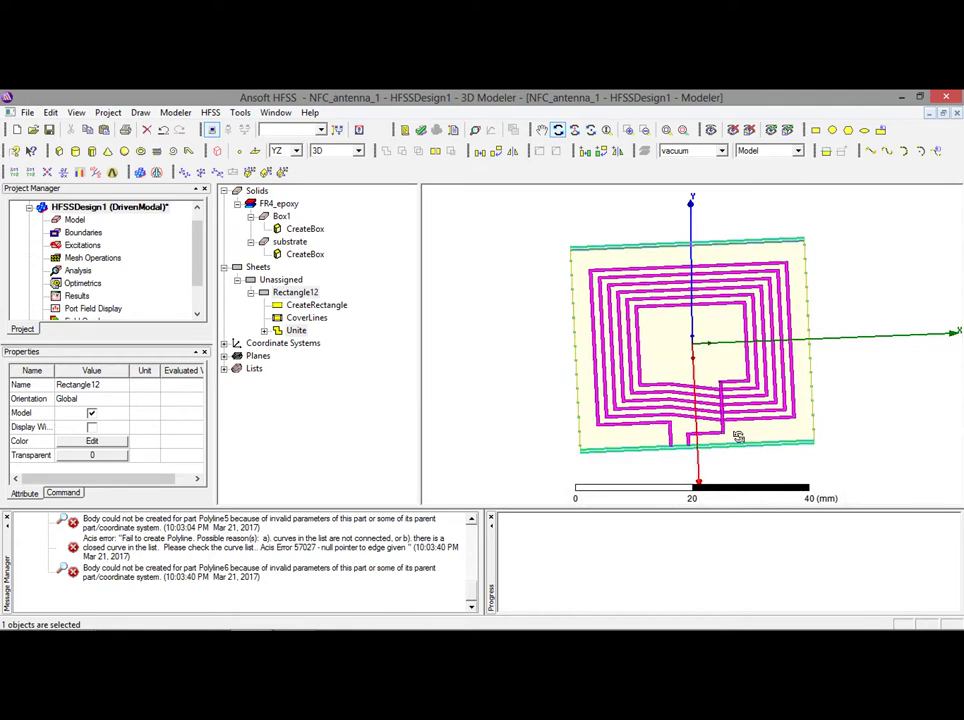
{"action": "left_click_drag", "start_coordinate": [738, 436], "coordinate": [734, 367]}
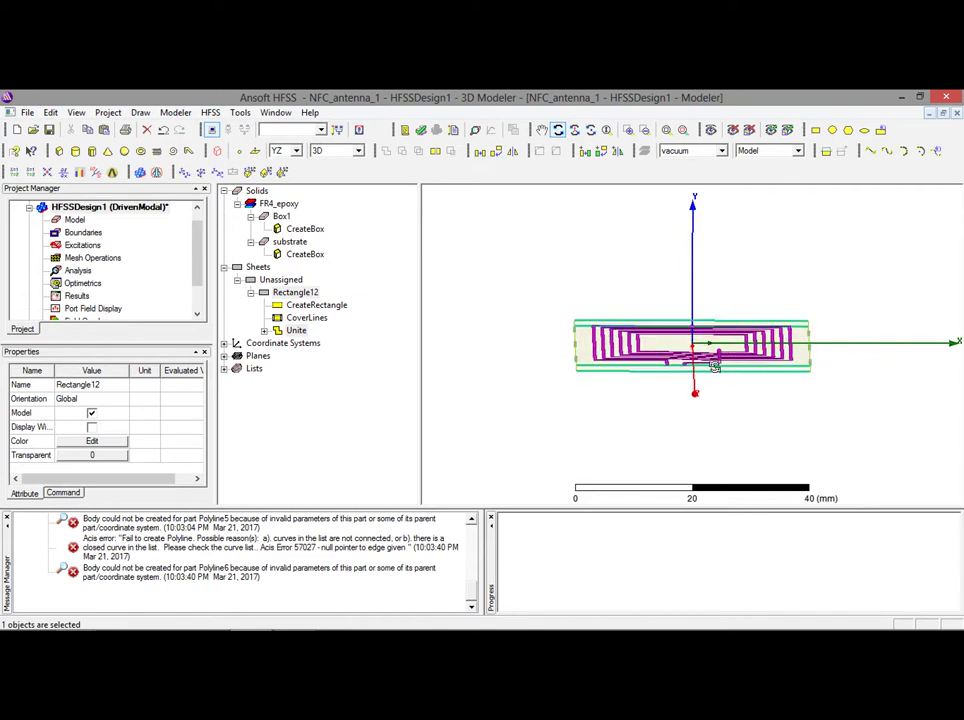
{"action": "scroll", "coordinate": [714, 367], "scroll_direction": "up", "scroll_amount": 2}
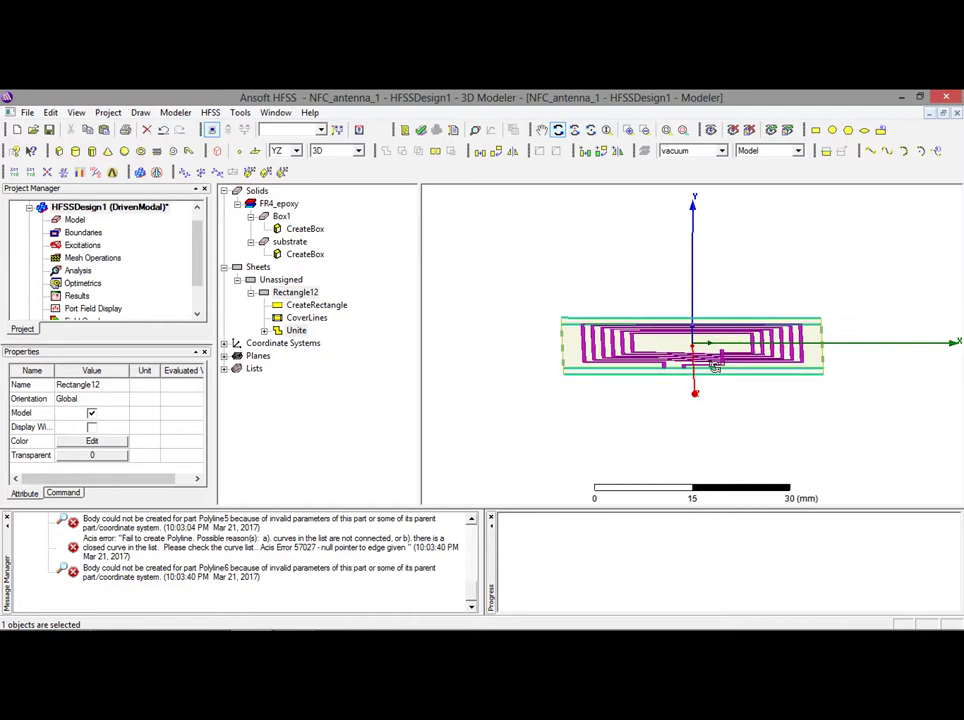
{"action": "scroll", "coordinate": [714, 367], "scroll_direction": "up", "scroll_amount": 5}
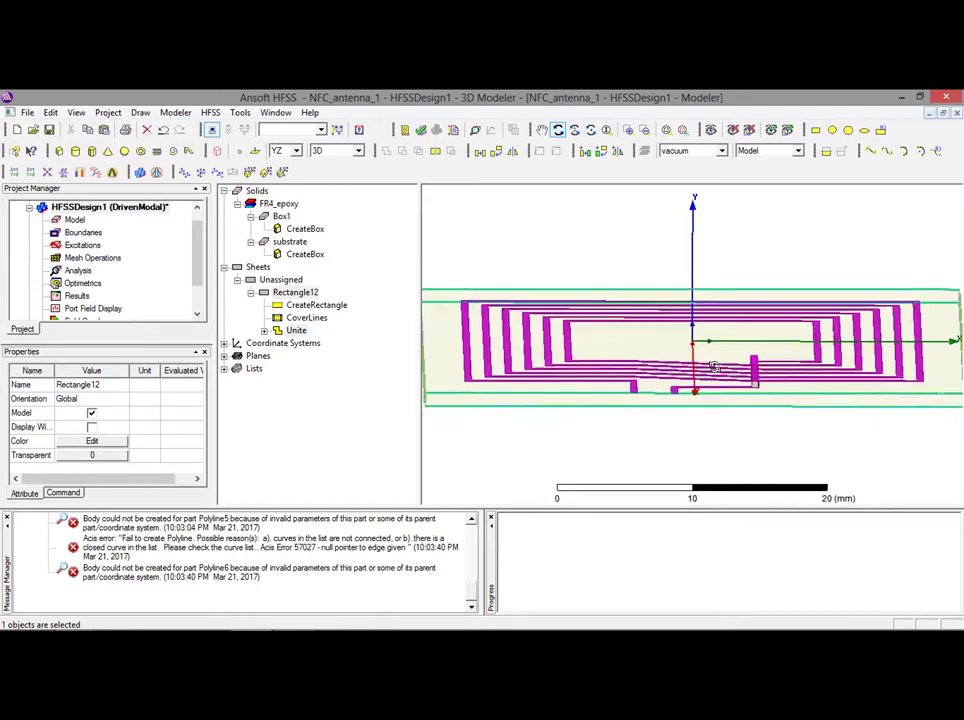
{"action": "left_click_drag", "start_coordinate": [714, 367], "coordinate": [693, 386]}
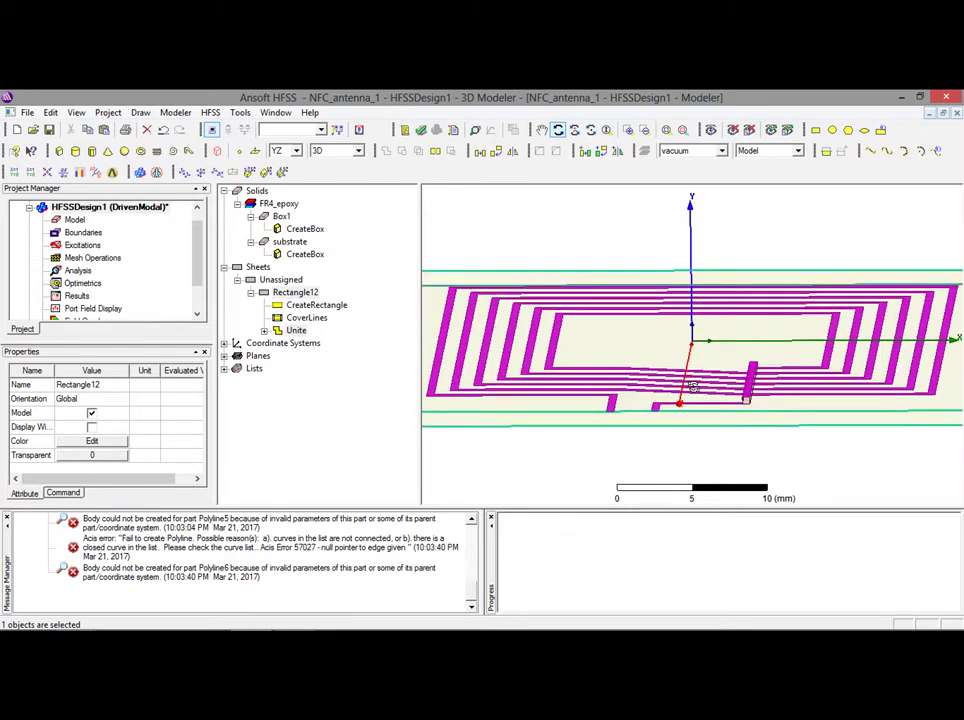
Draw a rectangle on the XY plane near the two feed-line ends, starting at -8, -5, 0 mm.
{"action": "left_click", "coordinate": [297, 152]}
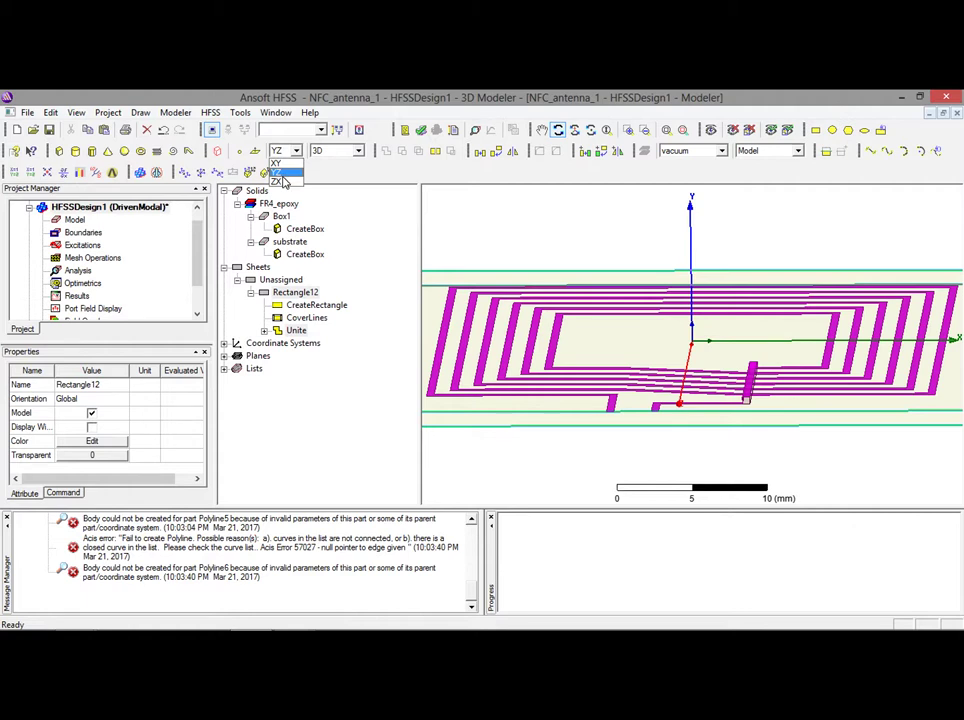
{"action": "left_click", "coordinate": [277, 162]}
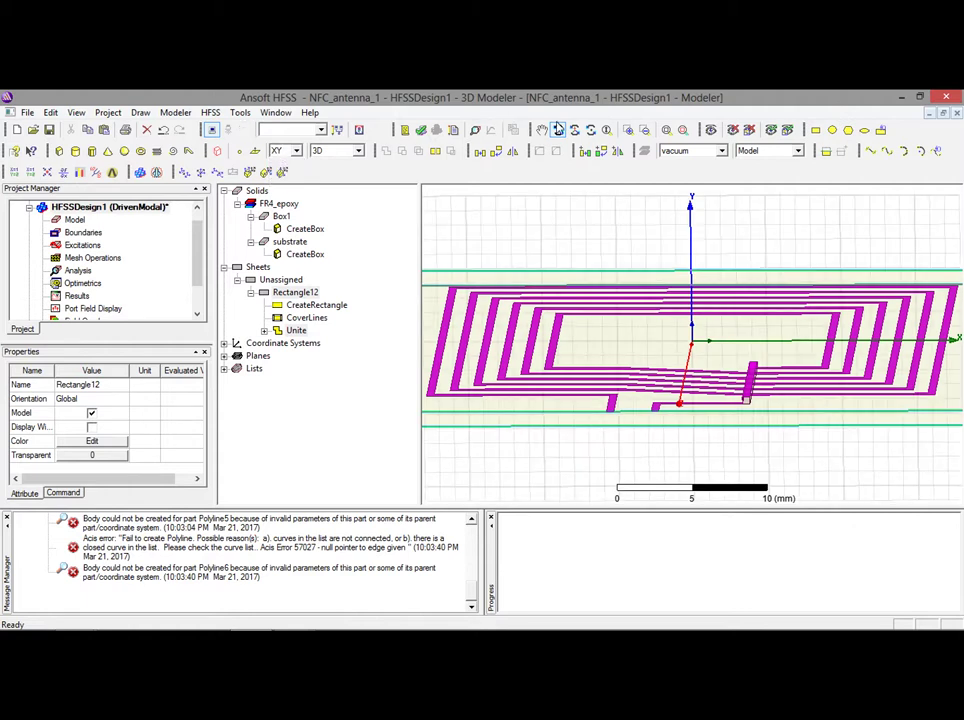
{"action": "left_click", "coordinate": [815, 132]}
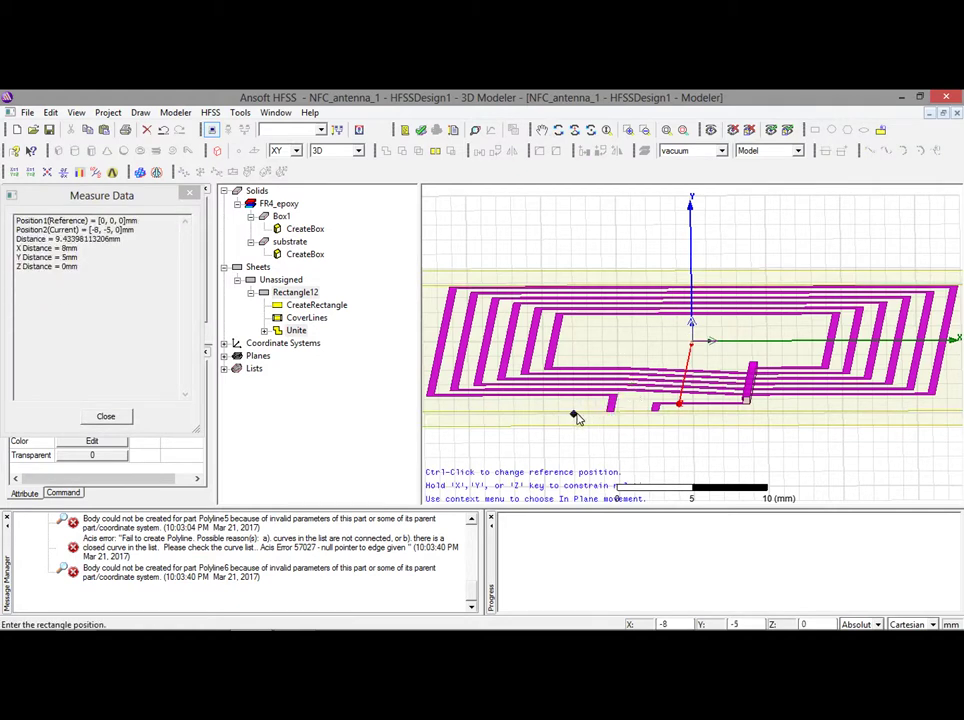
{"action": "left_click", "coordinate": [576, 416]}
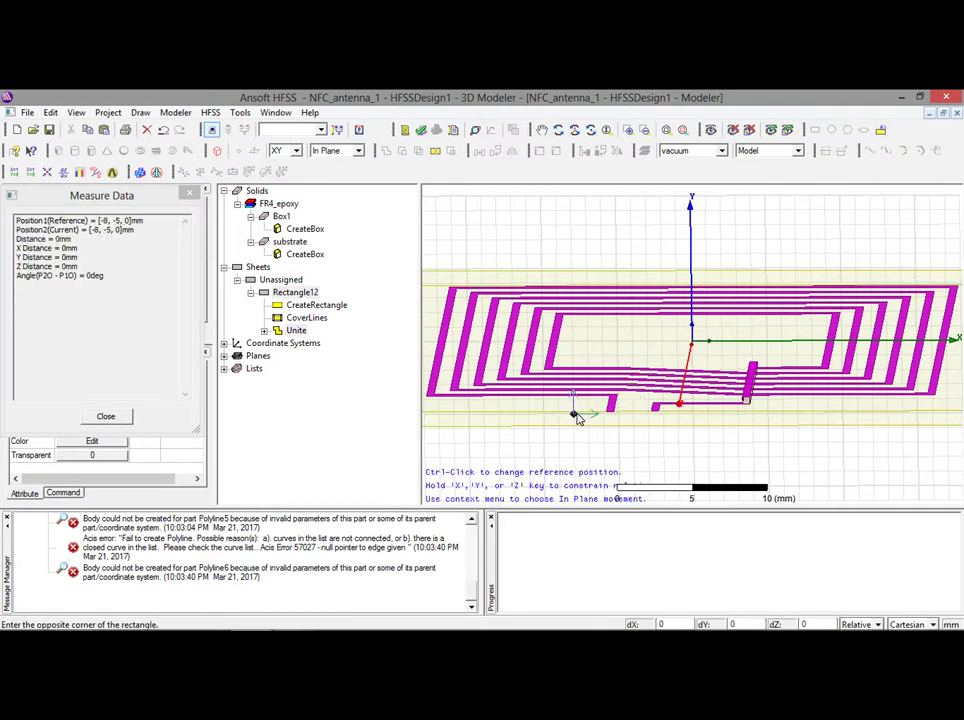
{"action": "left_click", "coordinate": [666, 437]}
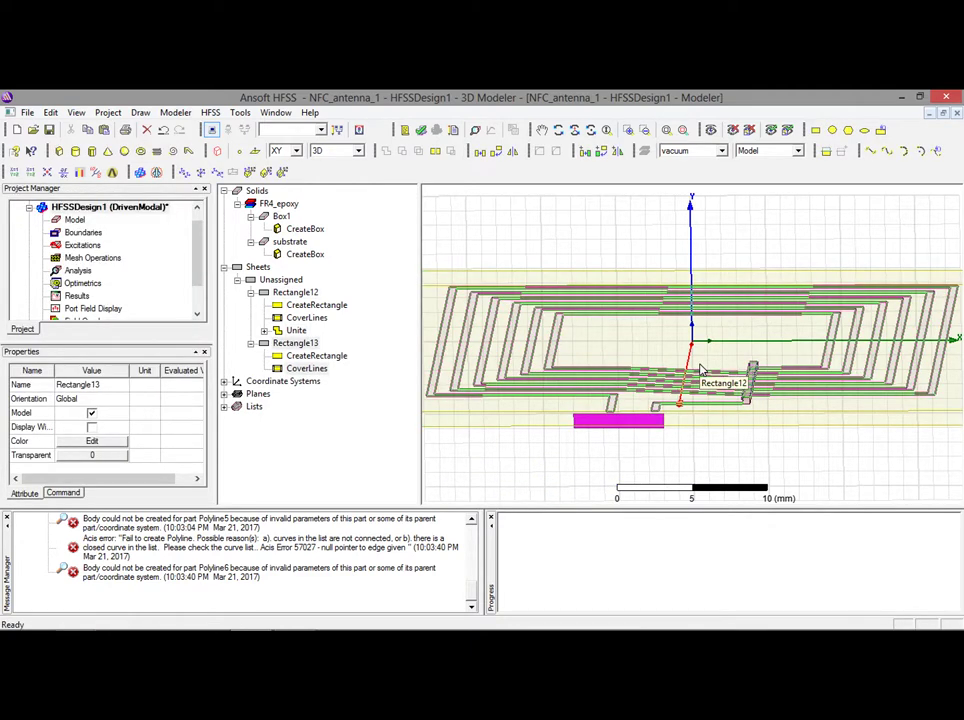
Rename the new Rectangle13 to port.
{"action": "left_click", "coordinate": [560, 130]}
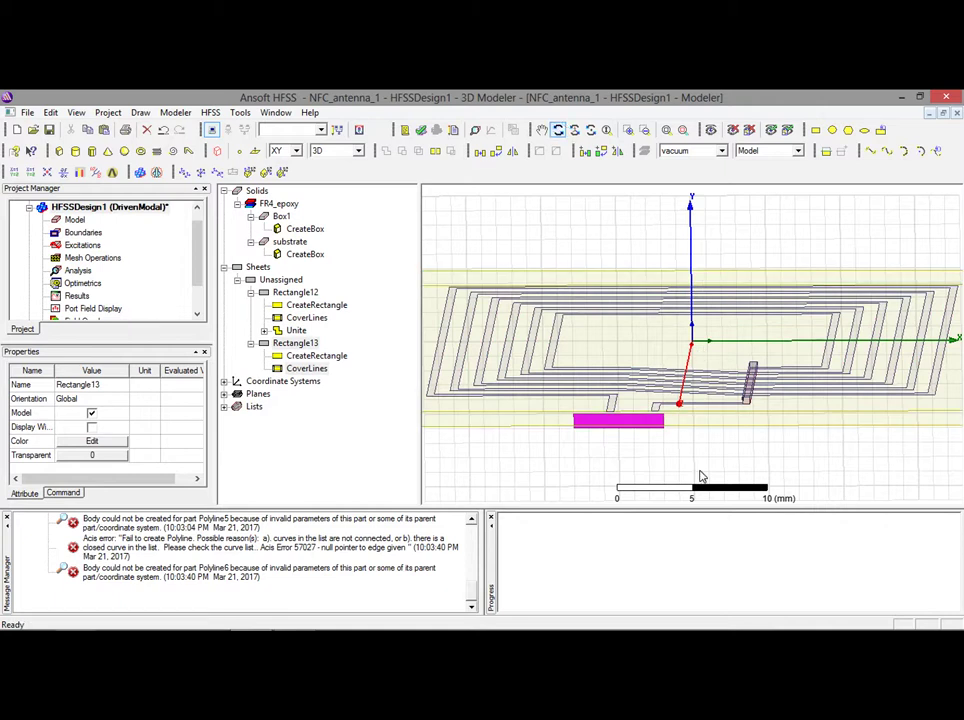
{"action": "left_click_drag", "start_coordinate": [622, 413], "coordinate": [639, 387]}
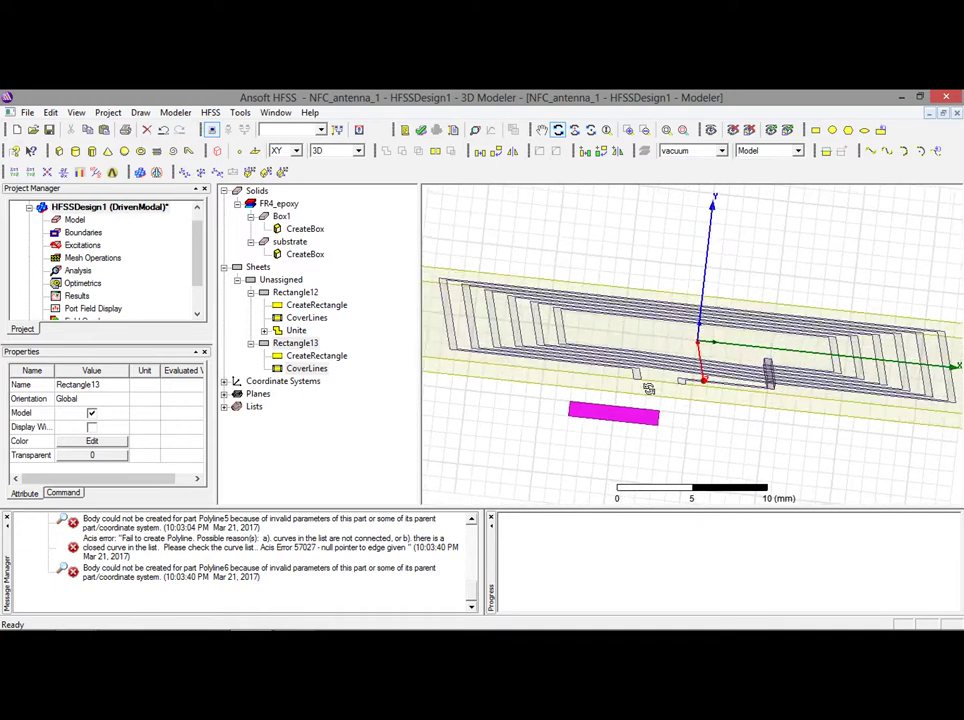
{"action": "double_click", "coordinate": [290, 343]}
{"action": "left_click", "coordinate": [159, 406]}
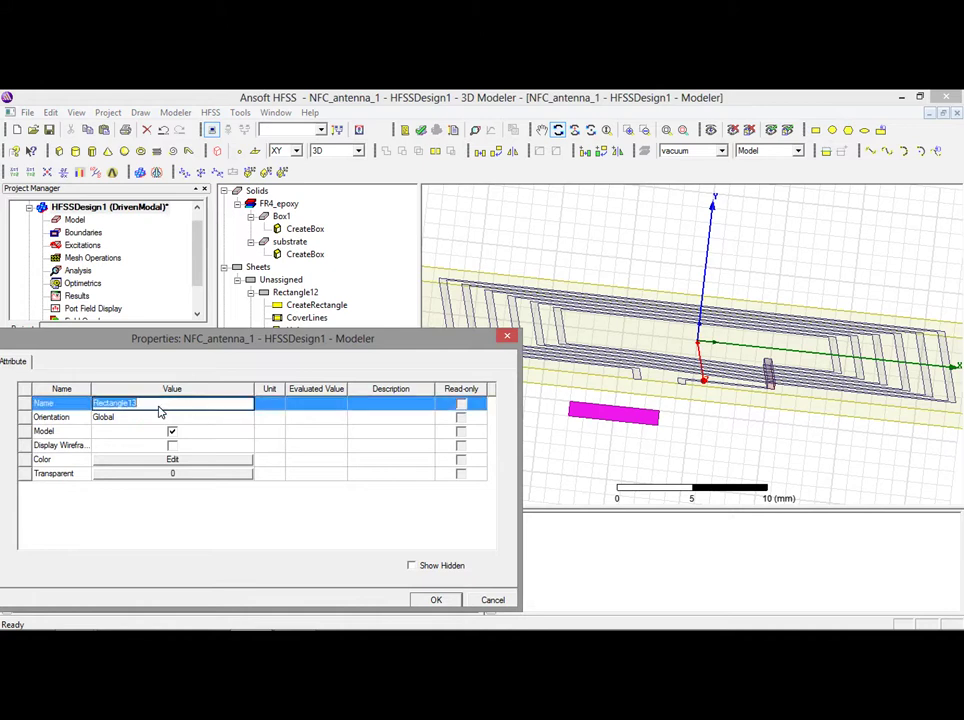
{"action": "type", "text": "port"}
{"action": "left_click", "coordinate": [436, 599]}
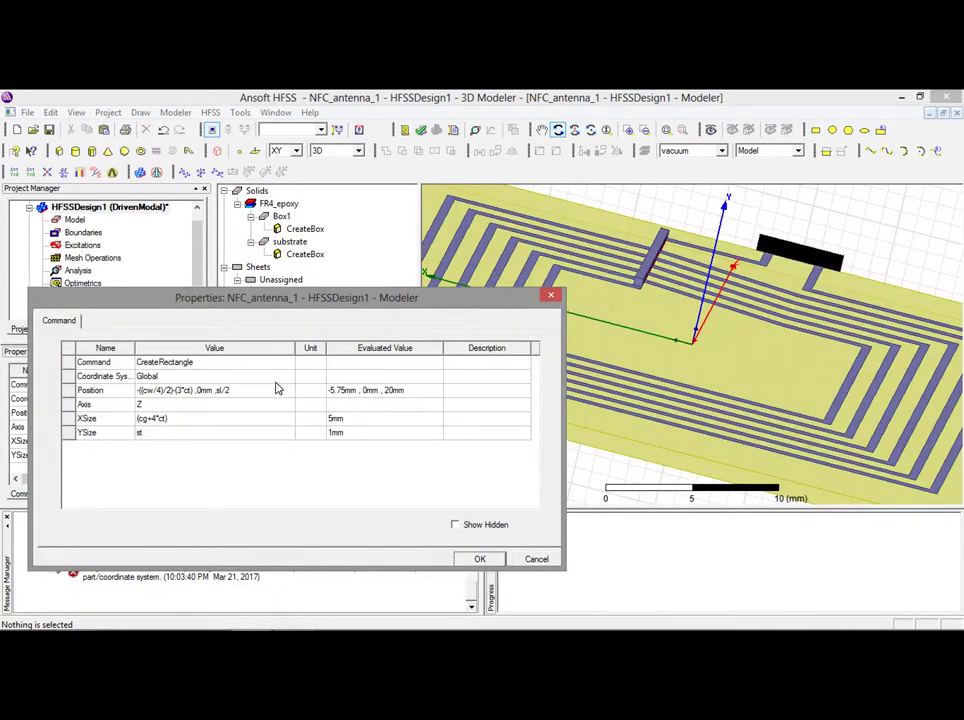
Set the port rectangle's XSize to (cg+5*ct) and check its span across the feed lines.
{"action": "left_click", "coordinate": [155, 420]}
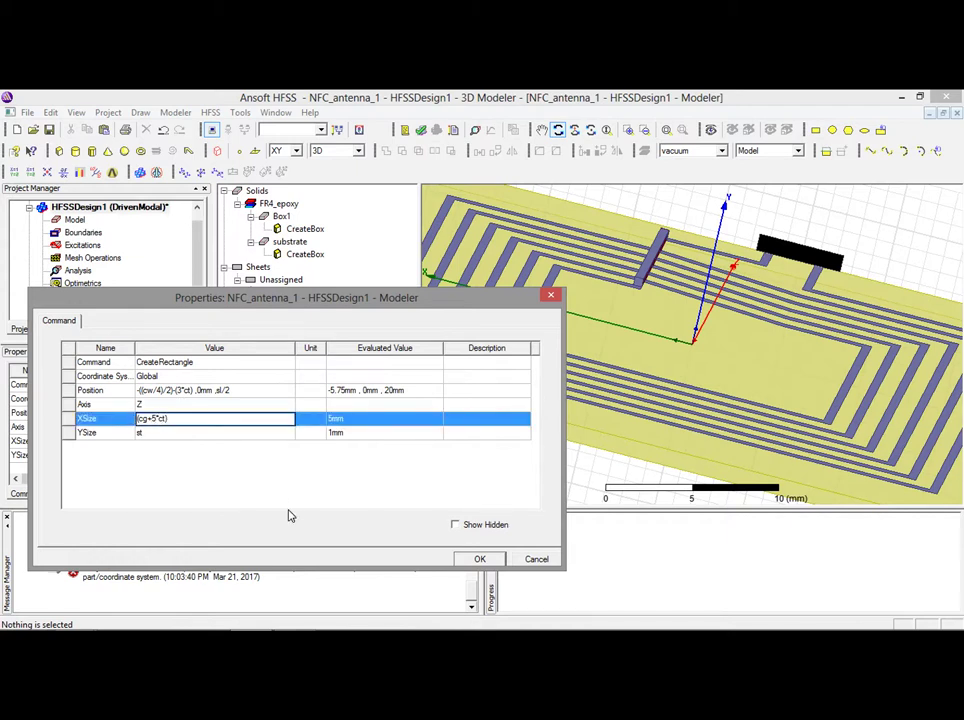
{"action": "left_click", "coordinate": [481, 560]}
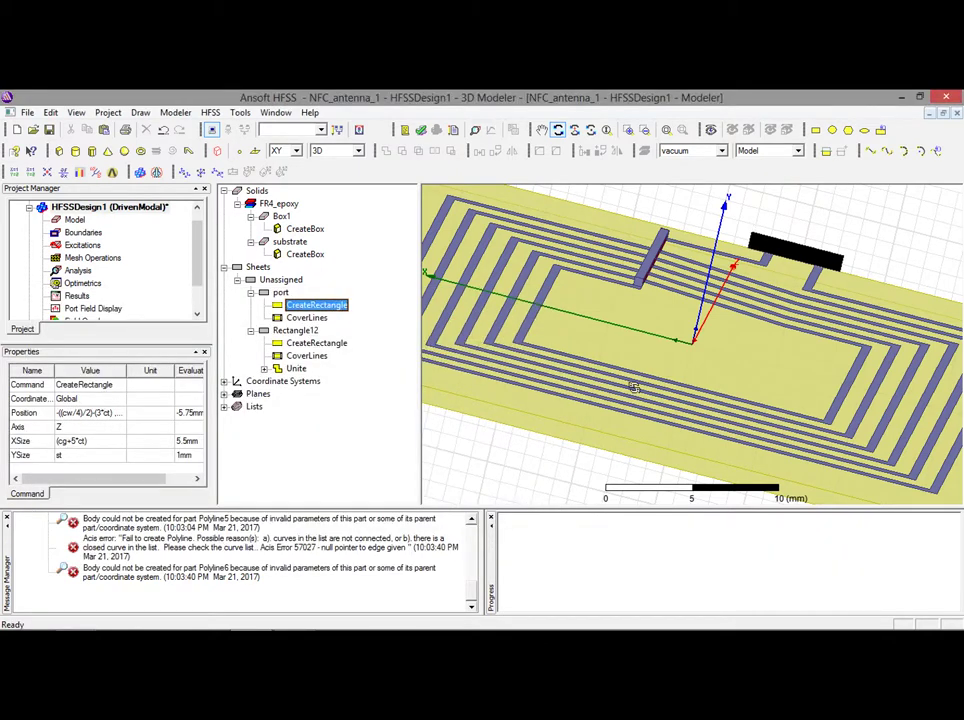
{"action": "left_click_drag", "start_coordinate": [757, 320], "coordinate": [440, 255]}
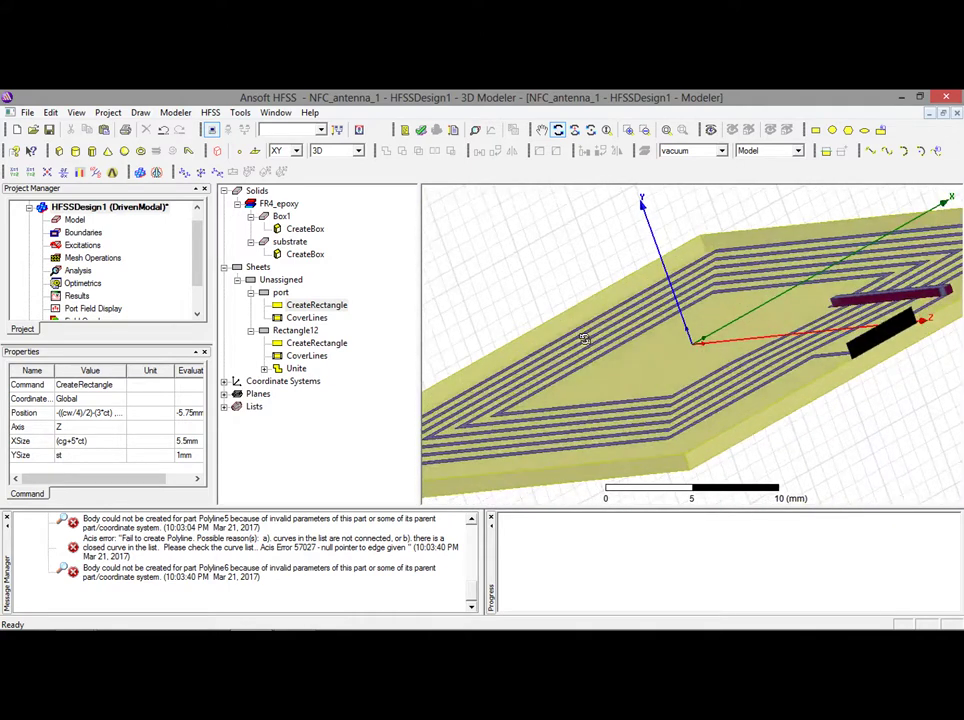
Set the port rectangle's YSize to -st and select the port to check its placement against the substrate edge.
{"action": "double_click", "coordinate": [286, 304]}
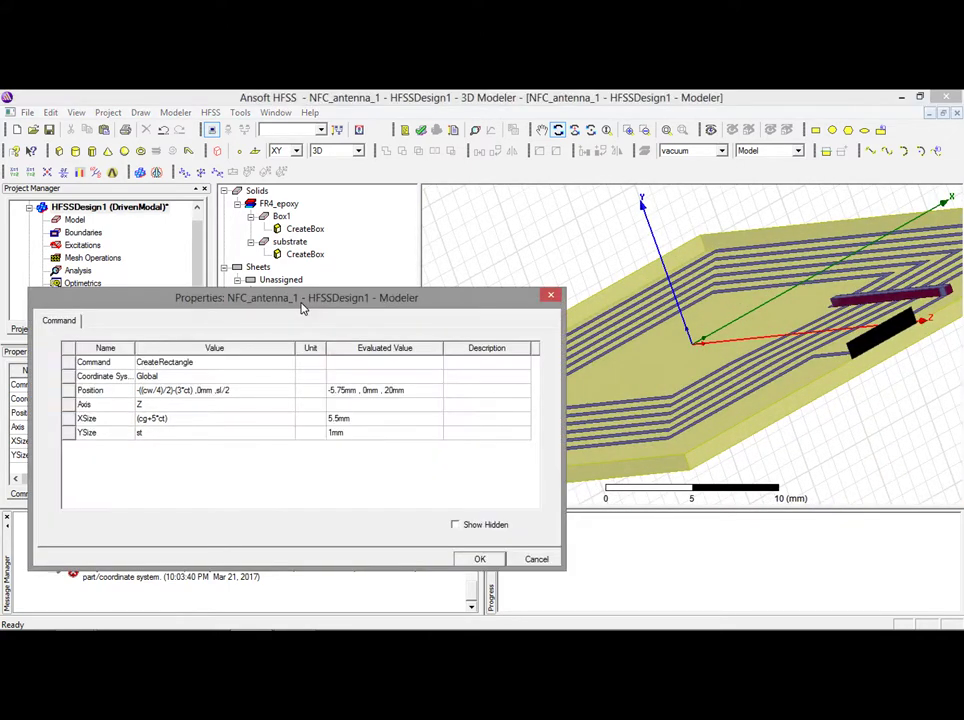
{"action": "left_click", "coordinate": [170, 436]}
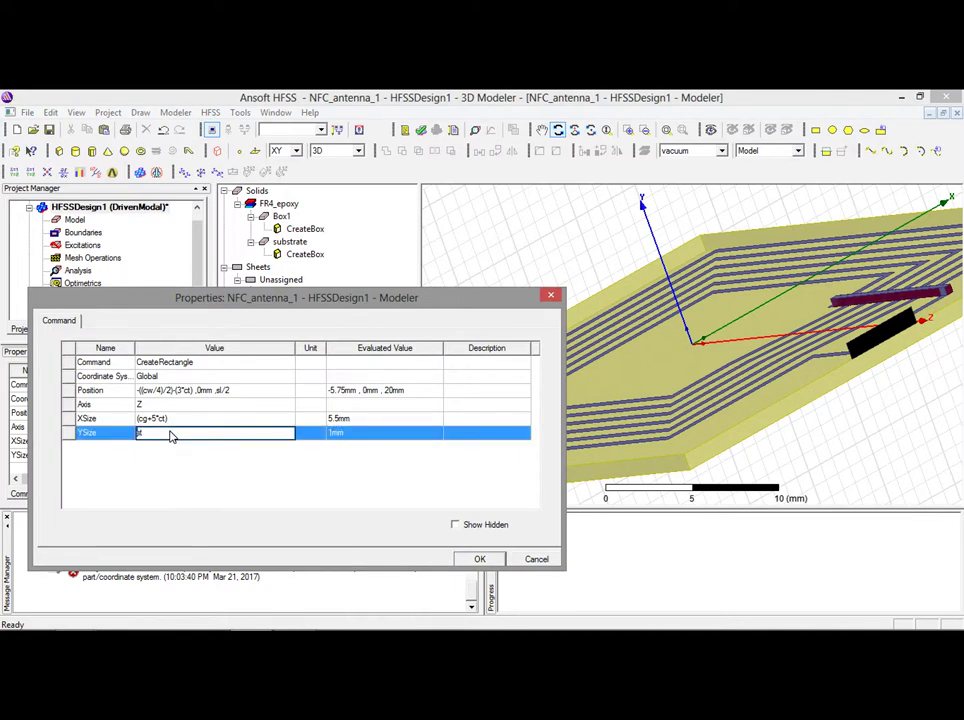
{"action": "left_click", "coordinate": [480, 559]}
{"action": "left_click_drag", "start_coordinate": [912, 377], "coordinate": [741, 431]}
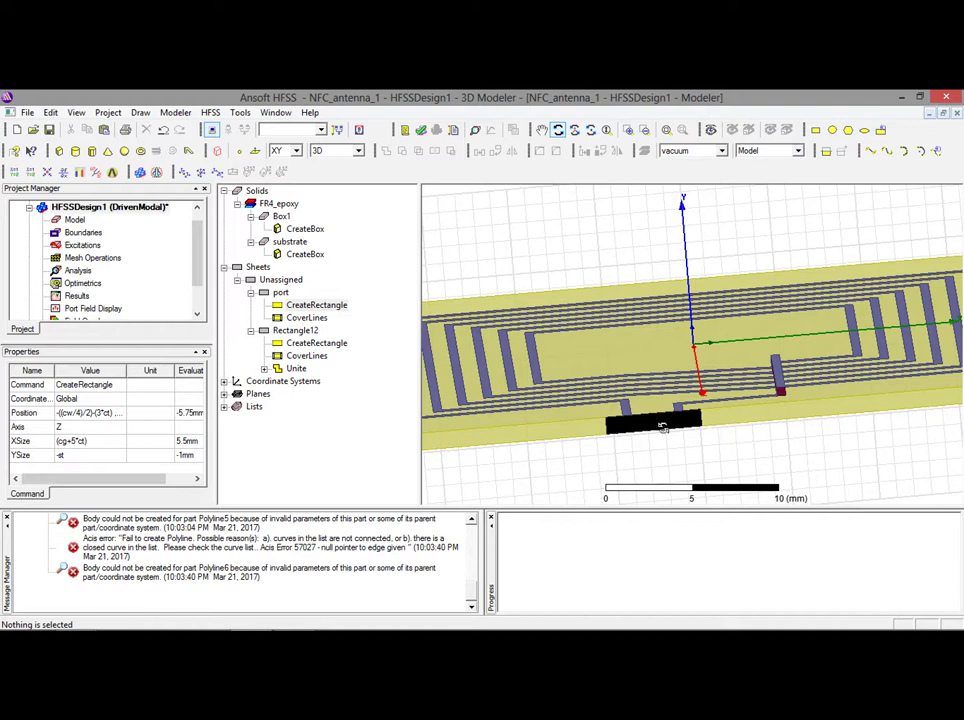
{"action": "key", "text": "Escape"}
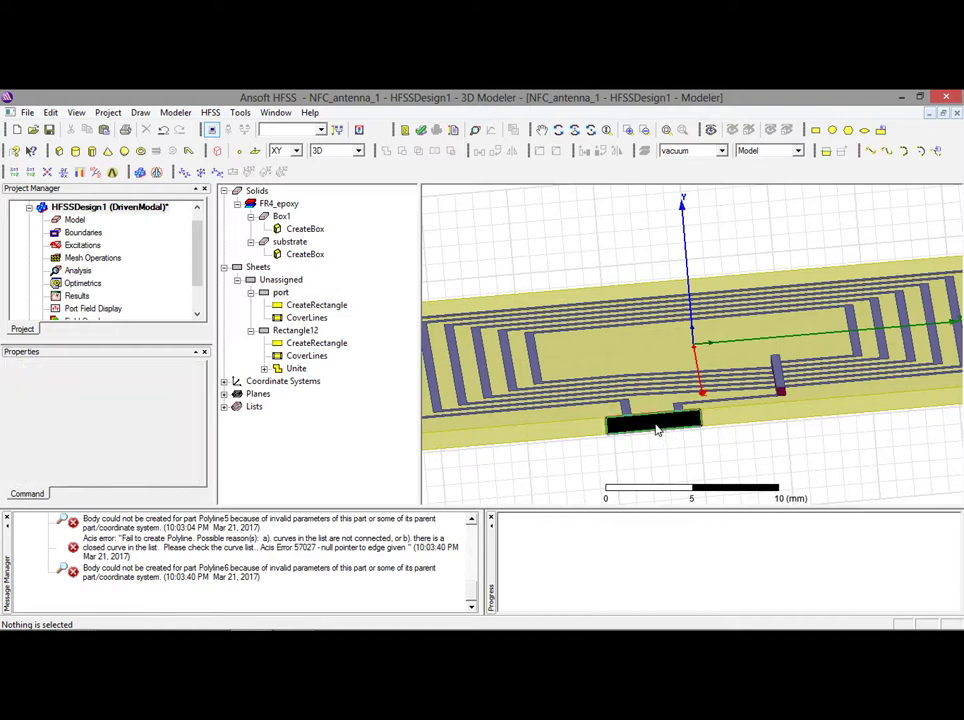
{"action": "left_click", "coordinate": [658, 428]}
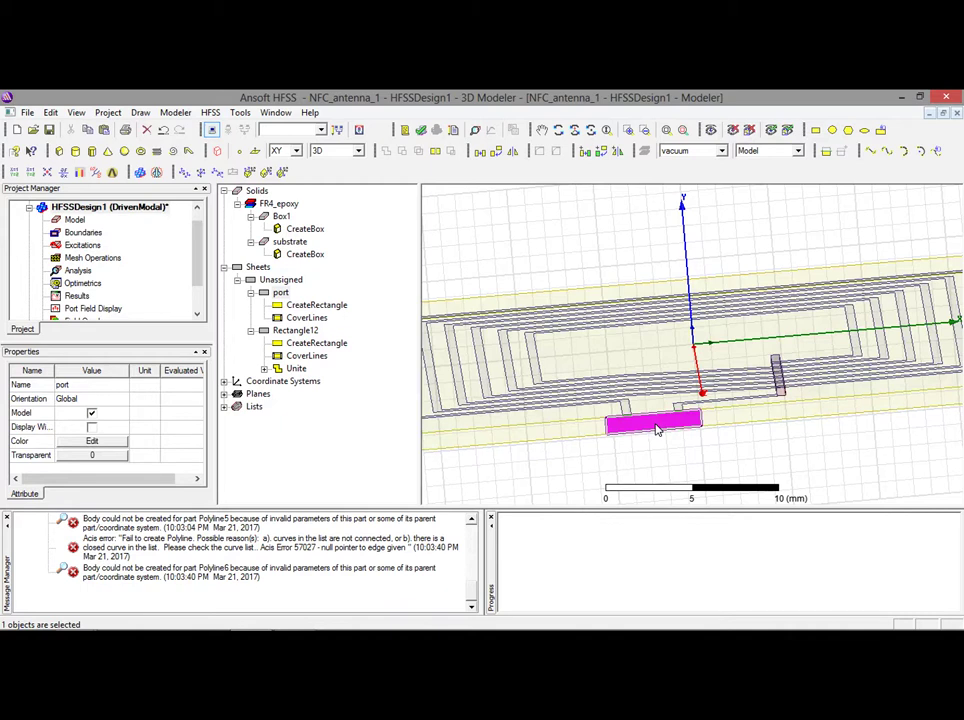
{"action": "scroll", "coordinate": [658, 428], "scroll_direction": "up", "scroll_amount": 2}
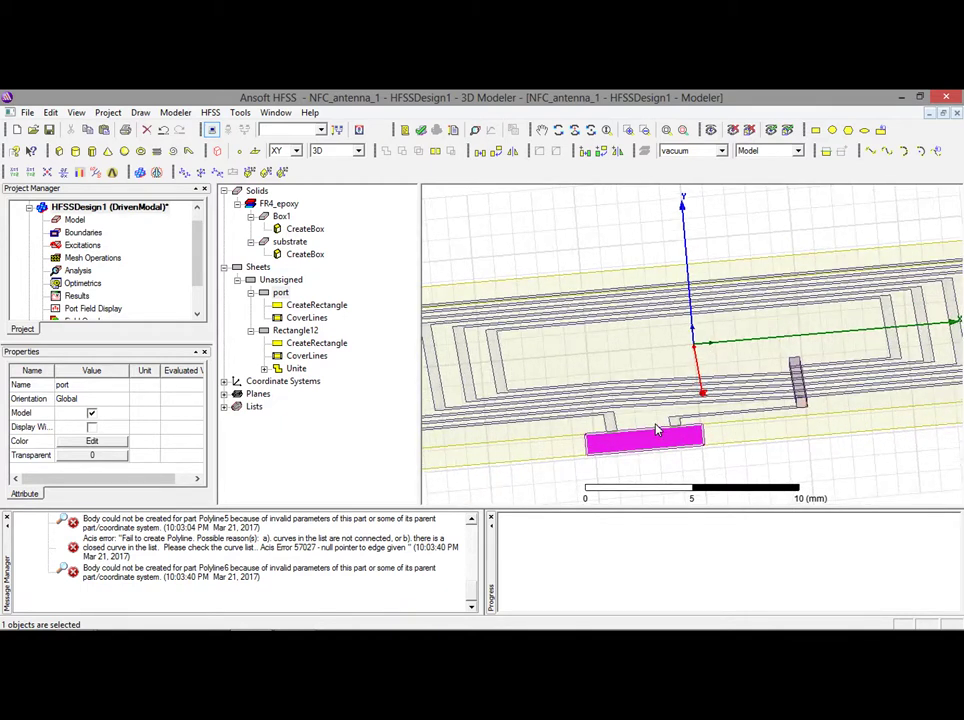
{"action": "left_click", "coordinate": [558, 130]}
{"action": "mouse_move", "coordinate": [626, 337]}
{"action": "left_mouse_down"}
{"action": "mouse_move", "coordinate": [626, 314]}
{"action": "mouse_move", "coordinate": [624, 328]}
{"action": "left_mouse_up"}
{"action": "key", "text": "Escape"}
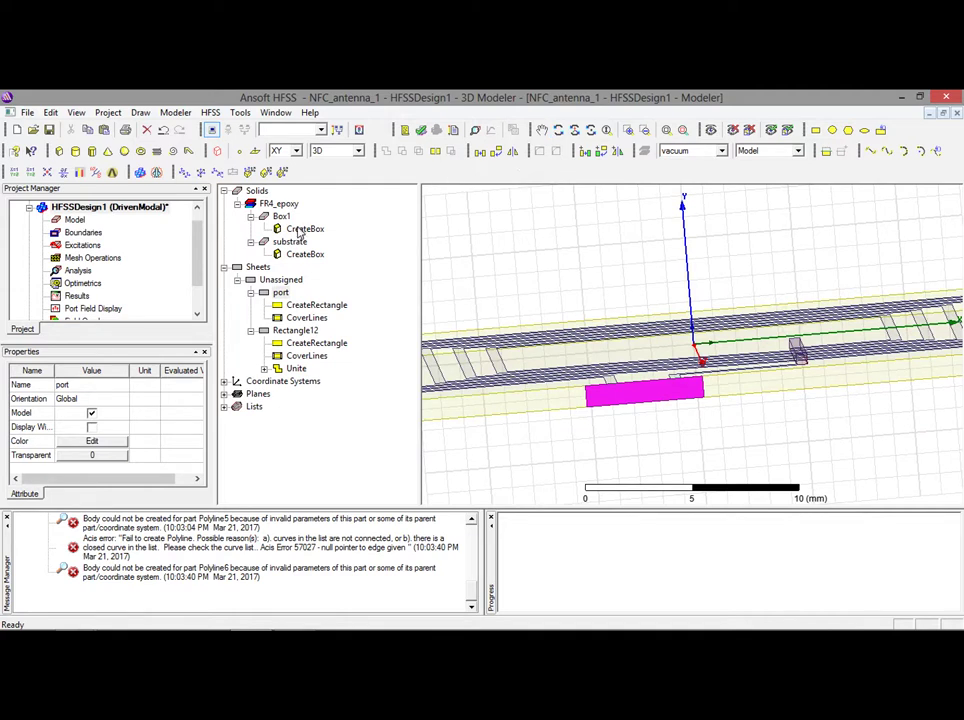
Assign a lumped port excitation to the port sheet with 50 ohm resistance and 0 ohm reactance.
{"action": "left_click", "coordinate": [281, 292]}
{"action": "right_click", "coordinate": [281, 292]}
{"action": "mouse_move", "coordinate": [362, 332]}
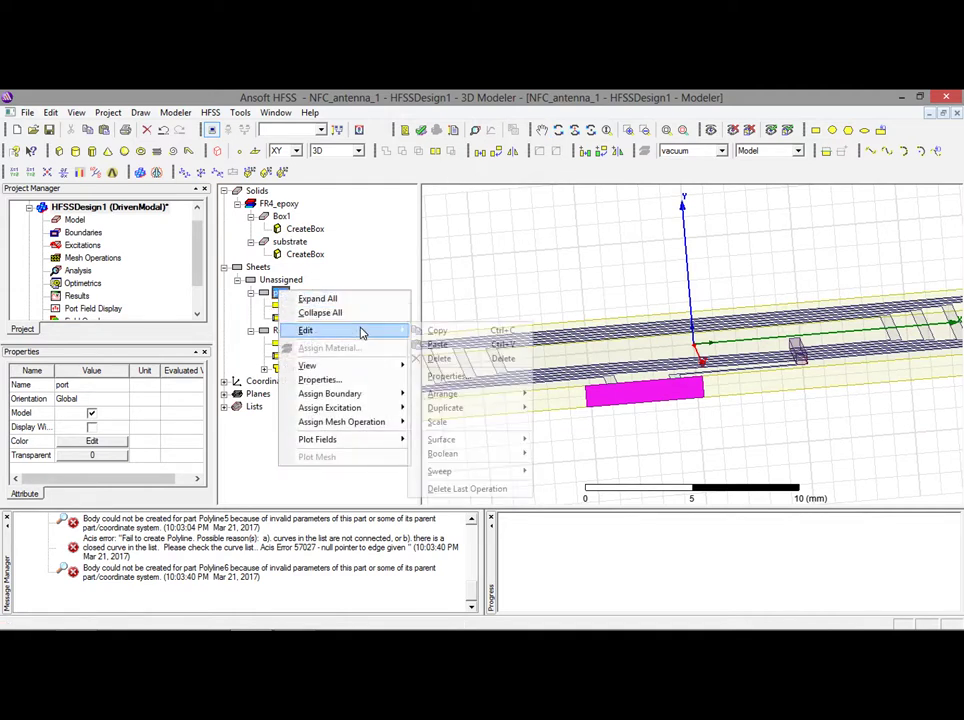
{"action": "mouse_move", "coordinate": [380, 400]}
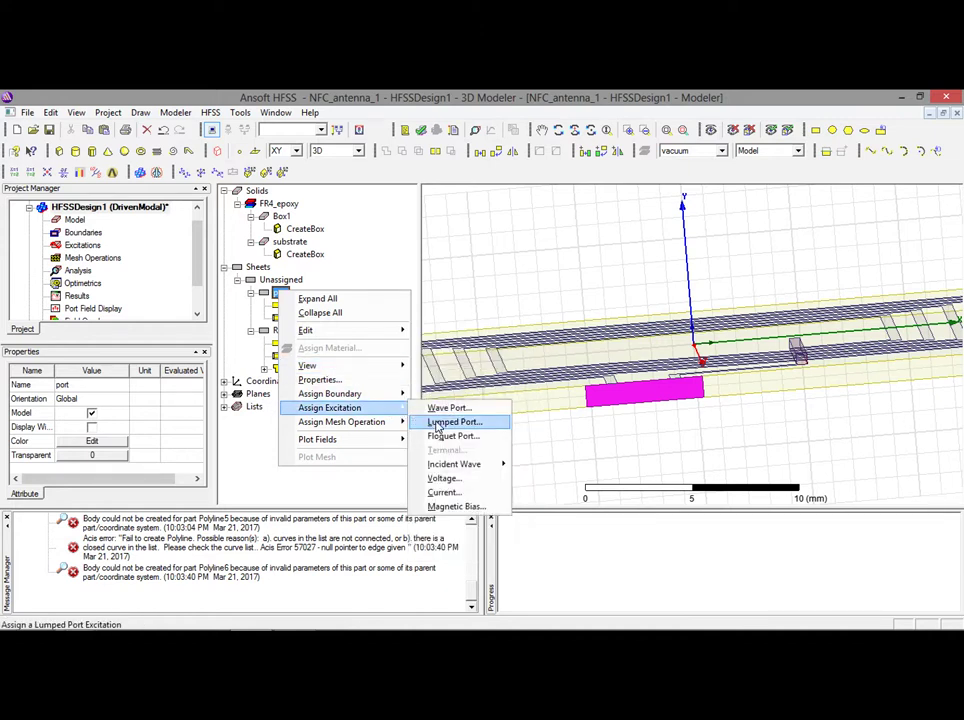
{"action": "left_click", "coordinate": [430, 423]}
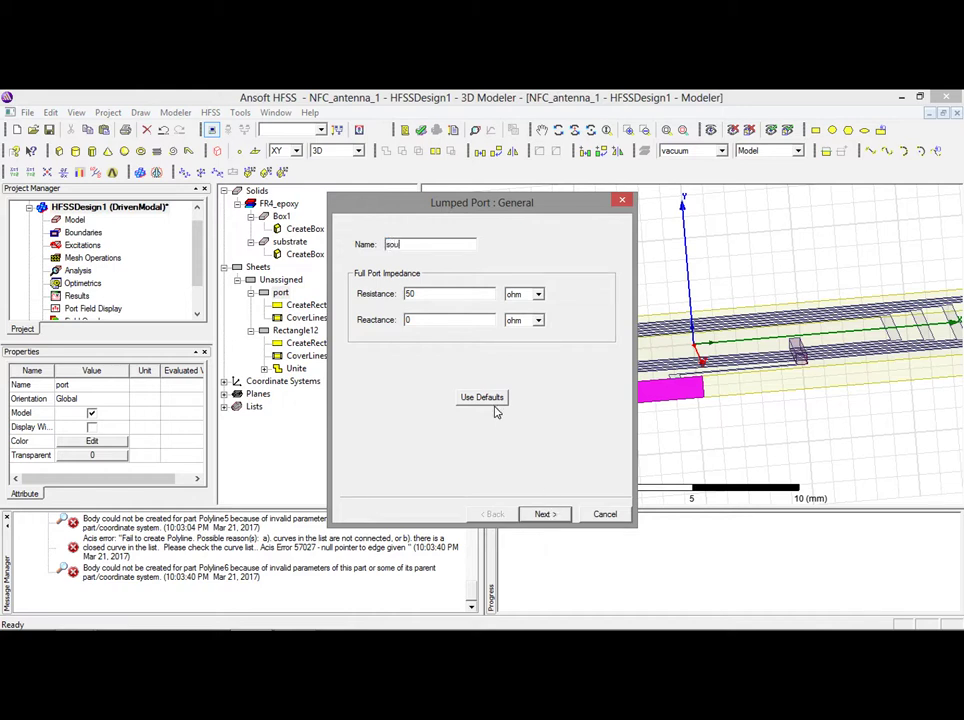
{"action": "left_click", "coordinate": [540, 514]}
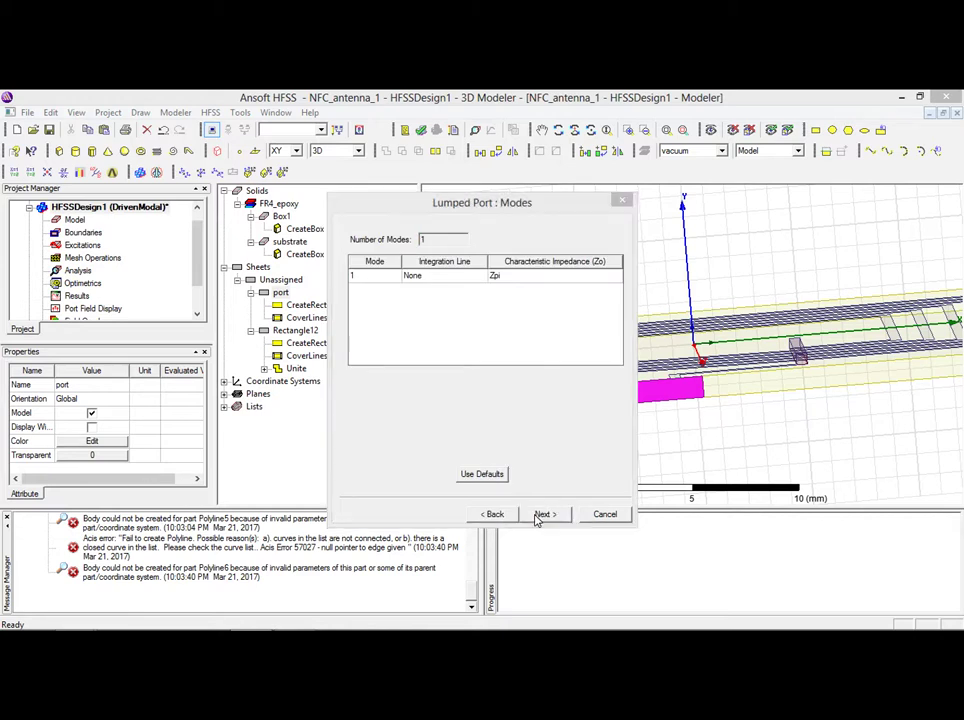
{"action": "left_click", "coordinate": [540, 514]}
{"action": "left_click", "coordinate": [605, 398]}
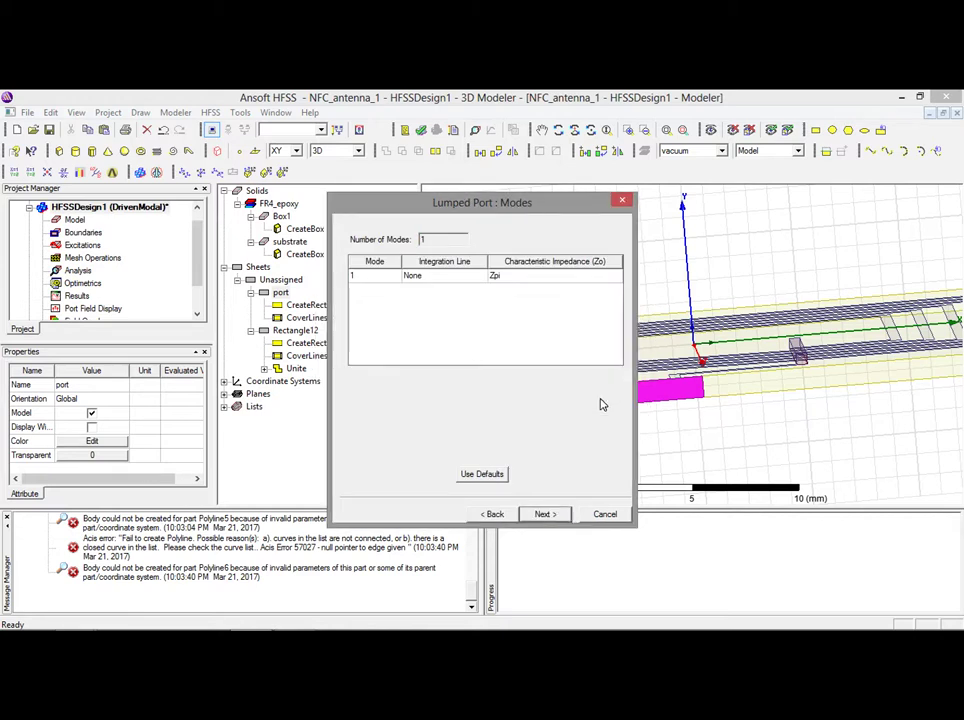
Define the port's integration line from edge midpoint -3, -1, 20 to -3, 0, 20 mm and finish with all modes renormalized to 50 ohm.
{"action": "left_click", "coordinate": [443, 277]}
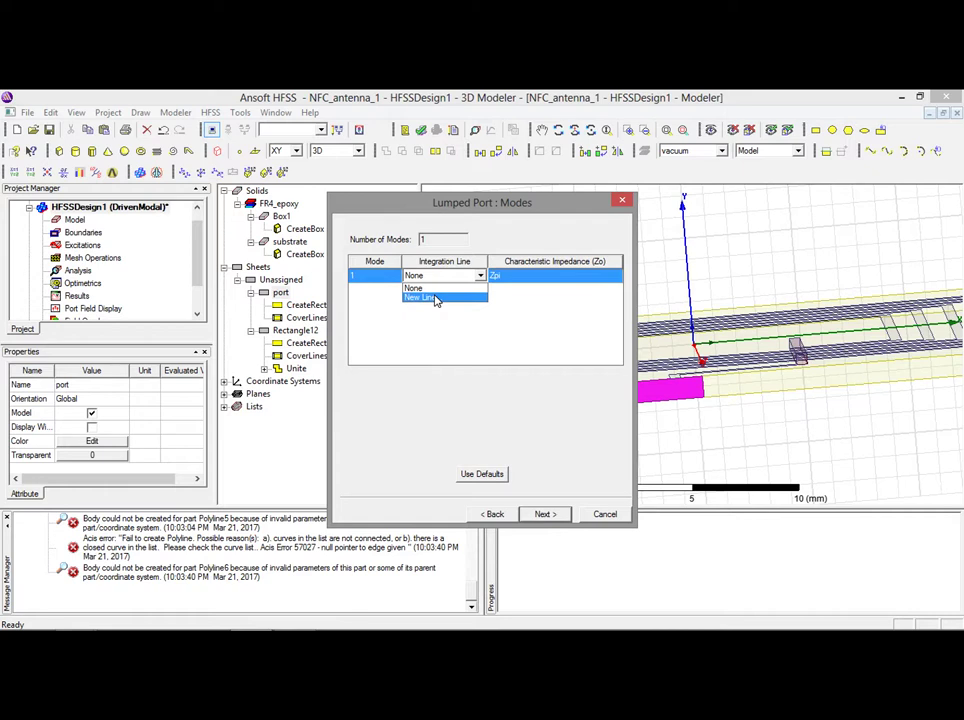
{"action": "left_click", "coordinate": [437, 297]}
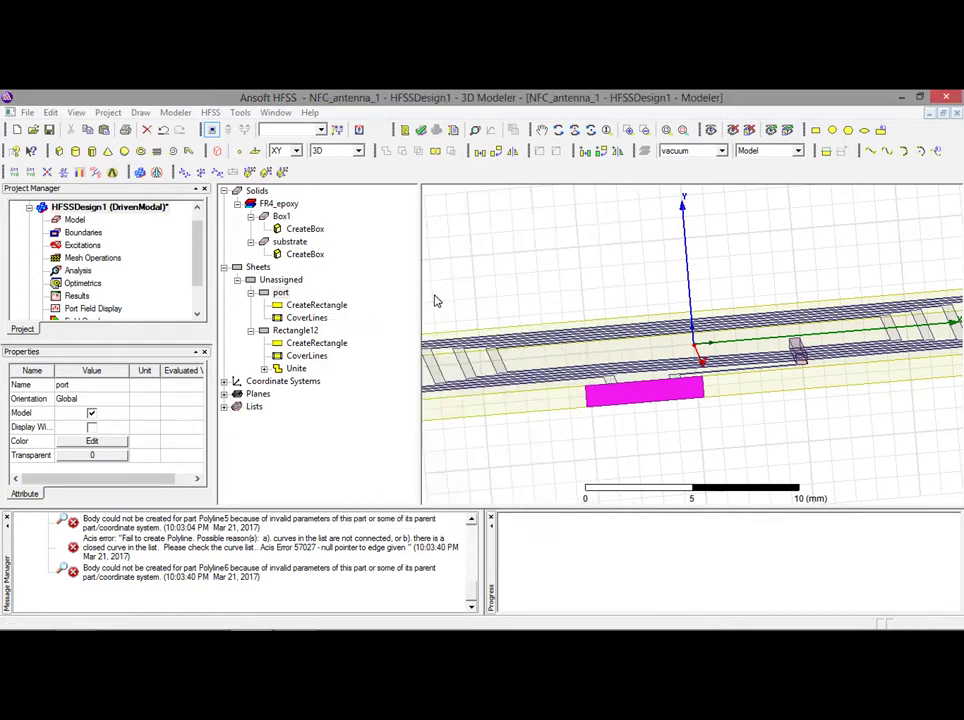
{"action": "left_click", "coordinate": [651, 405]}
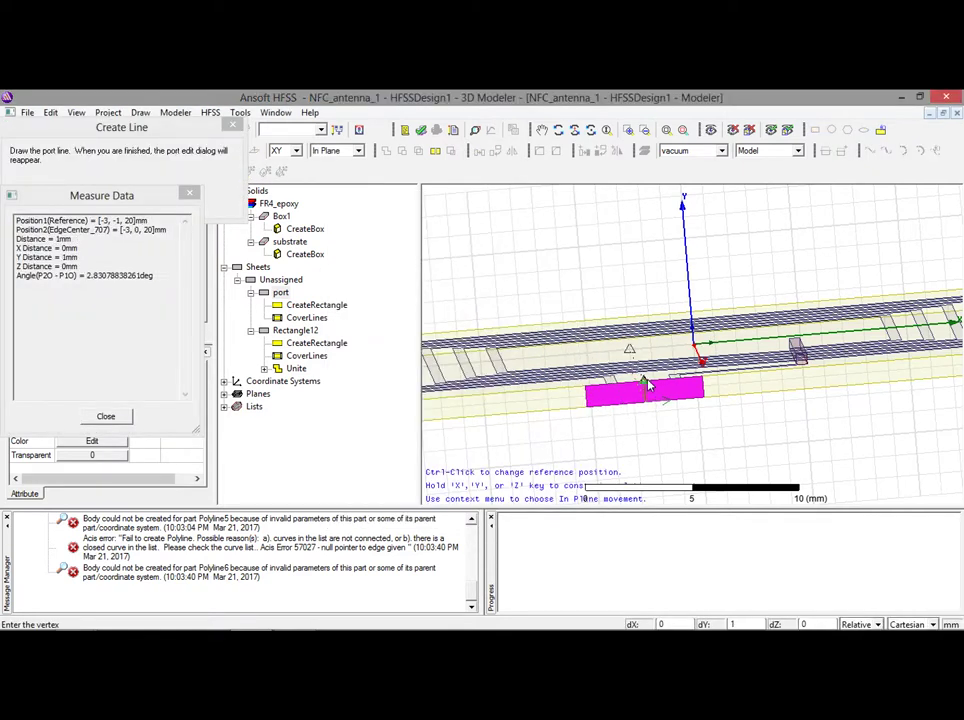
{"action": "left_click", "coordinate": [645, 385]}
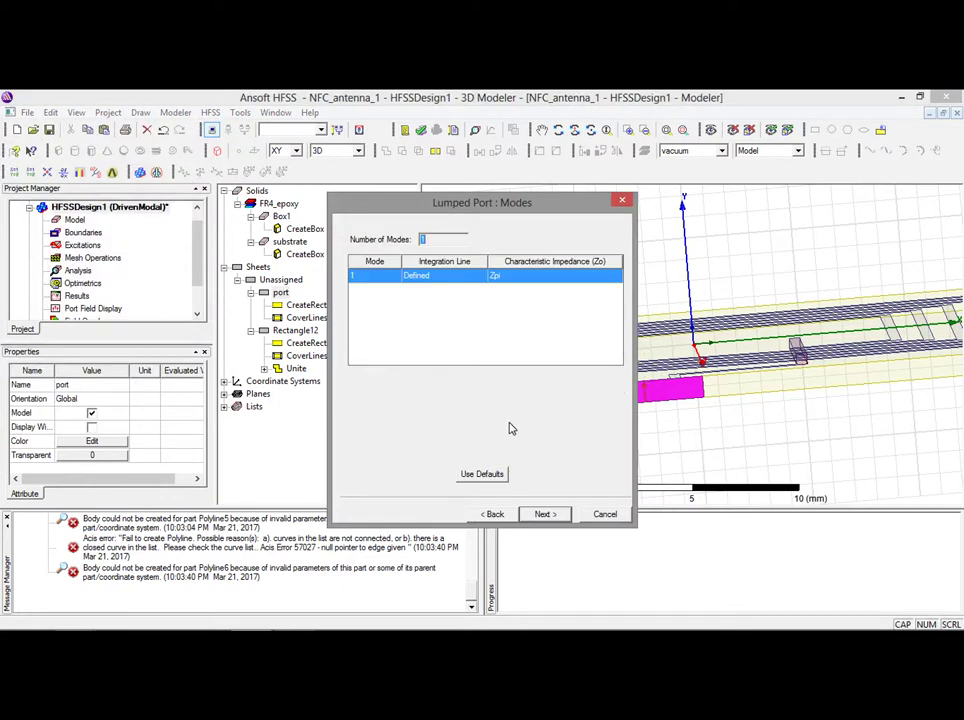
{"action": "left_click", "coordinate": [544, 514]}
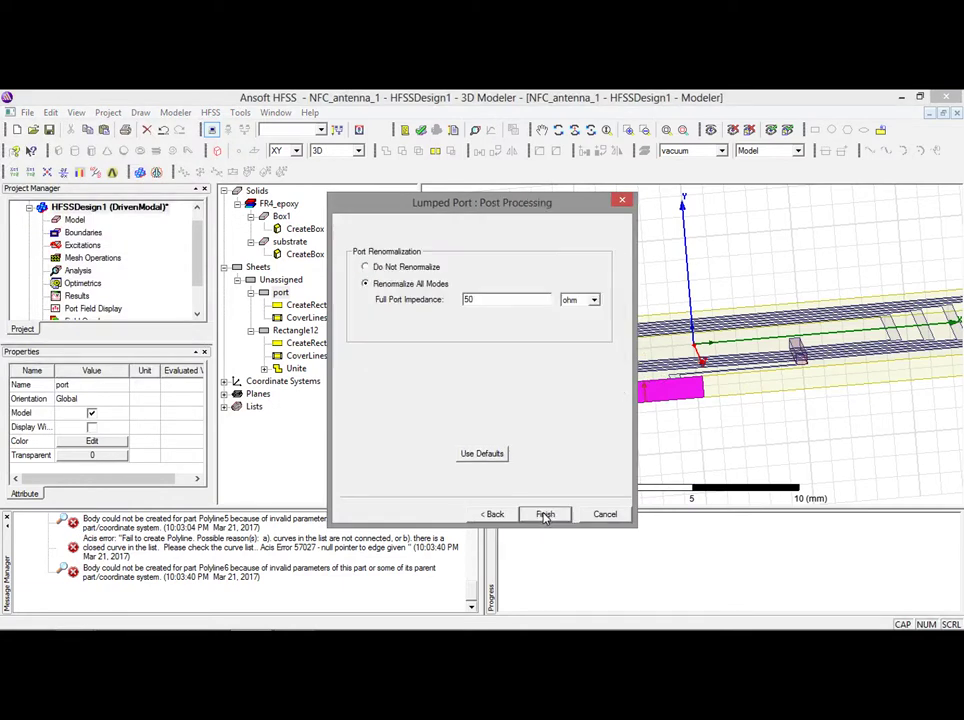
{"action": "left_click", "coordinate": [545, 515]}
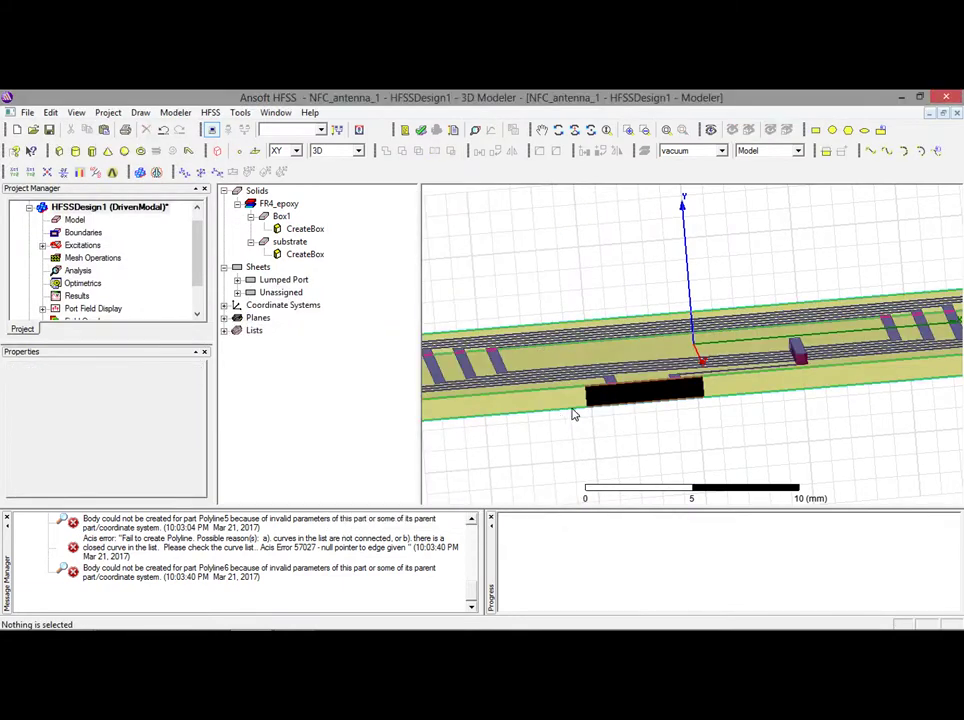
Try to draw a rectangle across the substrate's back face, starting at corner 20, -1, -20 mm.
{"action": "left_click", "coordinate": [573, 131]}
{"action": "left_click_drag", "start_coordinate": [572, 280], "coordinate": [816, 228]}
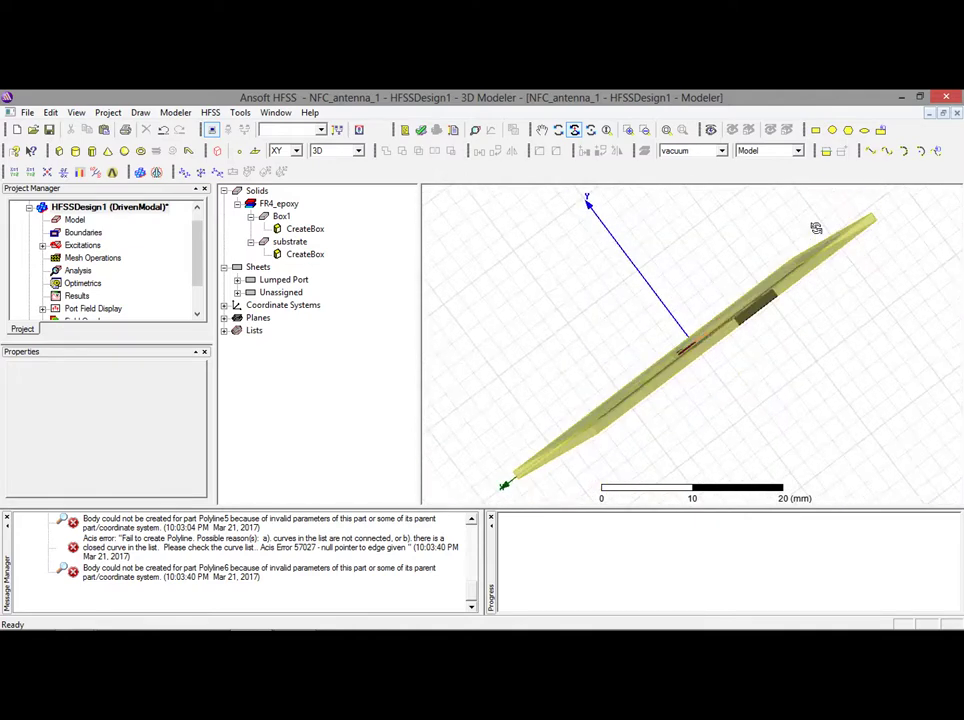
{"action": "left_click_drag", "start_coordinate": [725, 352], "coordinate": [717, 245]}
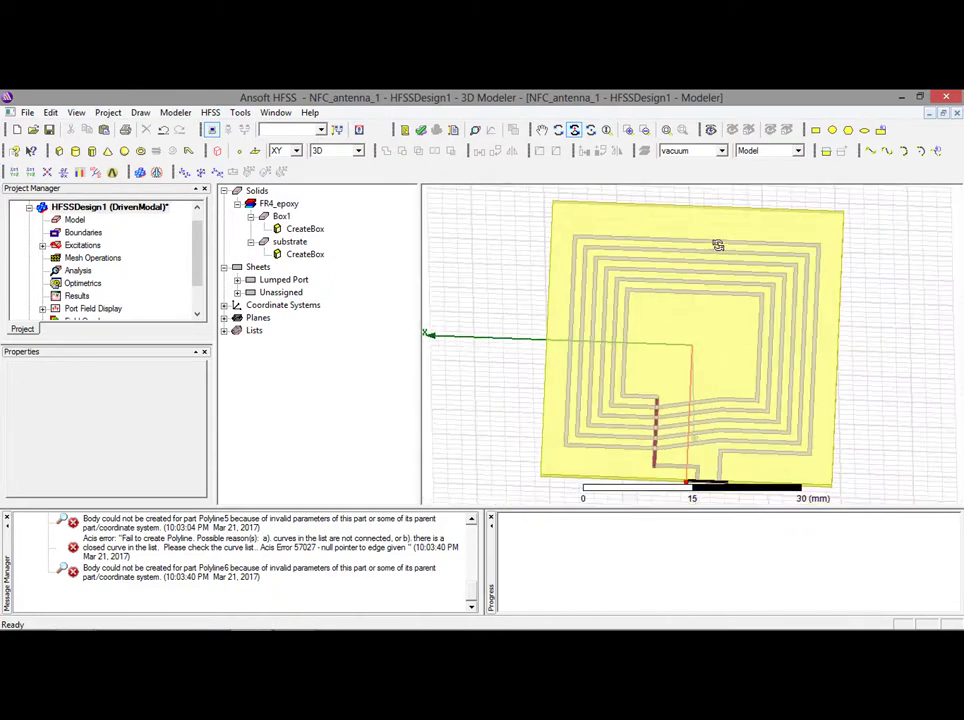
{"action": "left_click_drag", "start_coordinate": [732, 318], "coordinate": [747, 296]}
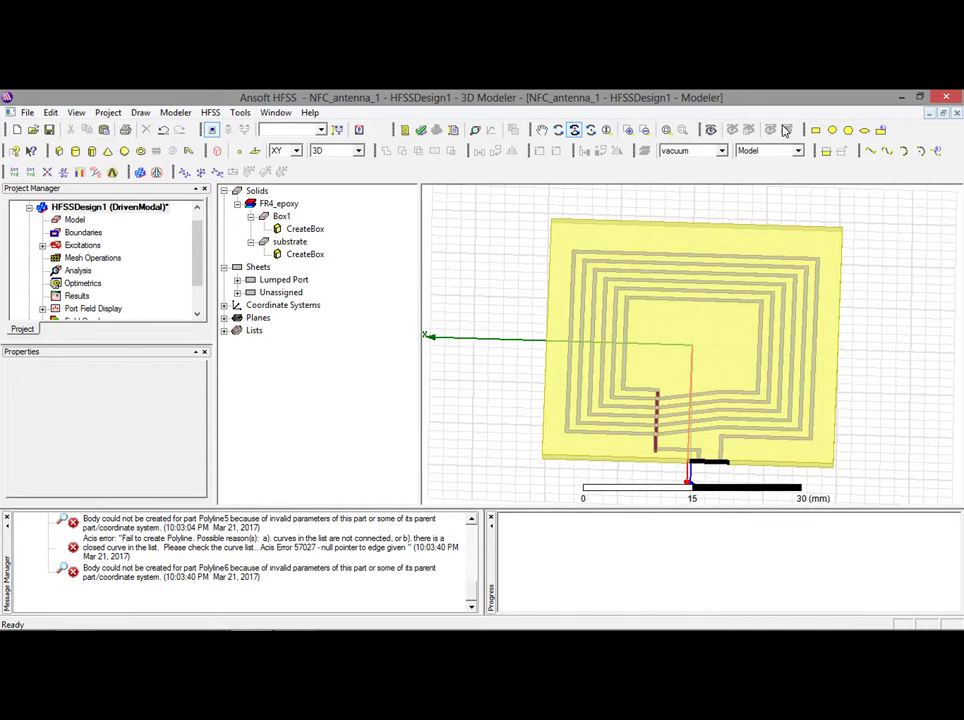
{"action": "left_click", "coordinate": [606, 130]}
{"action": "mouse_move", "coordinate": [551, 222]}
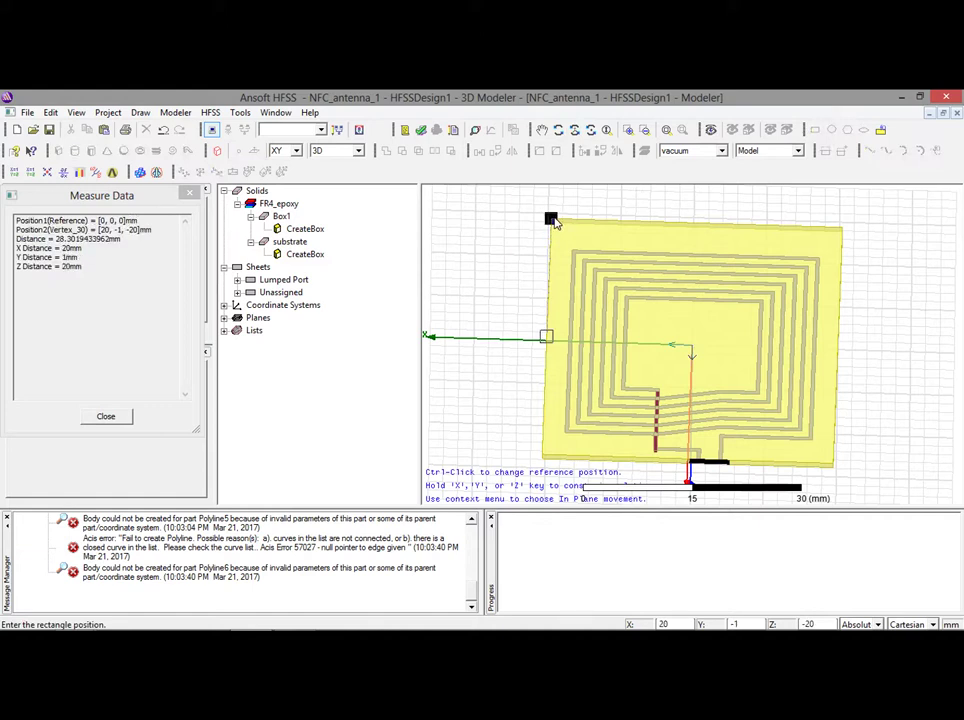
{"action": "left_click", "coordinate": [551, 220]}
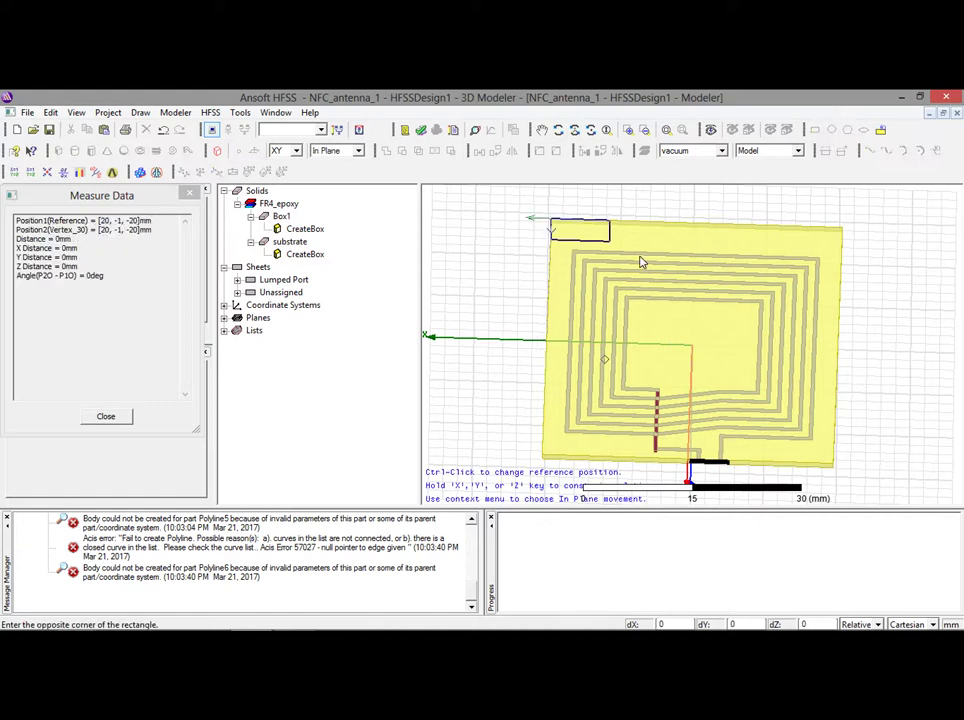
{"action": "left_click", "coordinate": [830, 470]}
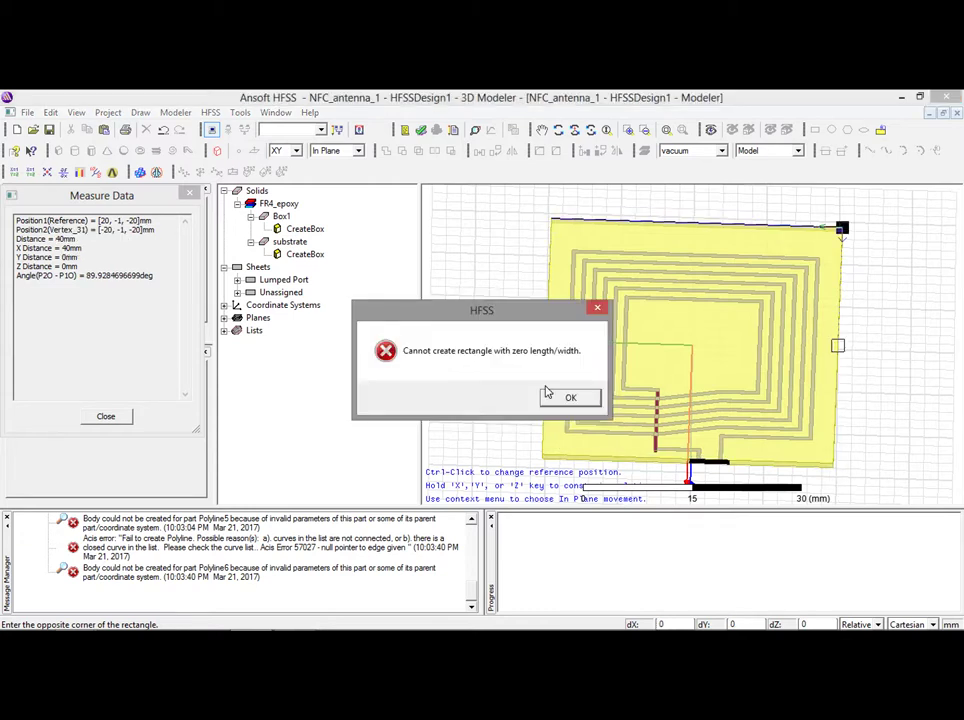
{"action": "left_click", "coordinate": [566, 397]}
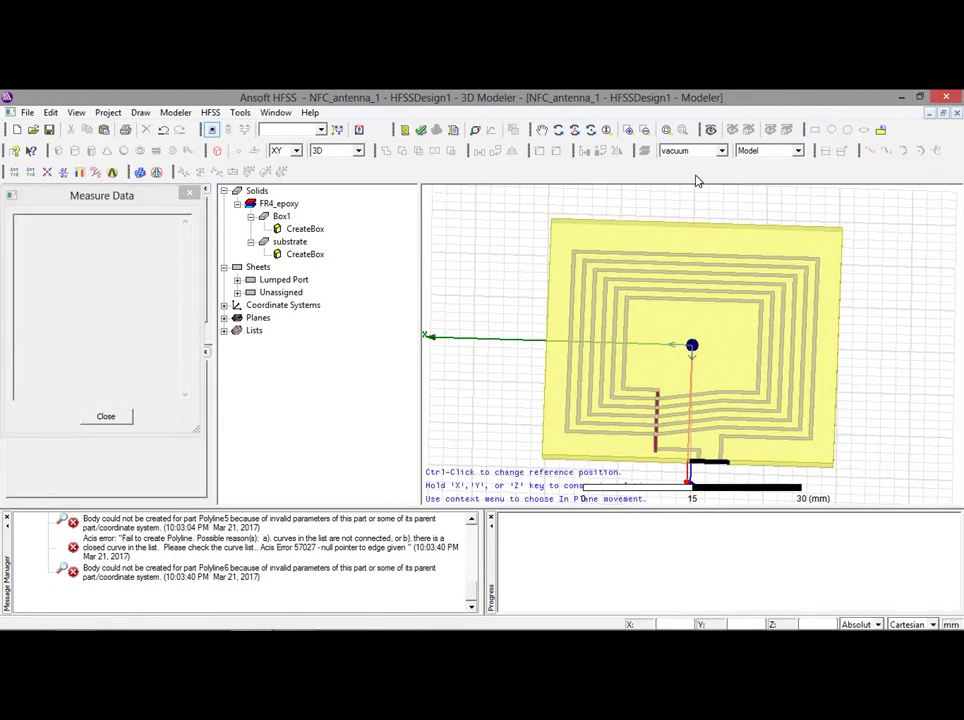
Draw a rectangle of about 42 by 55 mm from the substrate's back corner at 20, -1, -20 mm and rename it Gnd.
{"action": "left_click", "coordinate": [552, 219]}
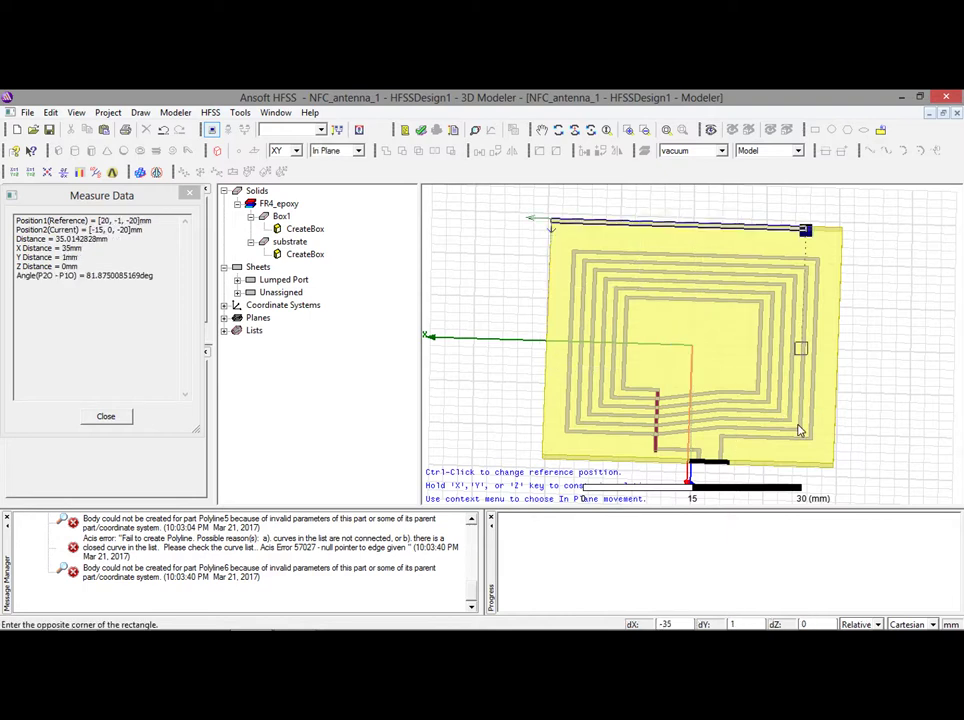
{"action": "left_click", "coordinate": [851, 468]}
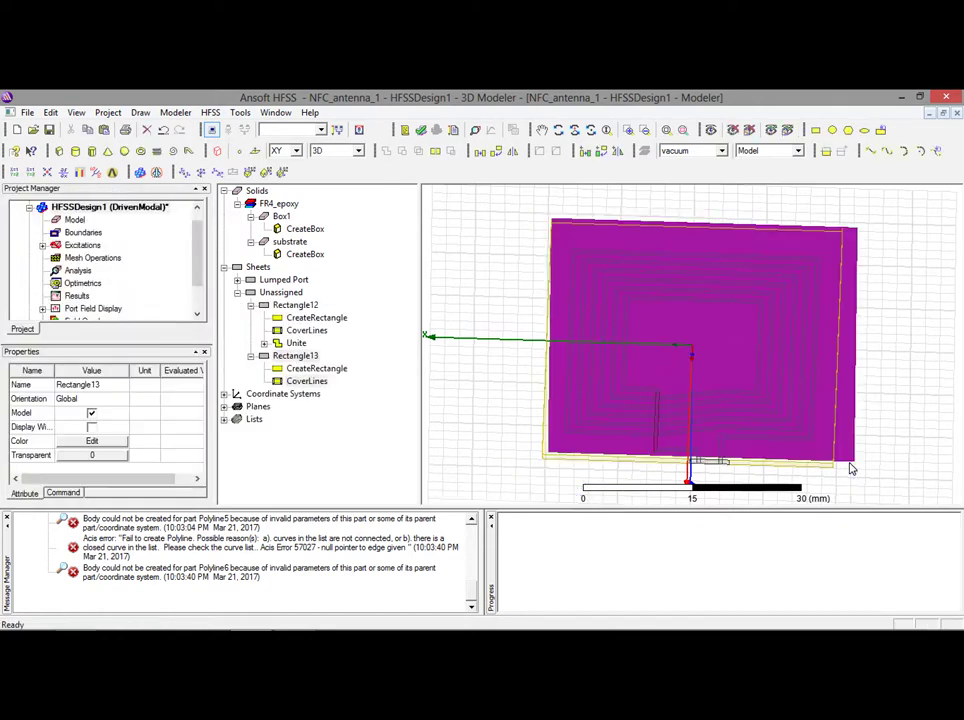
{"action": "double_click", "coordinate": [286, 356]}
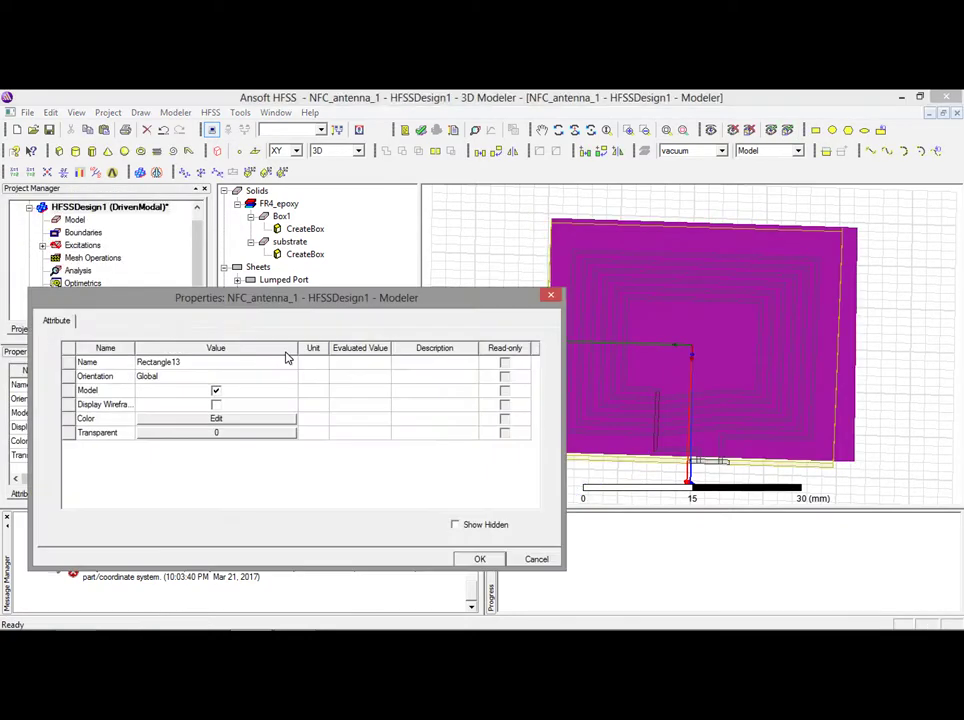
{"action": "left_click", "coordinate": [173, 362]}
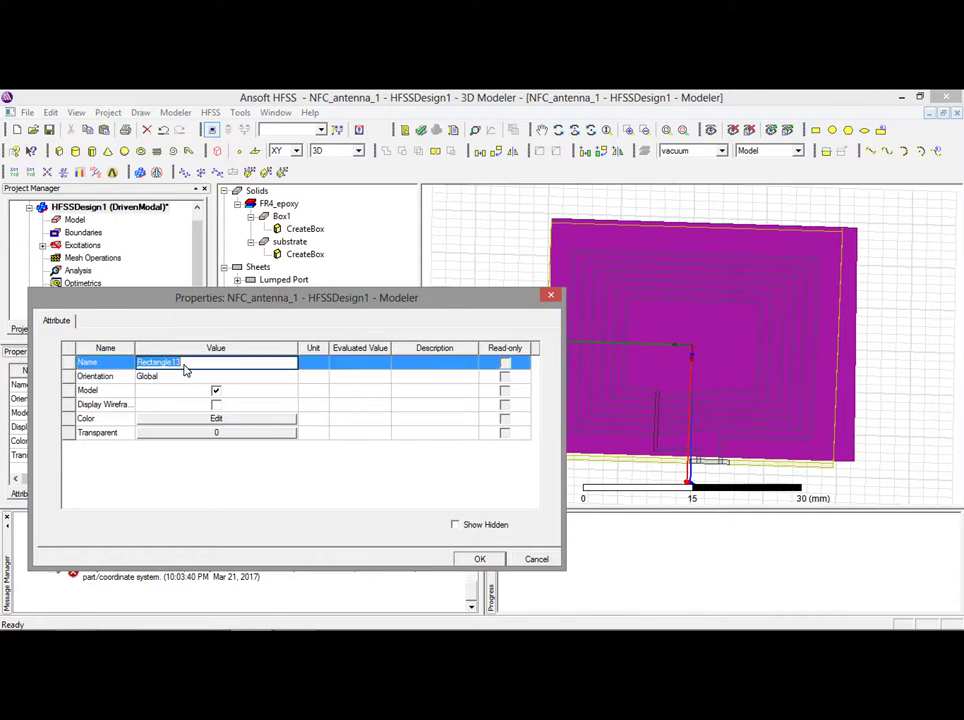
{"action": "type", "text": "Gnd"}
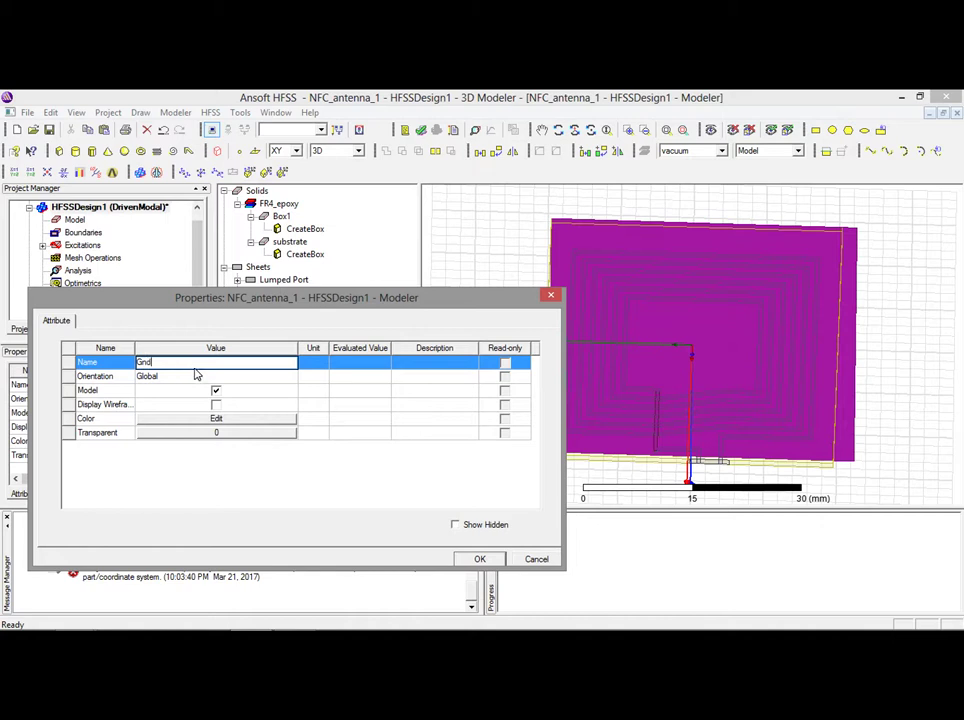
{"action": "left_click", "coordinate": [481, 559]}
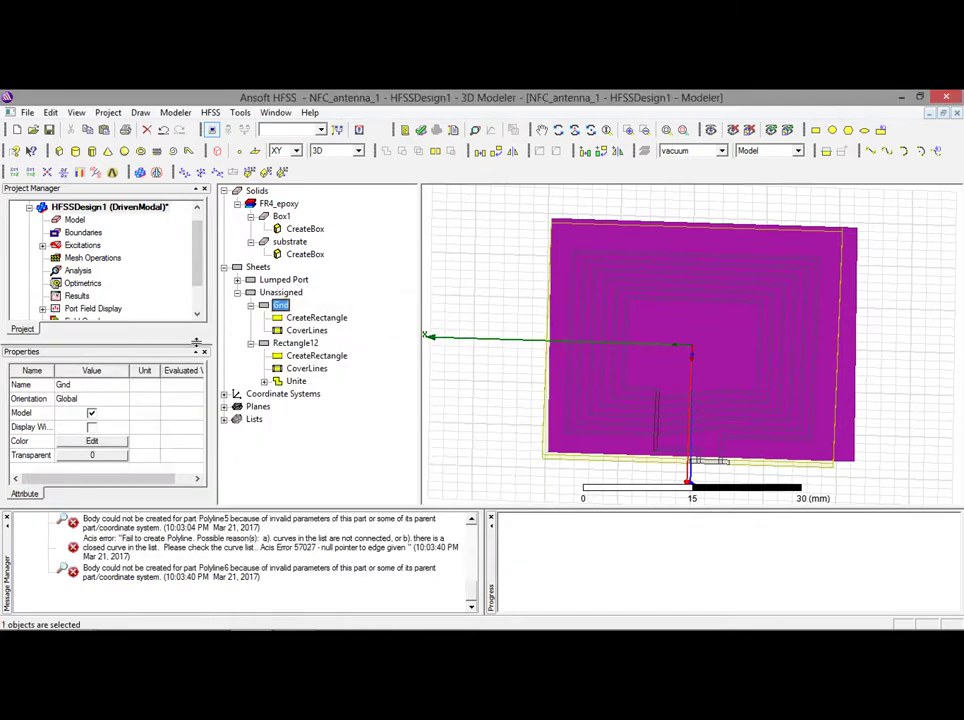
Set the Gnd rectangle's position to -sw/2, -sl/2, -st, XSize to sw and YSize to sl, and check its placement.
{"action": "double_click", "coordinate": [317, 320]}
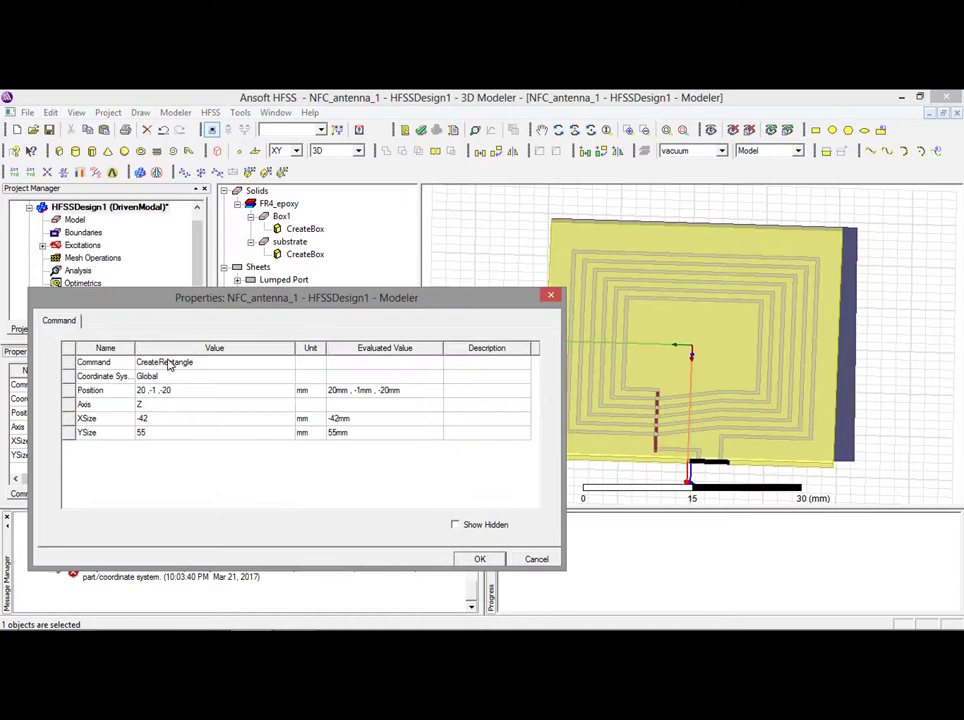
{"action": "left_click", "coordinate": [182, 393]}
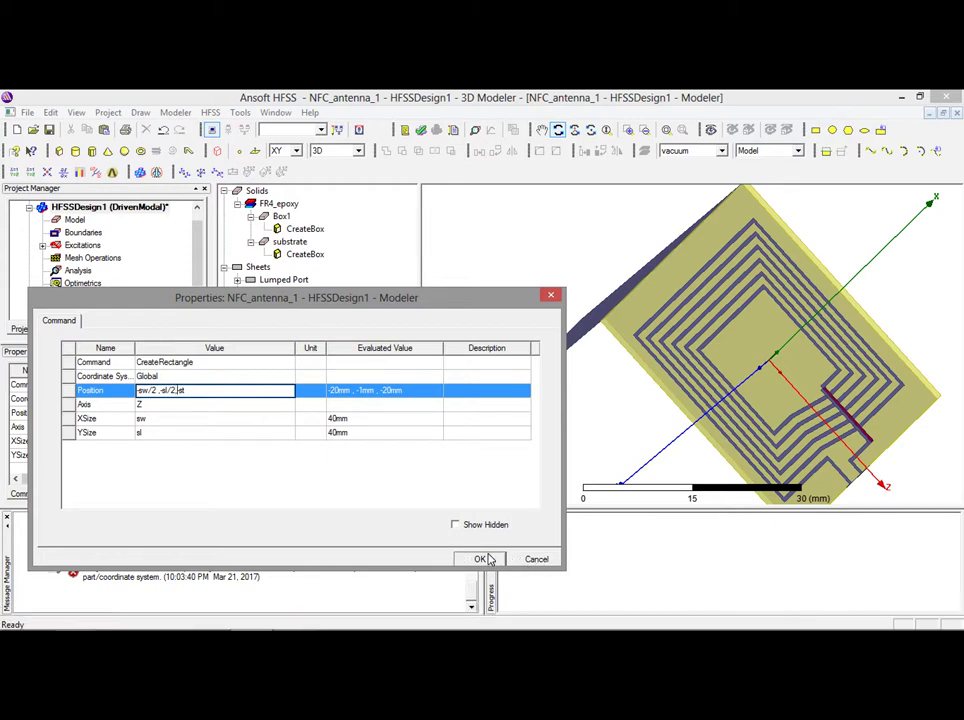
{"action": "left_click", "coordinate": [480, 559]}
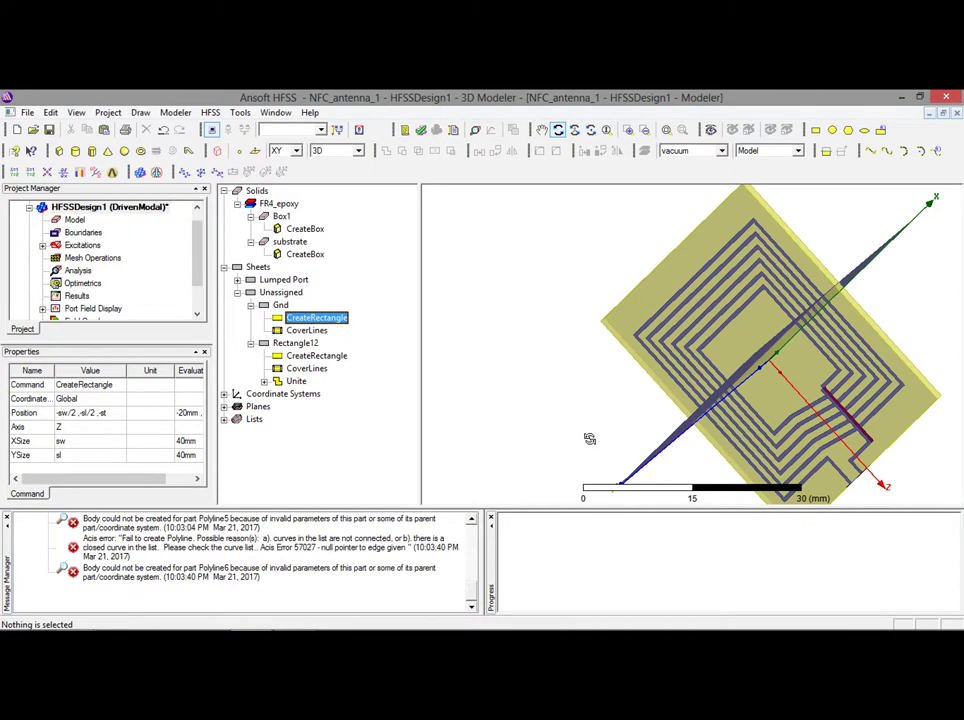
{"action": "left_click_drag", "start_coordinate": [589, 438], "coordinate": [462, 250]}
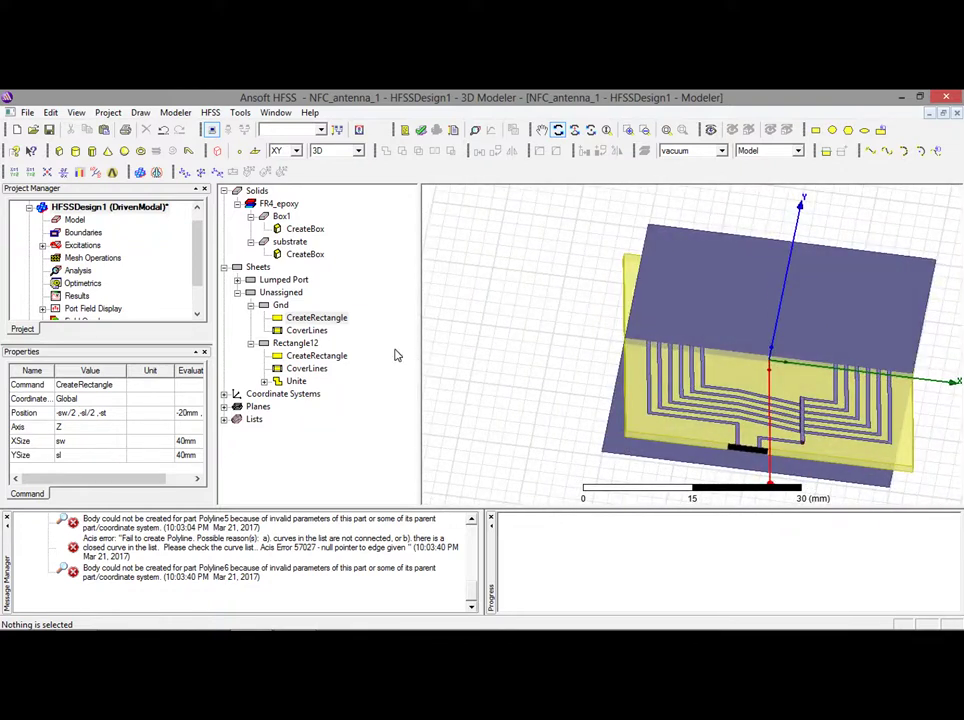
Set the Gnd rectangle's axis to Y and check its orientation and placement against the substrate.
{"action": "double_click", "coordinate": [298, 322]}
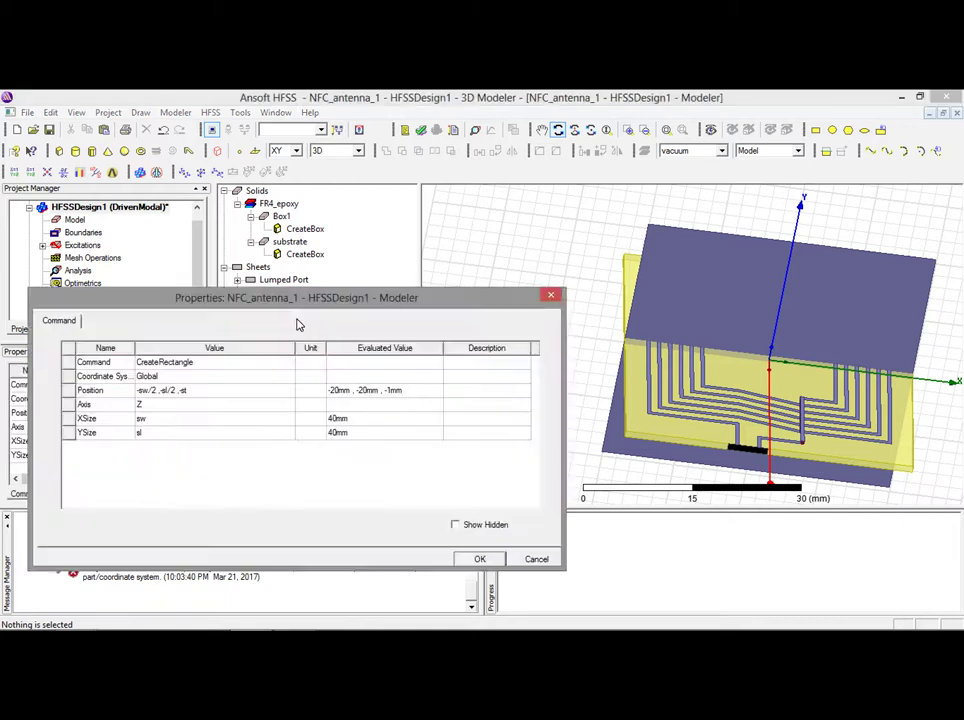
{"action": "left_click", "coordinate": [162, 409]}
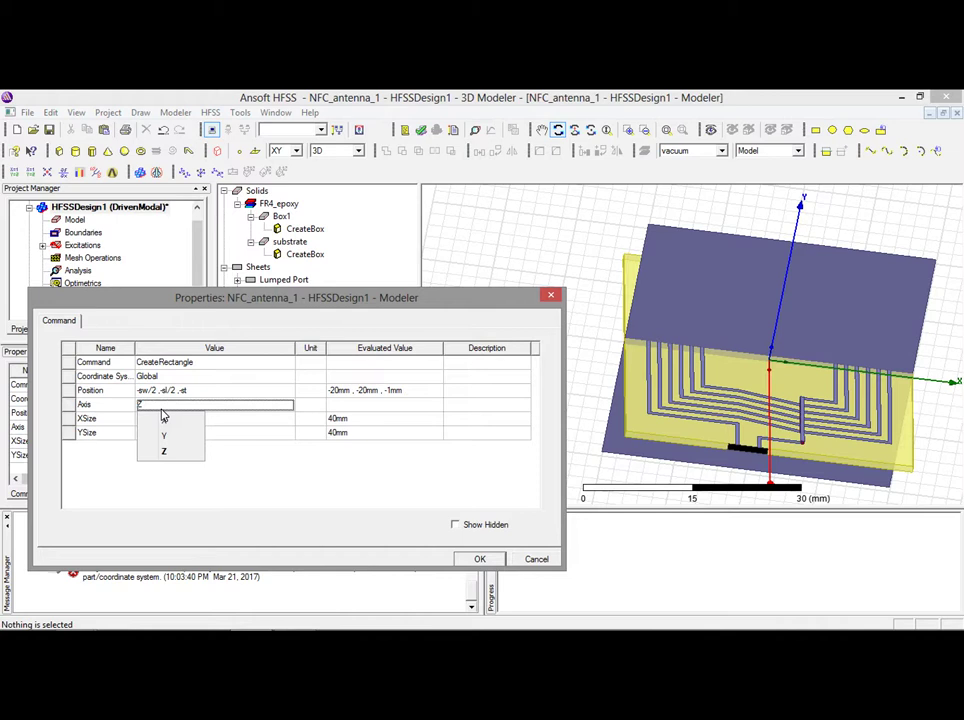
{"action": "left_click", "coordinate": [168, 436]}
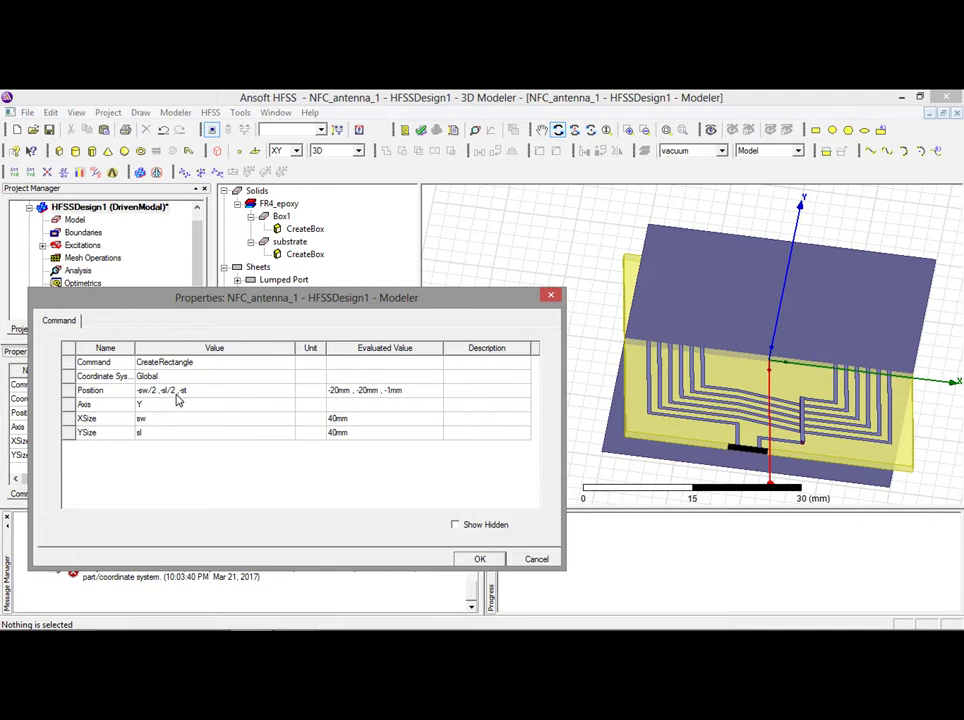
{"action": "left_click", "coordinate": [480, 558]}
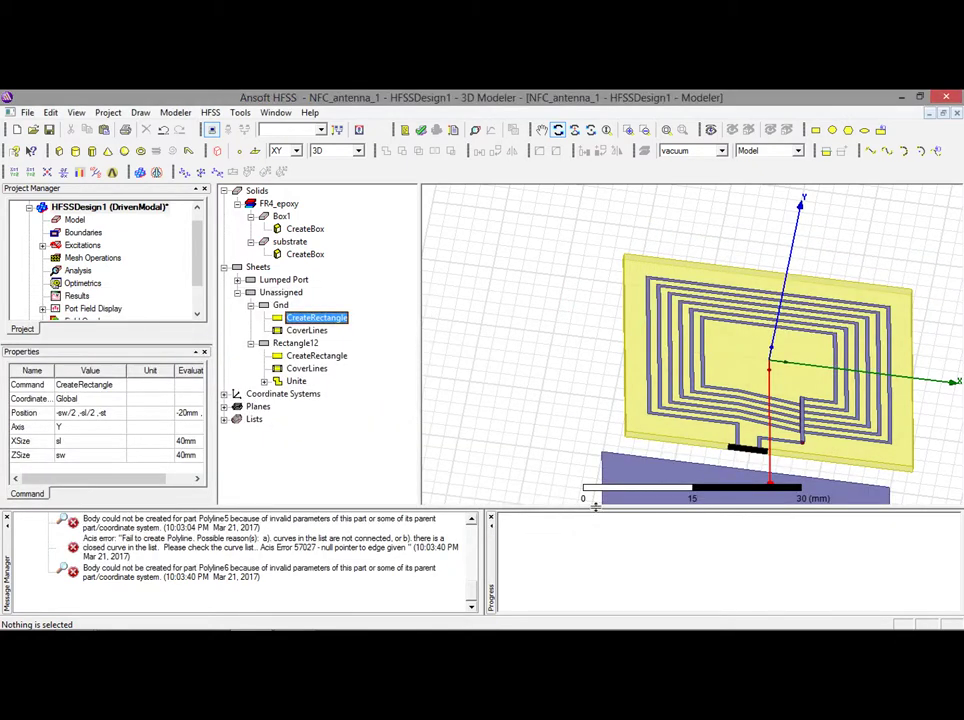
{"action": "left_click_drag", "start_coordinate": [631, 388], "coordinate": [560, 366]}
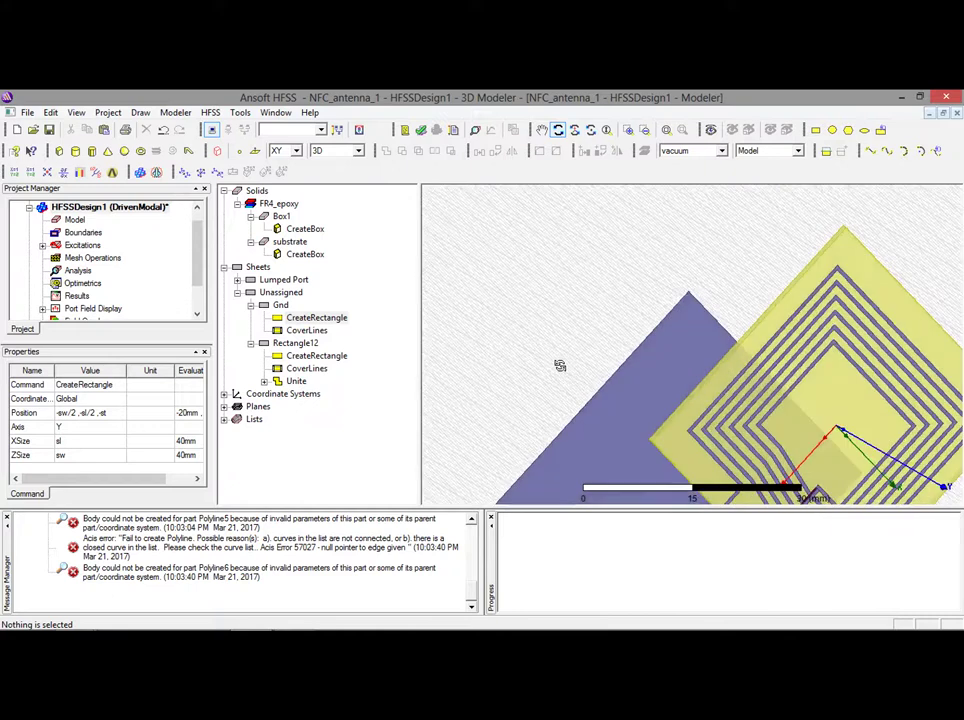
Set the Gnd rectangle's position to -sw/2, -st, -sl/2 and check its placement against the substrate's back face.
{"action": "double_click", "coordinate": [330, 320]}
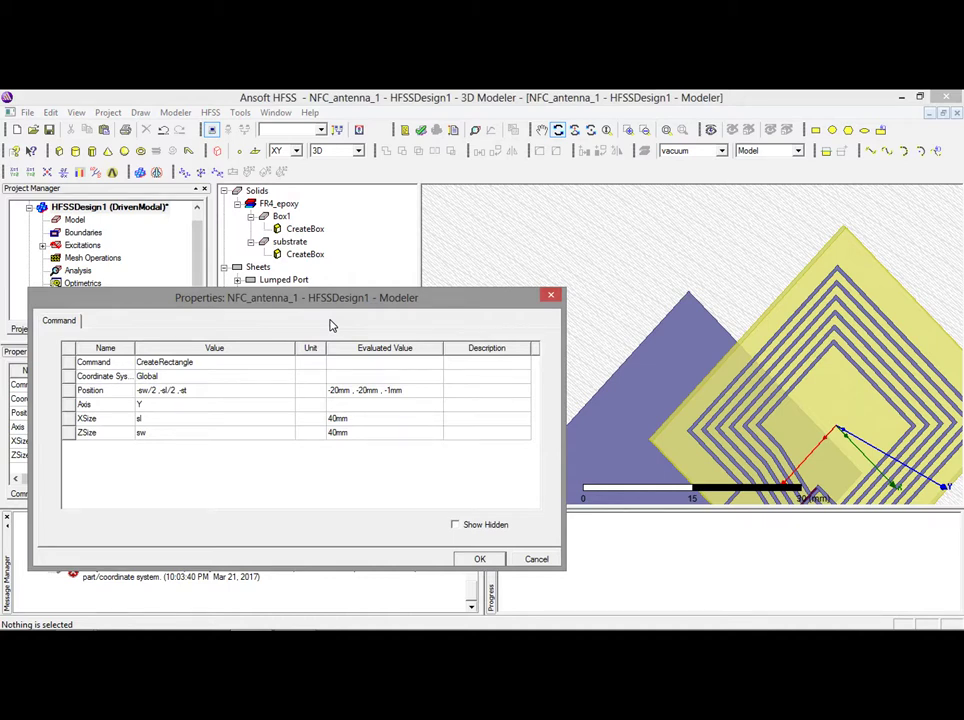
{"action": "left_click", "coordinate": [172, 392]}
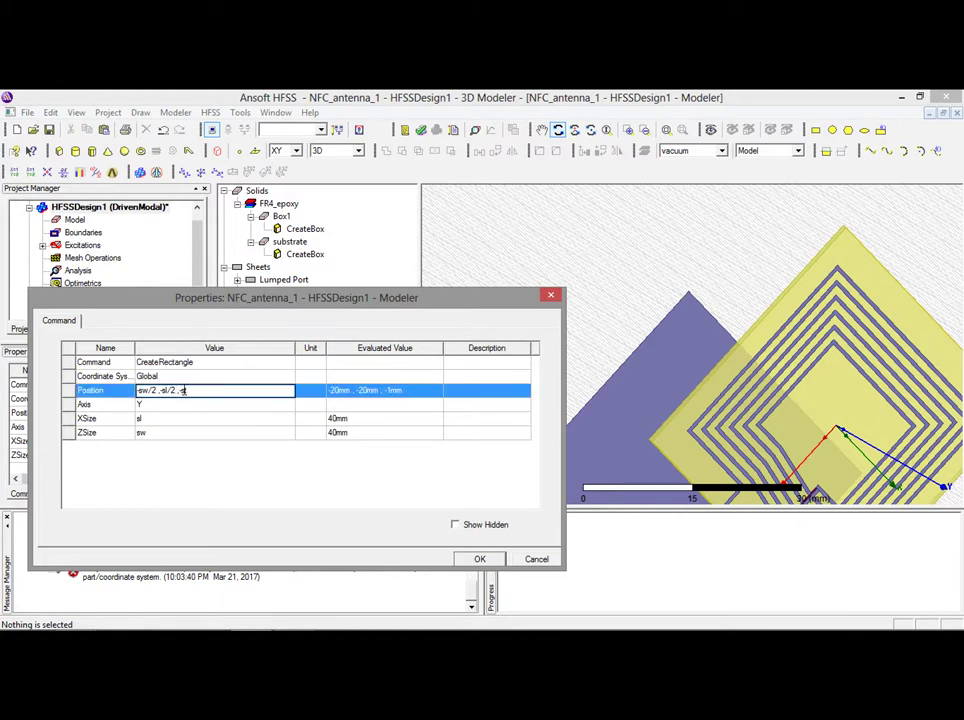
{"action": "key", "text": "BackSpace"}
{"action": "left_click", "coordinate": [480, 559]}
{"action": "left_click_drag", "start_coordinate": [503, 310], "coordinate": [450, 340], "text": "alt"}
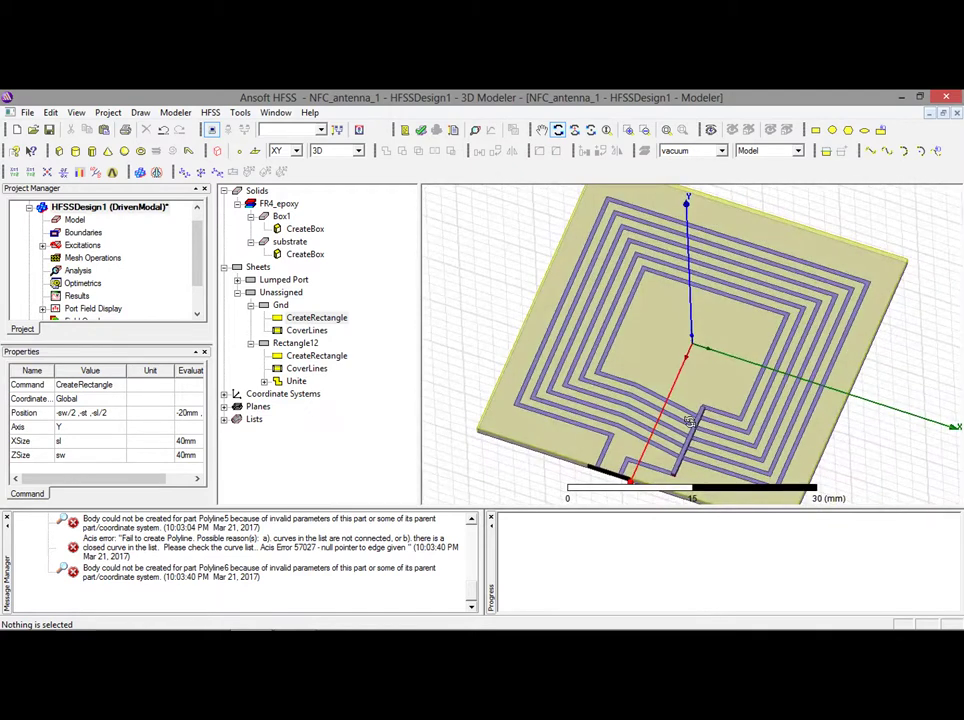
Assign a Perfect E boundary to the Gnd sheet with the default settings.
{"action": "left_click", "coordinate": [279, 305]}
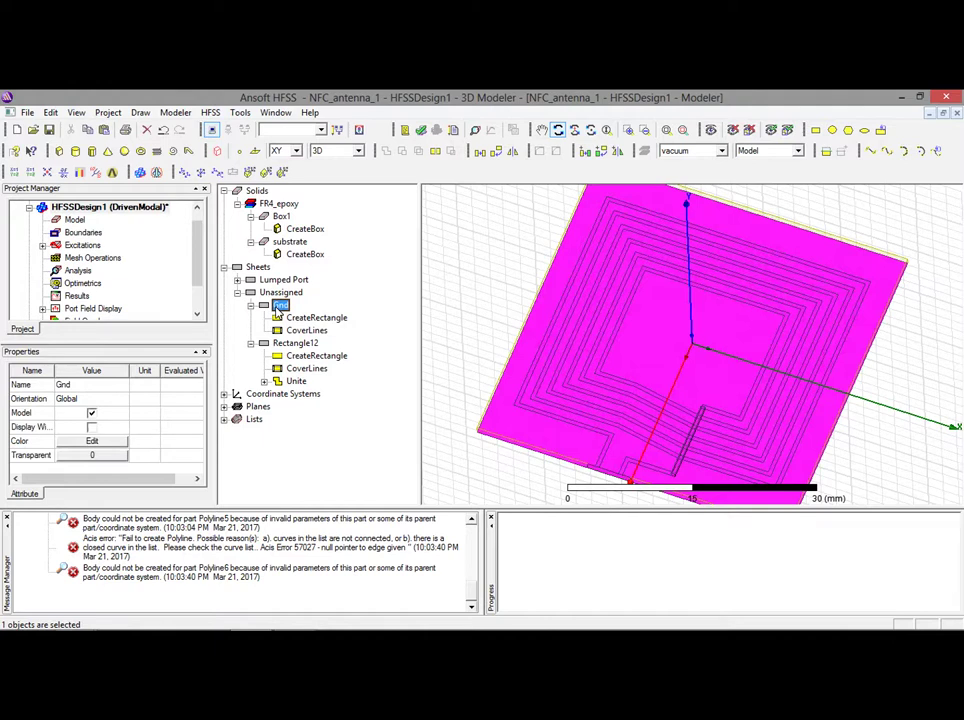
{"action": "right_click", "coordinate": [277, 308]}
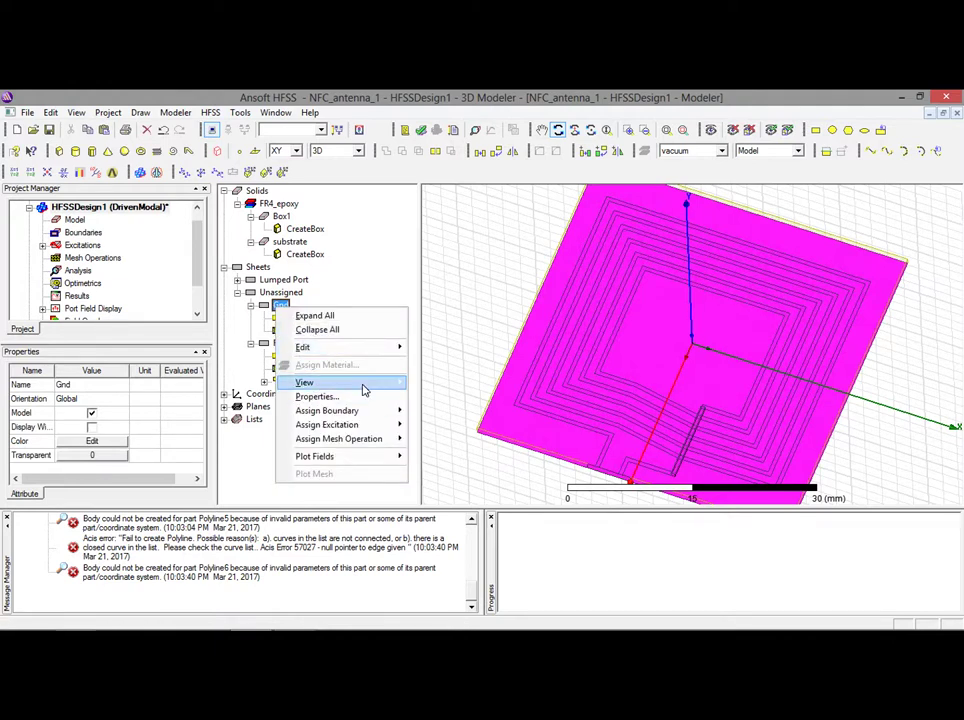
{"action": "mouse_move", "coordinate": [370, 415]}
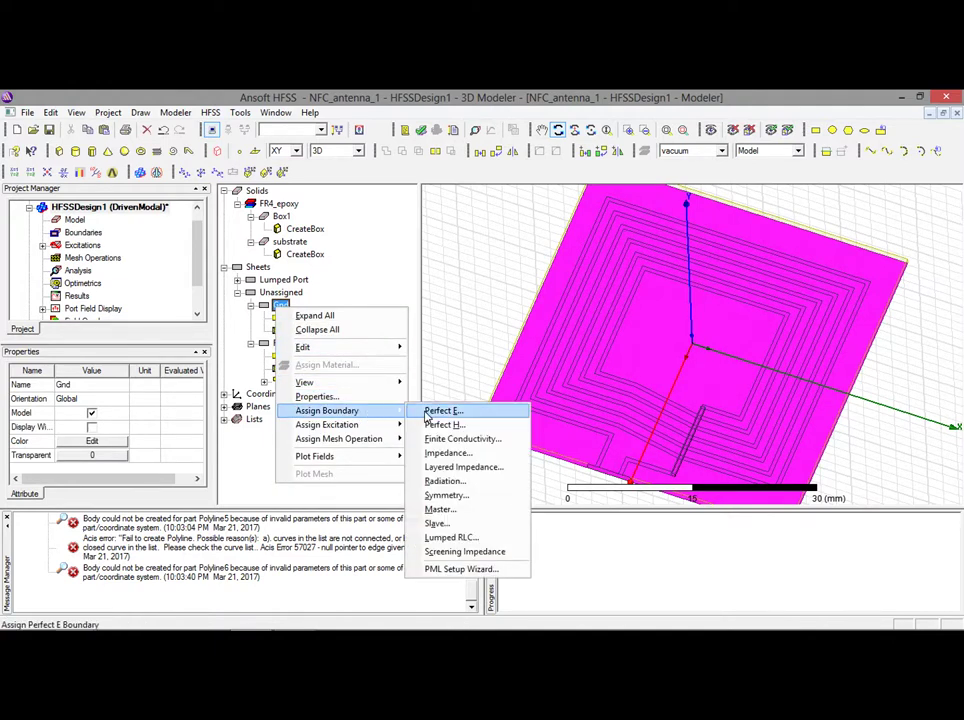
{"action": "left_click", "coordinate": [443, 411]}
{"action": "left_click", "coordinate": [429, 473]}
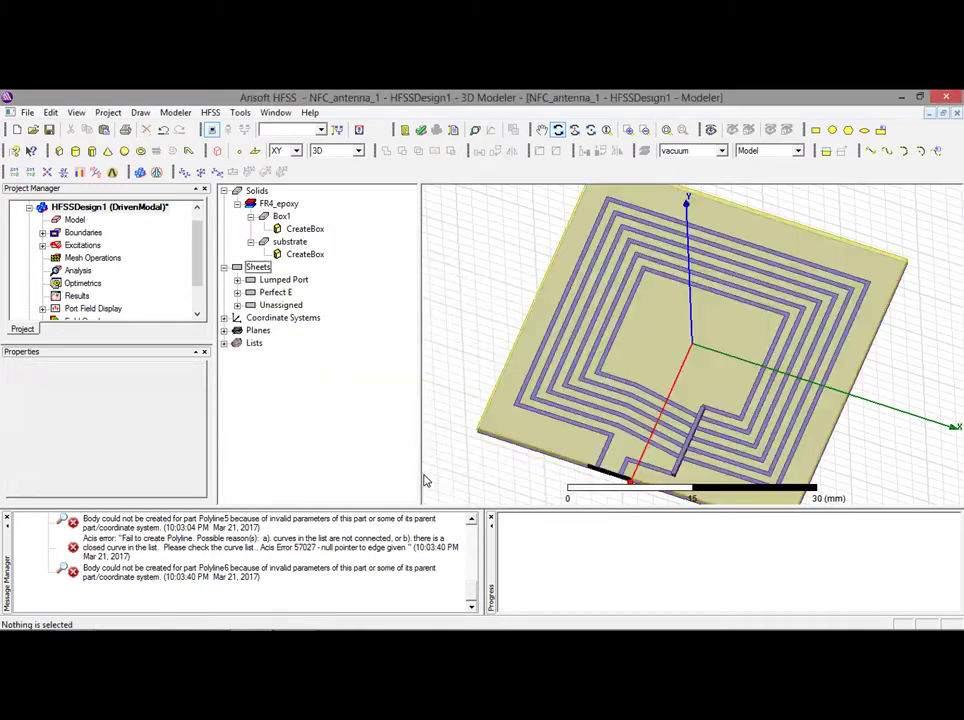
Rename the coil sheet Rectangle12 as Square_coil and set its color to red.
{"action": "left_click", "coordinate": [237, 305]}
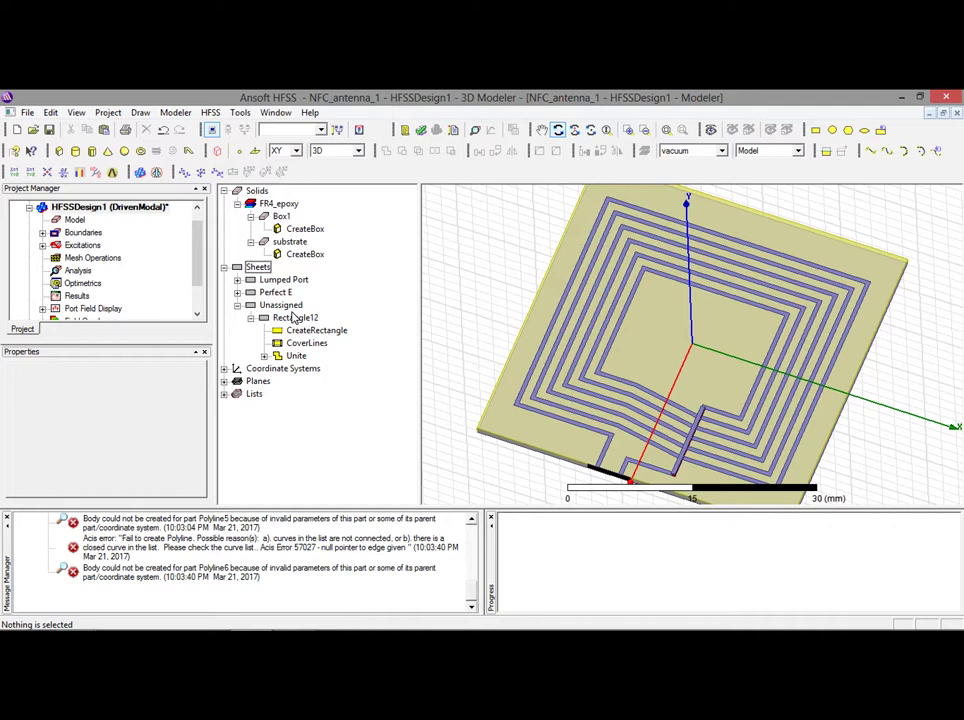
{"action": "left_click", "coordinate": [294, 317]}
{"action": "double_click", "coordinate": [292, 317]}
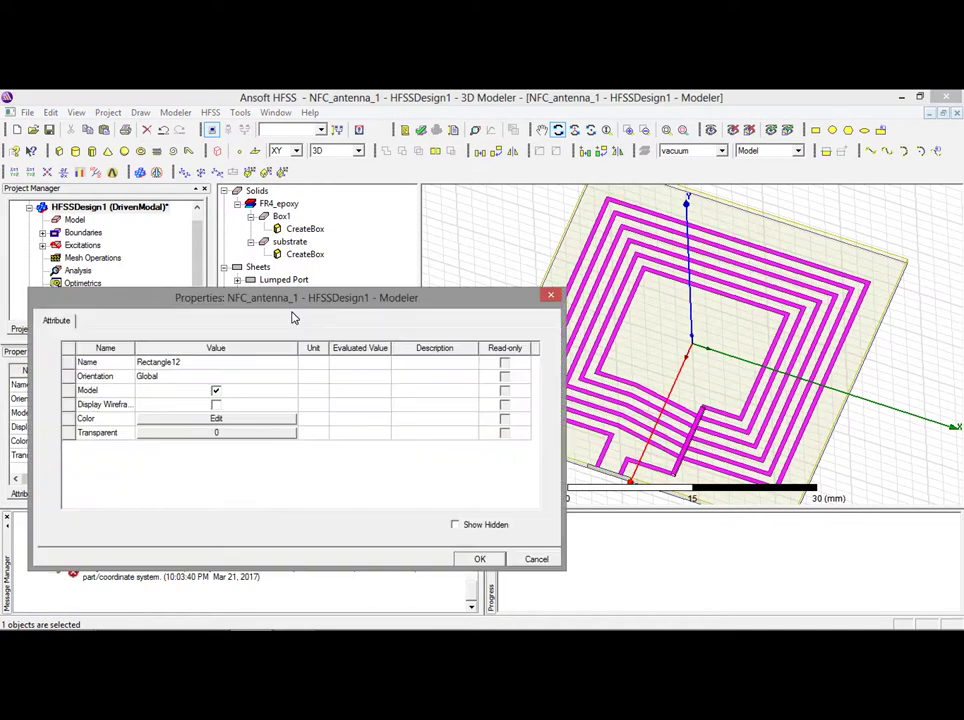
{"action": "left_click", "coordinate": [183, 366]}
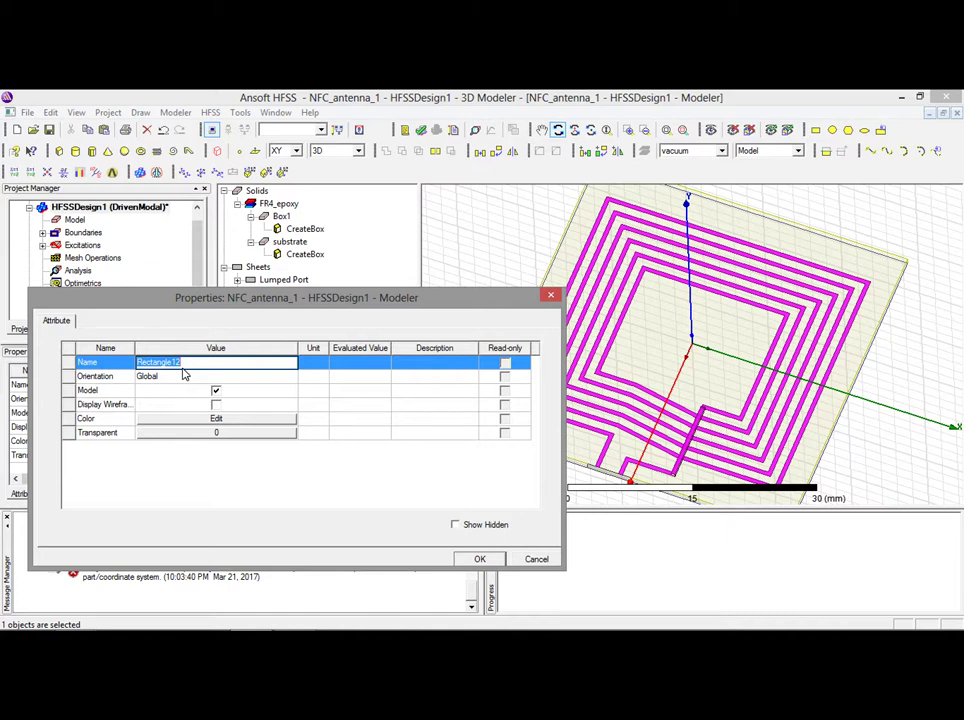
{"action": "type", "text": "Square_coil"}
{"action": "left_click", "coordinate": [267, 420]}
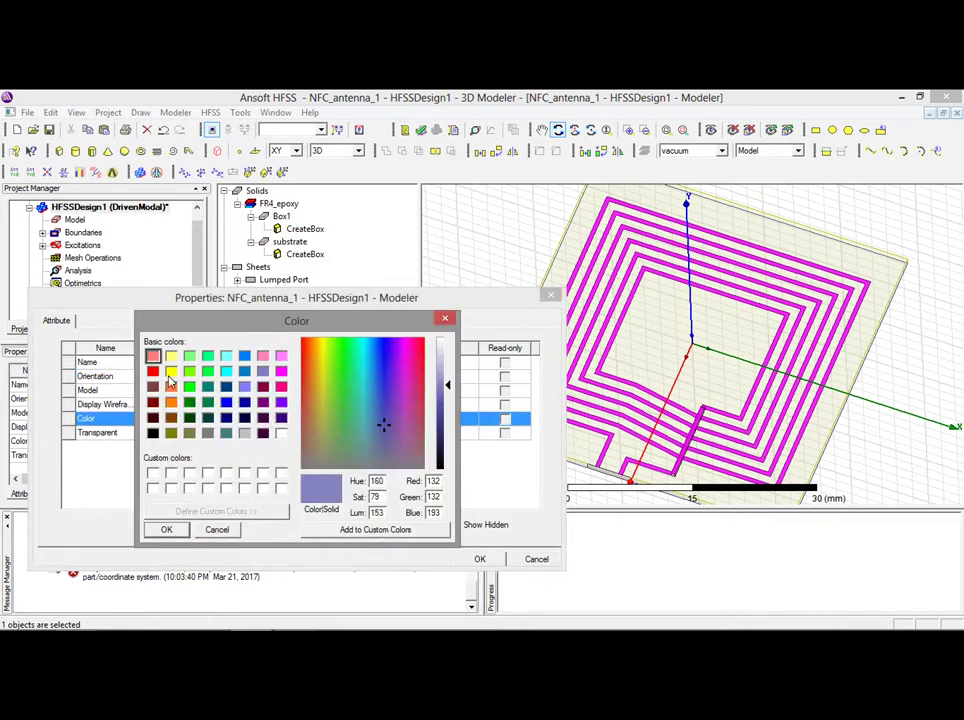
{"action": "left_click", "coordinate": [153, 371]}
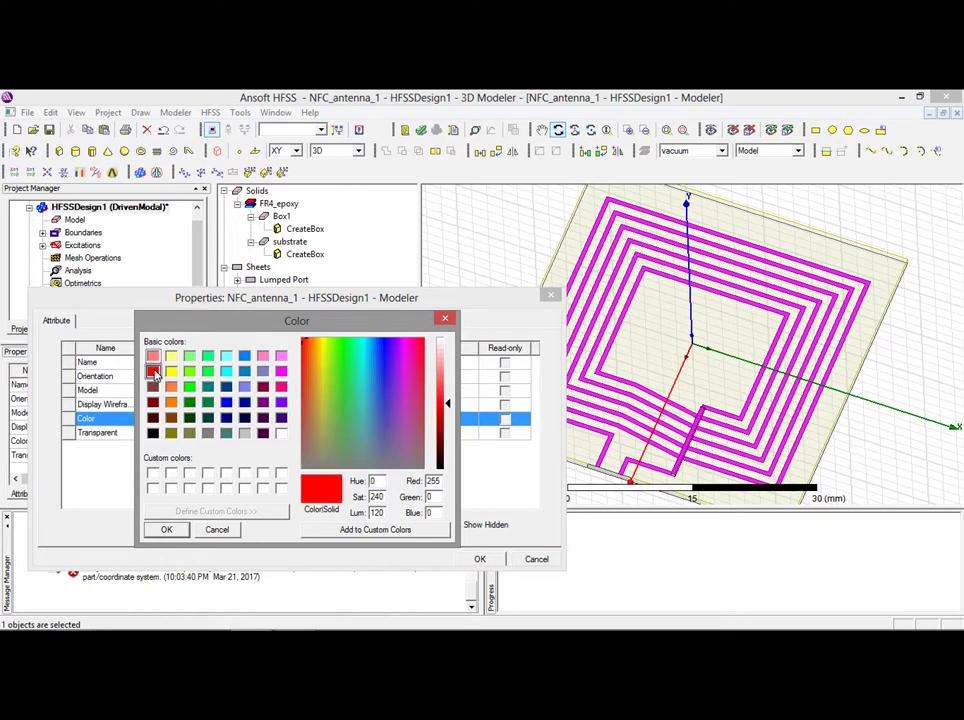
{"action": "left_click", "coordinate": [167, 529]}
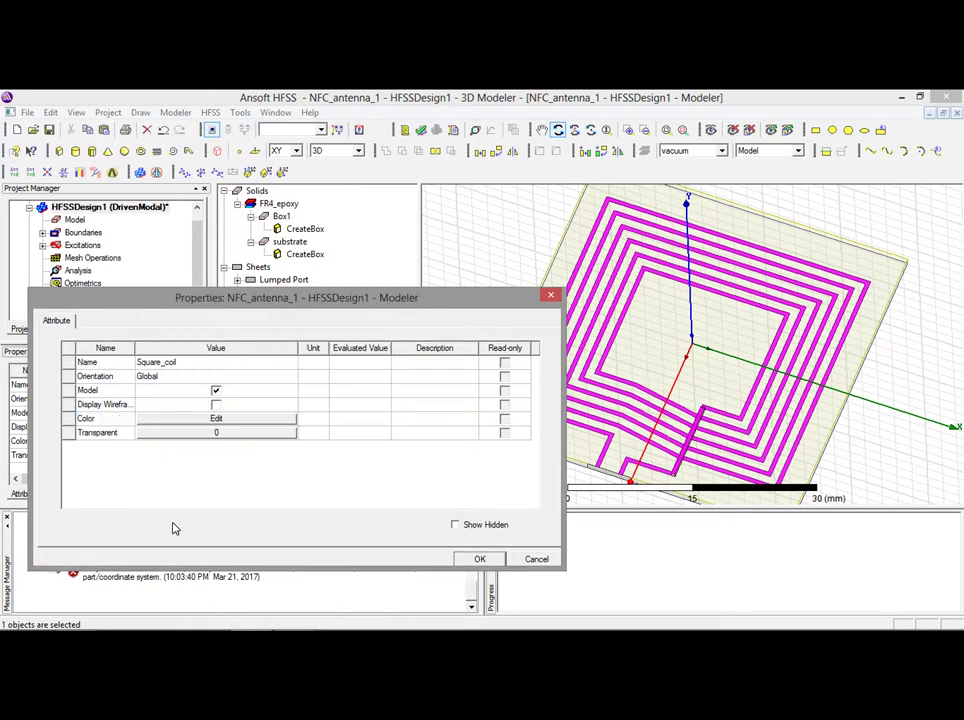
{"action": "left_click", "coordinate": [480, 560]}
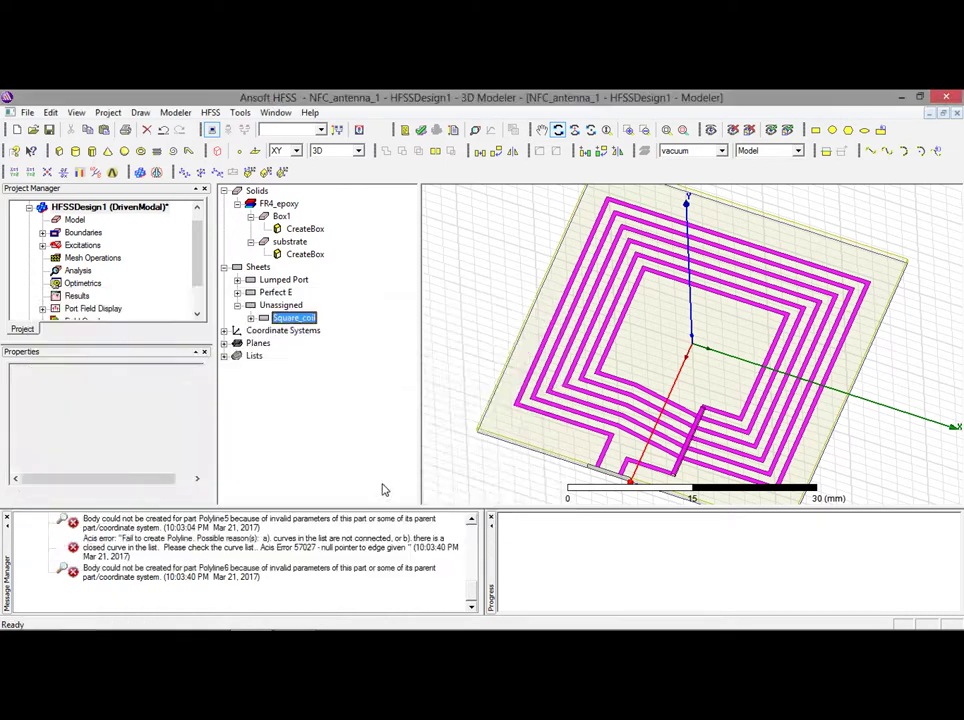
Assign a Perfect E boundary to the Square_coil sheet, leaving Infinite Ground Plane off.
{"action": "right_click", "coordinate": [288, 320]}
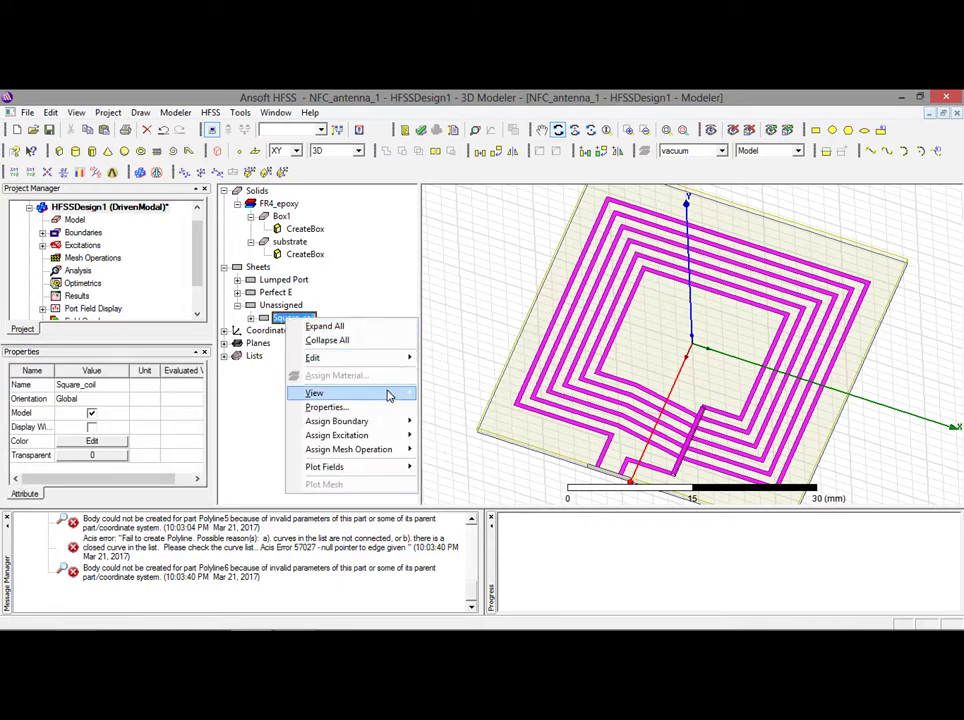
{"action": "mouse_move", "coordinate": [402, 421]}
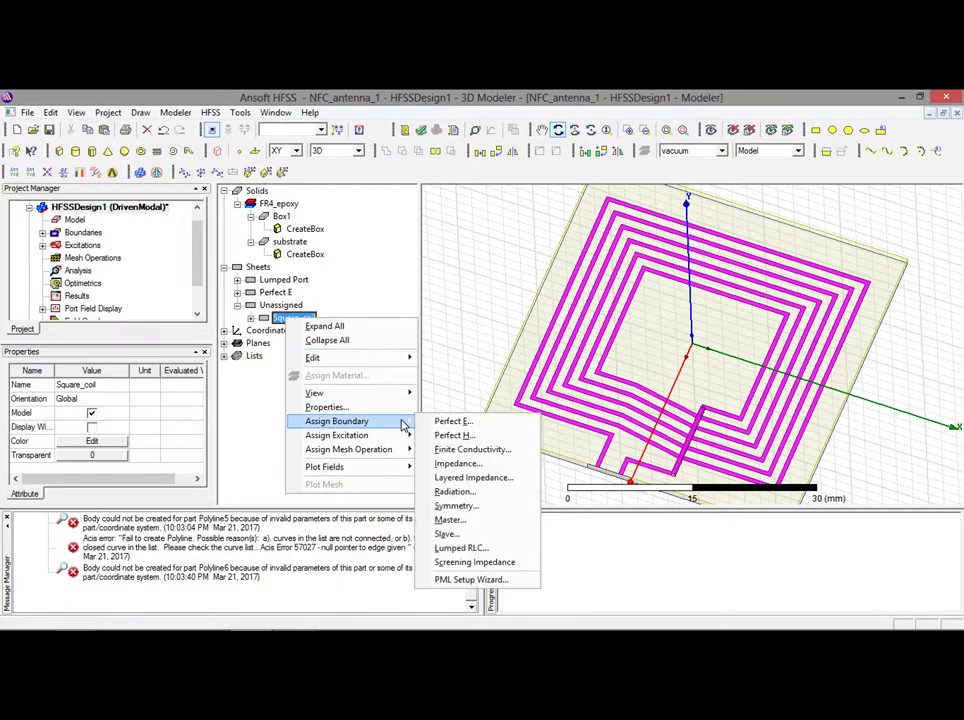
{"action": "left_click", "coordinate": [462, 424]}
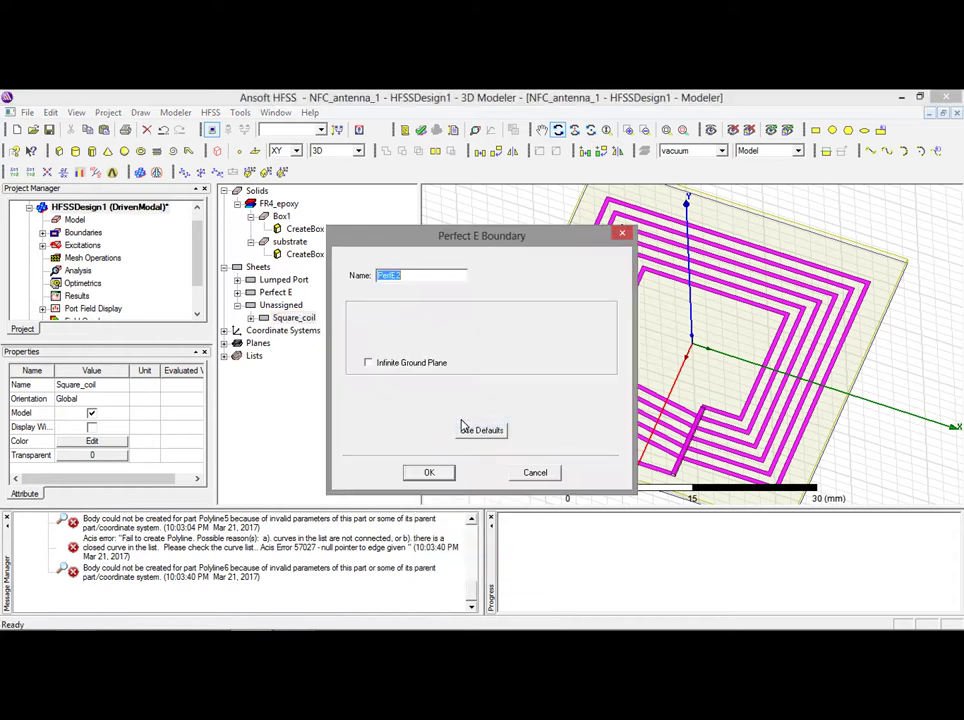
{"action": "left_click", "coordinate": [423, 476]}
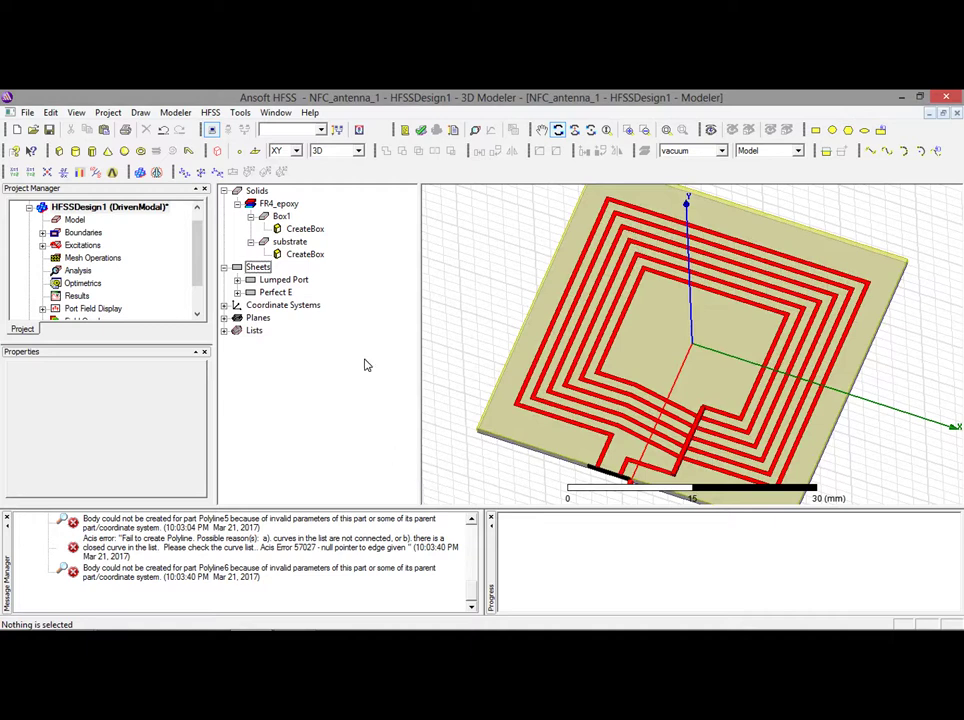
{"action": "left_click", "coordinate": [237, 280]}
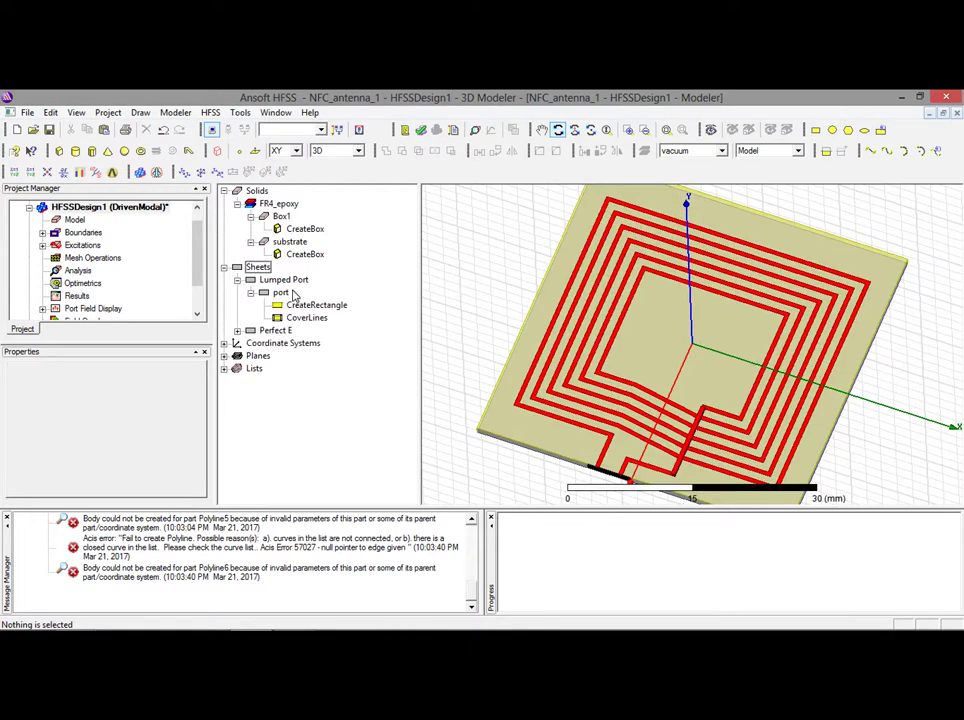
{"action": "left_click", "coordinate": [281, 293]}
{"action": "right_click", "coordinate": [281, 293]}
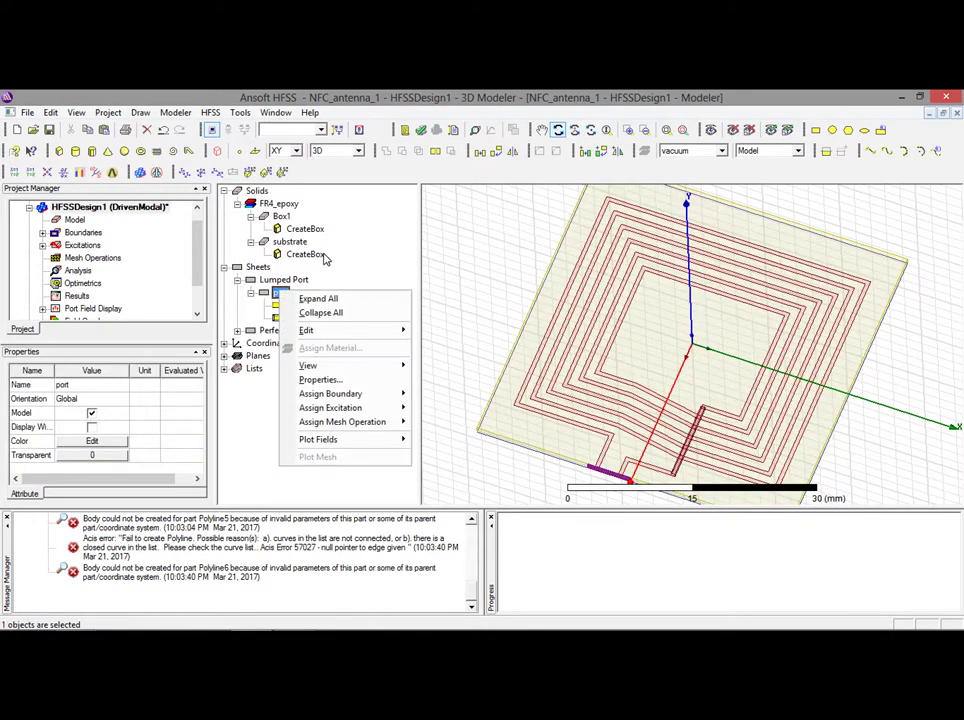
{"action": "left_click", "coordinate": [322, 256]}
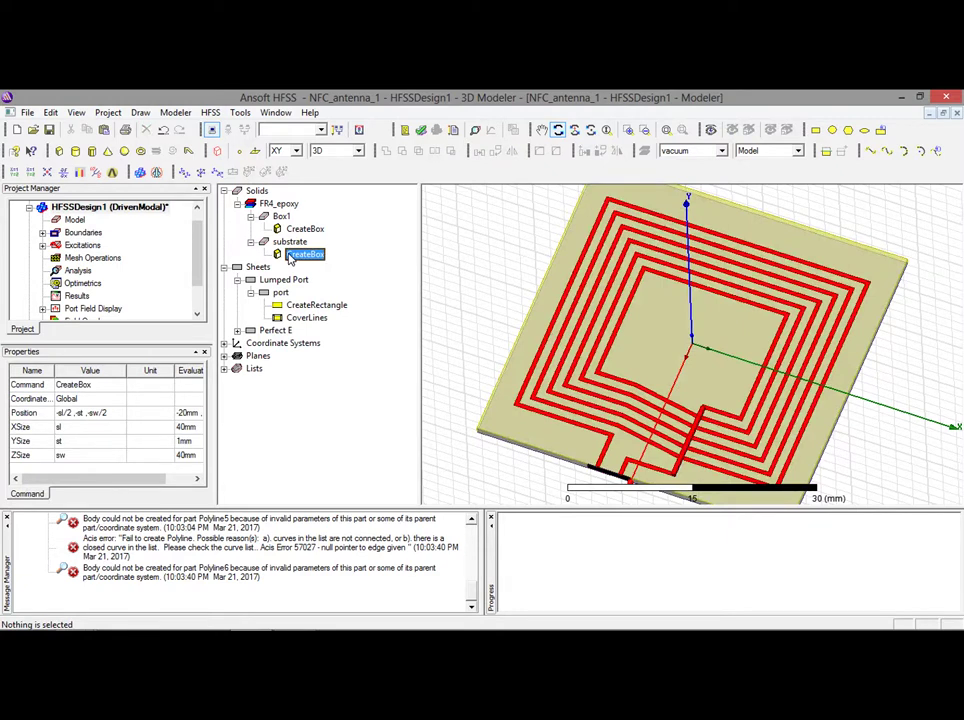
Rename the FR4_epoxy solid Box1, which bridges the coil turns, as jumber and clear the selection.
{"action": "double_click", "coordinate": [281, 218]}
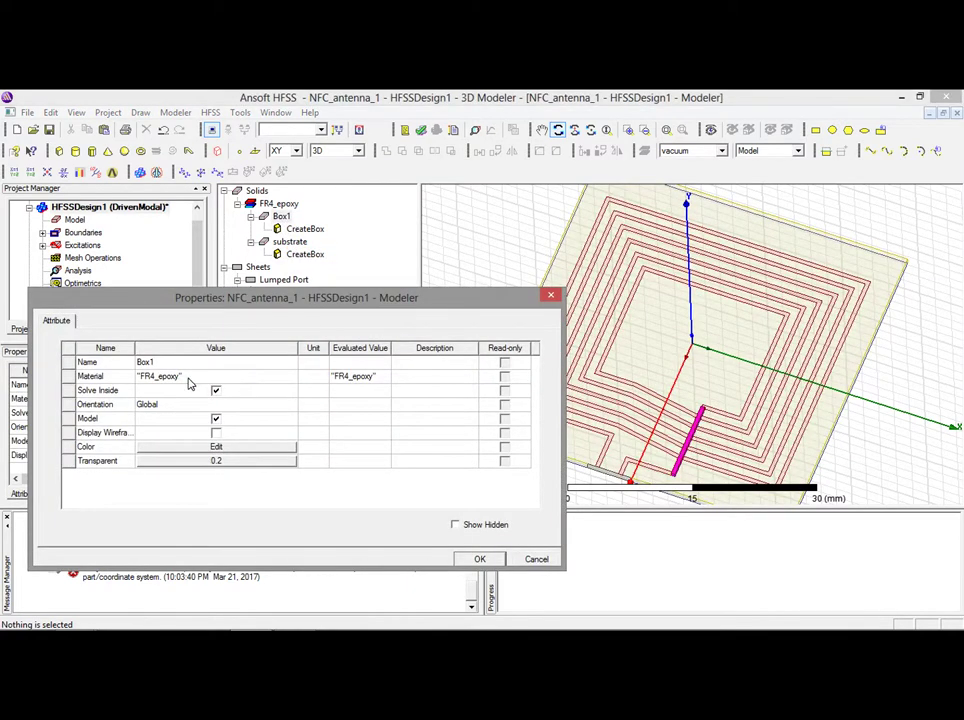
{"action": "left_click", "coordinate": [149, 366]}
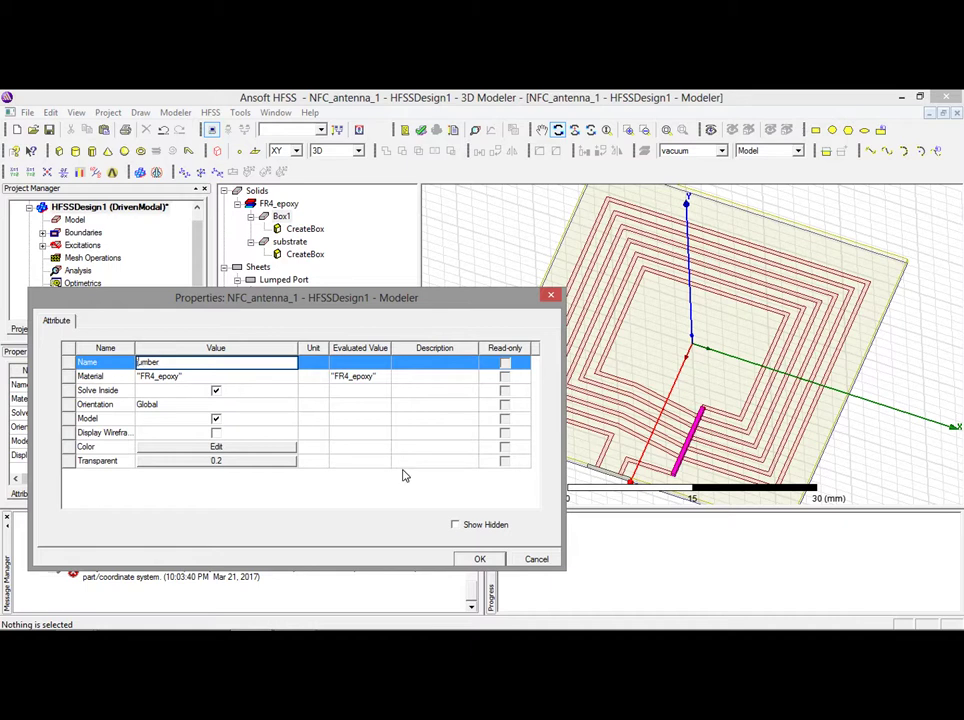
{"action": "key", "text": "Return"}
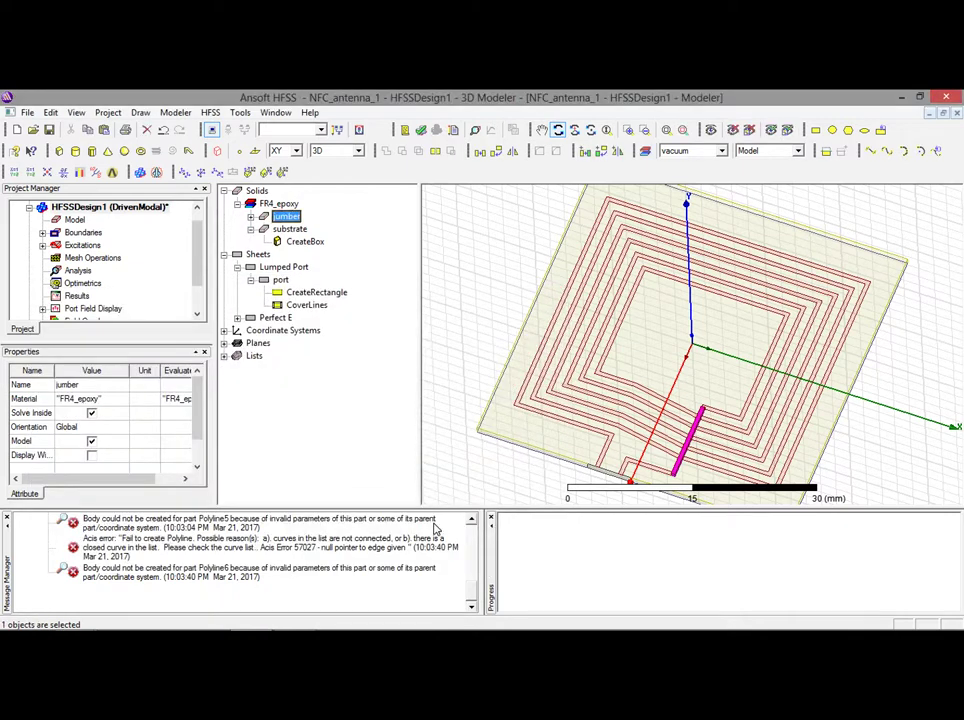
{"action": "left_click", "coordinate": [340, 424]}
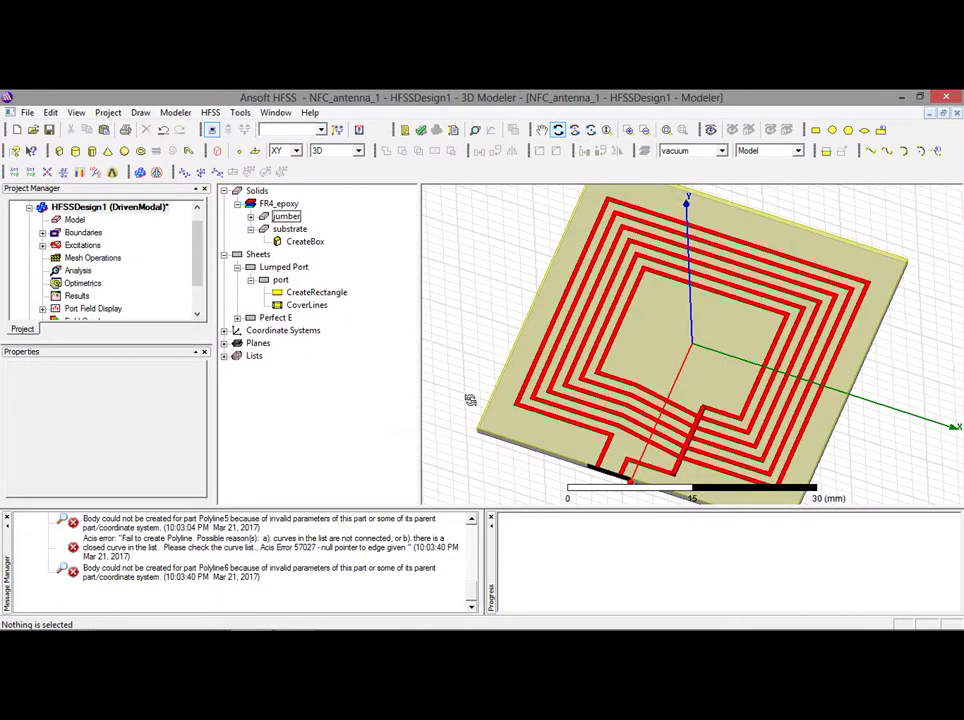
Draw a box from corner -20, 20, 0 mm with a base of about 20 by 16 mm and a height of about 13.5 mm.
{"action": "left_click_drag", "start_coordinate": [519, 264], "coordinate": [622, 427]}
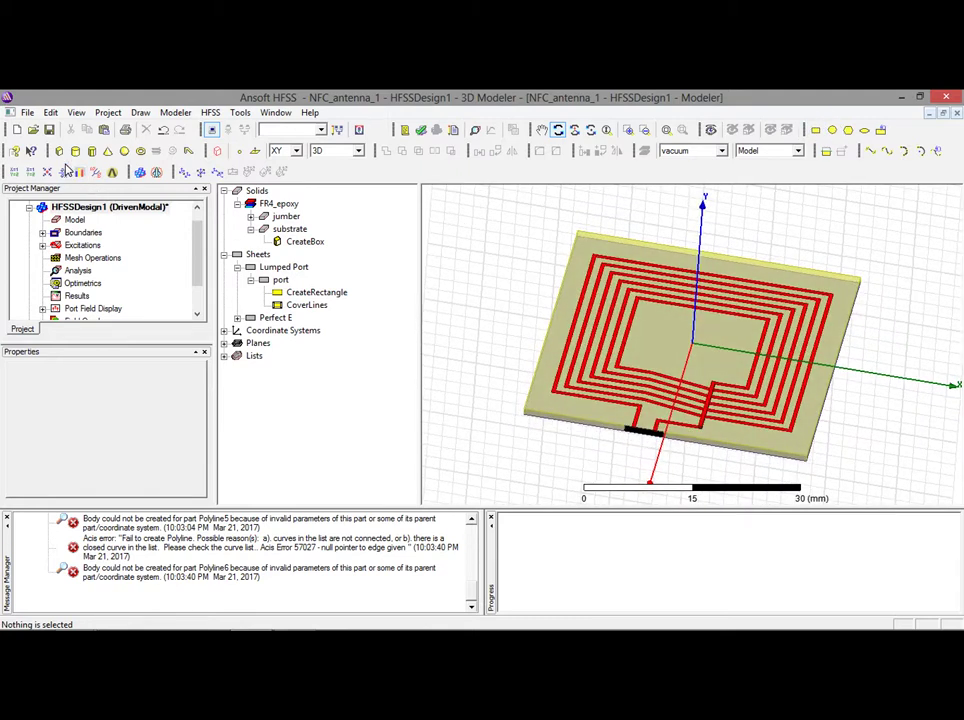
{"action": "left_click", "coordinate": [47, 129]}
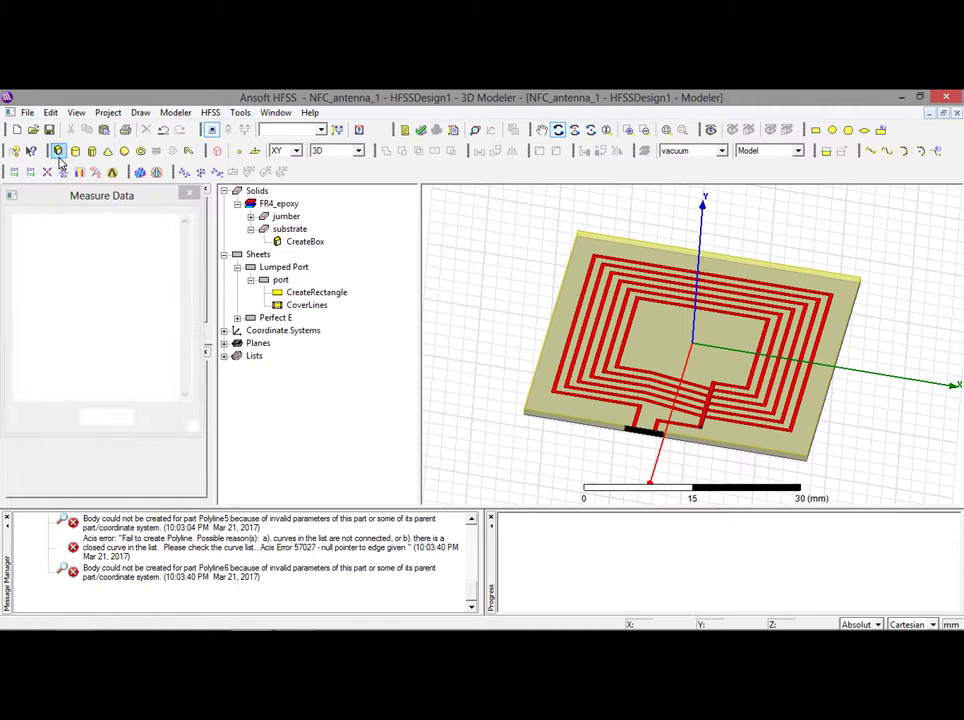
{"action": "left_click", "coordinate": [557, 212]}
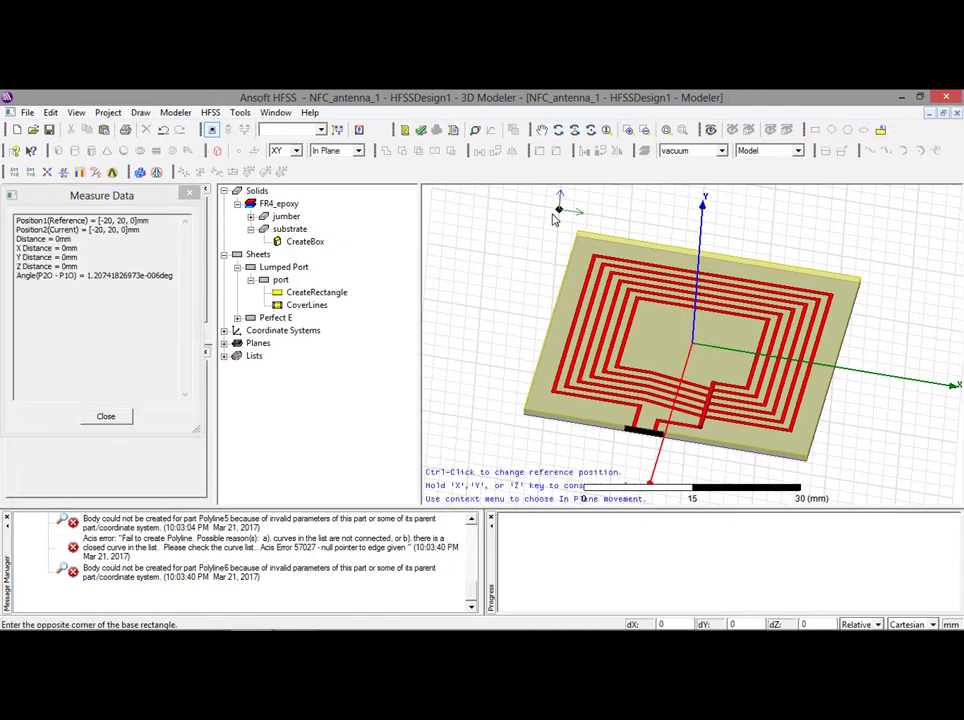
{"action": "left_click", "coordinate": [690, 327]}
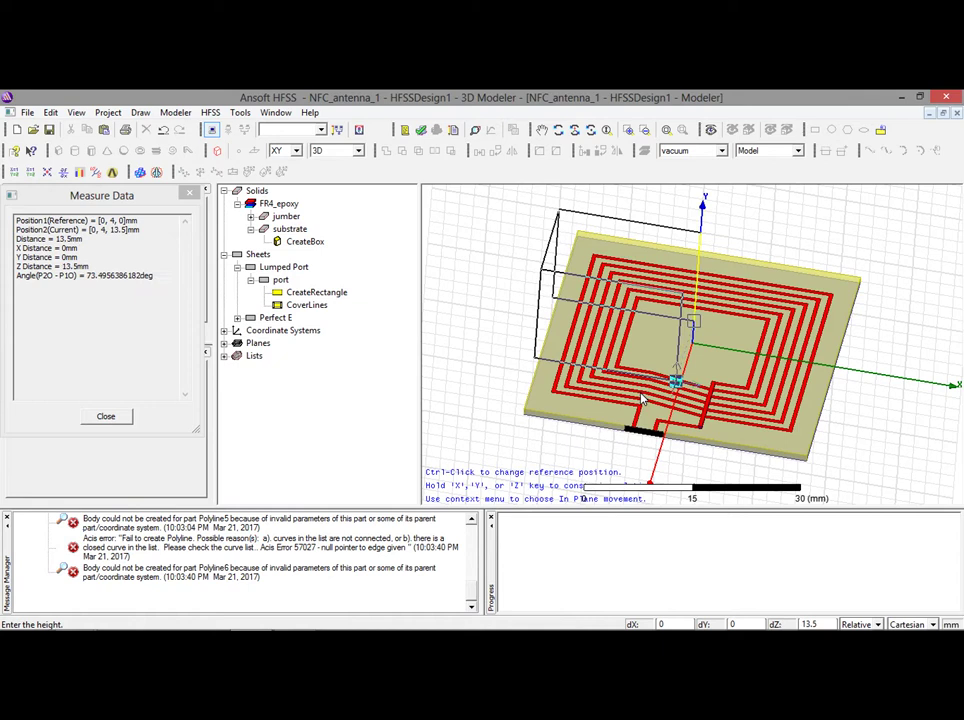
{"action": "left_click", "coordinate": [643, 400]}
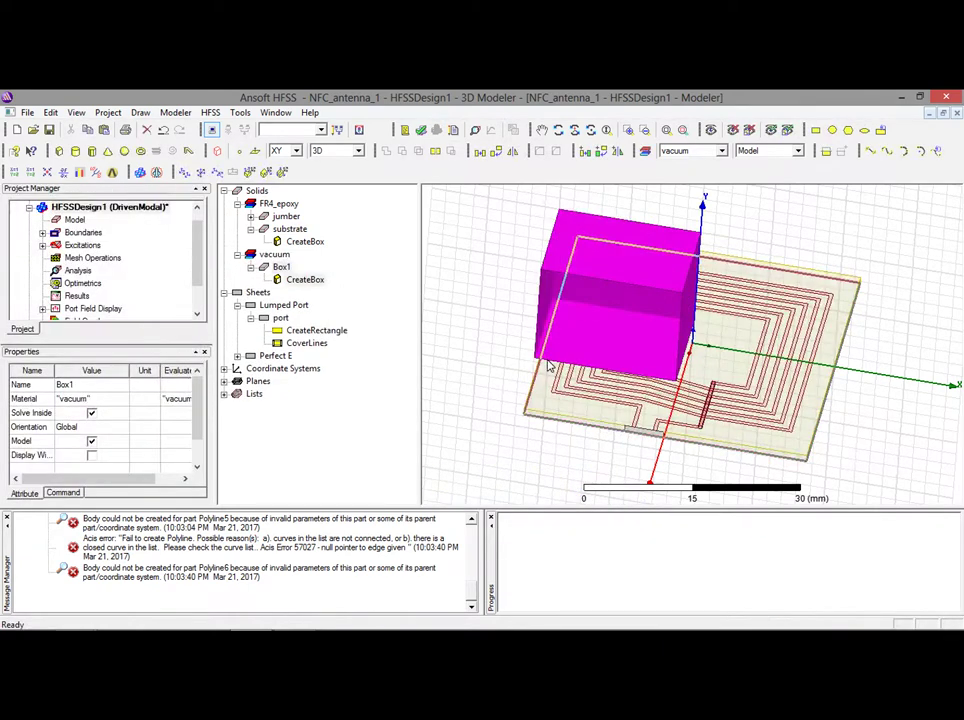
Rename the vacuum solid Box1 as Radiation_box and assign it the material air.
{"action": "double_click", "coordinate": [282, 268]}
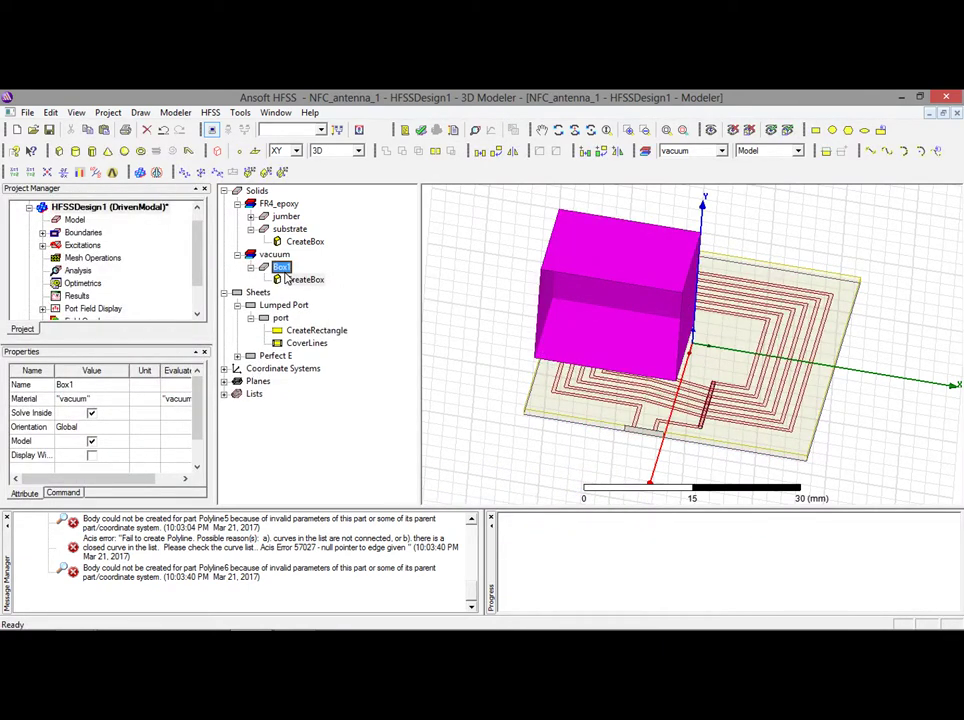
{"action": "left_click", "coordinate": [177, 366]}
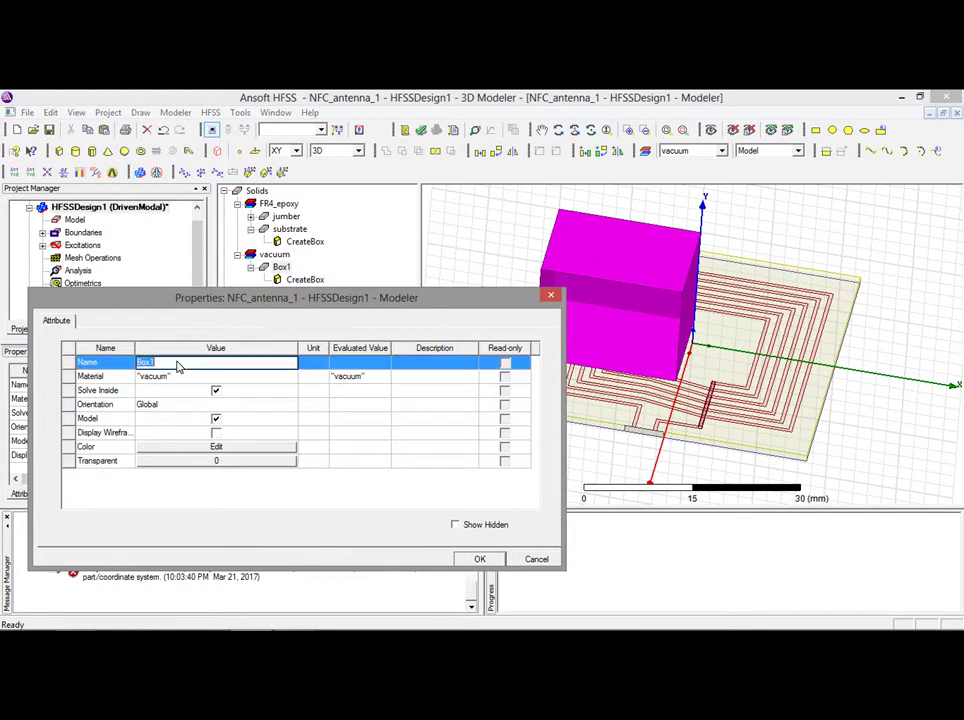
{"action": "type", "text": "Radiation_b"}
{"action": "left_click", "coordinate": [180, 378]}
{"action": "left_click", "coordinate": [157, 392]}
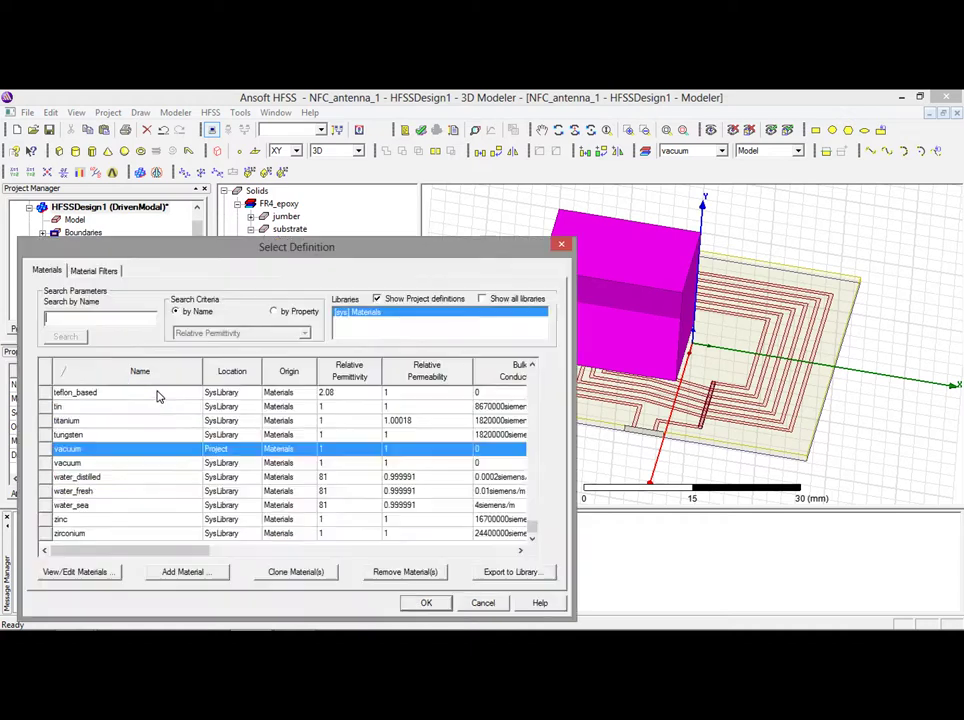
{"action": "type", "text": "r"}
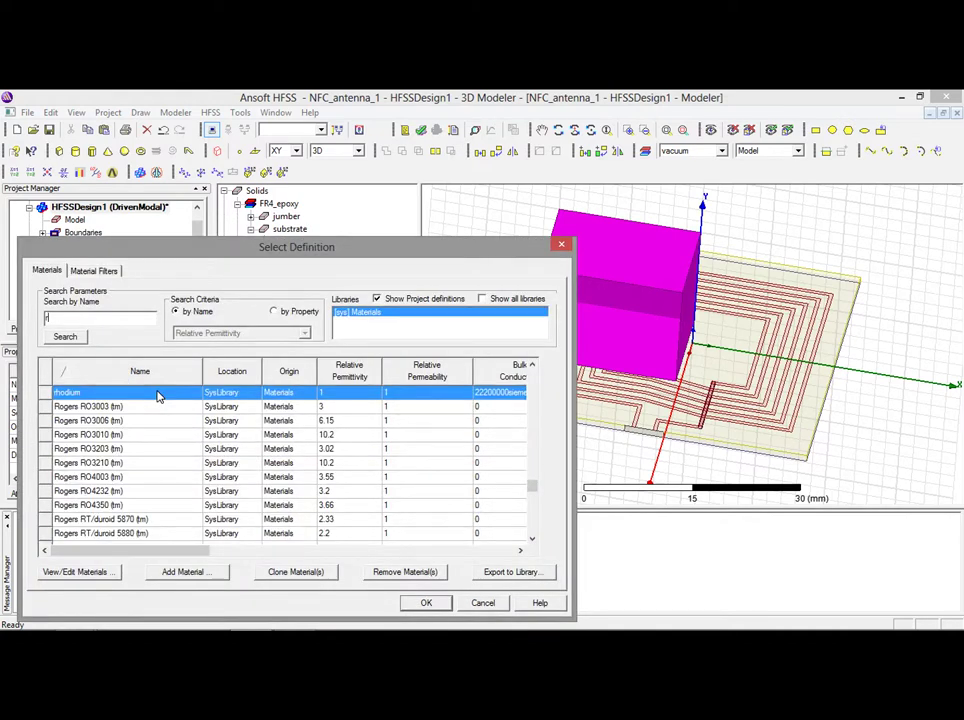
{"action": "key", "text": "BackSpace"}
{"action": "type", "text": "ai"}
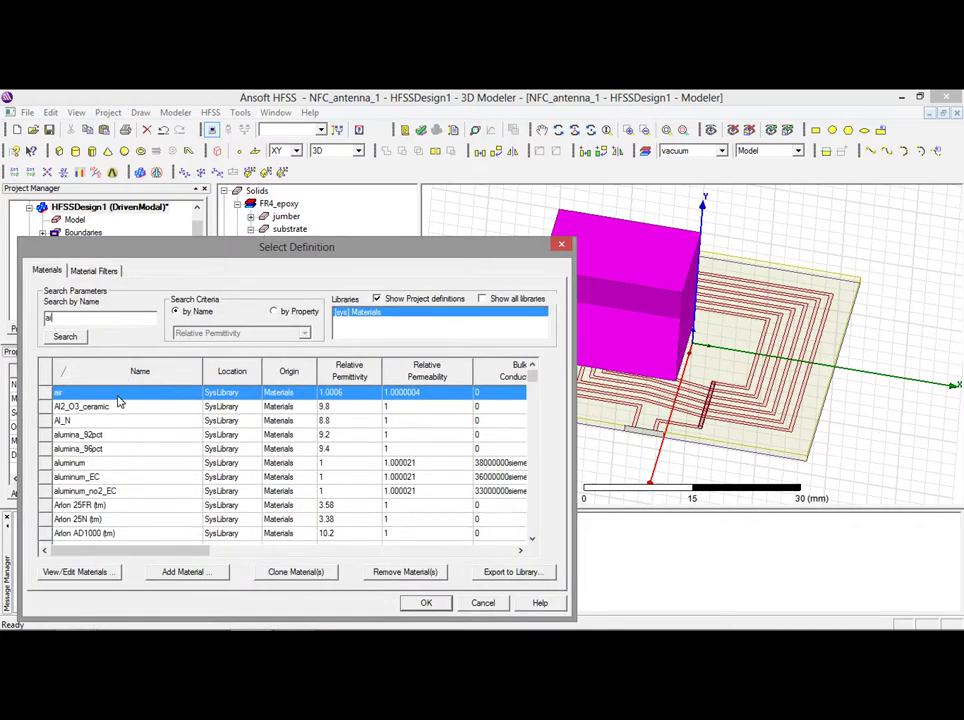
{"action": "double_click", "coordinate": [120, 393]}
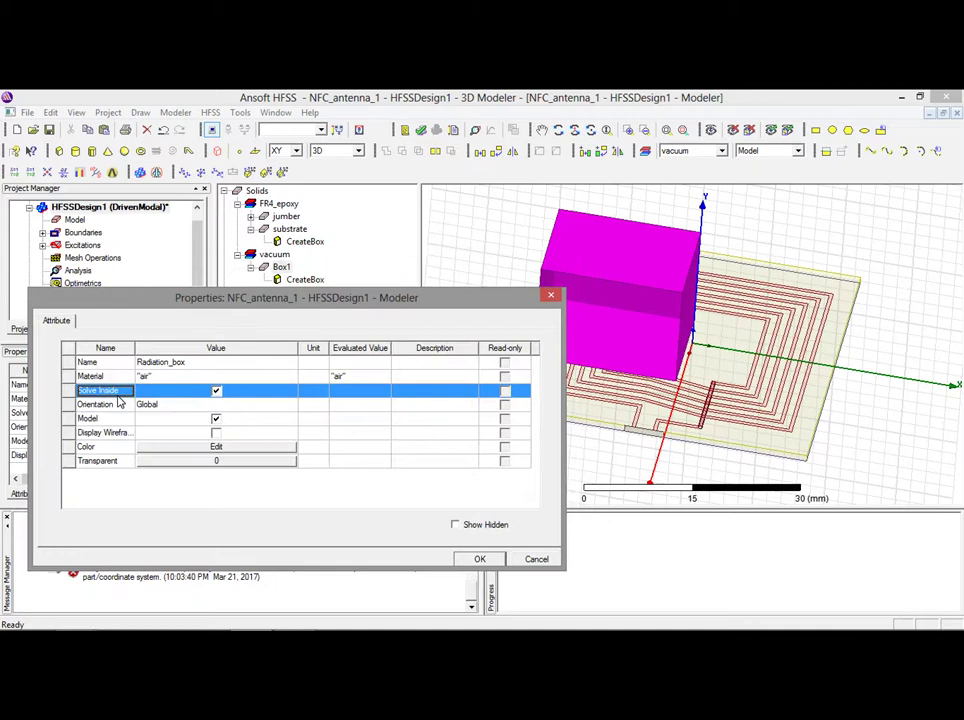
Give Radiation_box a light gray color and a transparency of 0.6, and apply its attributes.
{"action": "left_click", "coordinate": [256, 448]}
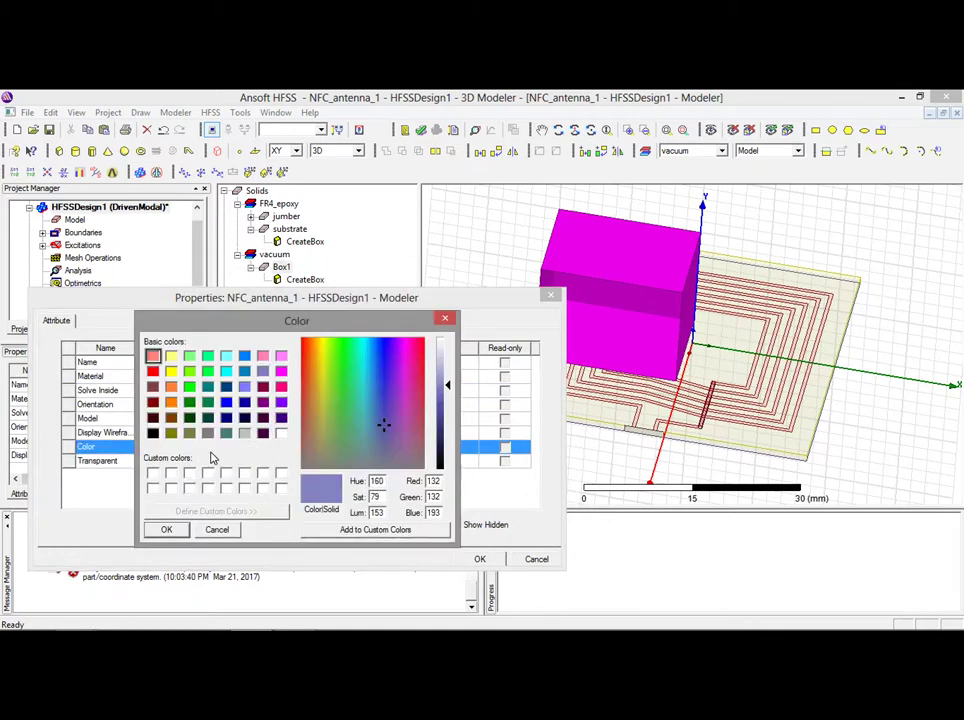
{"action": "left_click", "coordinate": [245, 434]}
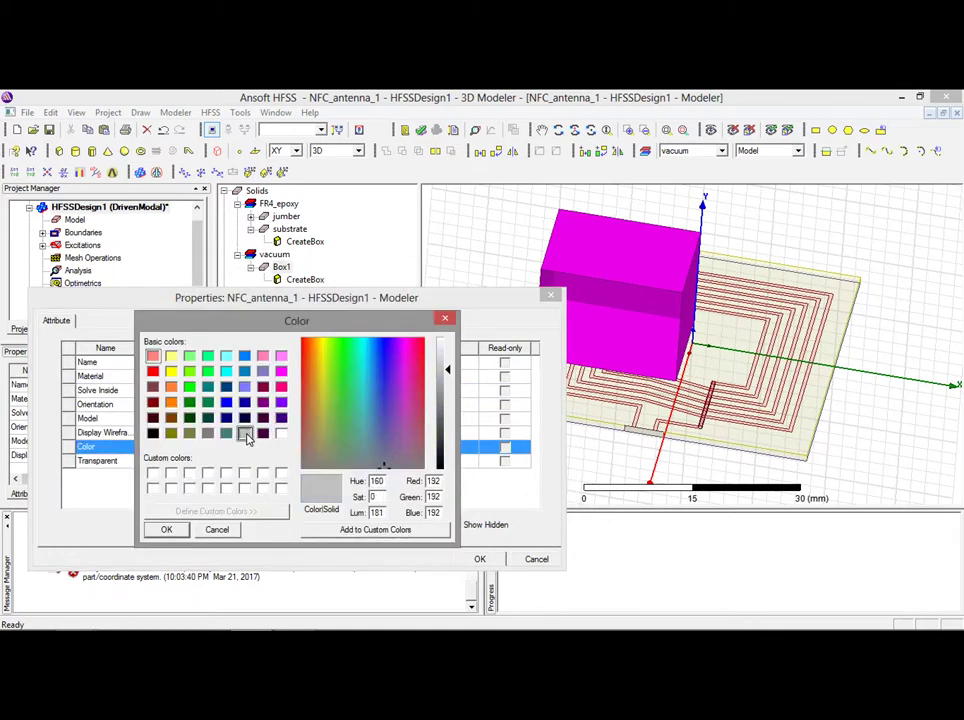
{"action": "left_click", "coordinate": [166, 529]}
{"action": "left_click", "coordinate": [200, 461]}
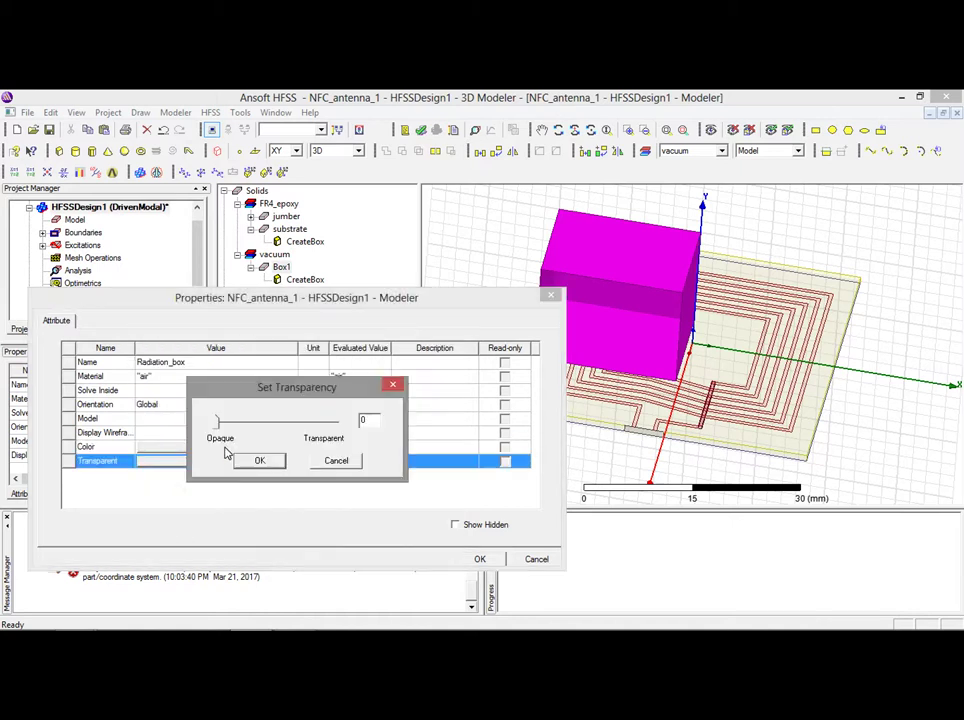
{"action": "scroll", "coordinate": [273, 432], "scroll_direction": "down", "scroll_amount": 6}
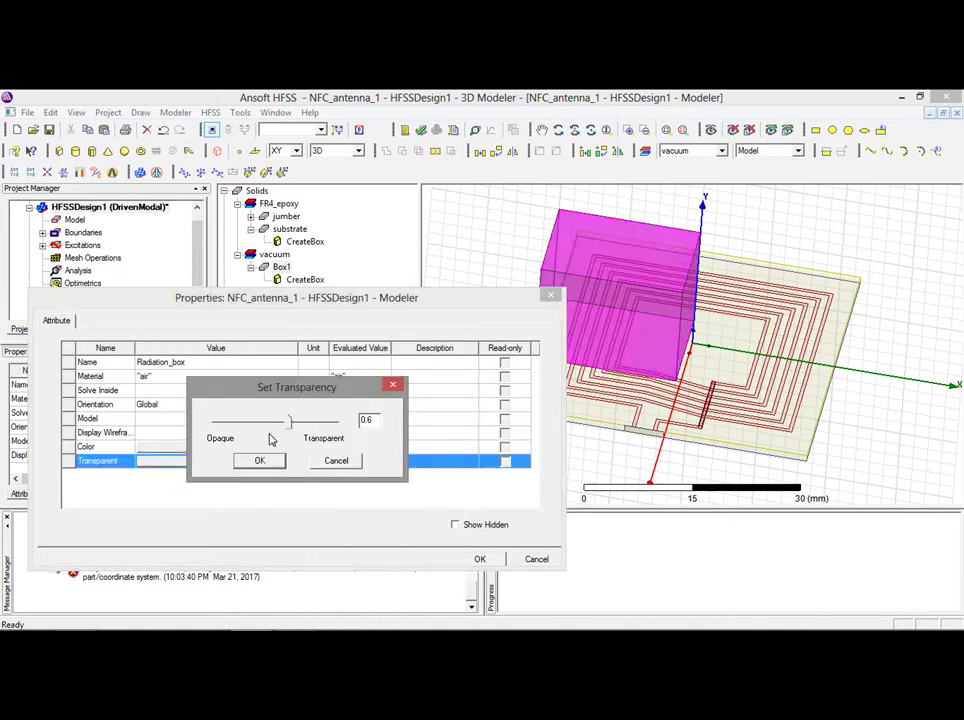
{"action": "left_click", "coordinate": [259, 462]}
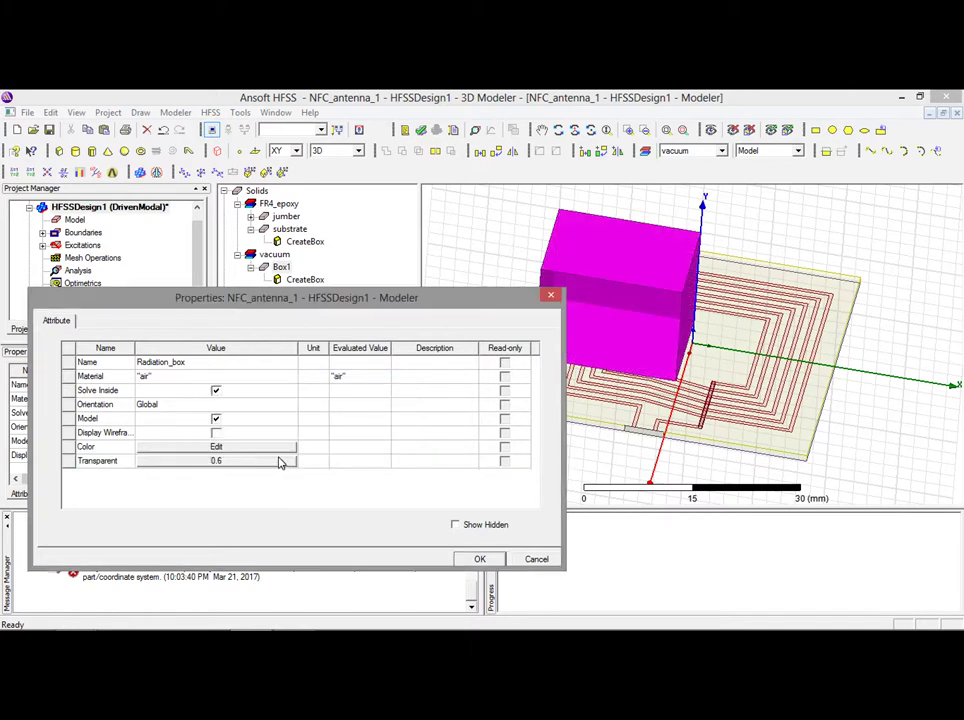
{"action": "left_click", "coordinate": [479, 559]}
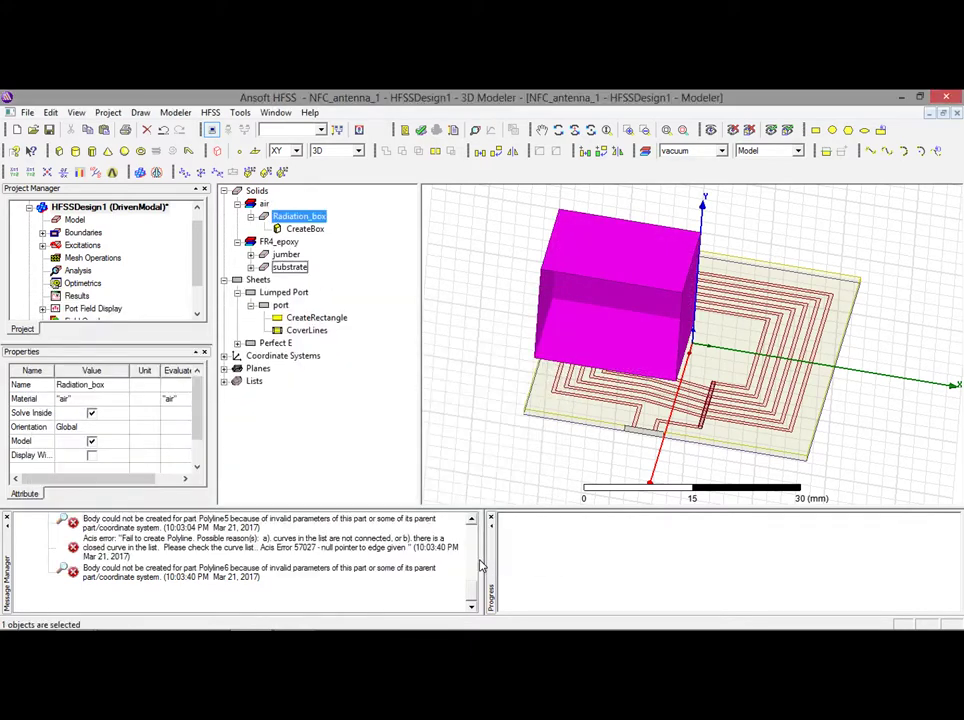
Set Radiation_box's position to -rw/2, -rh/2, -rl/2 and its sizes to rw, rh, rl, with rw 100 mm, rh 60 mm and rl 100.
{"action": "double_click", "coordinate": [300, 229]}
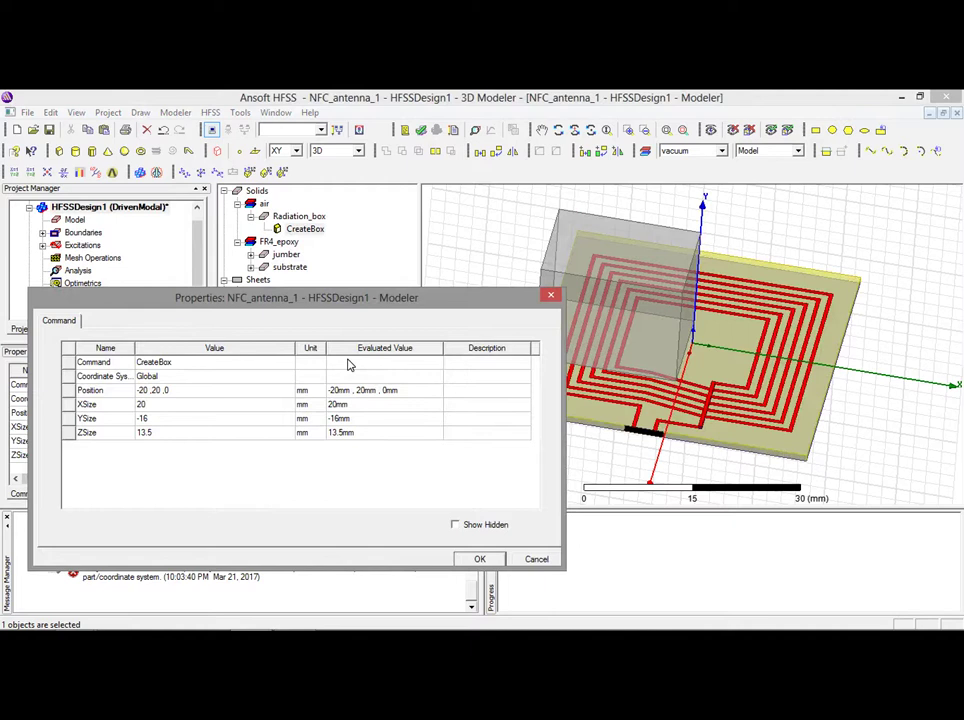
{"action": "left_click", "coordinate": [175, 389]}
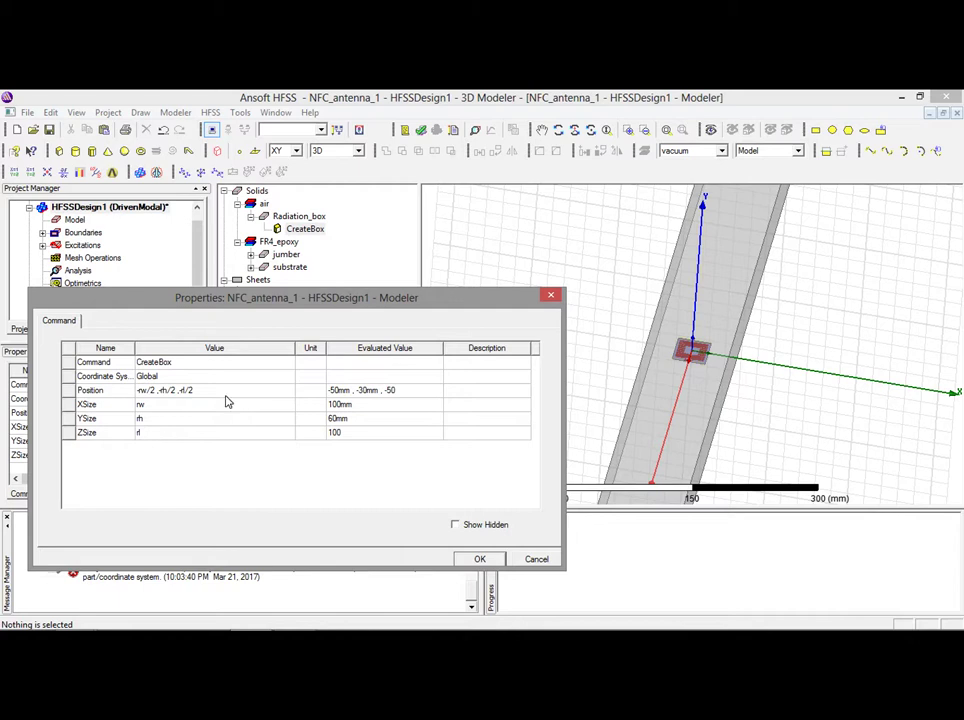
{"action": "left_click", "coordinate": [550, 294]}
Set the design variable rl to 100mm in the local design properties.
{"action": "left_click", "coordinate": [210, 112]}
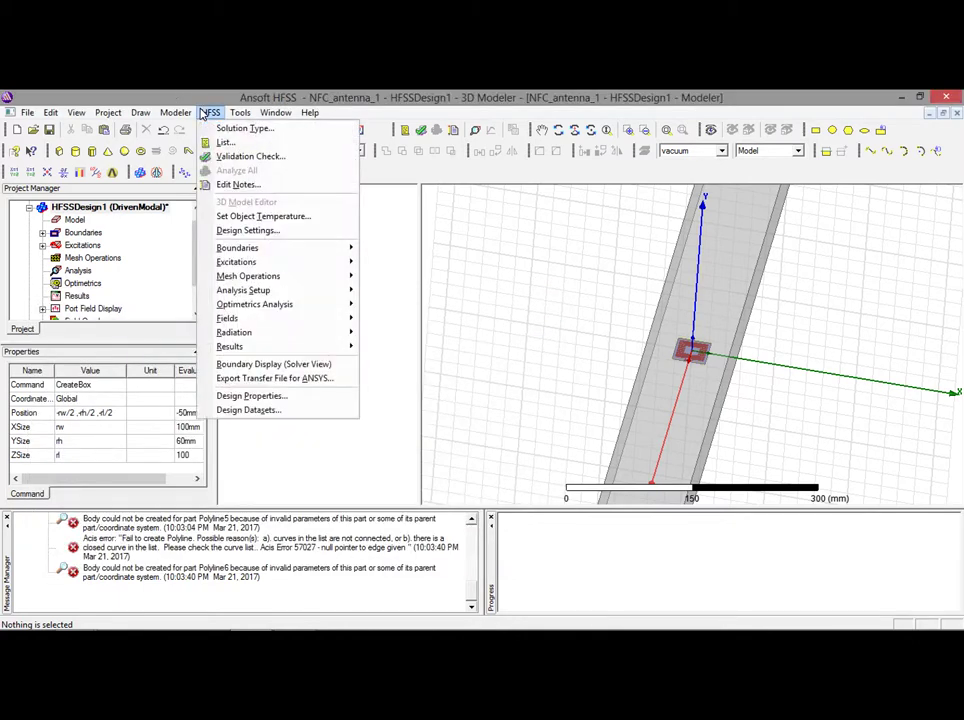
{"action": "left_click", "coordinate": [285, 398]}
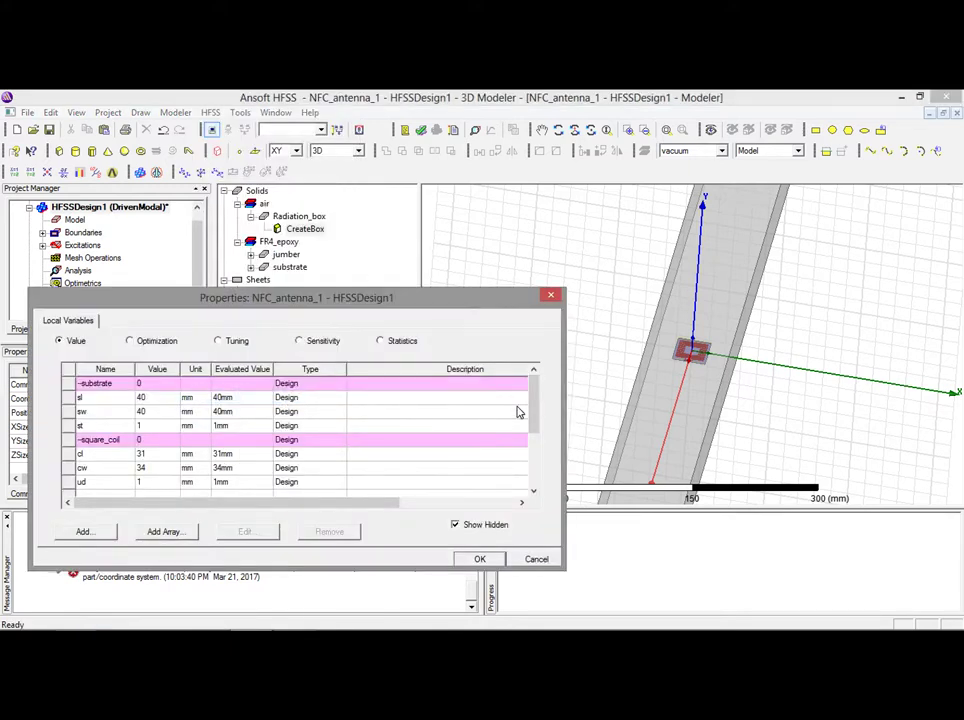
{"action": "left_click_drag", "start_coordinate": [537, 410], "coordinate": [519, 493]}
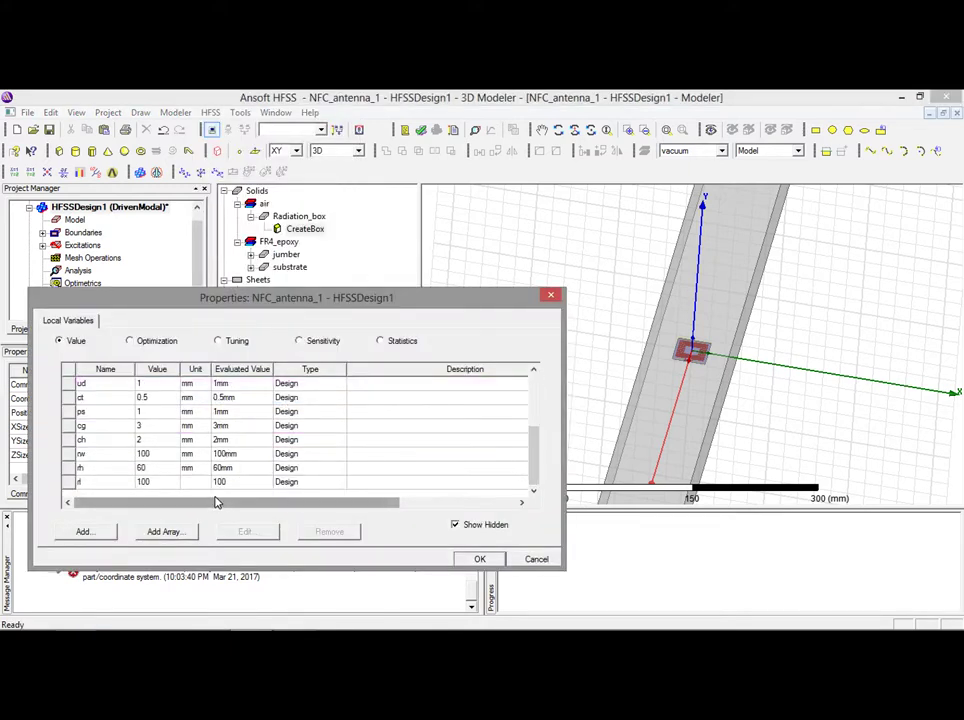
{"action": "left_click", "coordinate": [160, 482]}
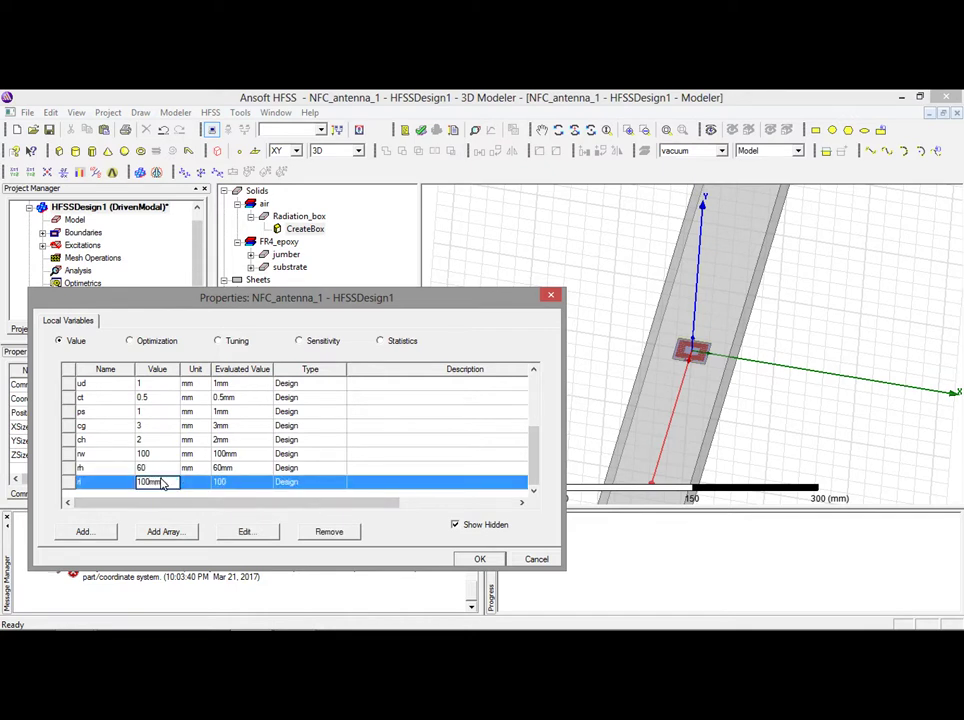
{"action": "left_click", "coordinate": [460, 561]}
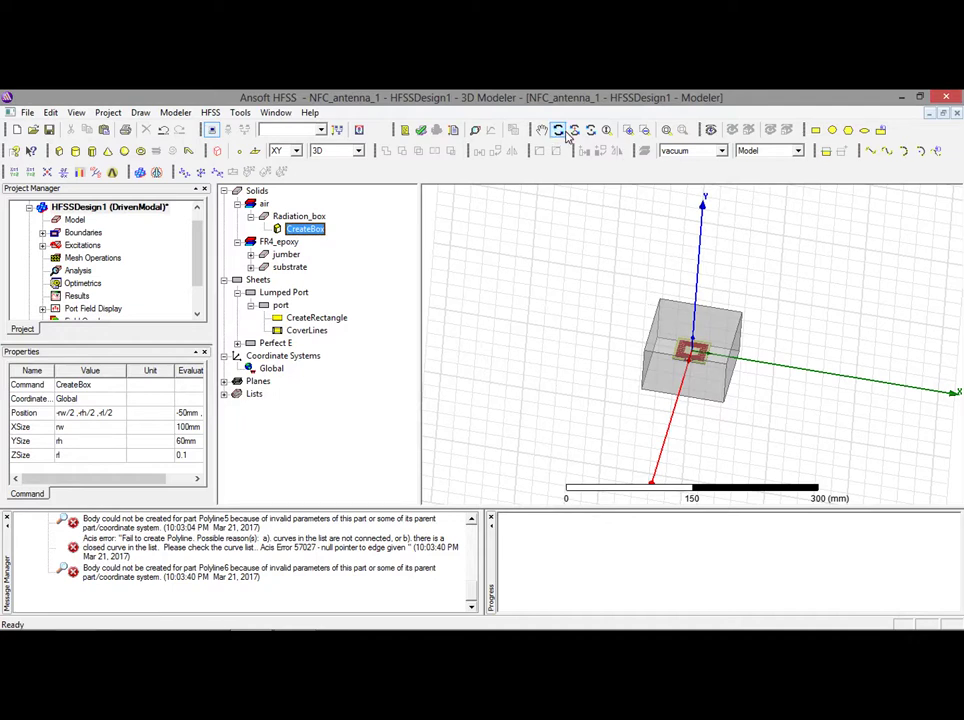
{"action": "left_click", "coordinate": [560, 131]}
{"action": "left_click_drag", "start_coordinate": [690, 340], "coordinate": [600, 345]}
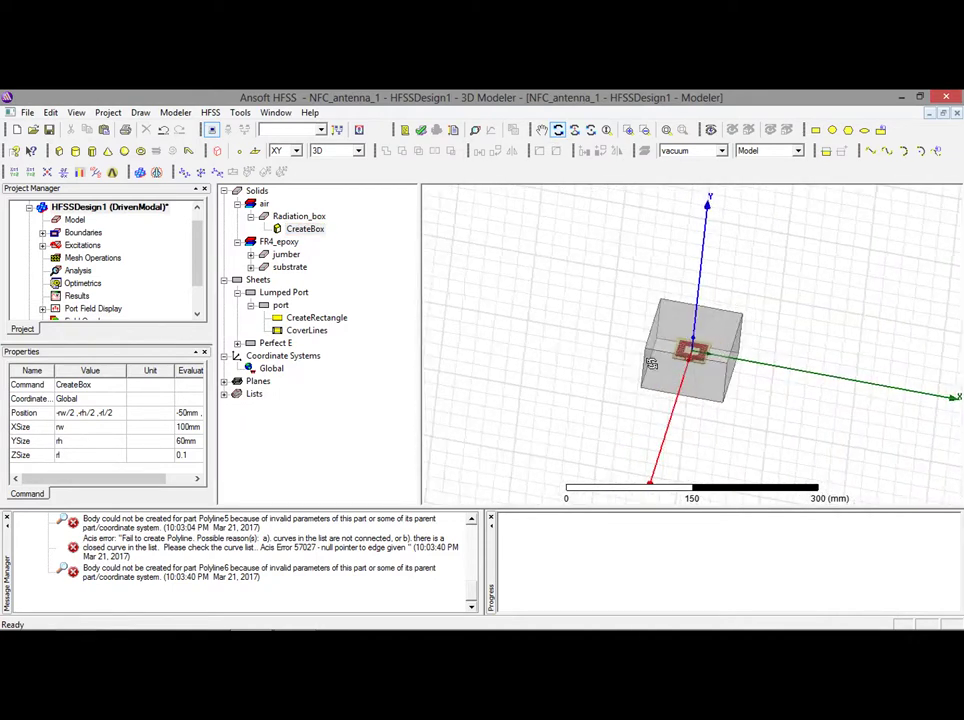
{"action": "left_click", "coordinate": [50, 112]}
{"action": "mouse_move", "coordinate": [75, 311]}
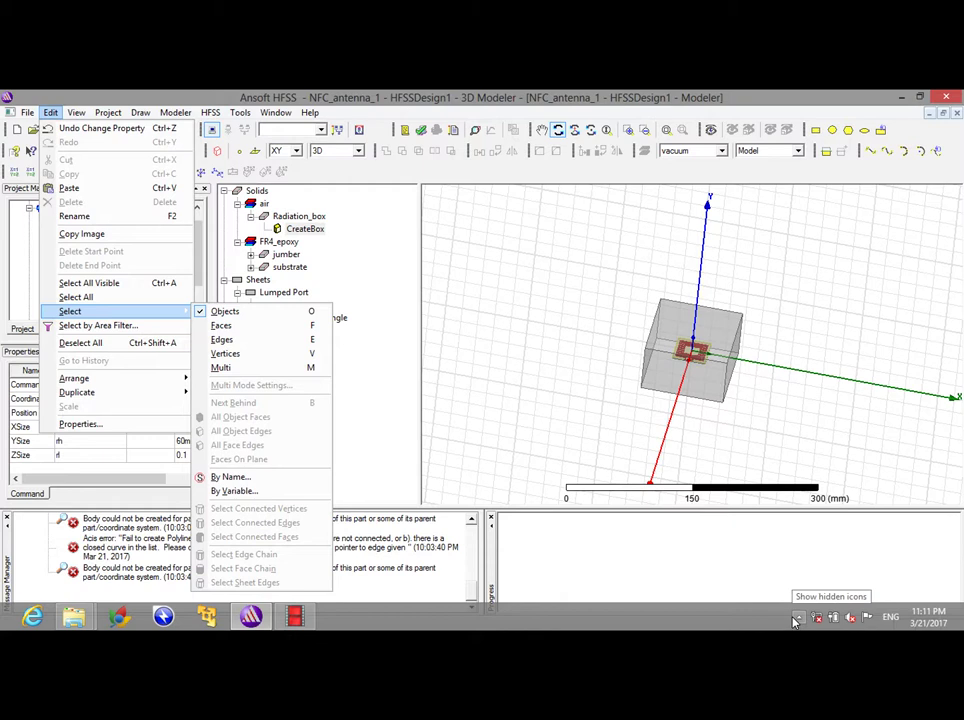
{"action": "left_click", "coordinate": [305, 617]}
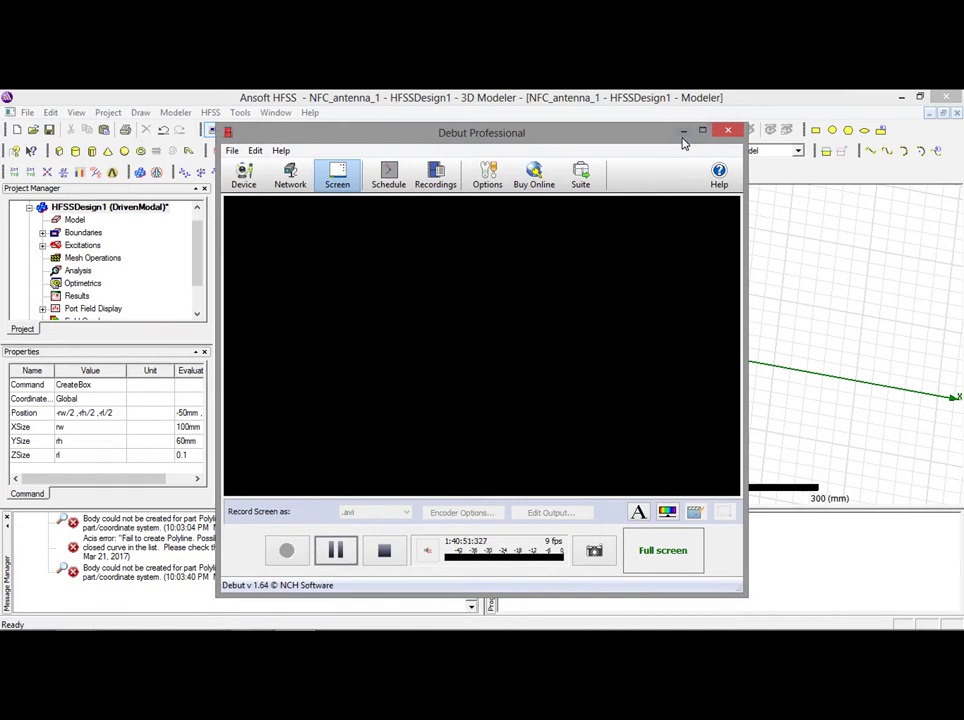
{"action": "left_click", "coordinate": [684, 133]}
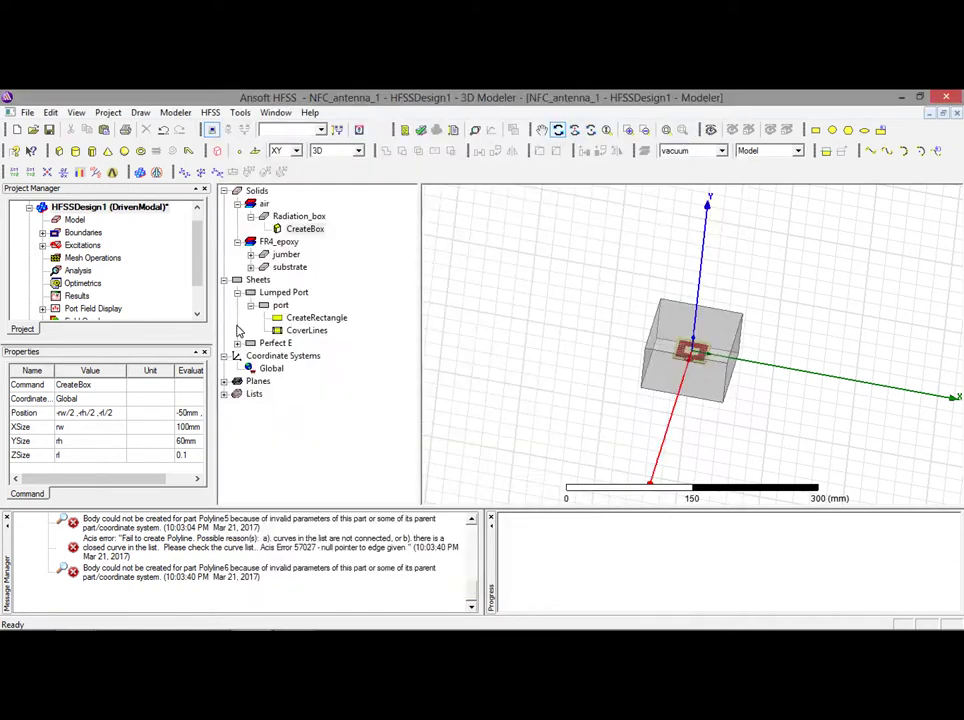
Switch the modeler's selection mode from objects to faces.
{"action": "left_click", "coordinate": [27, 112]}
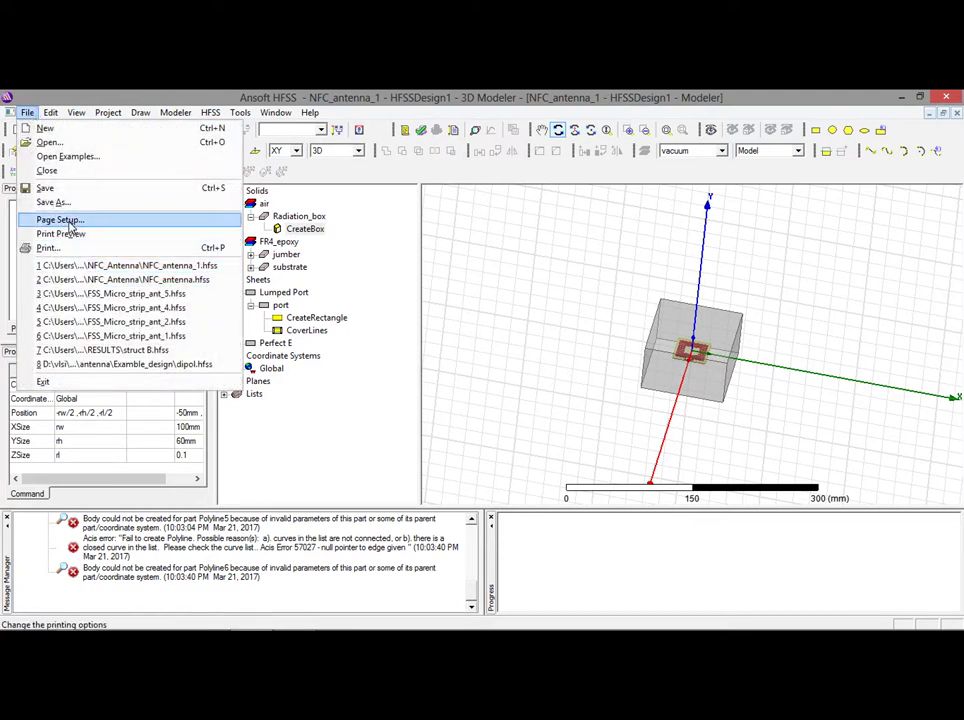
{"action": "mouse_move", "coordinate": [51, 113]}
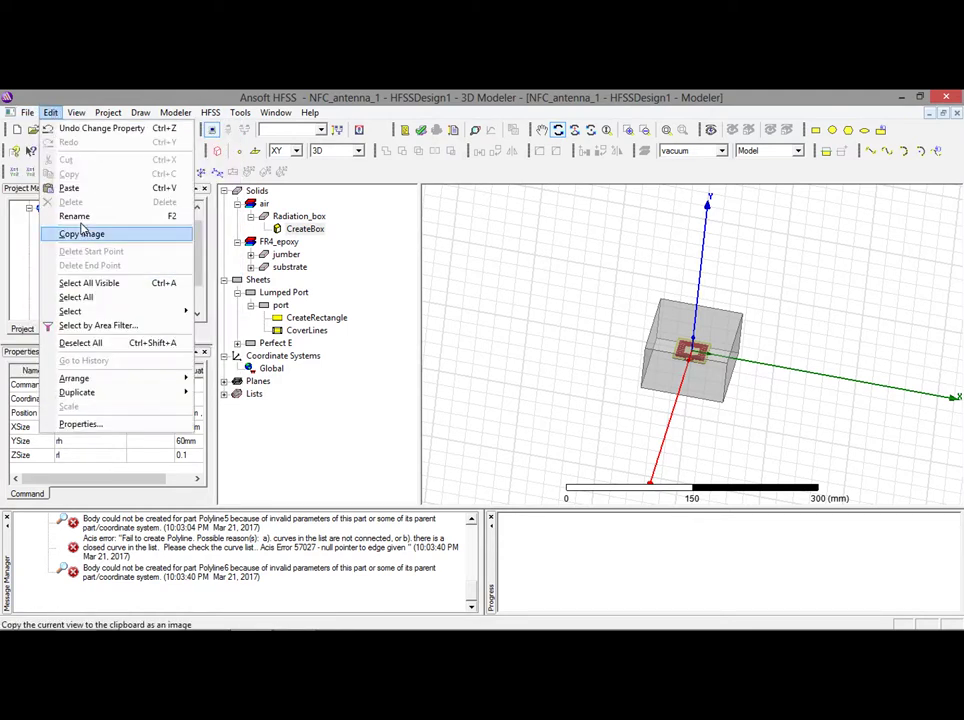
{"action": "mouse_move", "coordinate": [121, 312]}
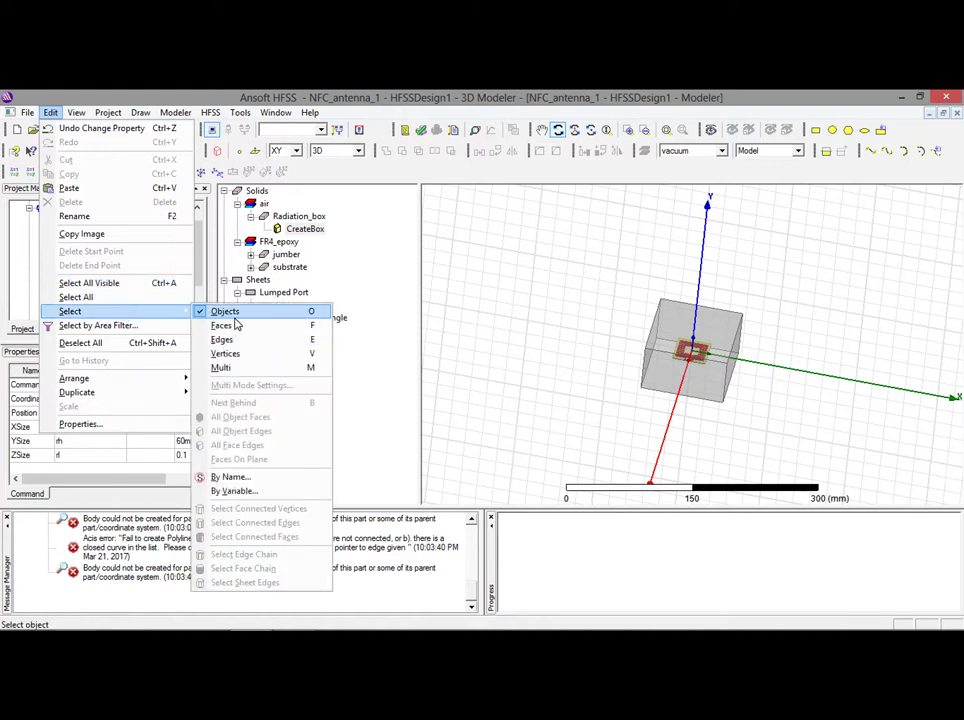
{"action": "left_click", "coordinate": [236, 324]}
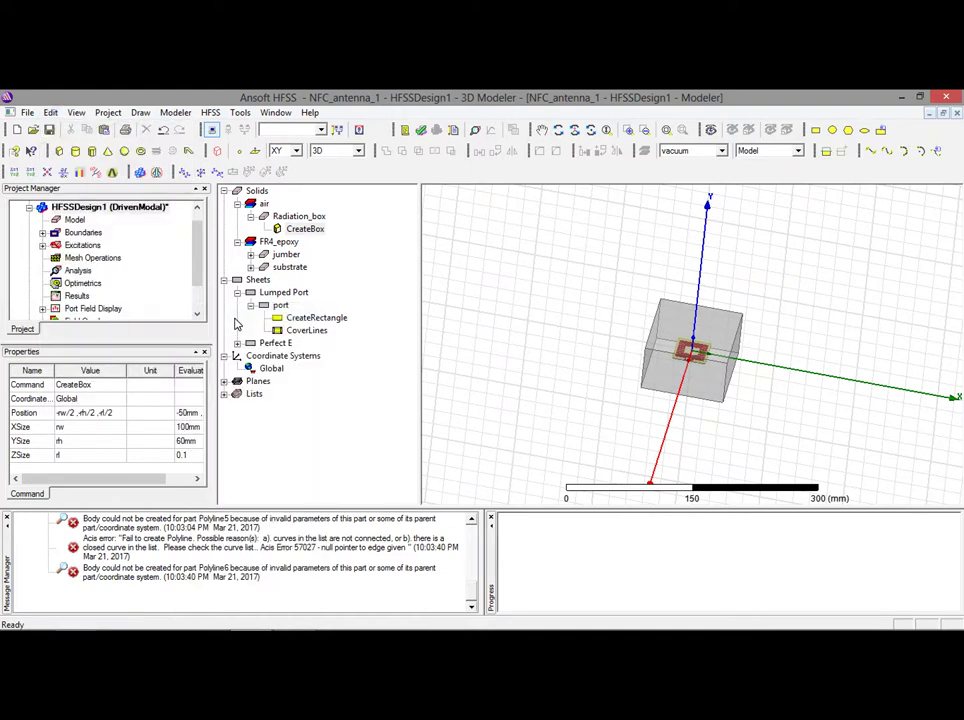
{"action": "left_click", "coordinate": [75, 112]}
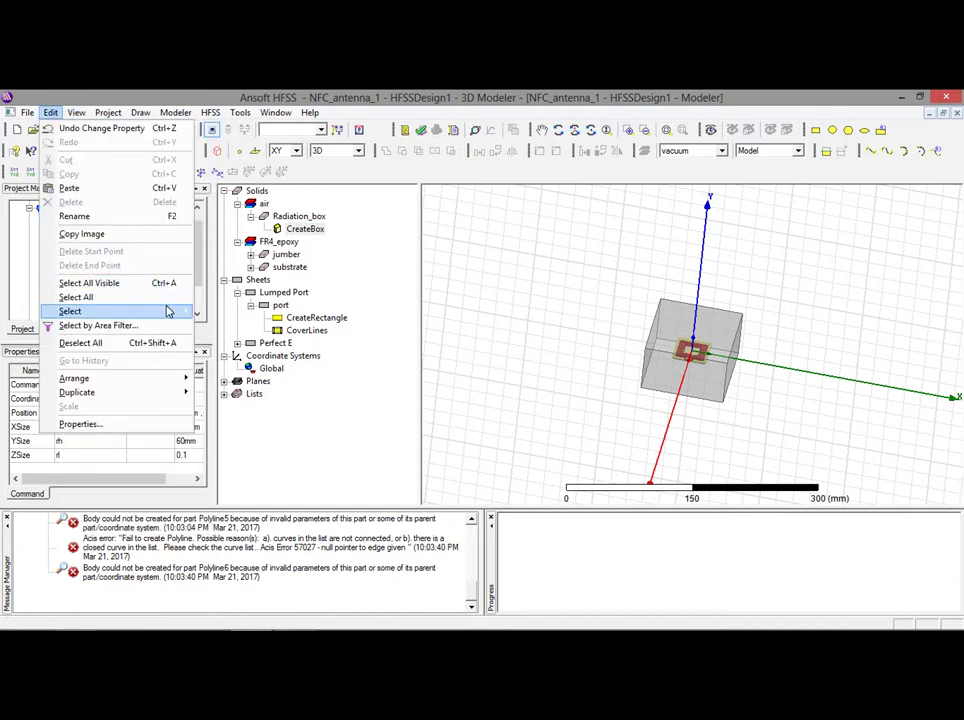
{"action": "mouse_move", "coordinate": [171, 312]}
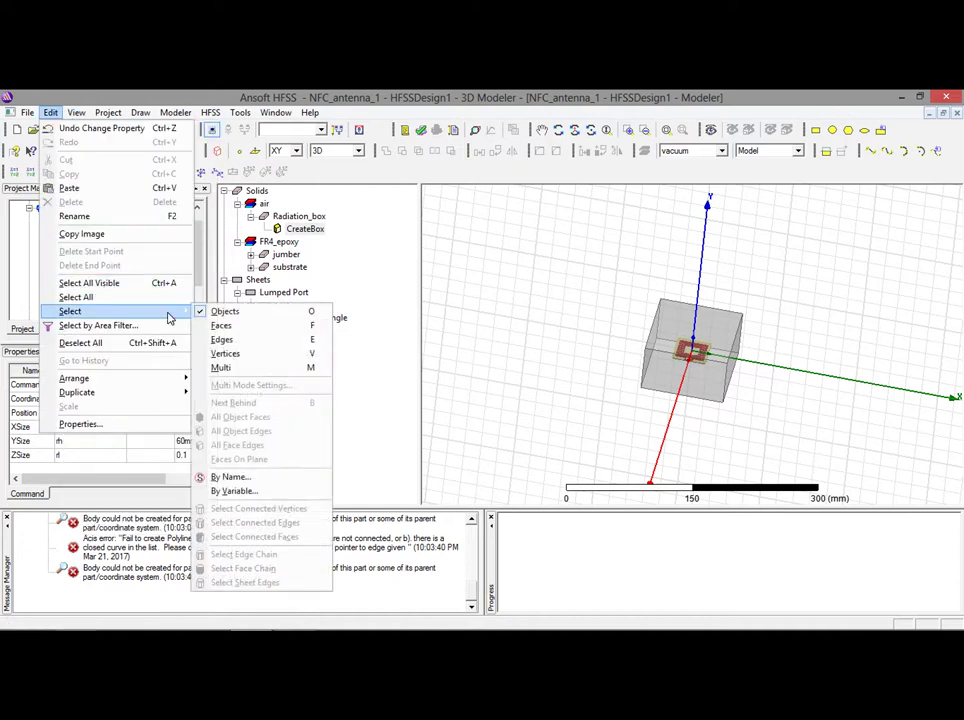
{"action": "left_click", "coordinate": [241, 330]}
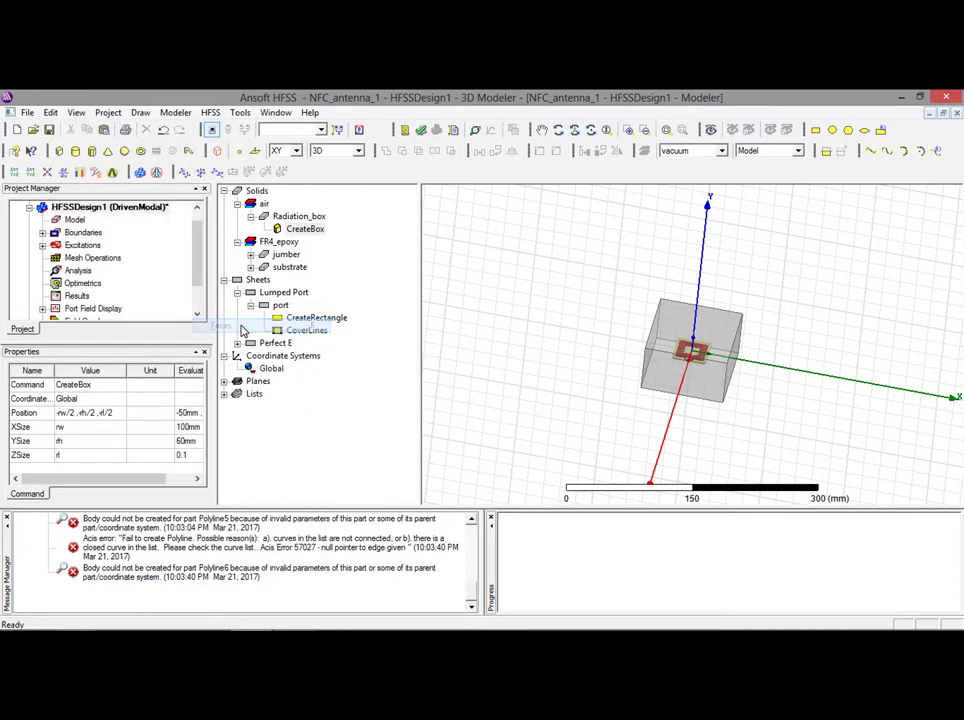
Select all six faces of Radiation_box by name, Face731 through Face736.
{"action": "left_click", "coordinate": [54, 113]}
{"action": "mouse_move", "coordinate": [148, 314]}
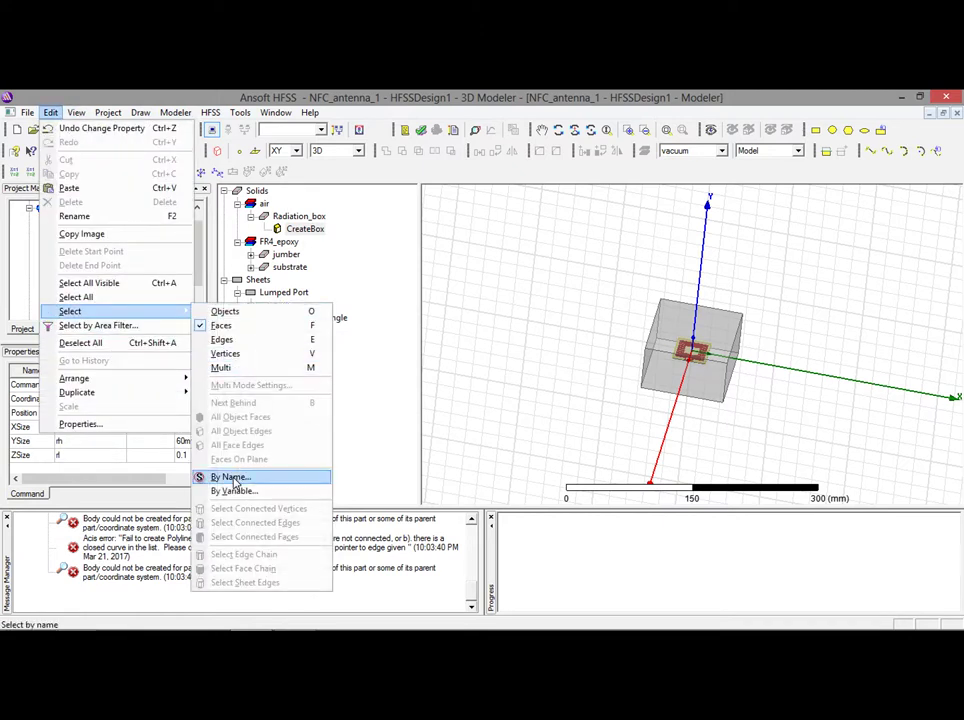
{"action": "left_click", "coordinate": [231, 478]}
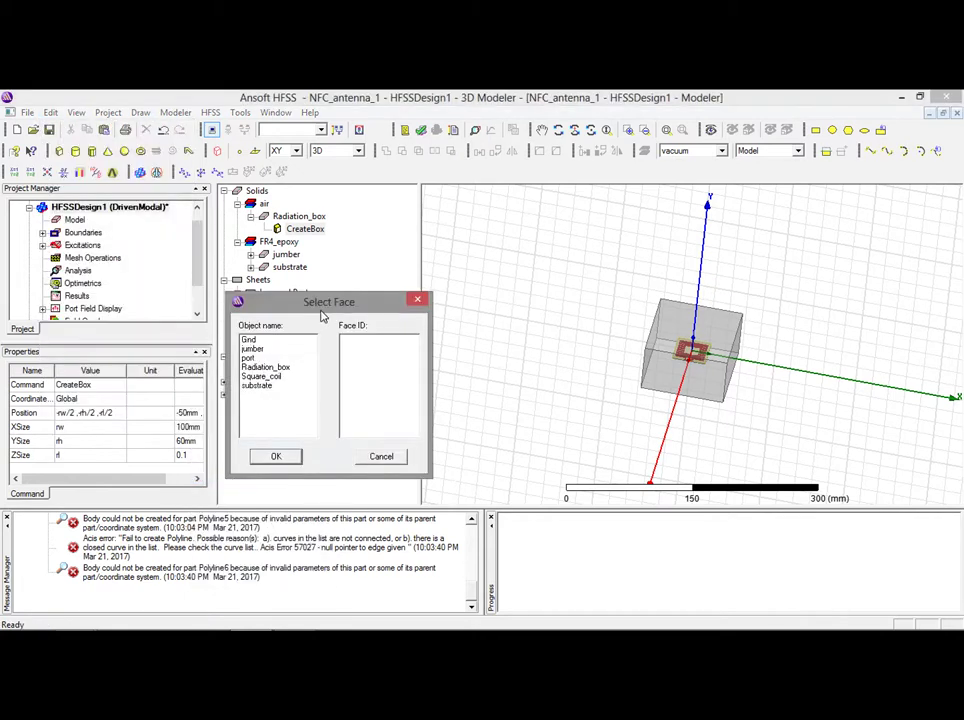
{"action": "left_click", "coordinate": [266, 367]}
{"action": "left_click", "coordinate": [355, 341]}
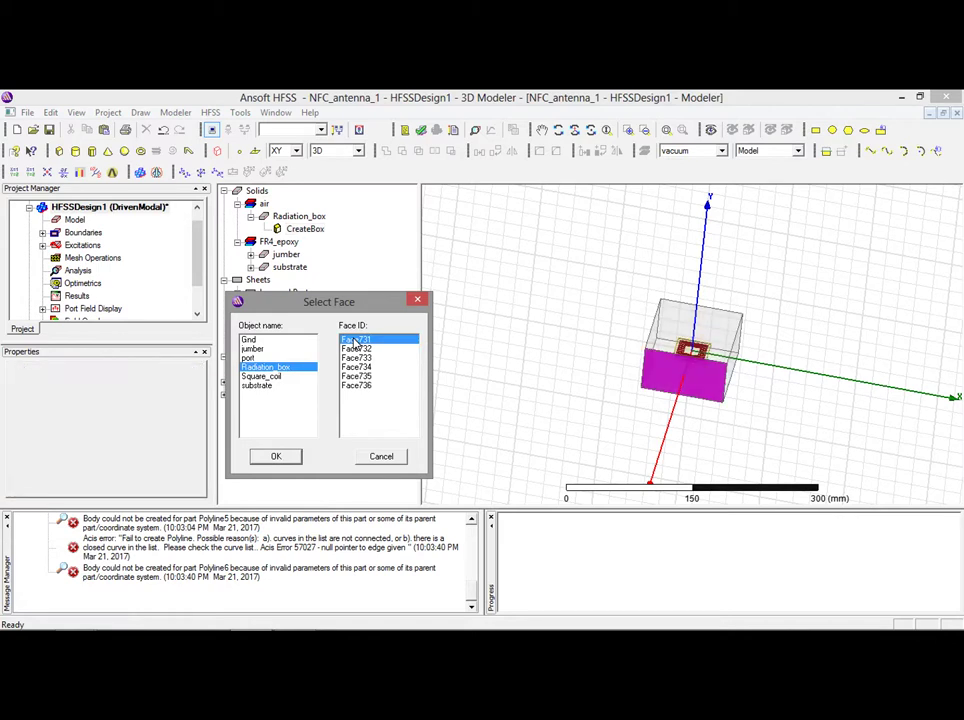
{"action": "left_click", "coordinate": [356, 349], "text": "ctrl"}
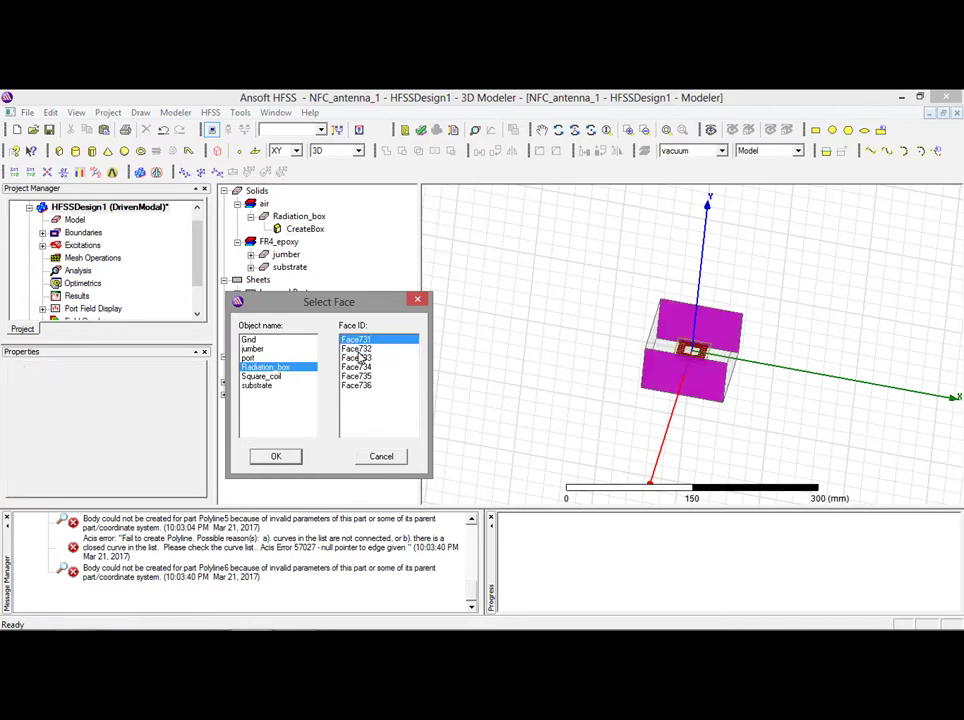
{"action": "left_click", "coordinate": [356, 349], "text": "ctrl"}
{"action": "left_click", "coordinate": [358, 358], "text": "ctrl"}
{"action": "left_click", "coordinate": [356, 349], "text": "ctrl"}
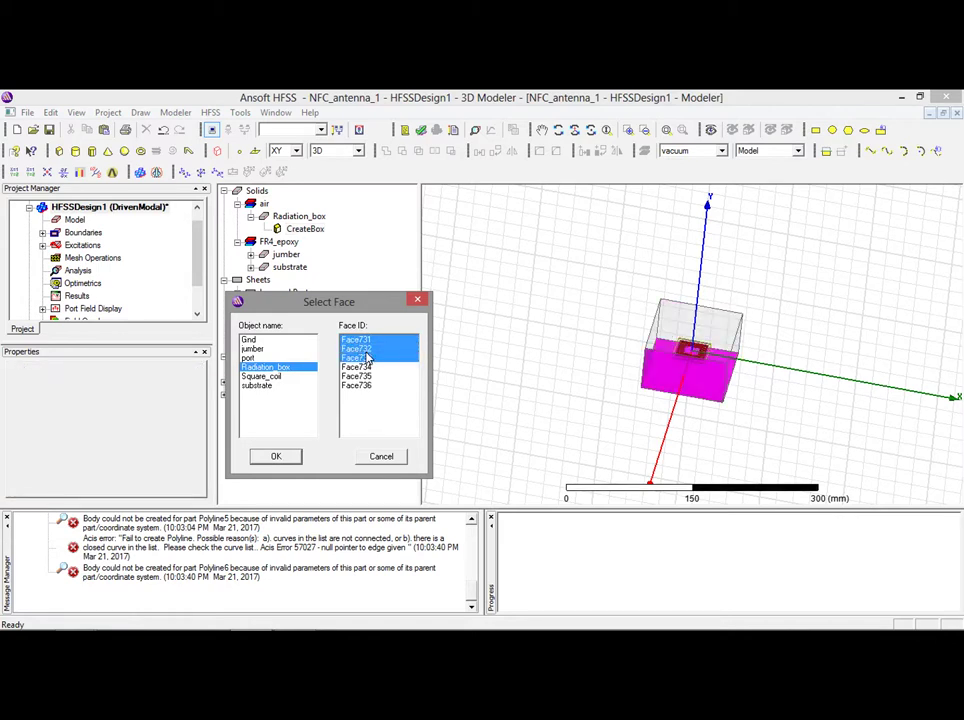
{"action": "left_click", "coordinate": [357, 367], "text": "ctrl"}
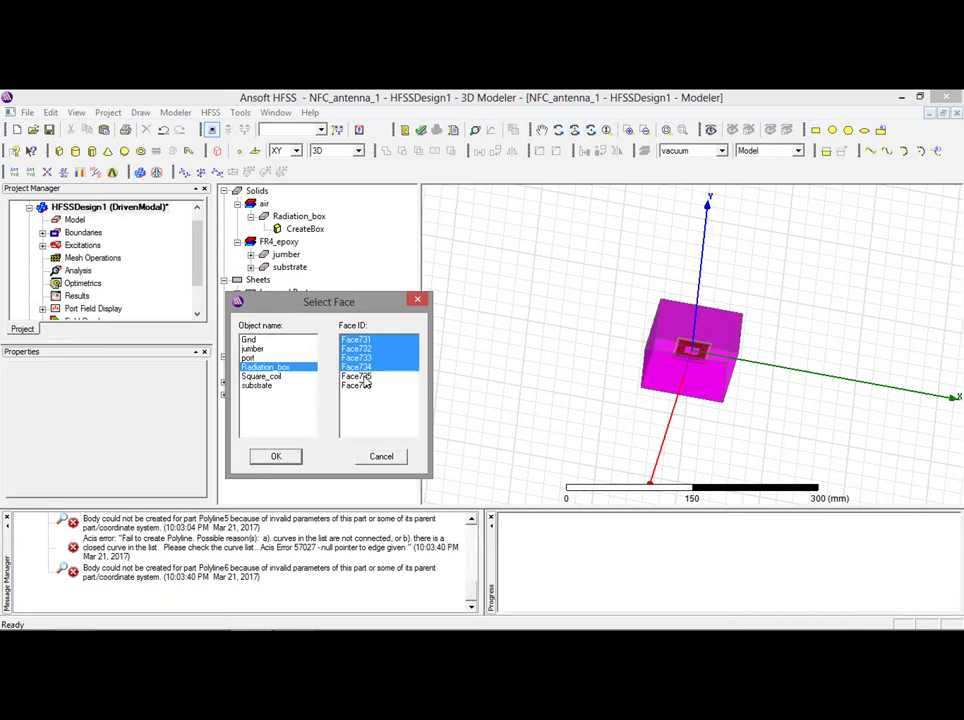
{"action": "left_click", "coordinate": [366, 377], "text": "ctrl"}
{"action": "left_click", "coordinate": [366, 385], "text": "ctrl"}
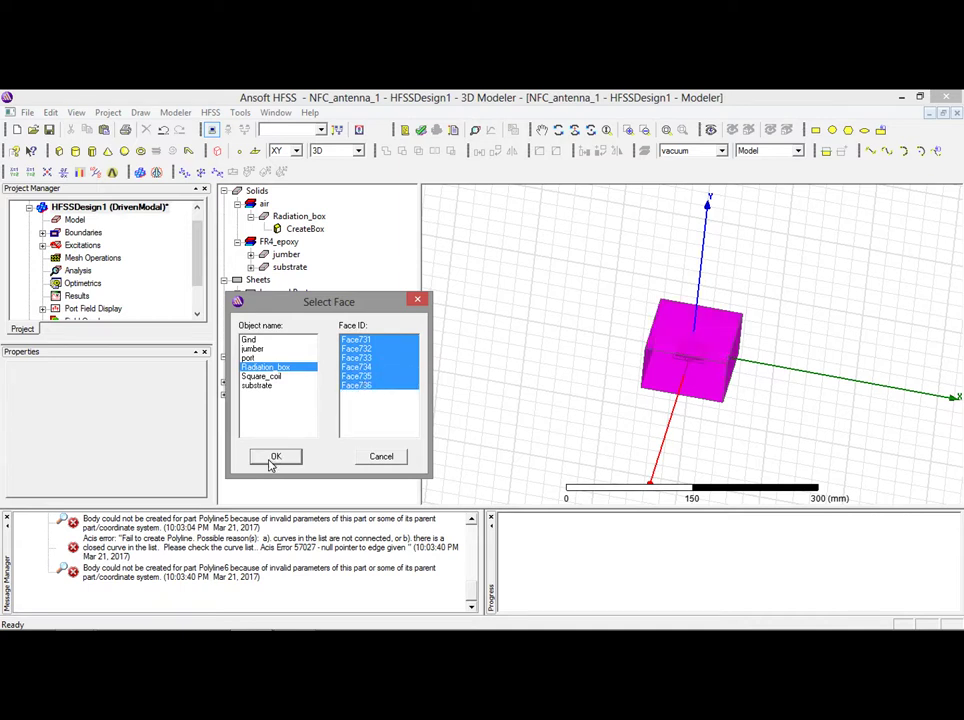
{"action": "left_click", "coordinate": [272, 458]}
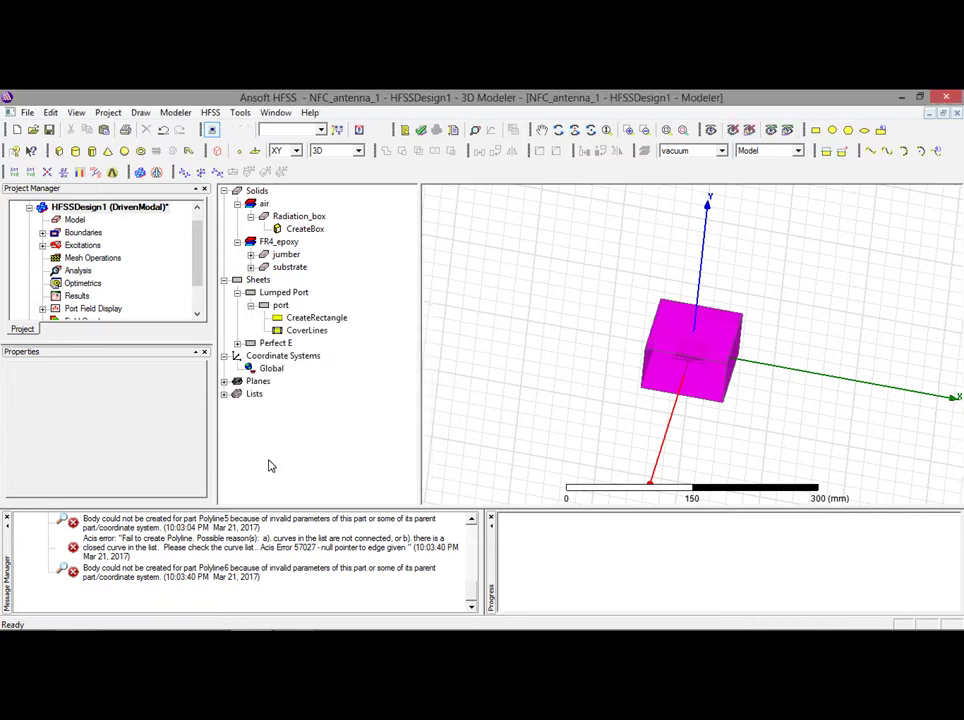
Assign a Radiation boundary to the selected faces of the air box, keeping the default boundary settings.
{"action": "left_click", "coordinate": [82, 232]}
{"action": "right_click", "coordinate": [82, 232]}
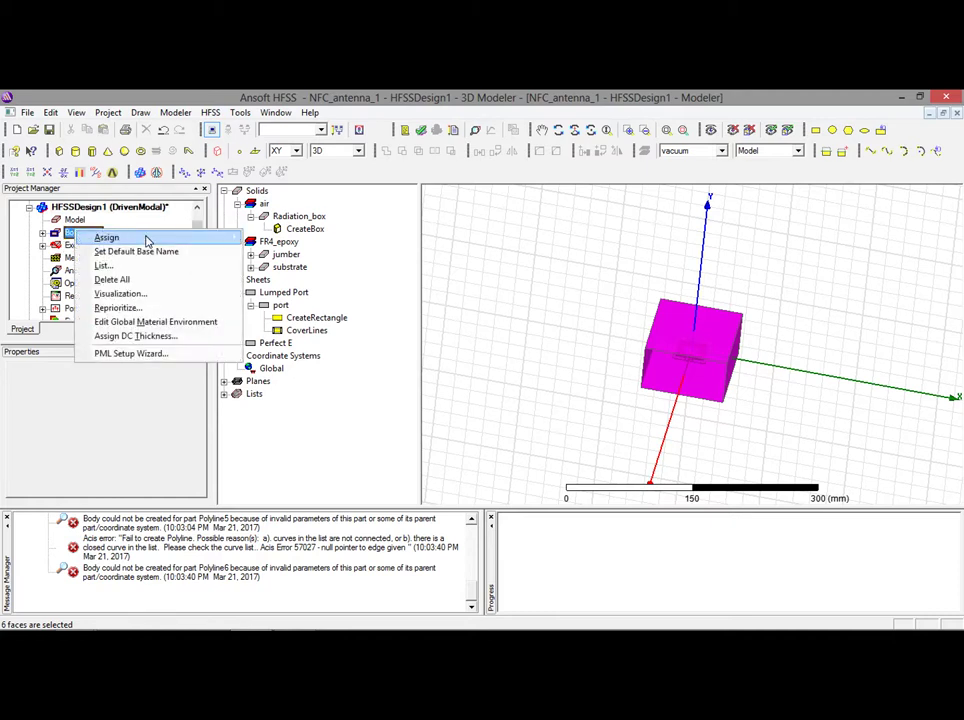
{"action": "mouse_move", "coordinate": [147, 240]}
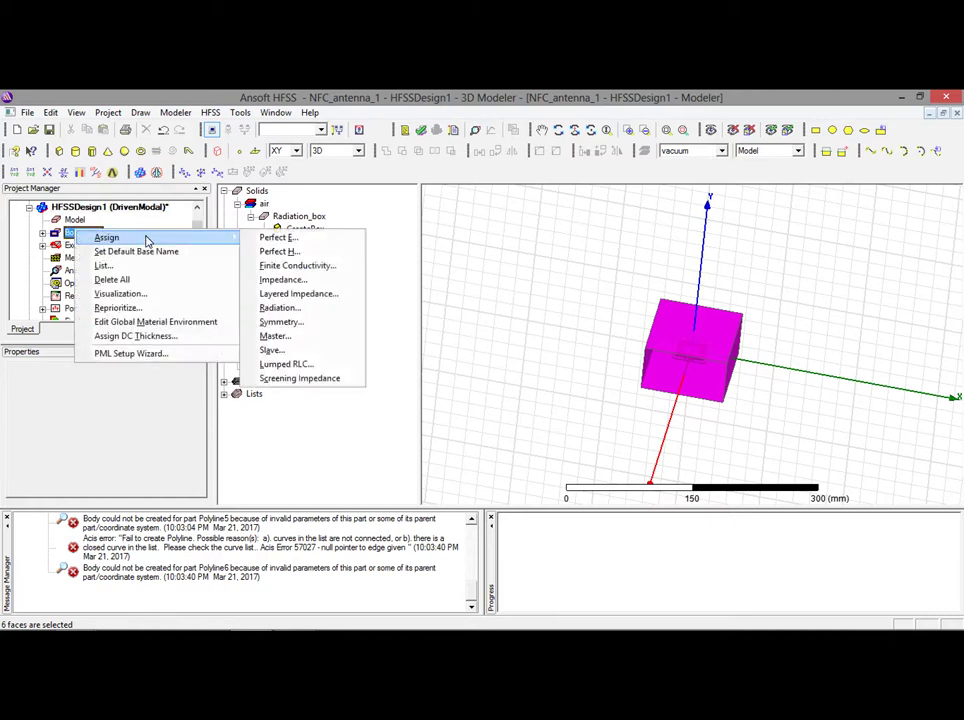
{"action": "left_click", "coordinate": [297, 311]}
{"action": "left_click", "coordinate": [429, 472]}
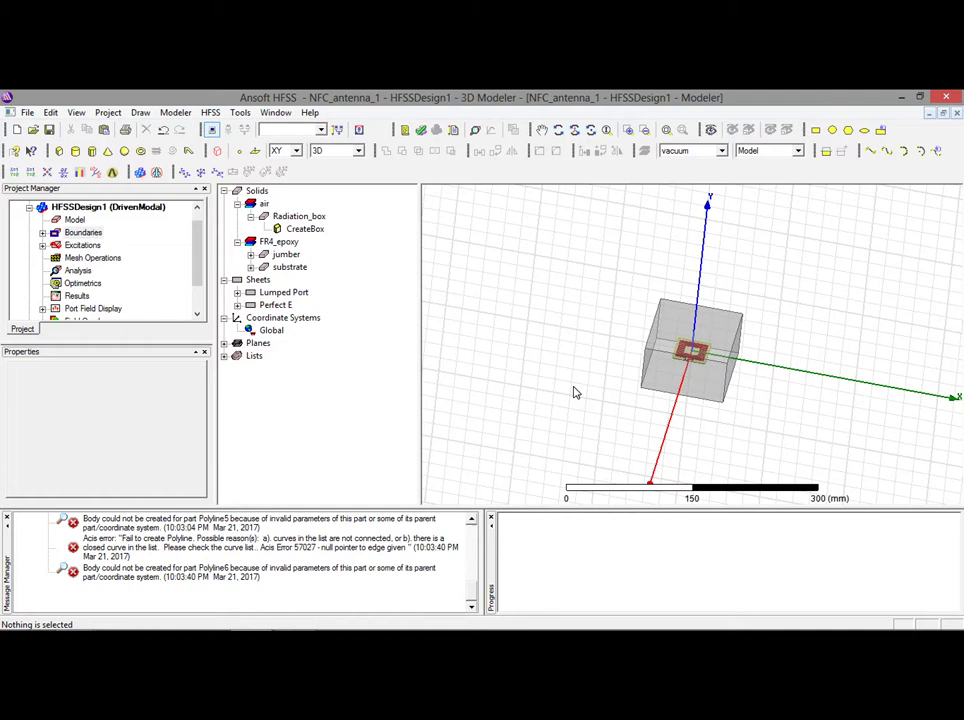
Add a solution setup under Analysis and name it setup.
{"action": "left_click", "coordinate": [68, 272]}
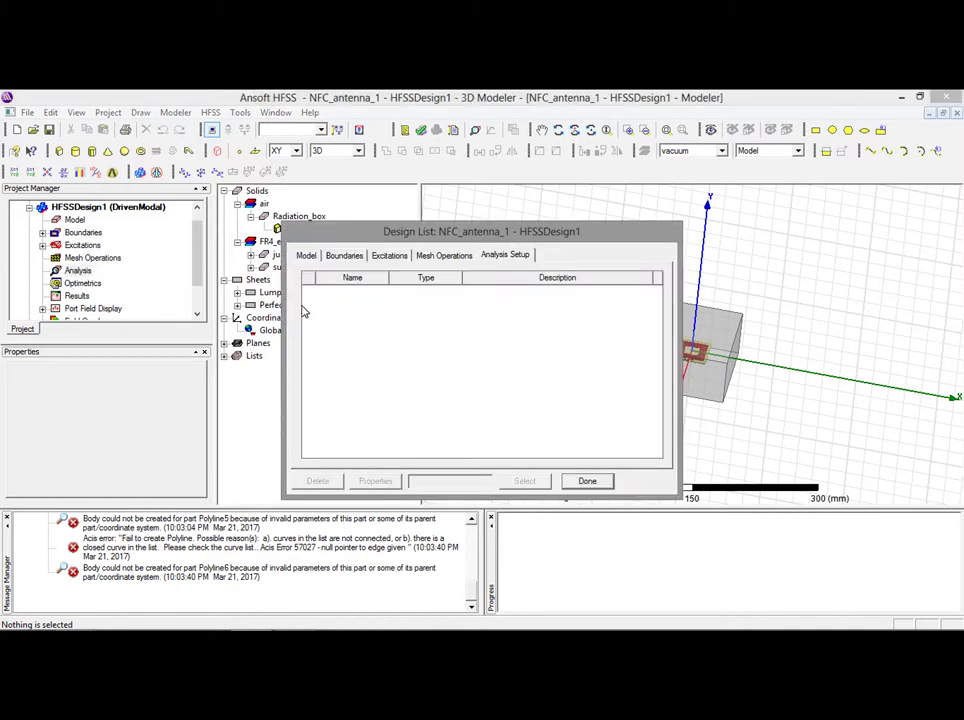
{"action": "left_click", "coordinate": [587, 482]}
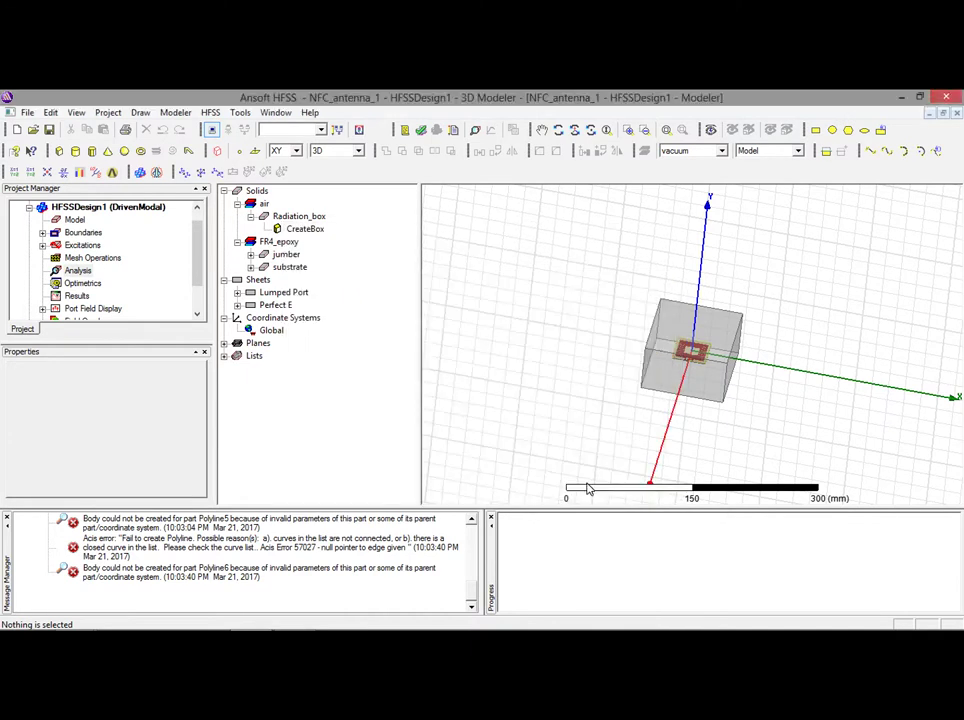
{"action": "left_click", "coordinate": [77, 270]}
{"action": "right_click", "coordinate": [75, 269]}
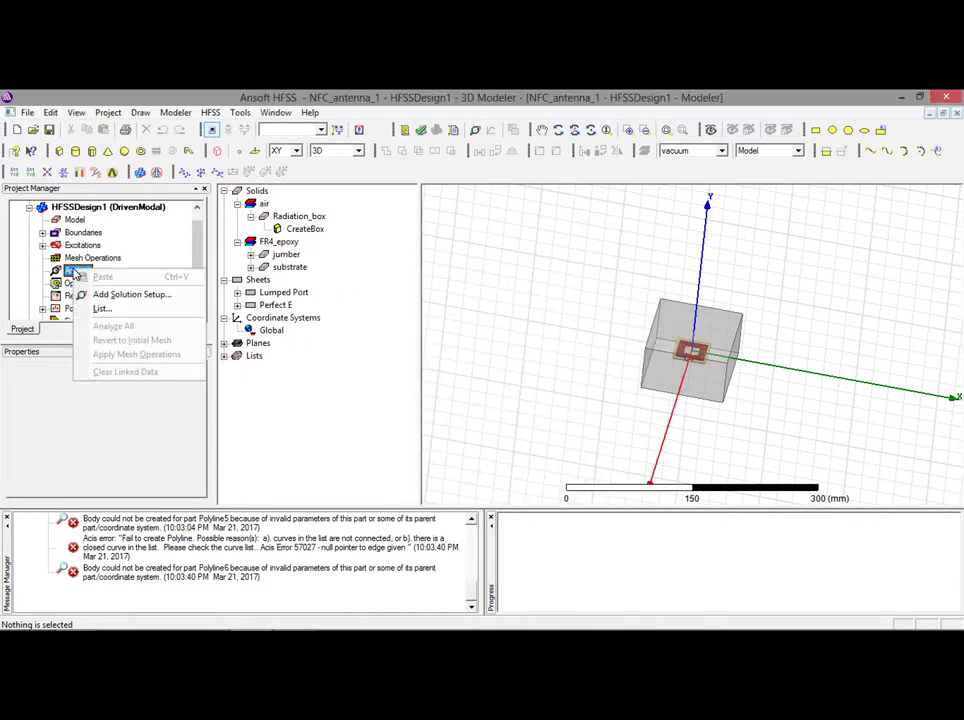
{"action": "left_click", "coordinate": [133, 295]}
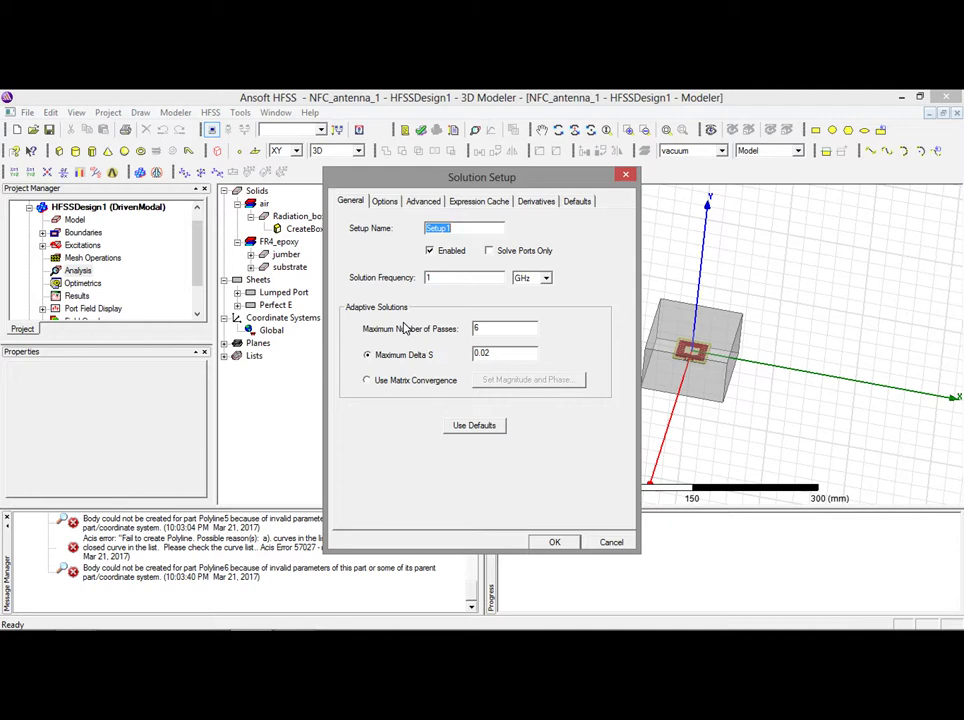
{"action": "type", "text": "13"}
{"action": "key", "text": "BackSpace"}
{"action": "key", "text": "BackSpace"}
{"action": "key", "text": "ctrl+z"}
{"action": "key", "text": "ctrl+z"}
{"action": "key", "text": "ctrl+z"}
{"action": "type", "text": "setup"}
Set the solution frequency of the new setup to 13.56 MHz.
{"action": "left_click", "coordinate": [461, 278]}
{"action": "type", "text": "3"}
{"action": "type", "text": "56"}
{"action": "key", "text": "Left"}
{"action": "key", "text": "Left"}
{"action": "type", "text": "."}
{"action": "left_click", "coordinate": [545, 278]}
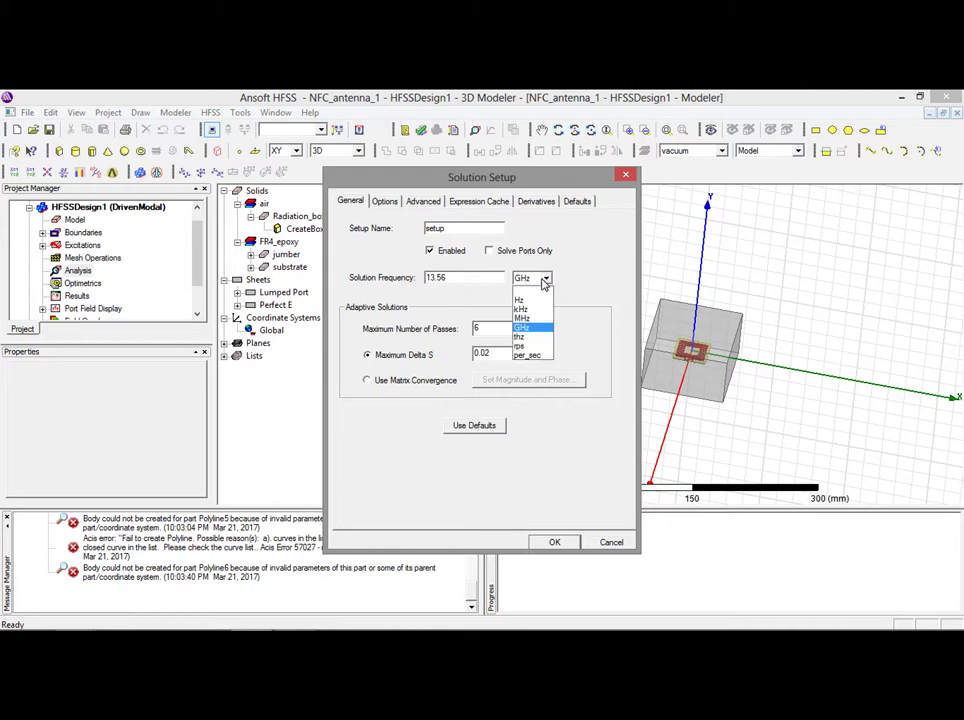
{"action": "left_click", "coordinate": [523, 319]}
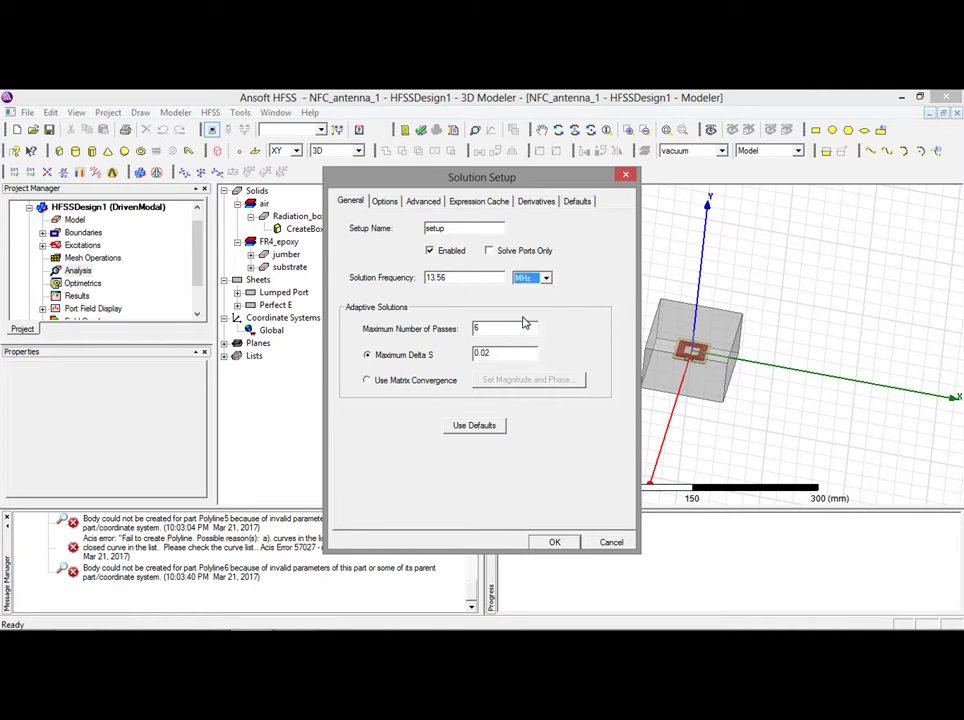
Set the maximum number of adaptive passes to 20 and accept the solution setup.
{"action": "key", "text": "Tab"}
{"action": "type", "text": "15"}
{"action": "key", "text": "BackSpace"}
{"action": "key", "text": "BackSpace"}
{"action": "type", "text": "0"}
{"action": "key", "text": "BackSpace"}
{"action": "type", "text": "20"}
{"action": "left_click", "coordinate": [555, 542]}
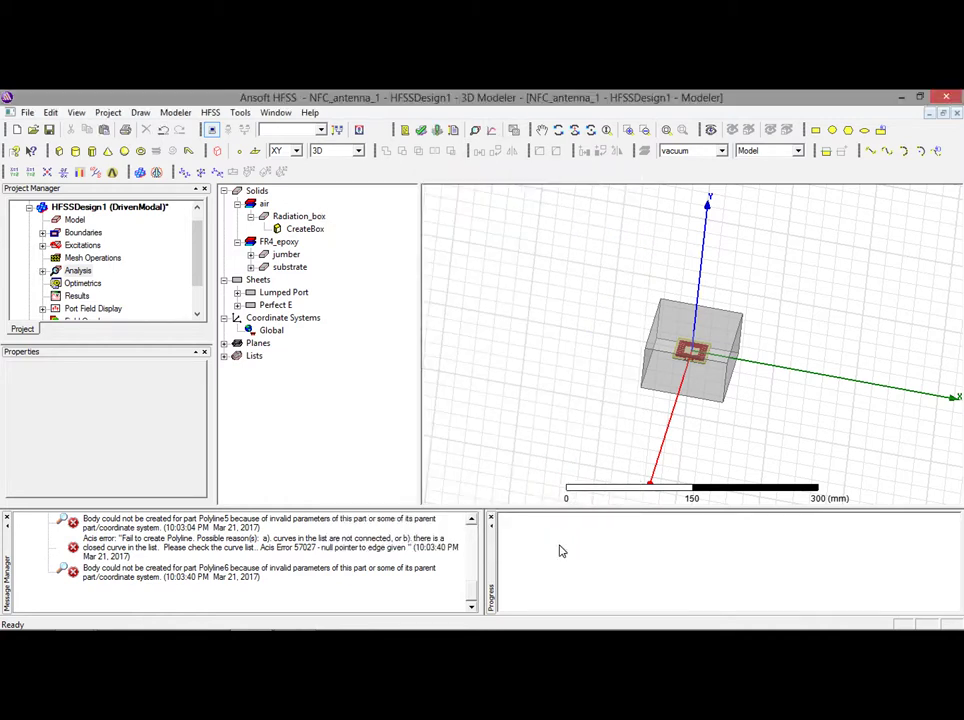
Add a frequency sweep to the solution setup and choose the Fast sweep type.
{"action": "left_click", "coordinate": [42, 270]}
{"action": "left_click", "coordinate": [86, 284]}
{"action": "right_click", "coordinate": [86, 285]}
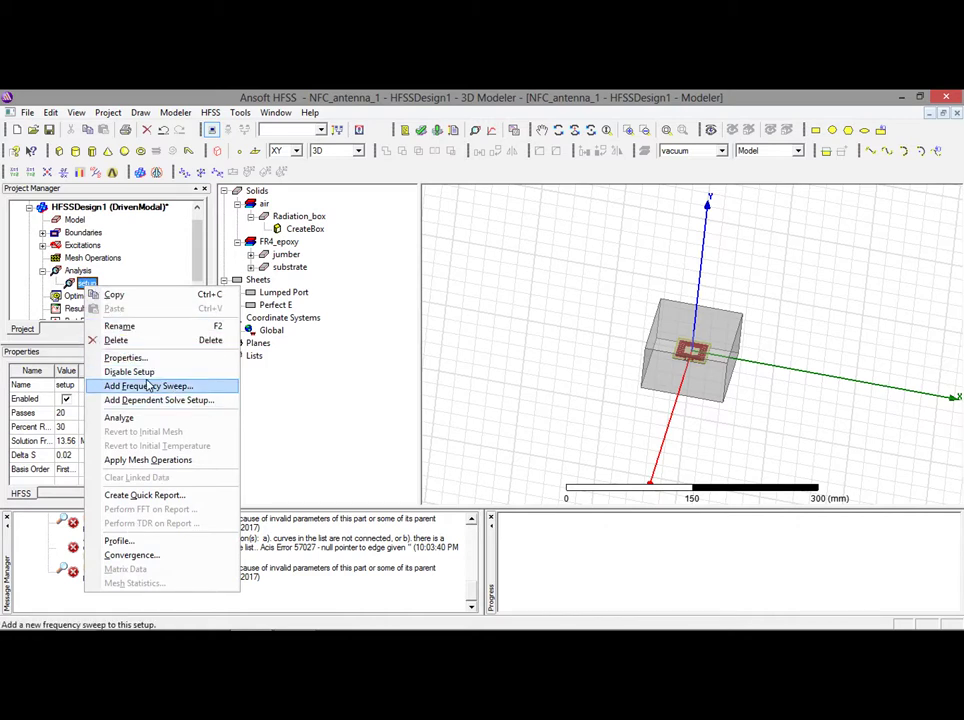
{"action": "left_click", "coordinate": [148, 390]}
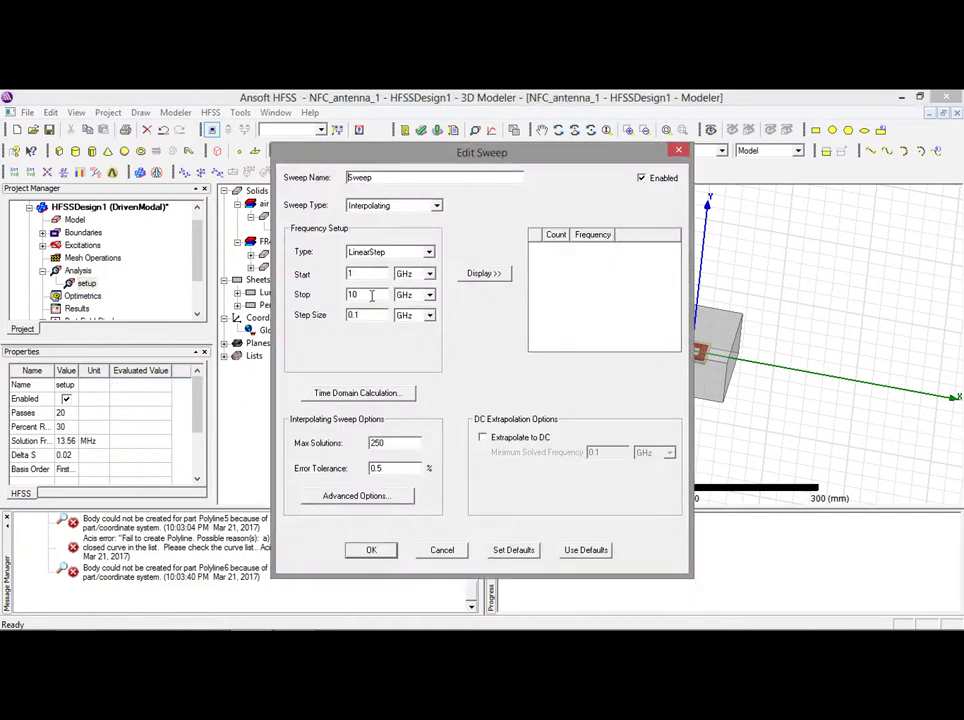
{"action": "left_click", "coordinate": [435, 206]}
{"action": "left_click", "coordinate": [380, 230]}
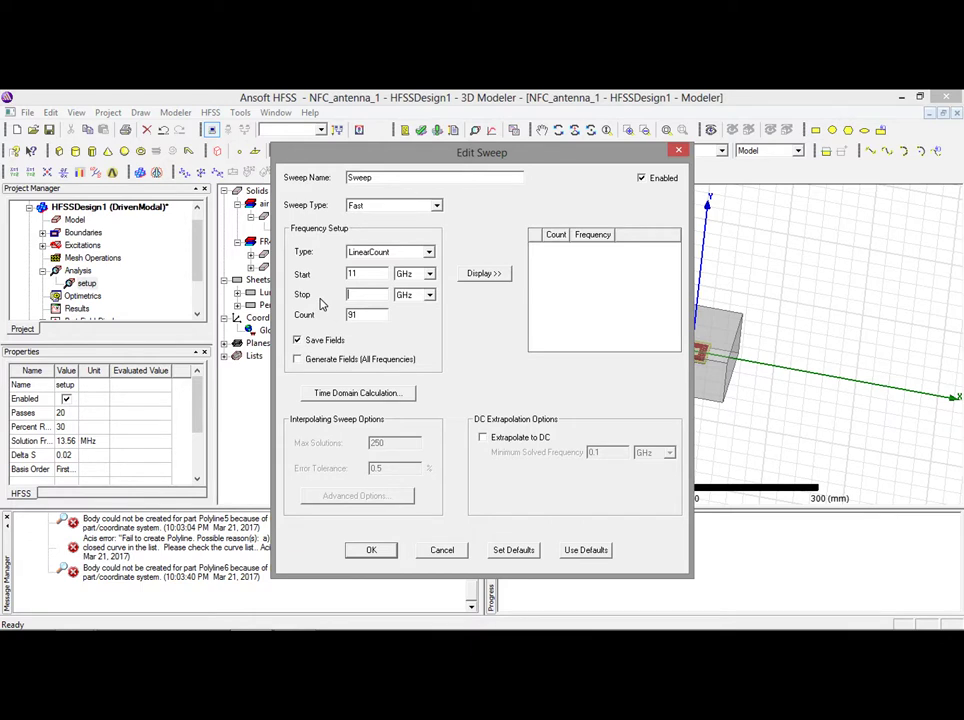
Define the LinearCount sweep from 11 GHz to 15 GHz with a count of 1000, list its frequency points and accept the sweep.
{"action": "left_click", "coordinate": [355, 295]}
{"action": "type", "text": "1"}
{"action": "type", "text": "1"}
{"action": "left_click_drag", "start_coordinate": [373, 320], "coordinate": [325, 323]}
{"action": "type", "text": "1000"}
{"action": "left_click", "coordinate": [490, 274]}
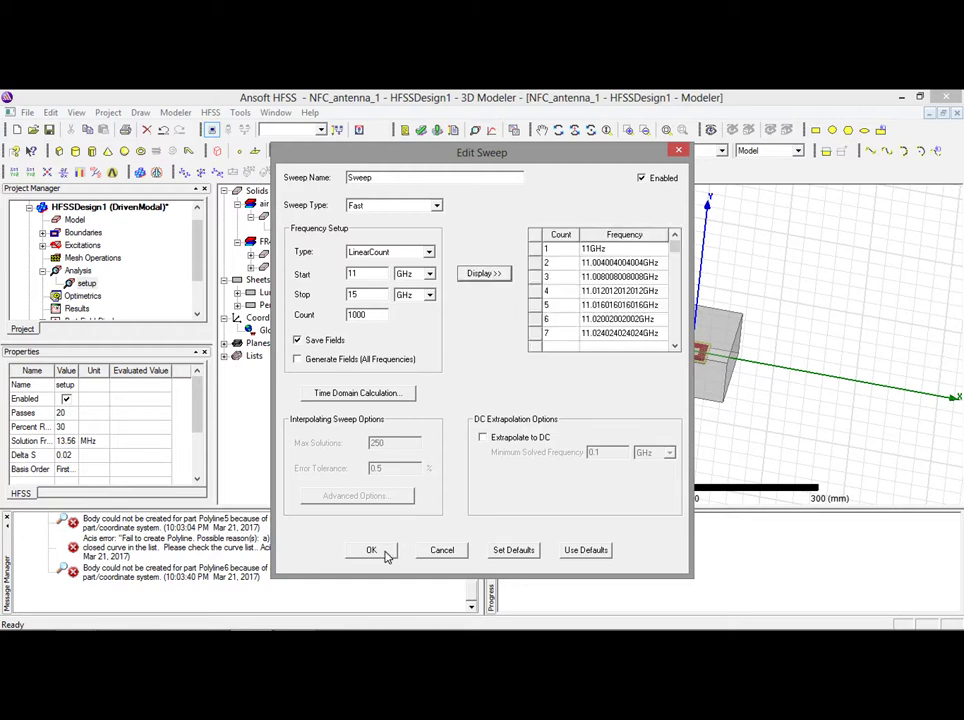
{"action": "left_click", "coordinate": [371, 550]}
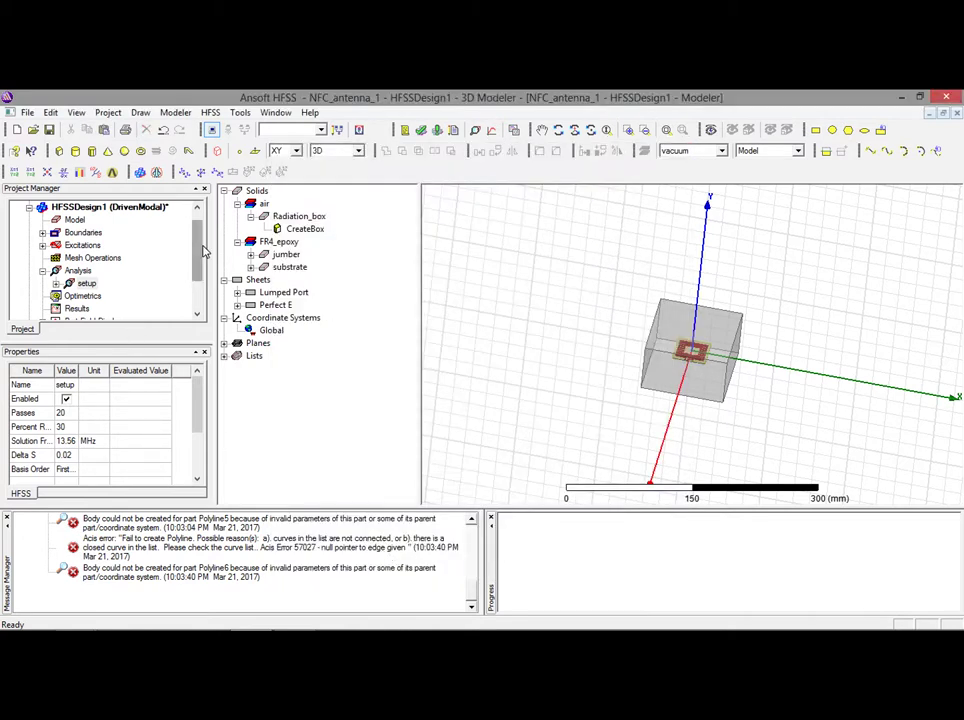
Insert a near-field radiation sphere setup with its default 20 mm radius and default phi and theta ranges.
{"action": "scroll", "coordinate": [201, 252], "scroll_direction": "down", "scroll_amount": 1}
{"action": "scroll", "coordinate": [201, 252], "scroll_direction": "down", "scroll_amount": 3}
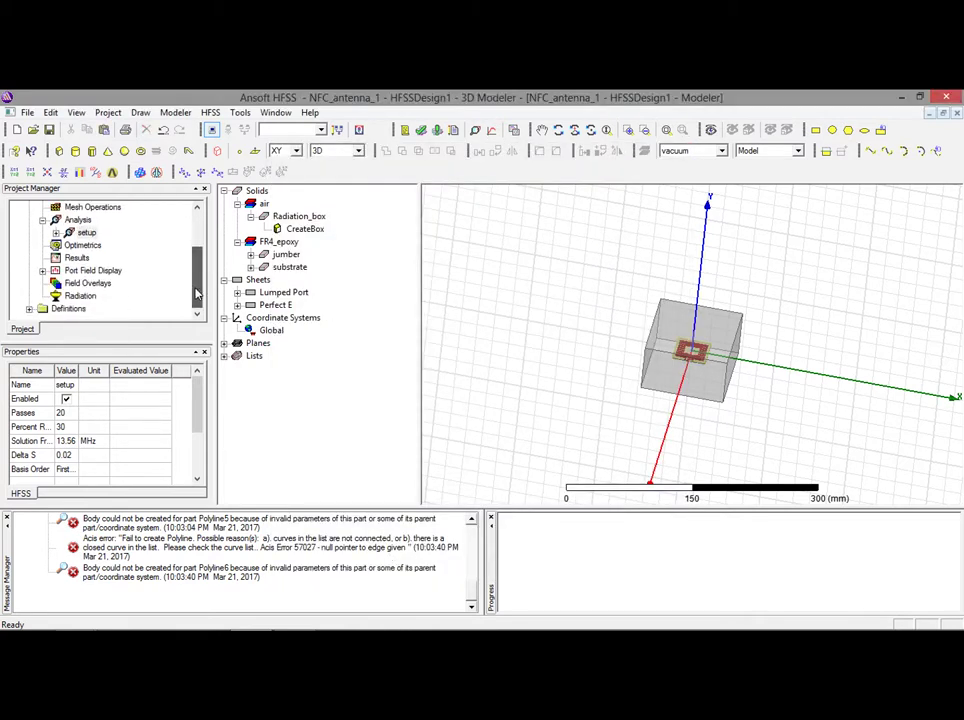
{"action": "left_click", "coordinate": [82, 297]}
{"action": "right_click", "coordinate": [82, 297]}
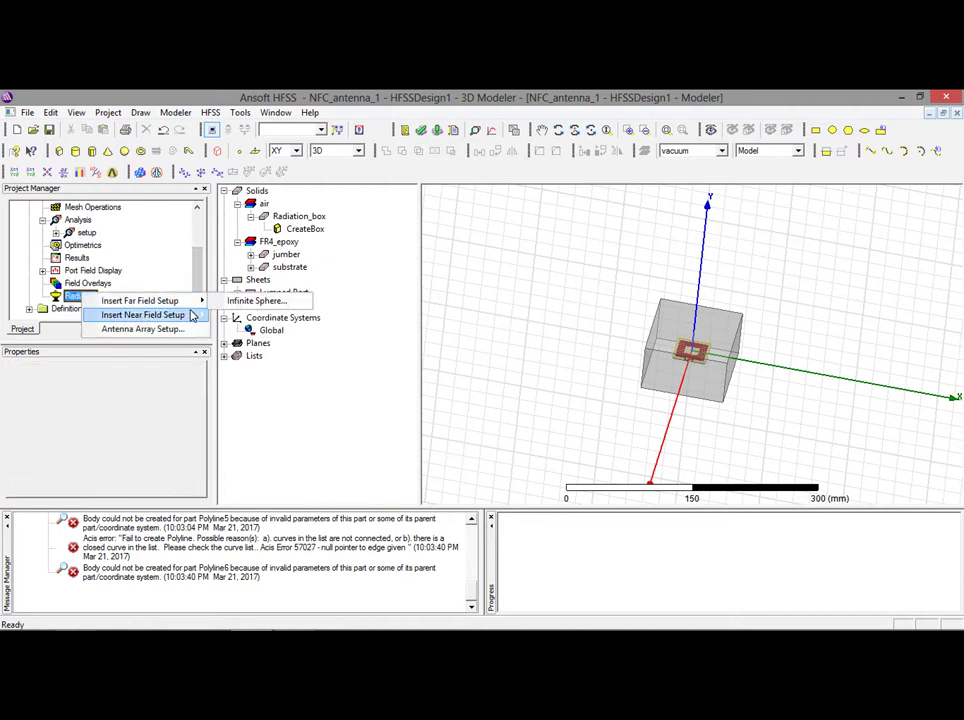
{"action": "mouse_move", "coordinate": [193, 315]}
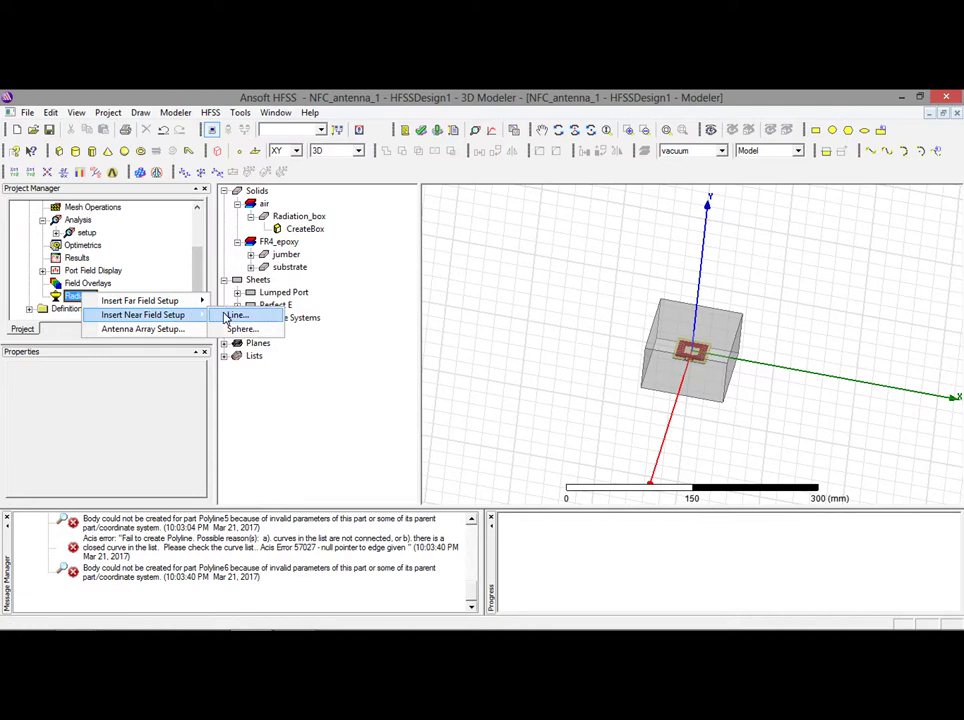
{"action": "left_click", "coordinate": [239, 329]}
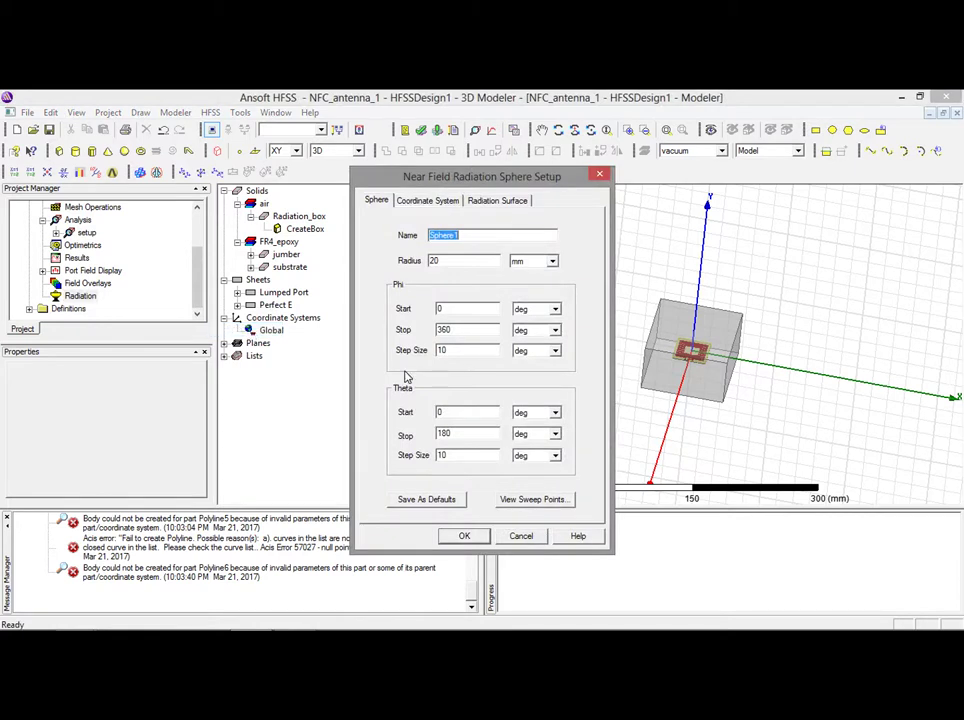
{"action": "left_click", "coordinate": [464, 537]}
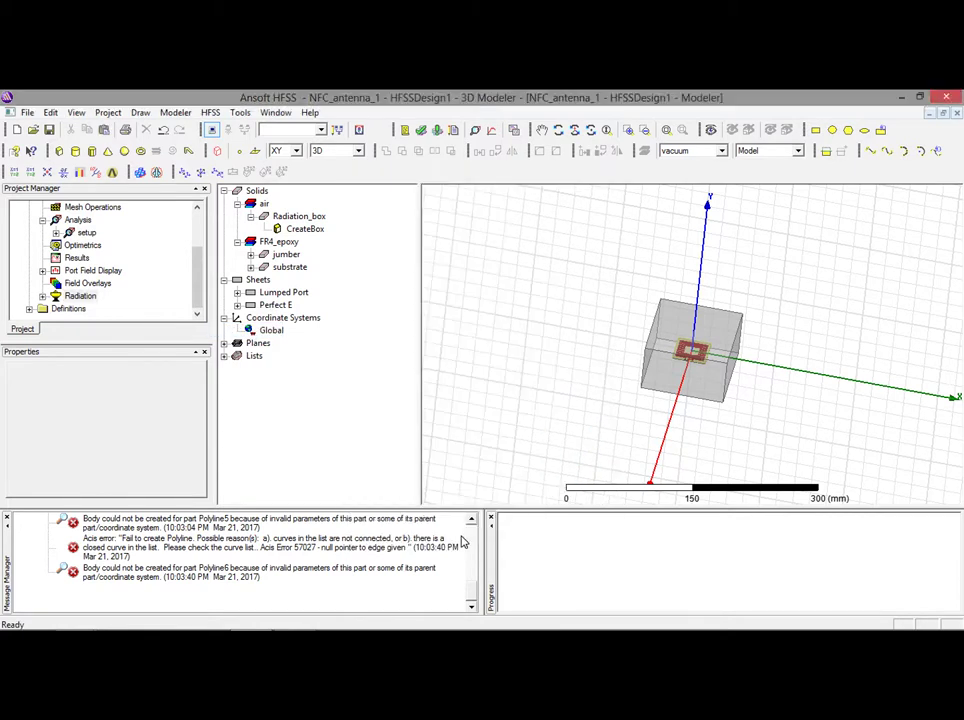
Try to insert a near-field line setup under Radiation.
{"action": "left_click", "coordinate": [42, 296]}
{"action": "left_click", "coordinate": [78, 296]}
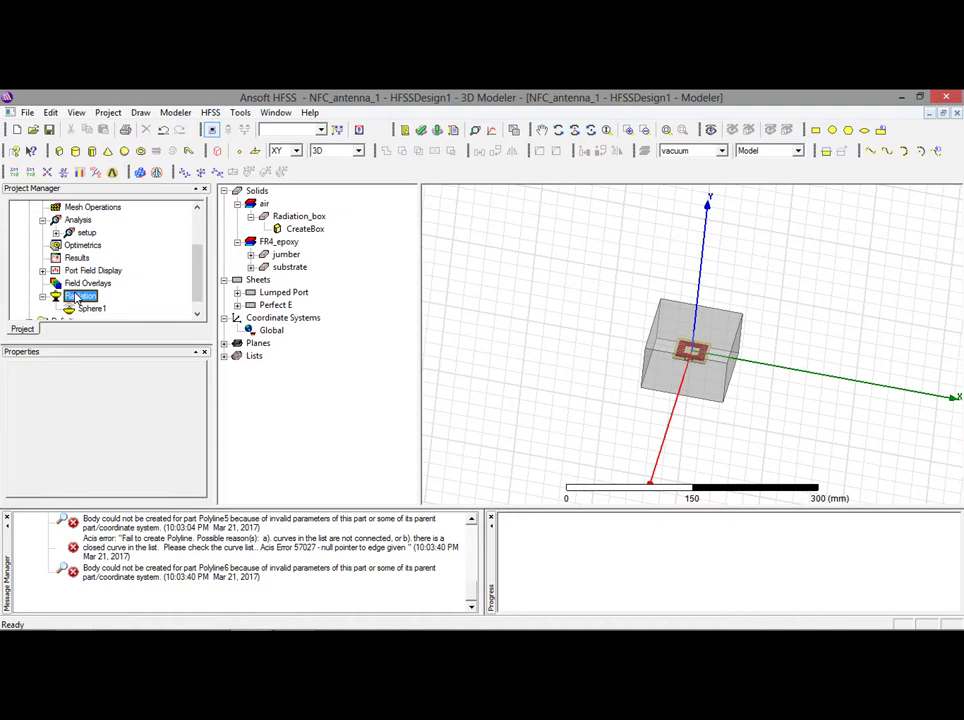
{"action": "right_click", "coordinate": [78, 297]}
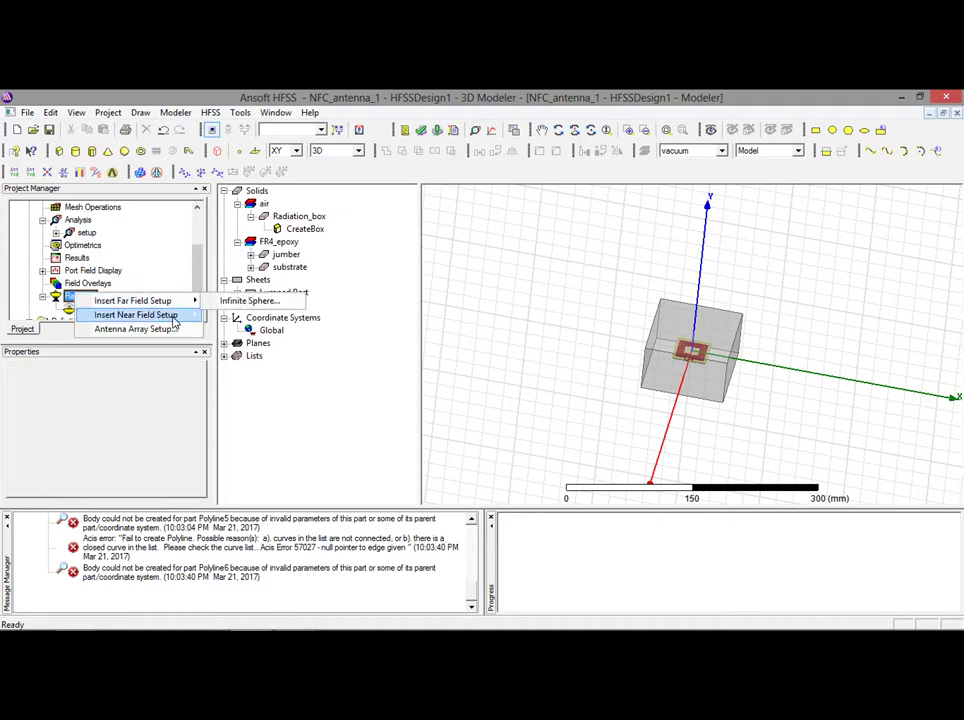
{"action": "mouse_move", "coordinate": [175, 317]}
{"action": "left_click", "coordinate": [222, 317]}
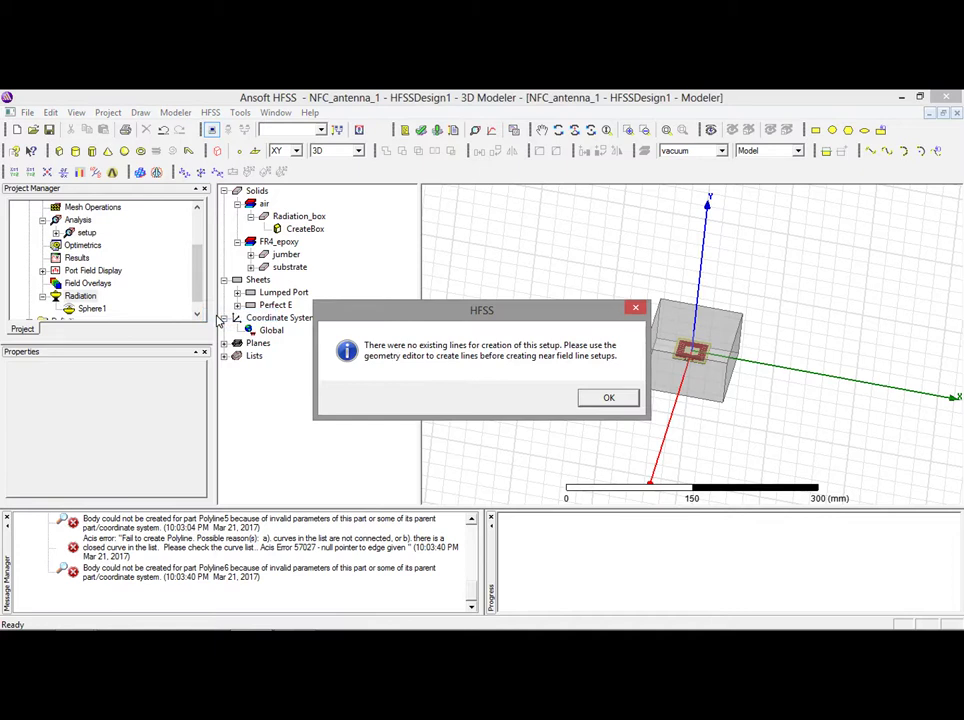
{"action": "left_click", "coordinate": [610, 397]}
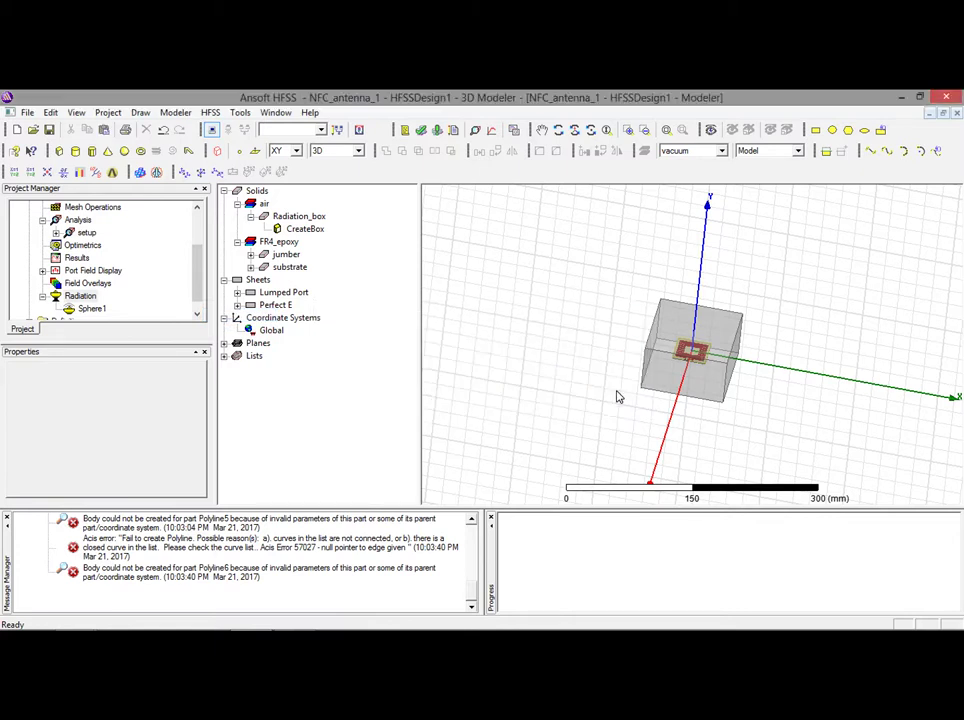
Run the validation check on HFSSDesign1 and start analyzing the design.
{"action": "left_click", "coordinate": [421, 132]}
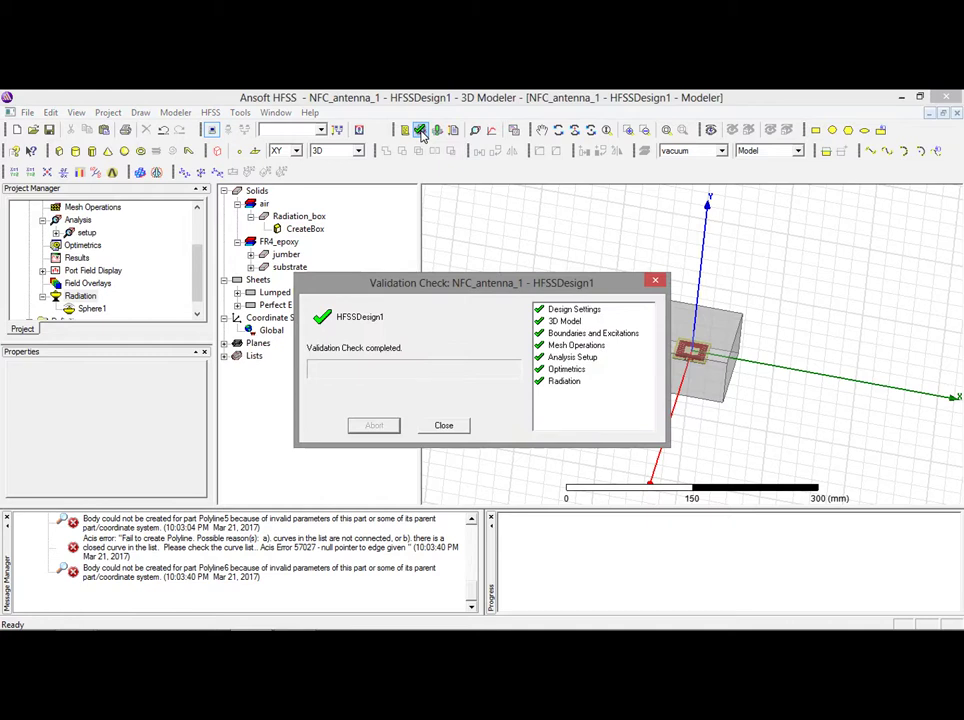
{"action": "left_click", "coordinate": [443, 426]}
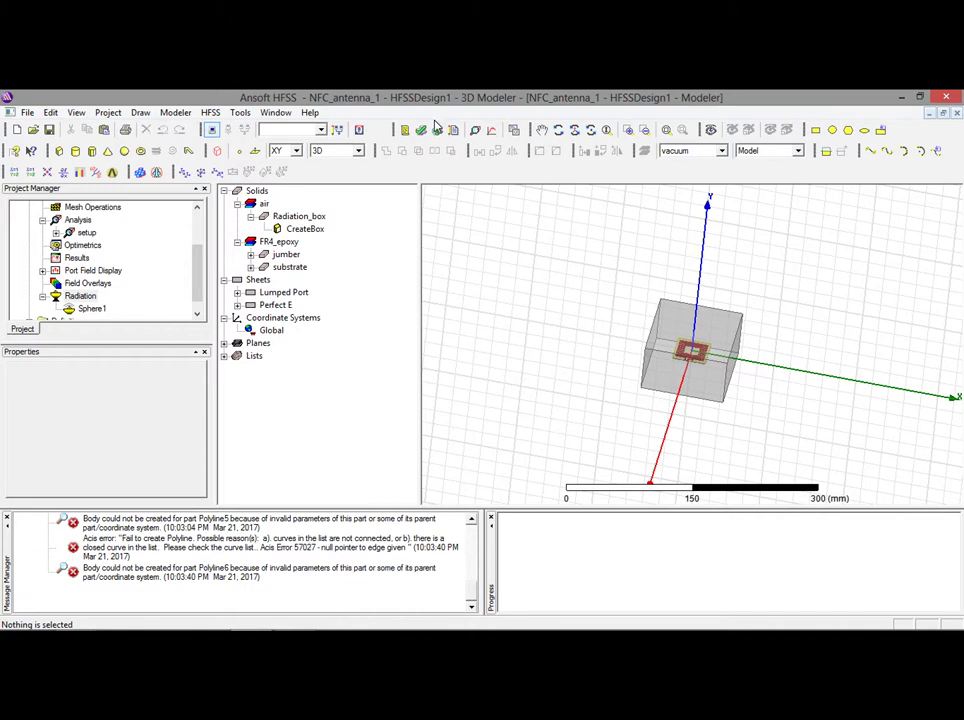
{"action": "left_click", "coordinate": [436, 131]}
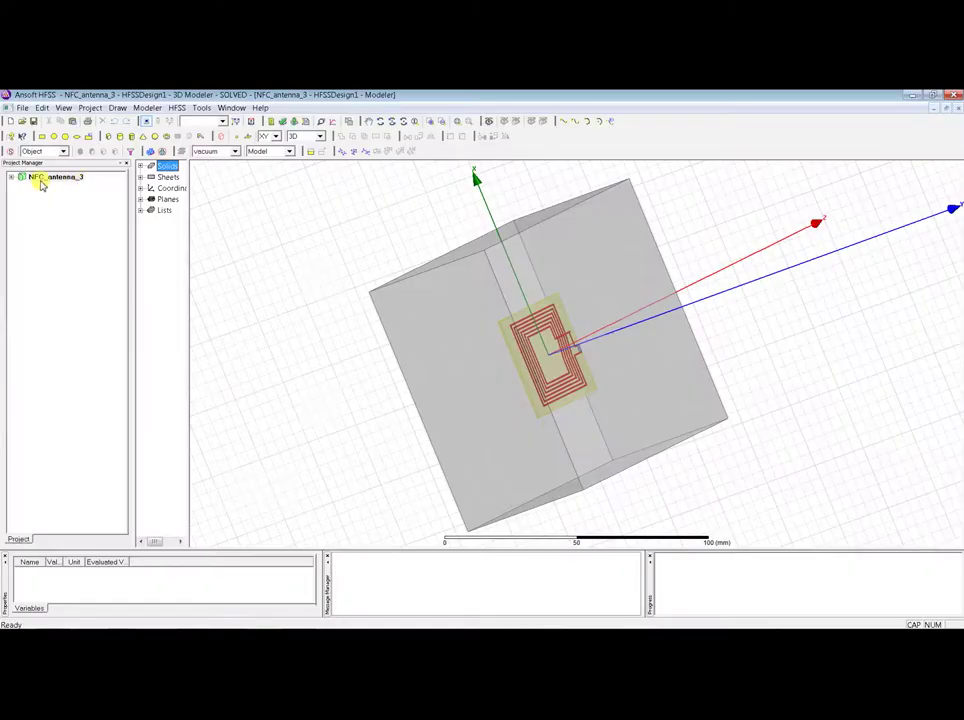
Expand the results of HFSSDesign1 in the NFC_antenna_3 project and open 3D Polar Plot 4.
{"action": "double_click", "coordinate": [40, 177]}
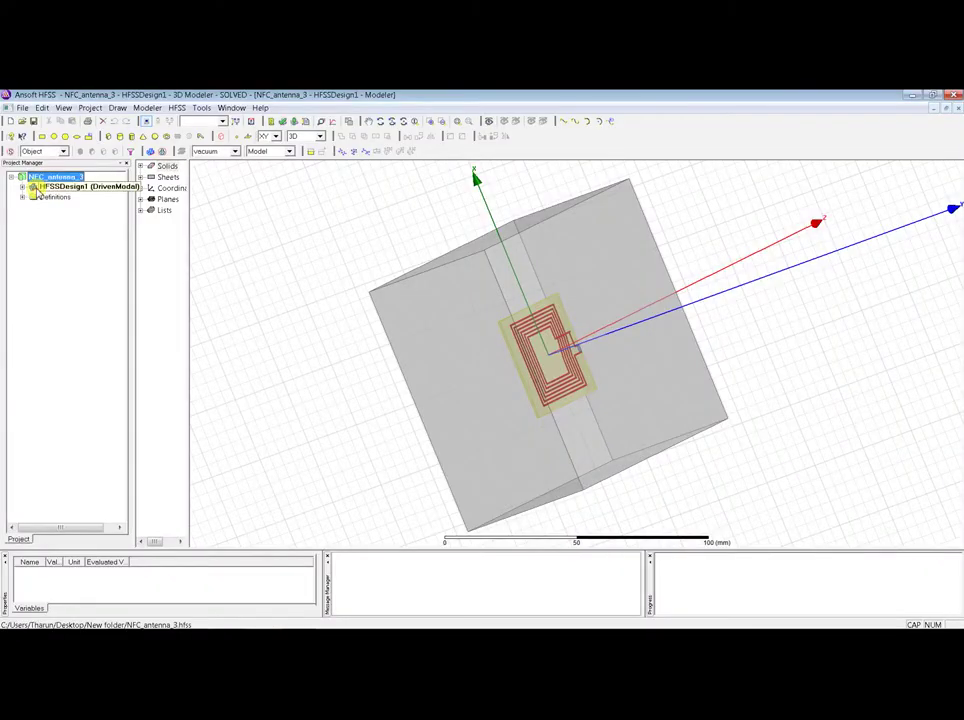
{"action": "left_click", "coordinate": [23, 188]}
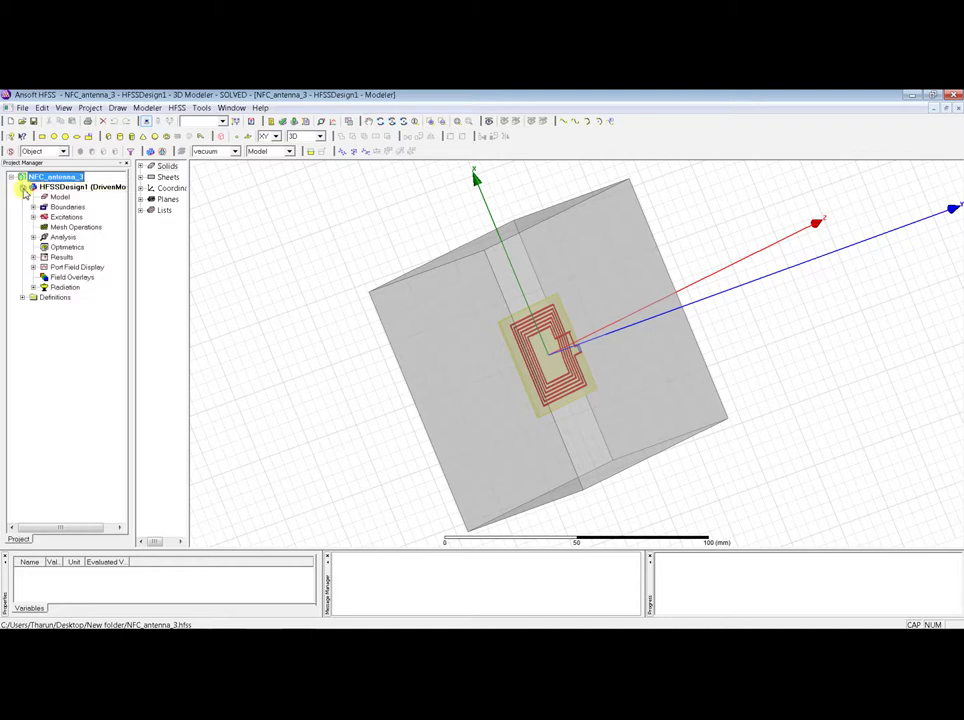
{"action": "left_click", "coordinate": [33, 257]}
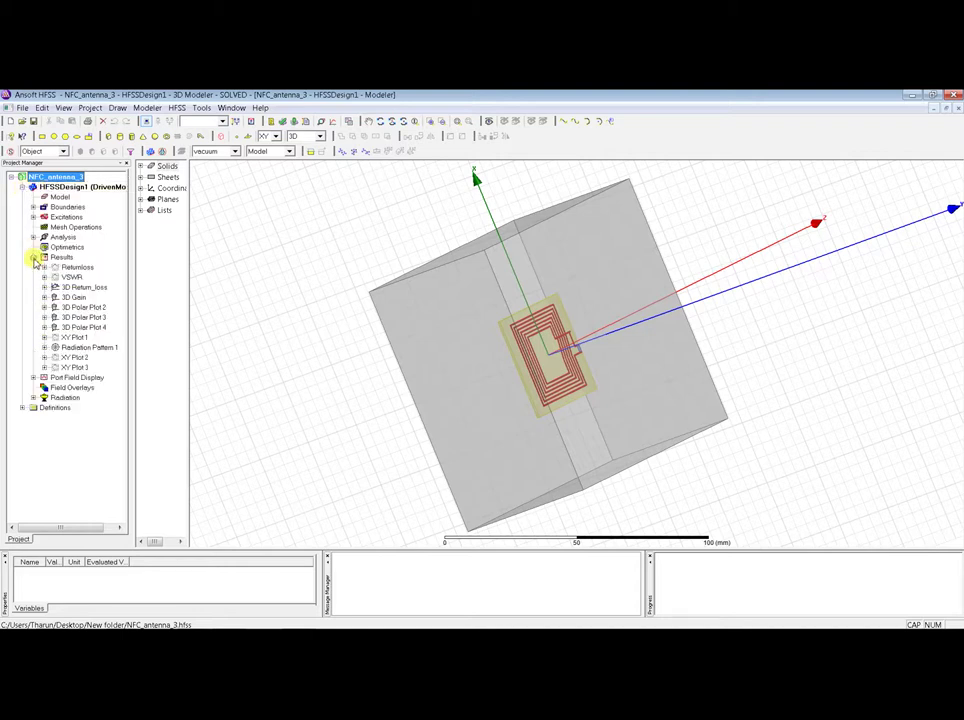
{"action": "left_click", "coordinate": [76, 327]}
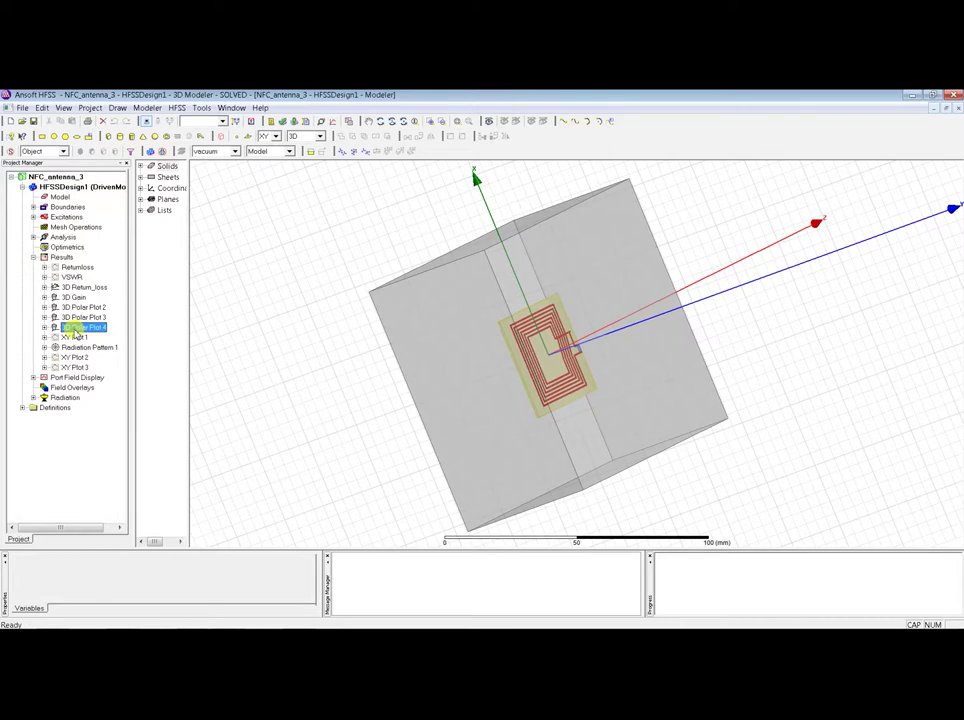
{"action": "double_click", "coordinate": [76, 328]}
Compare the total gain, total directivity and DirX patterns in 3D Polar Plots 3, 4 and 2, ending on 3D Polar Plot 3.
{"action": "left_click", "coordinate": [76, 317]}
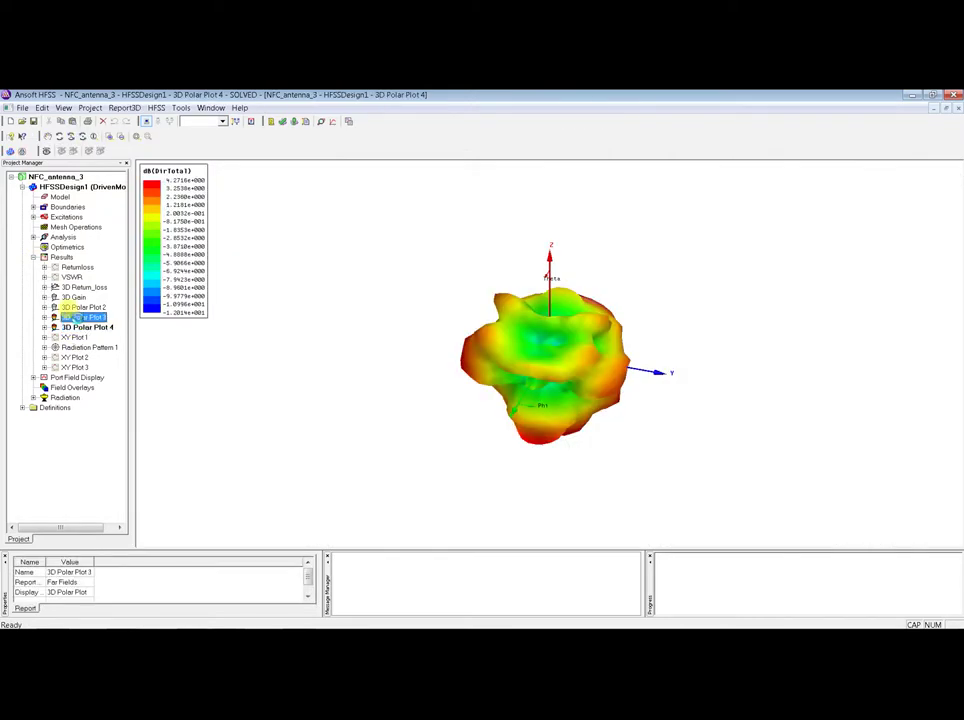
{"action": "double_click", "coordinate": [76, 317]}
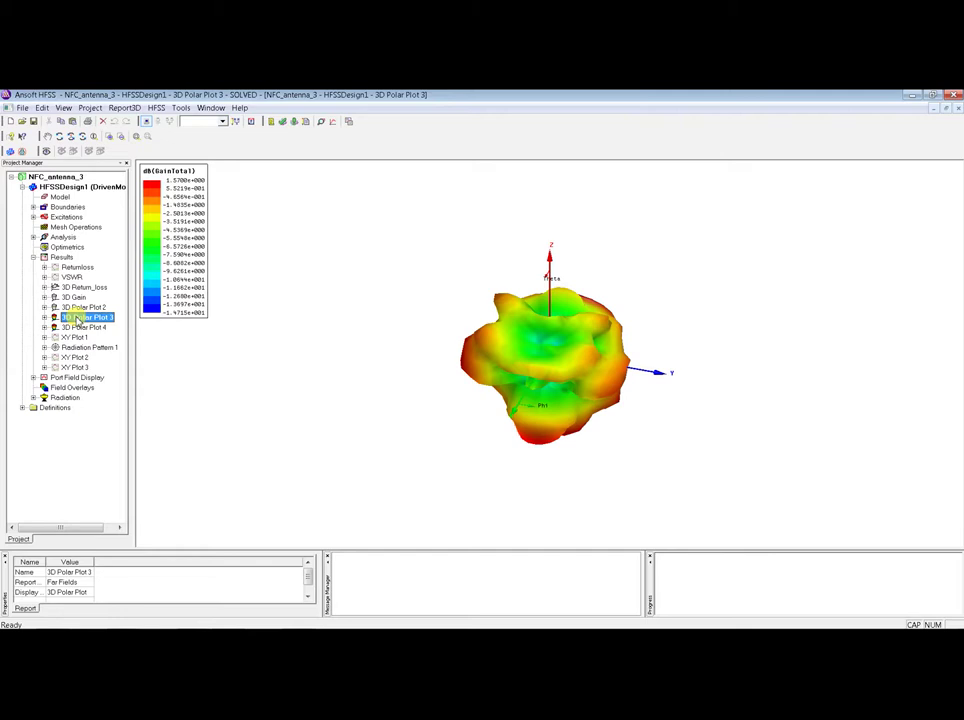
{"action": "left_click", "coordinate": [78, 328]}
{"action": "double_click", "coordinate": [79, 328]}
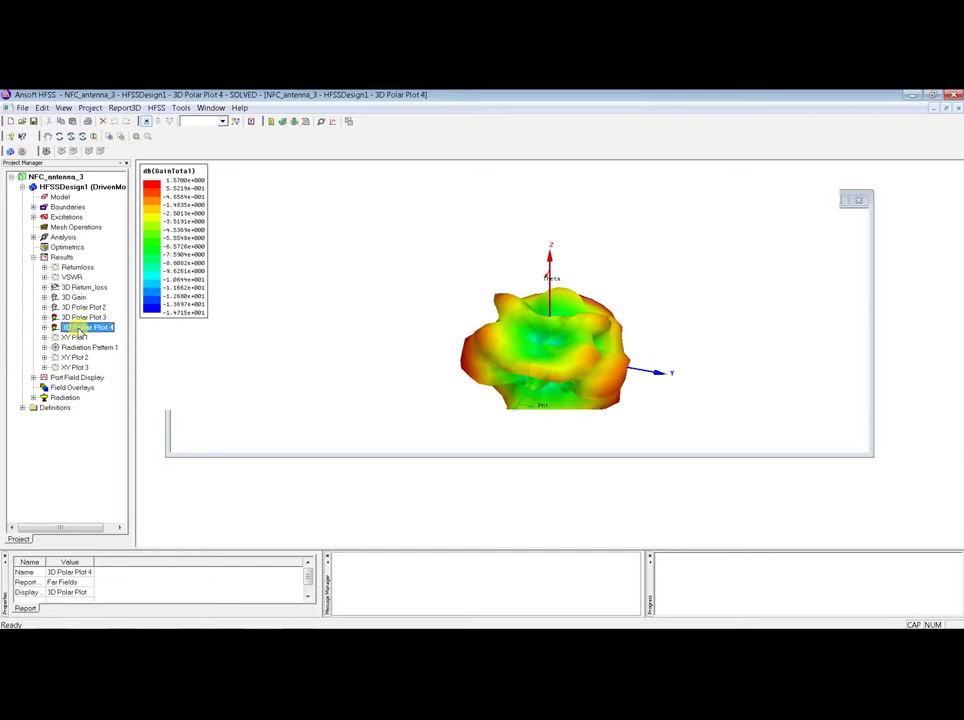
{"action": "left_click", "coordinate": [77, 318]}
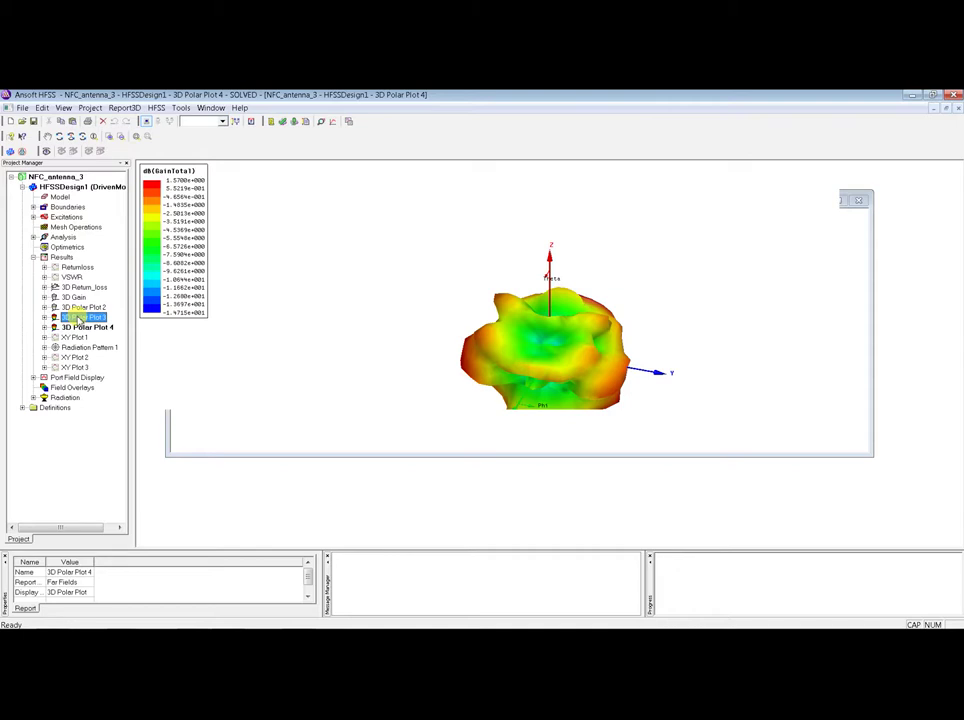
{"action": "double_click", "coordinate": [77, 318]}
{"action": "left_click", "coordinate": [76, 307]}
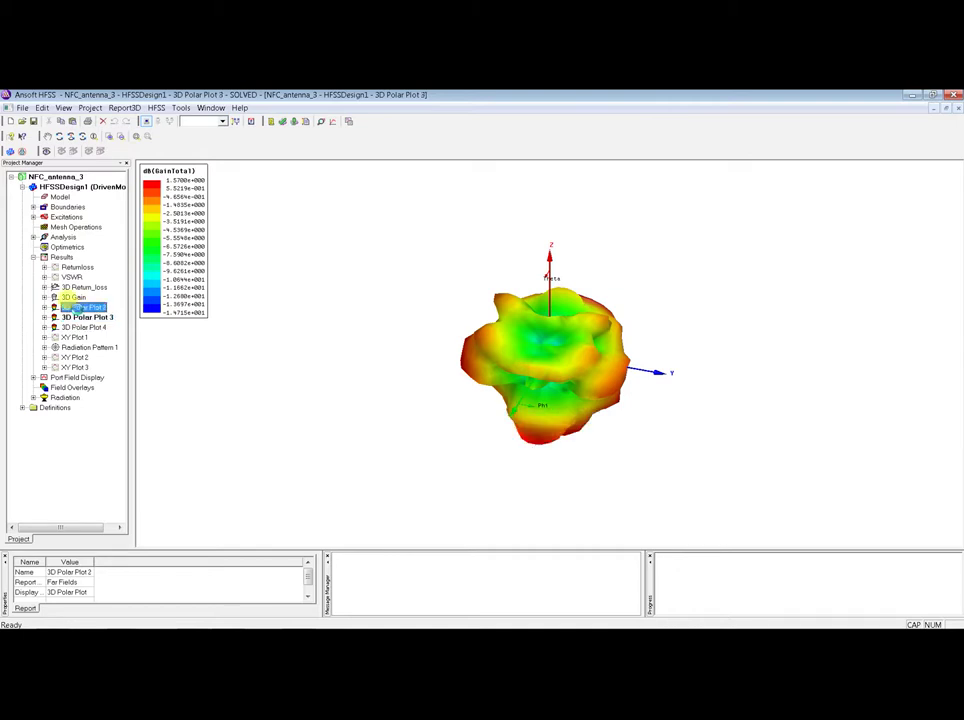
{"action": "double_click", "coordinate": [76, 307]}
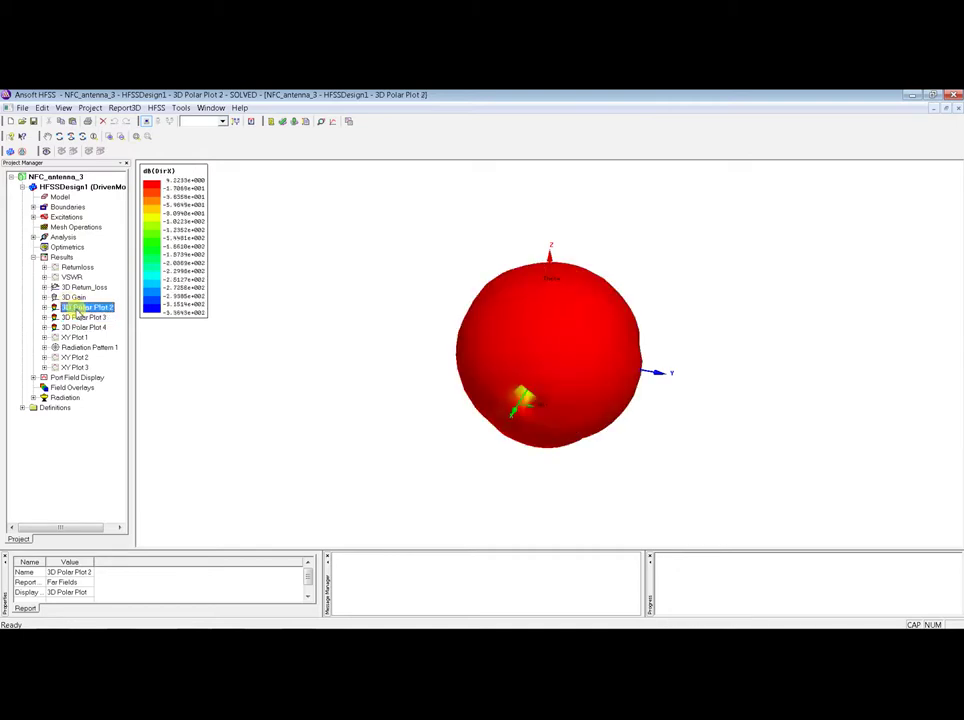
{"action": "double_click", "coordinate": [78, 318]}
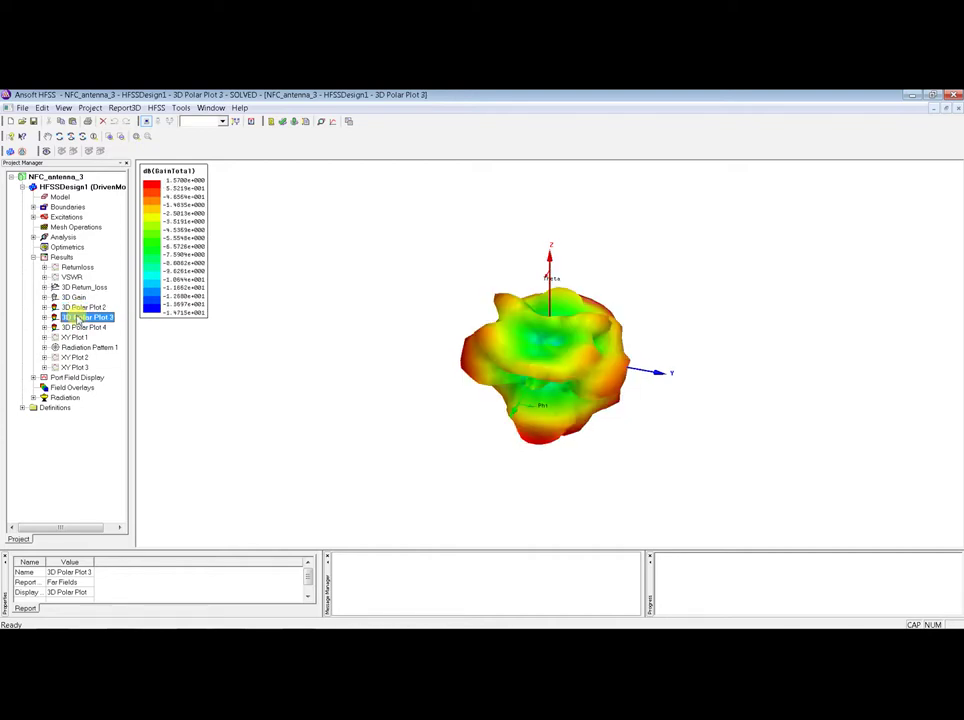
Open the Returnloss report and add another S-parameter trace of S(source,source) with the dB function, using the setup : Sweep solution.
{"action": "left_click", "coordinate": [70, 267]}
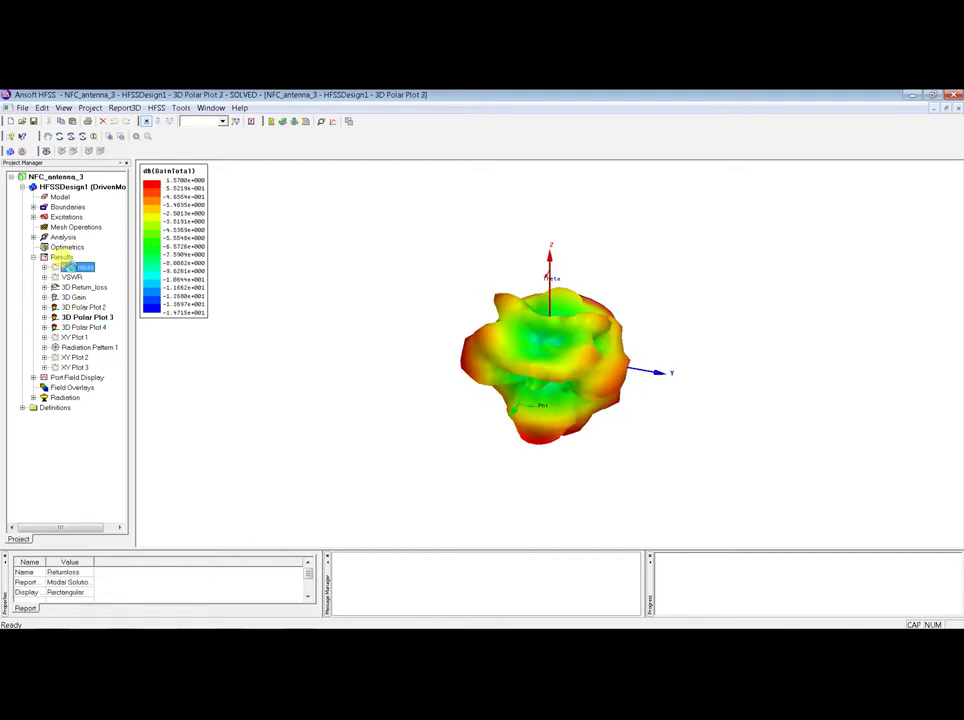
{"action": "double_click", "coordinate": [70, 267]}
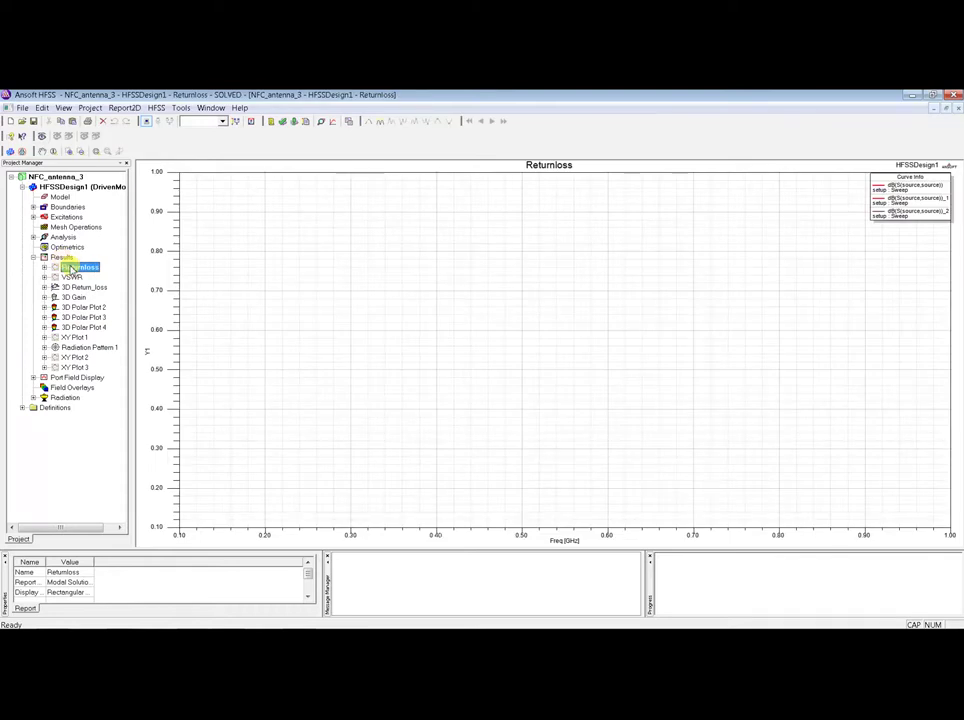
{"action": "left_click", "coordinate": [44, 267]}
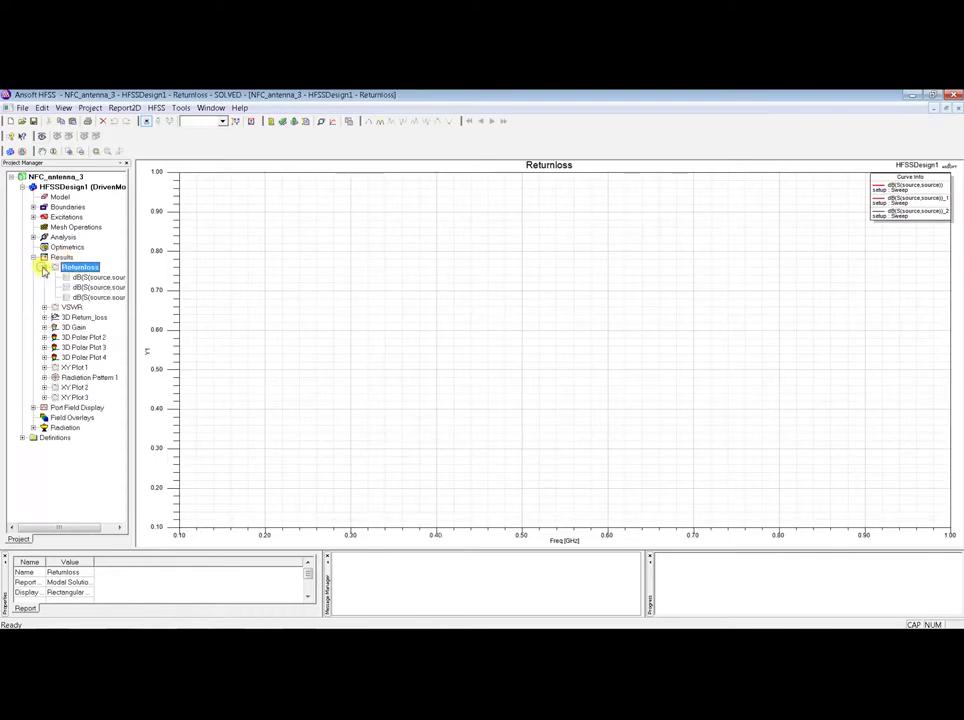
{"action": "left_click", "coordinate": [90, 278]}
{"action": "double_click", "coordinate": [90, 278]}
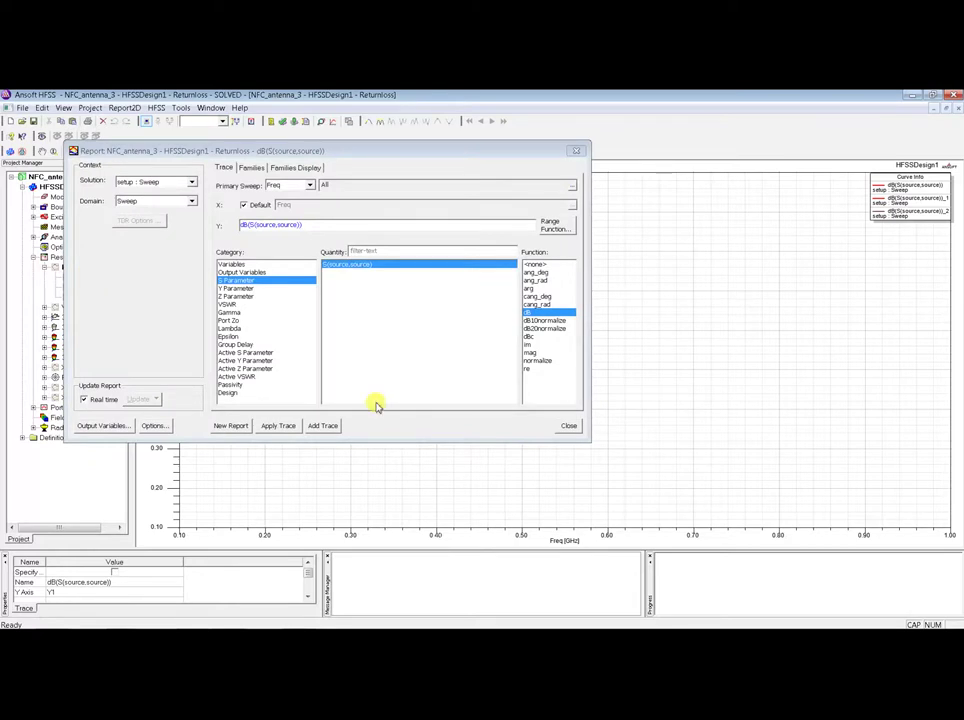
{"action": "left_click", "coordinate": [536, 319]}
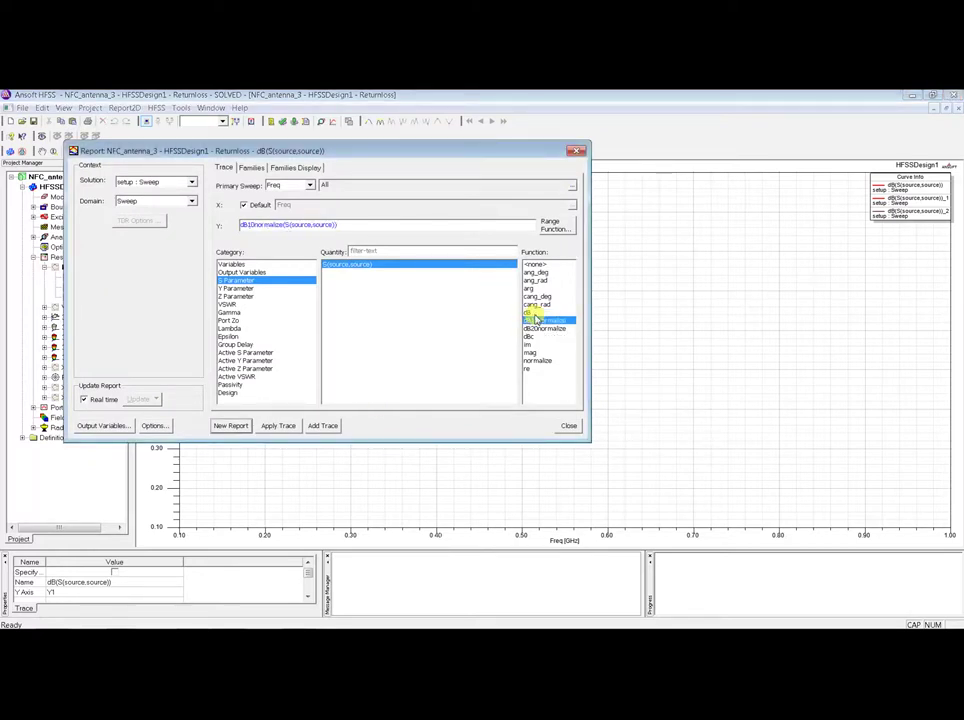
{"action": "left_click", "coordinate": [533, 312]}
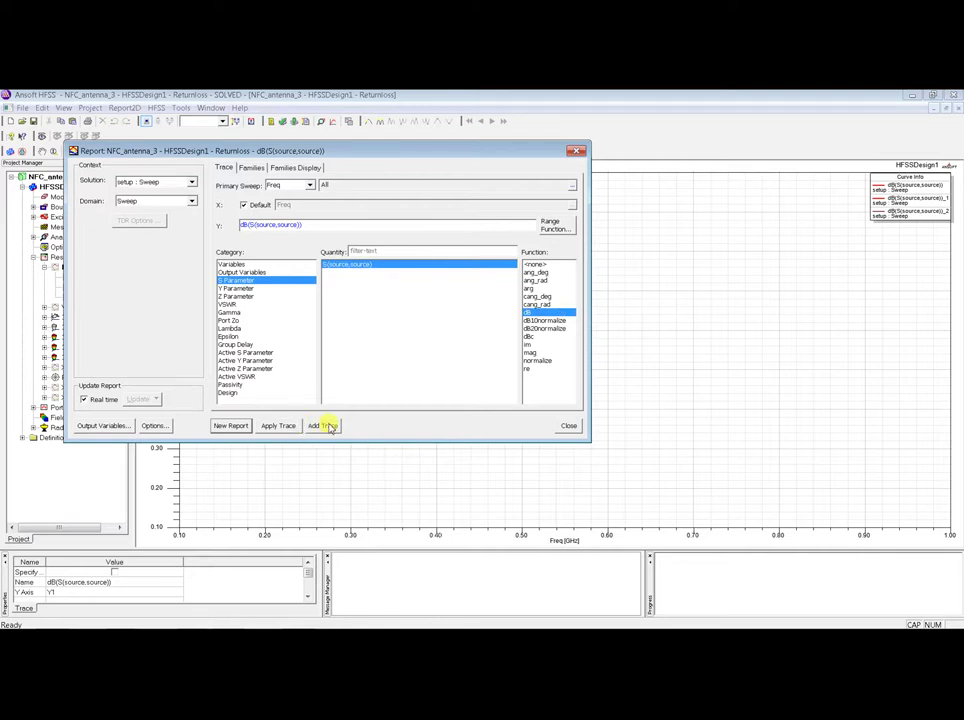
{"action": "left_click", "coordinate": [326, 426]}
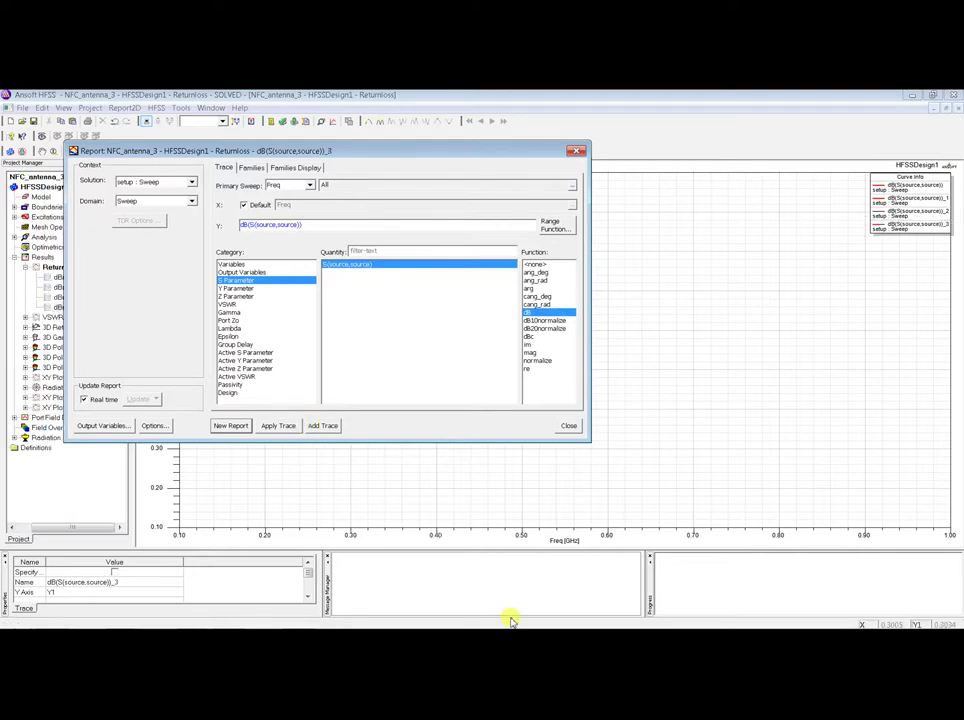
{"action": "left_click", "coordinate": [789, 620]}
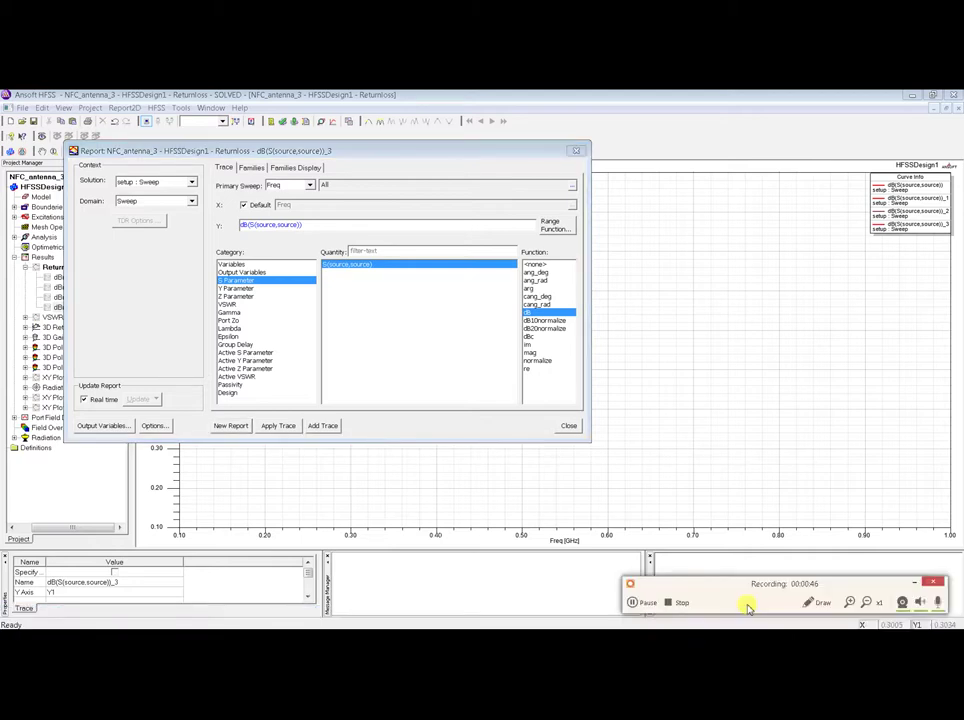
{"action": "left_click", "coordinate": [671, 603]}
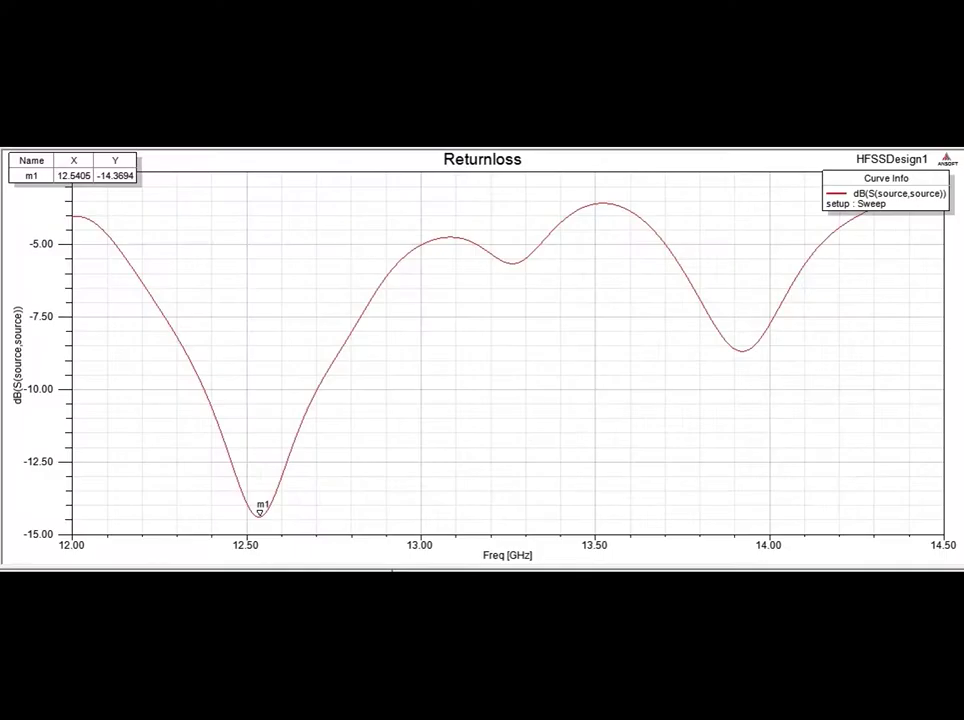